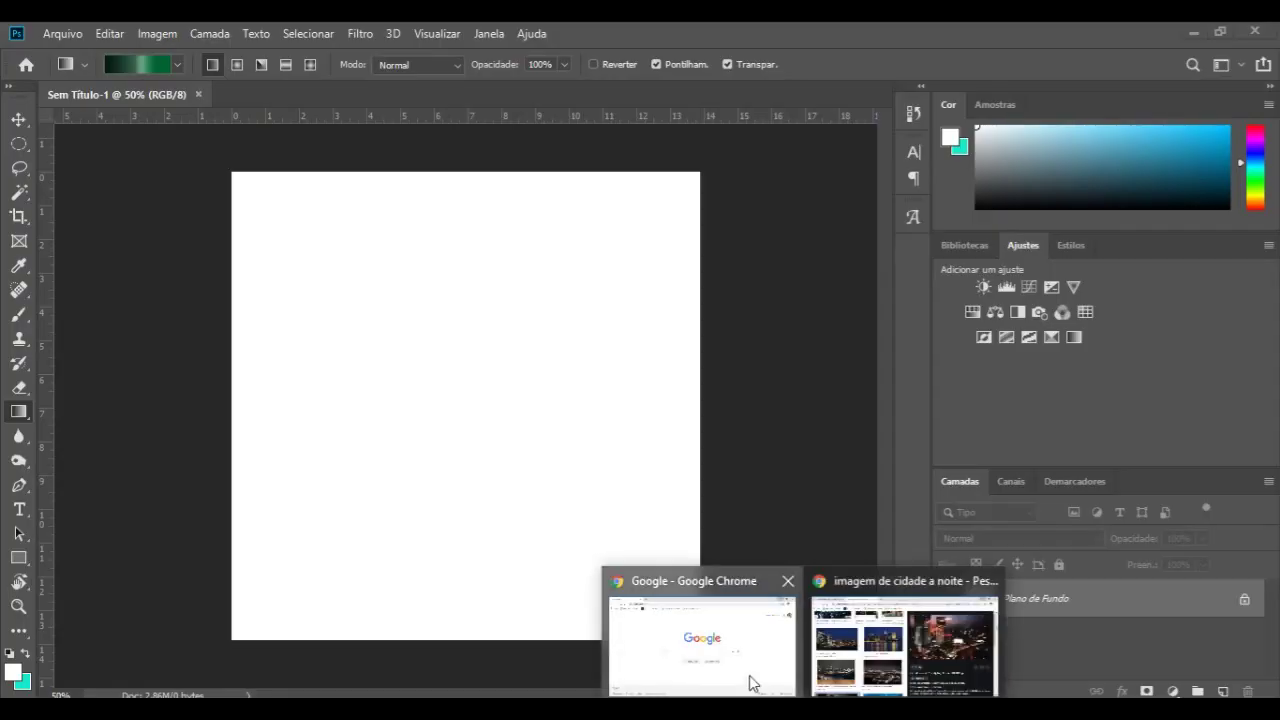
# - Bring up the browser's 'cantor daniel png' image results
pyautogui.click(749, 683)
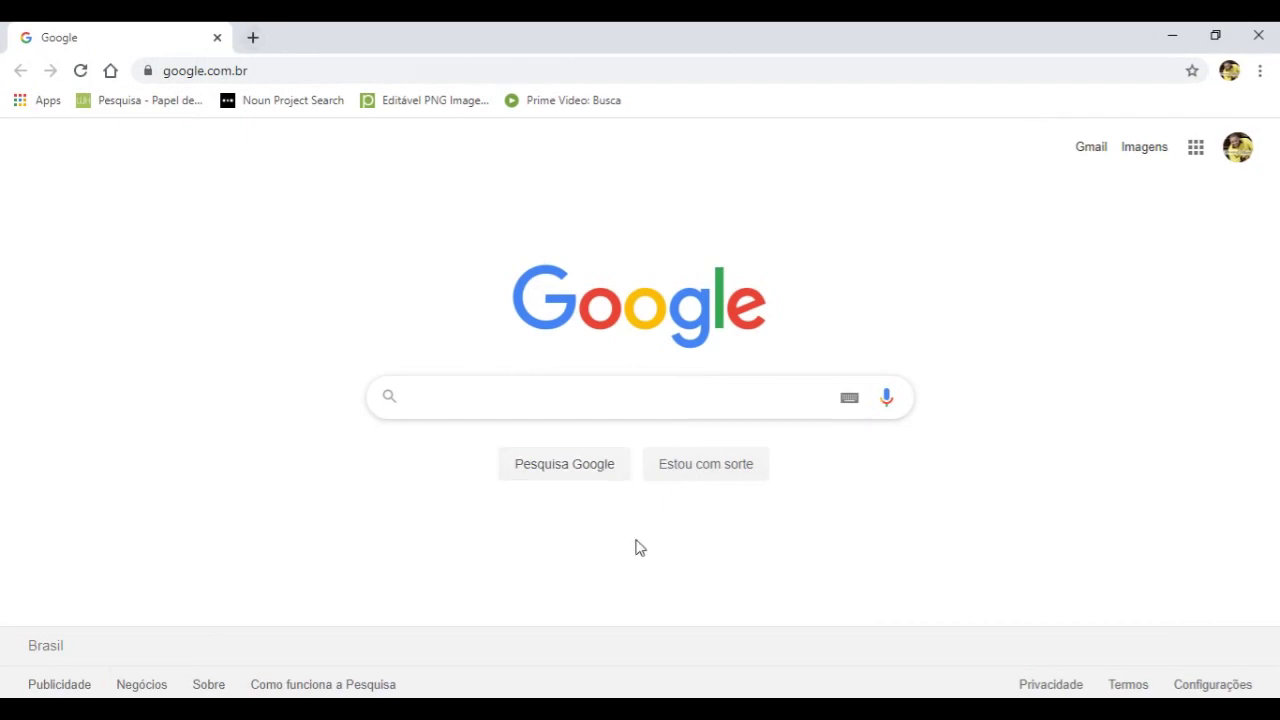
pyautogui.click(817, 685)
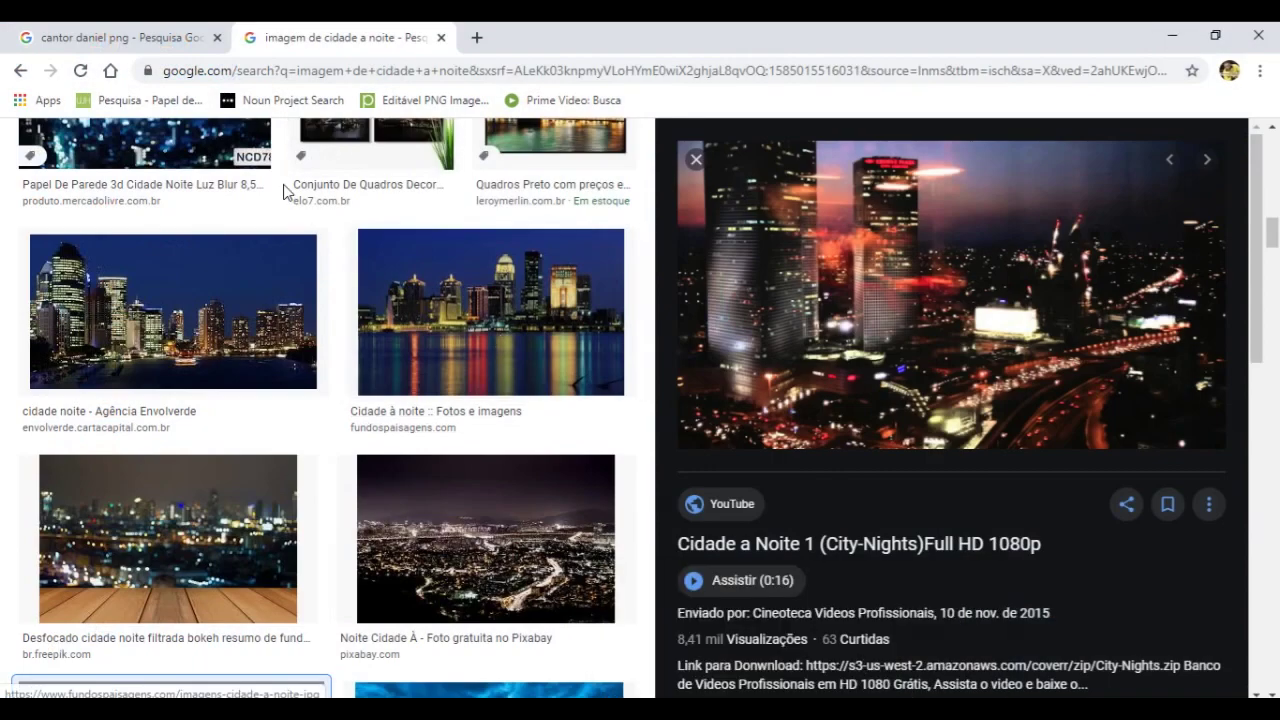
pyautogui.click(120, 40)
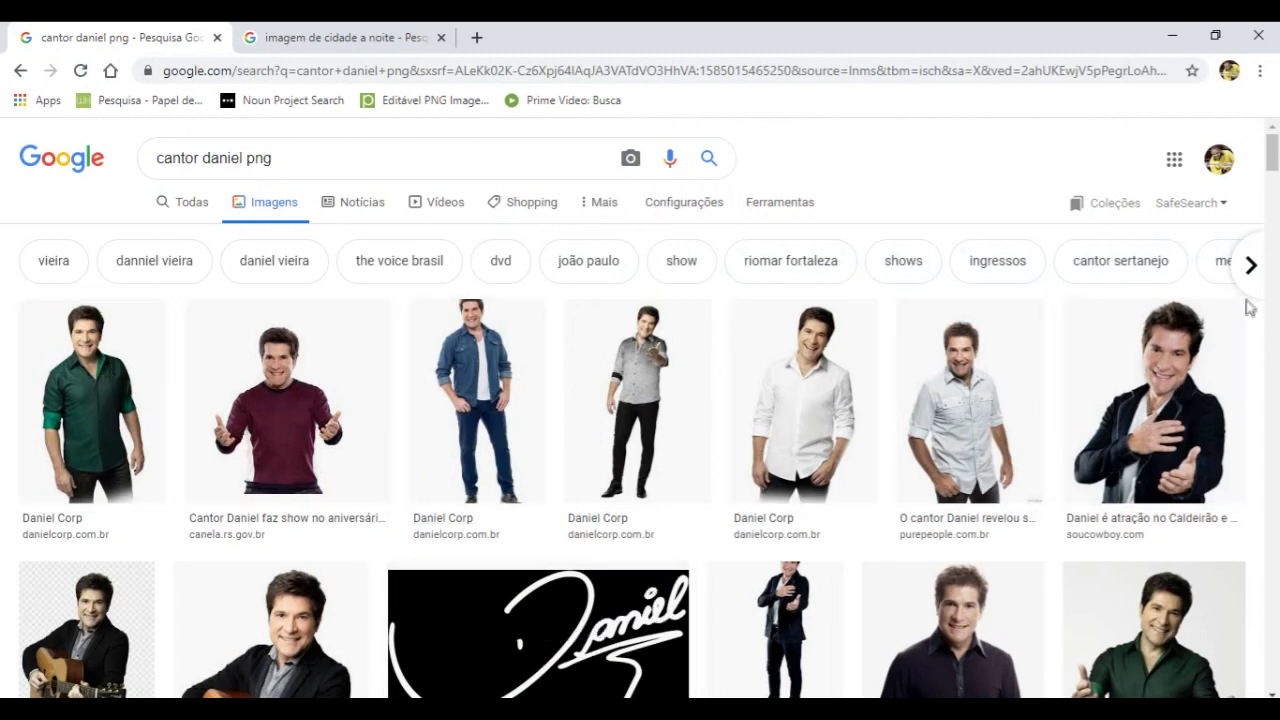
pyautogui.moveTo(1277, 178); pyautogui.dragTo(1275, 212)
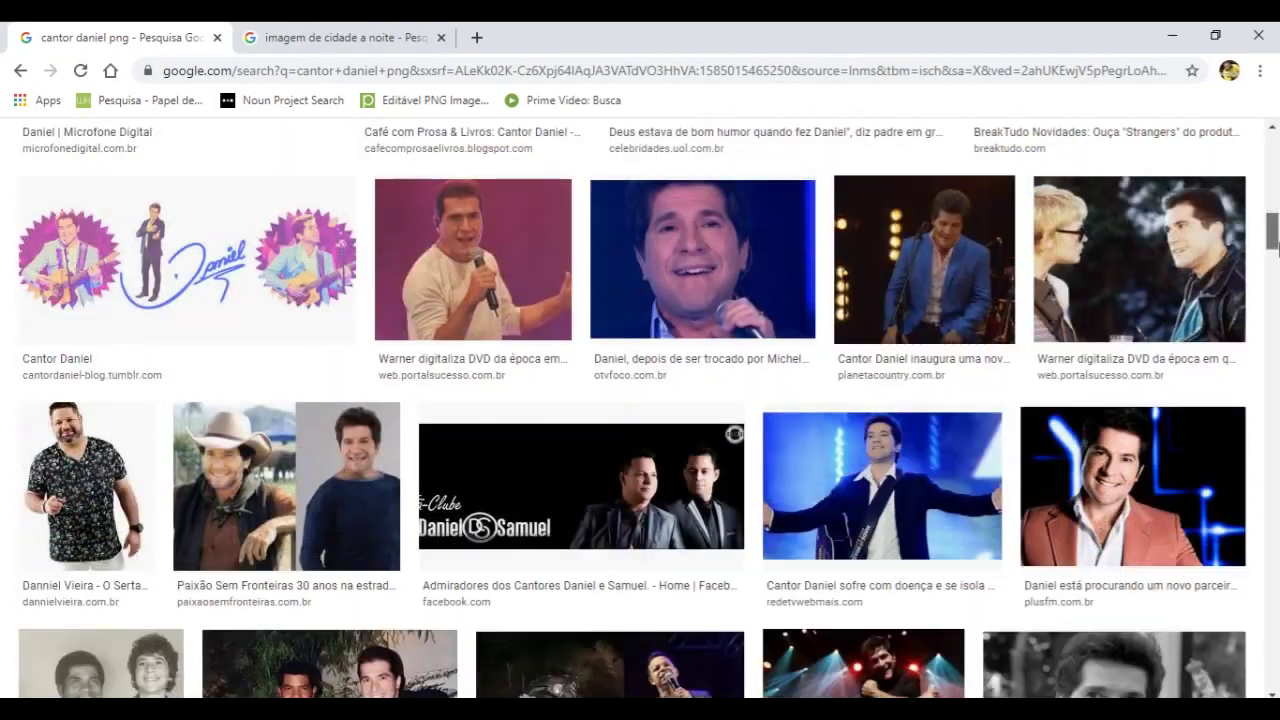
pyautogui.moveTo(1276, 230); pyautogui.dragTo(1277, 256)
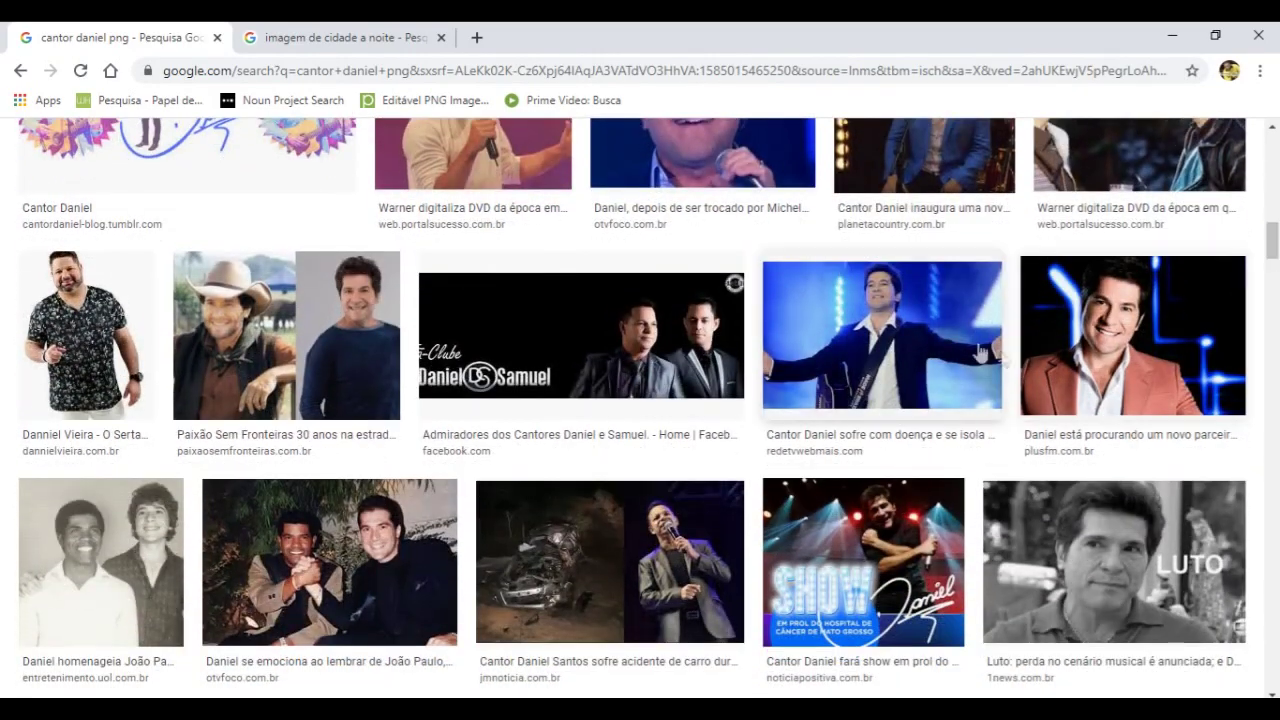
# - Preview the singer's concert photo, then return to the night-city image results
pyautogui.click(864, 349)
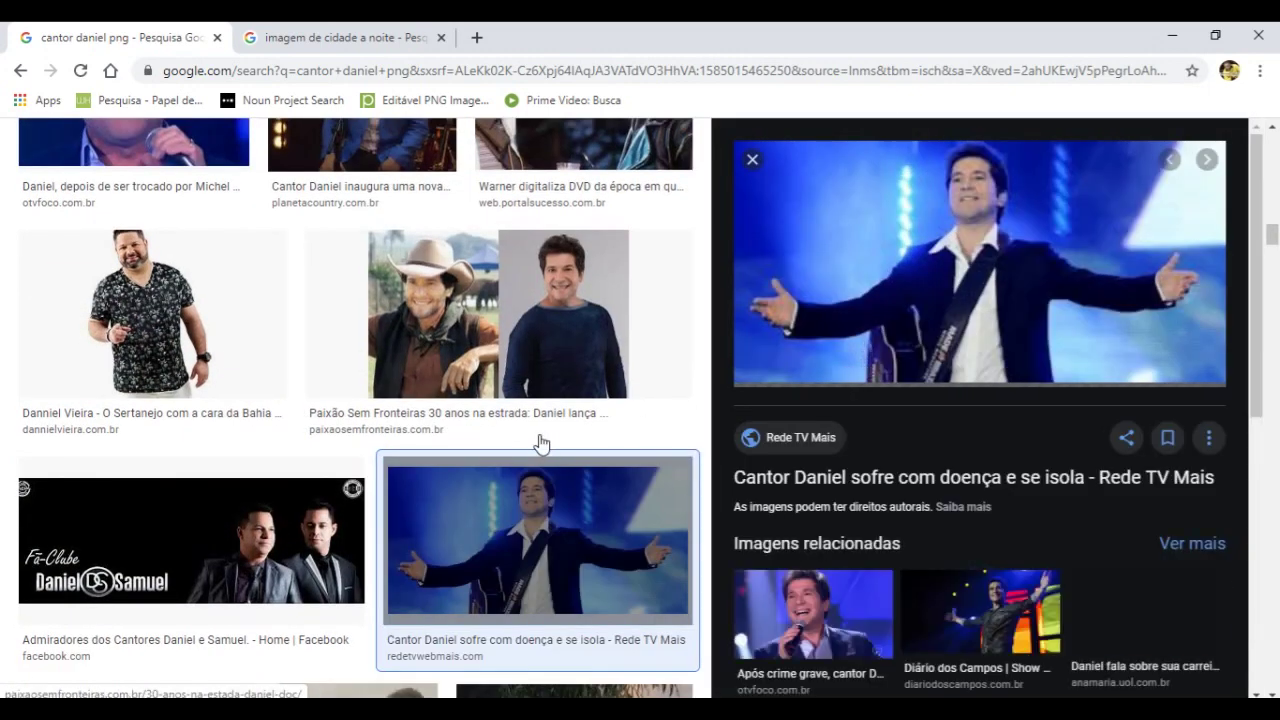
pyautogui.scroll(-2, 530, 443)
pyautogui.scroll(-2, 908, 449)
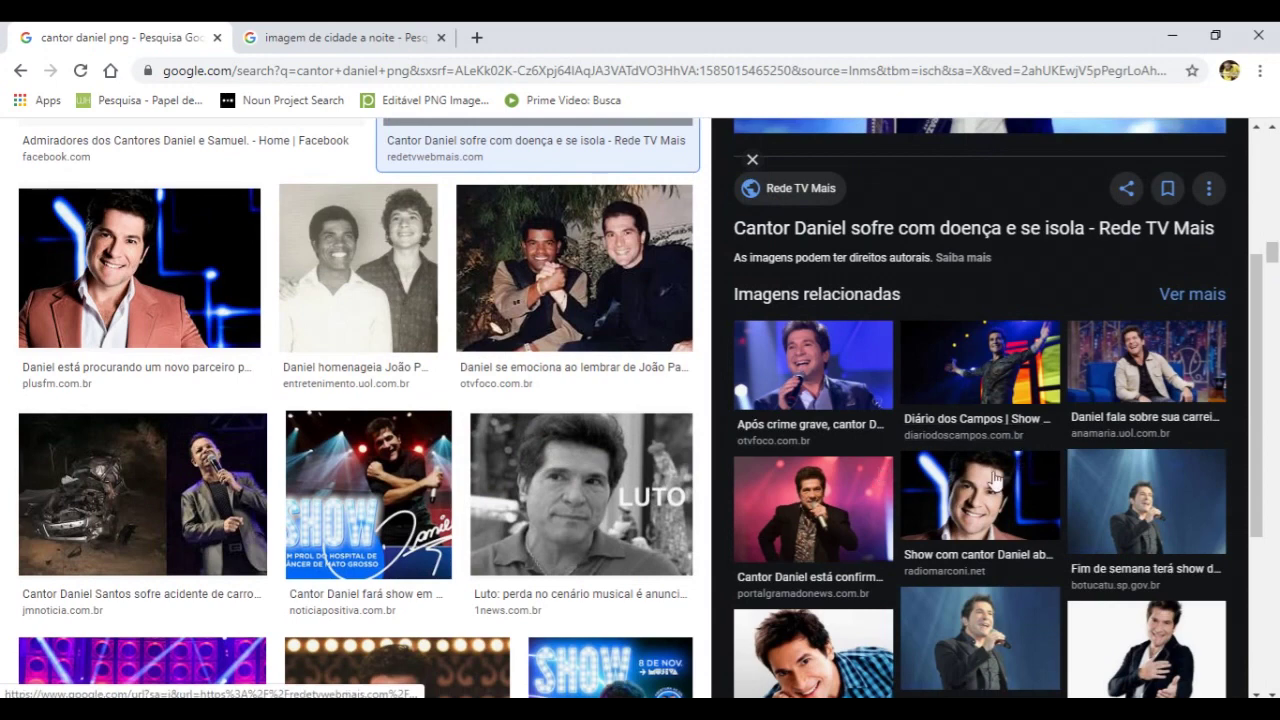
pyautogui.scroll(-2, 1043, 470)
pyautogui.scroll(5, 1034, 463)
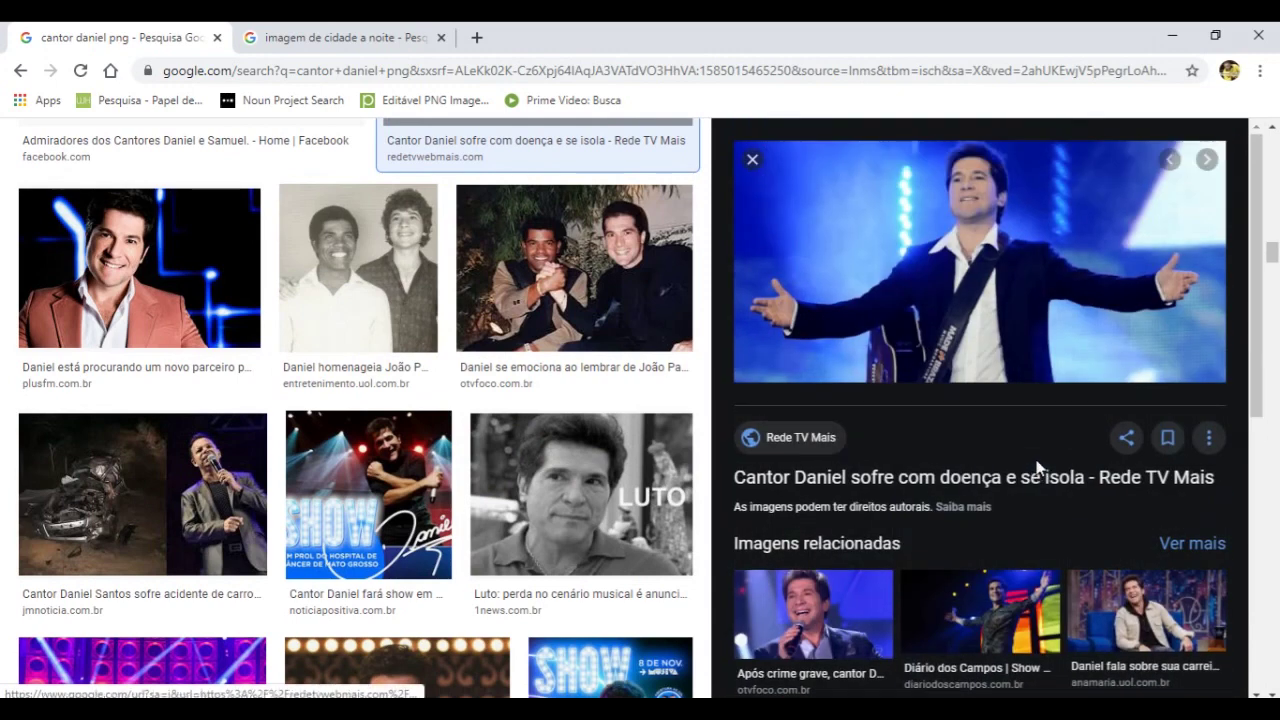
pyautogui.click(363, 38)
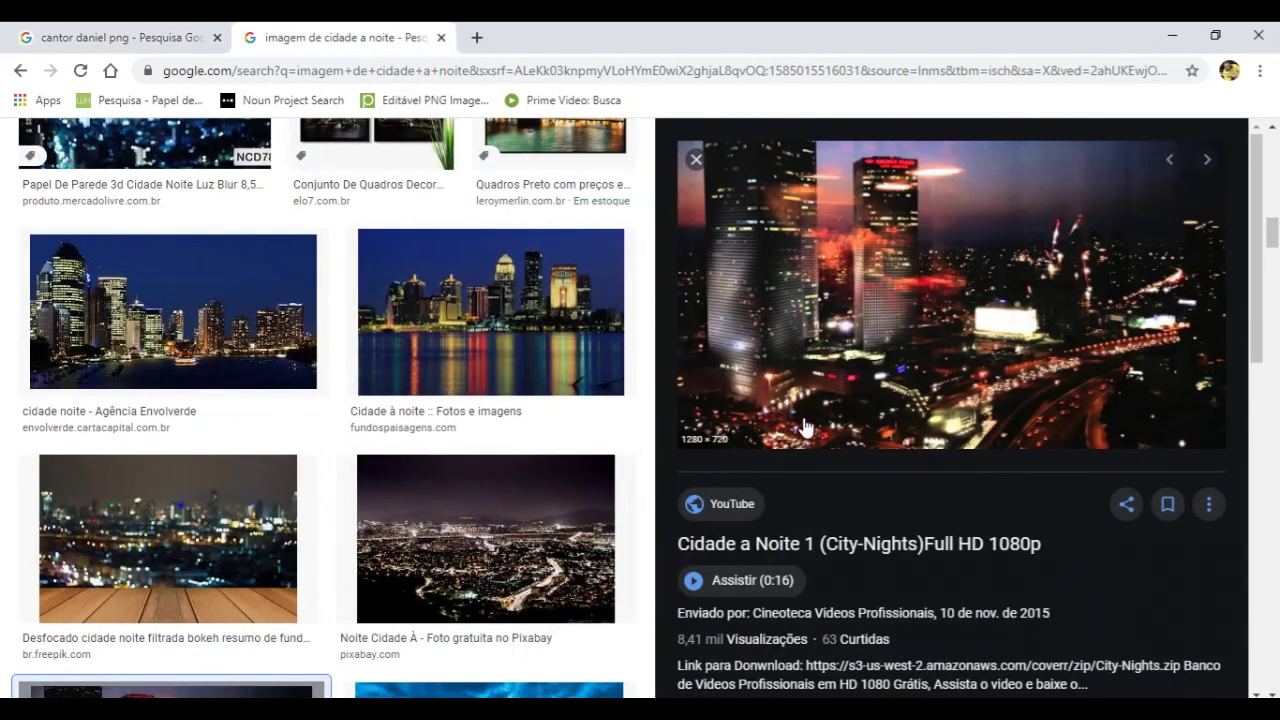
pyautogui.scroll(3, 457, 378)
pyautogui.scroll(3, 457, 371)
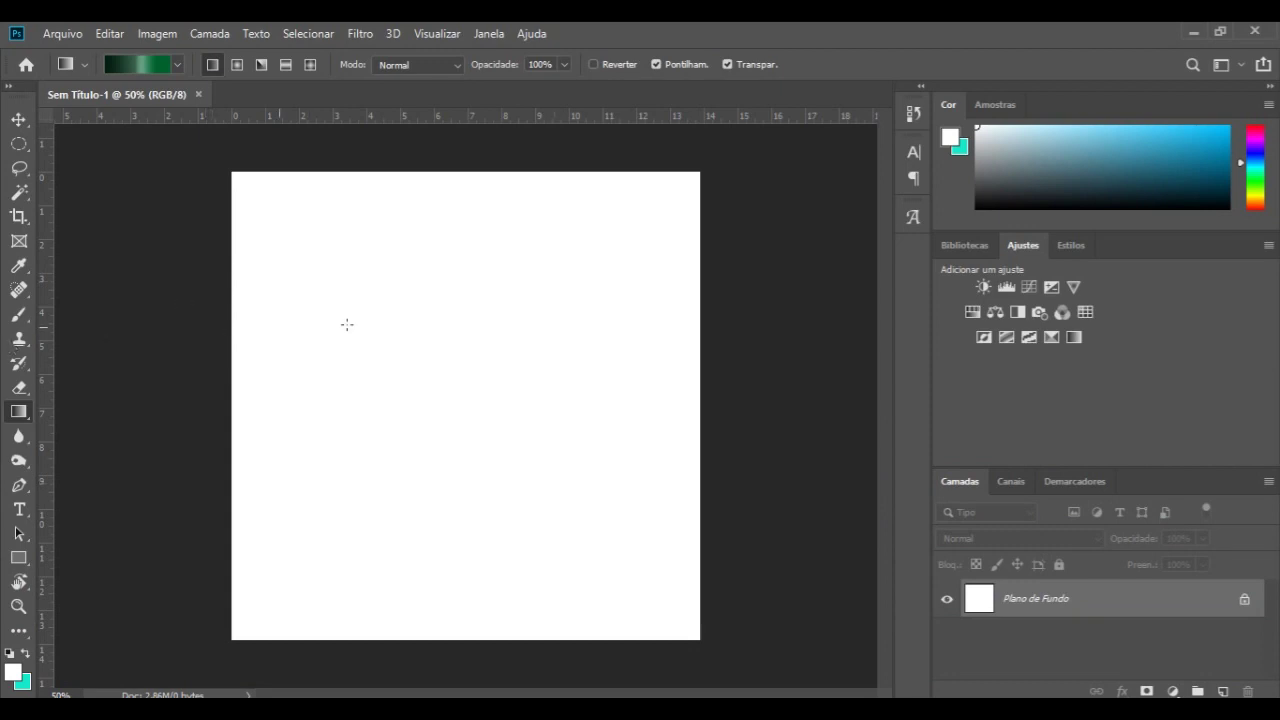
# - Cancel a new document, then unlock Plano de Fundo into the regular layer Camada 0
pyautogui.click(57, 36)
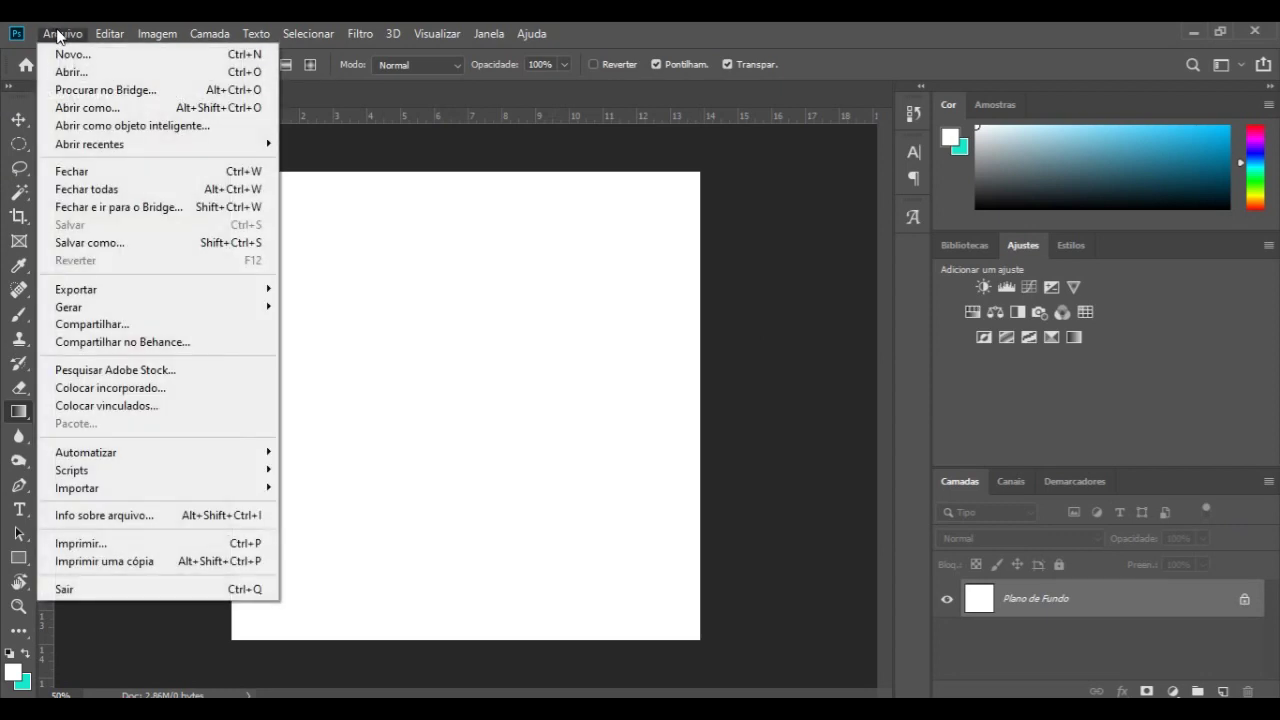
pyautogui.click(77, 56)
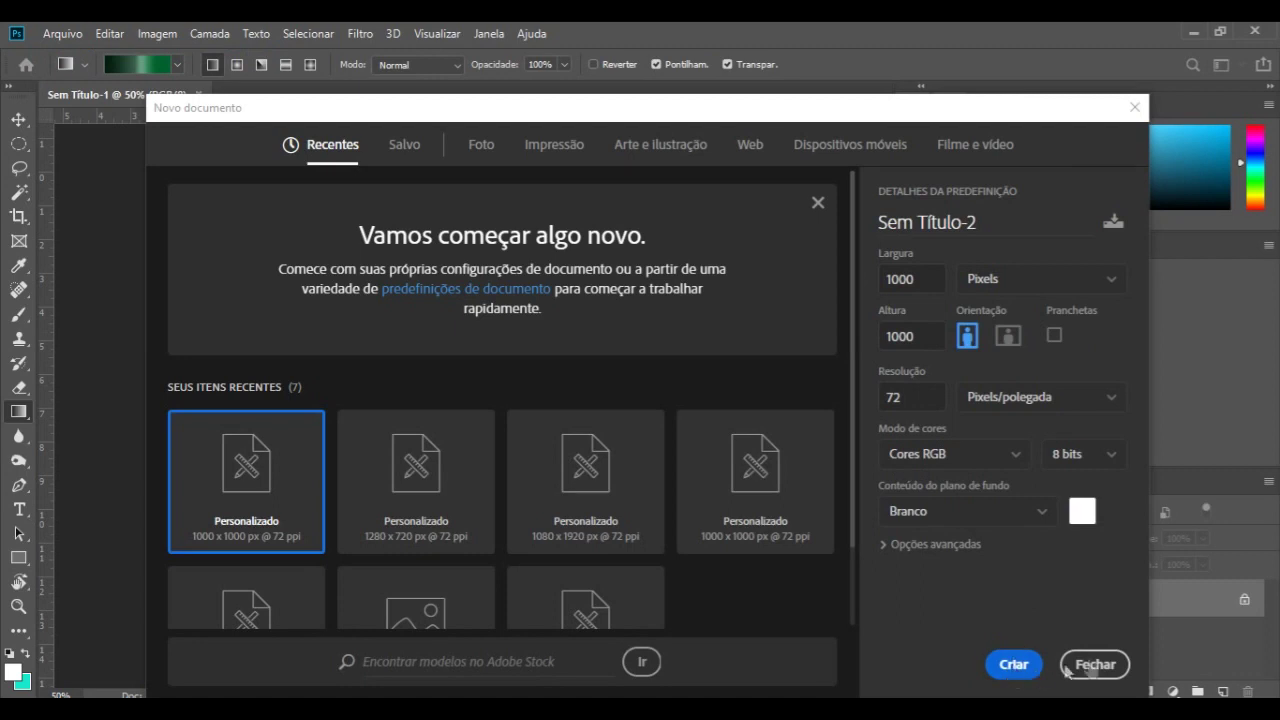
pyautogui.click(1094, 664)
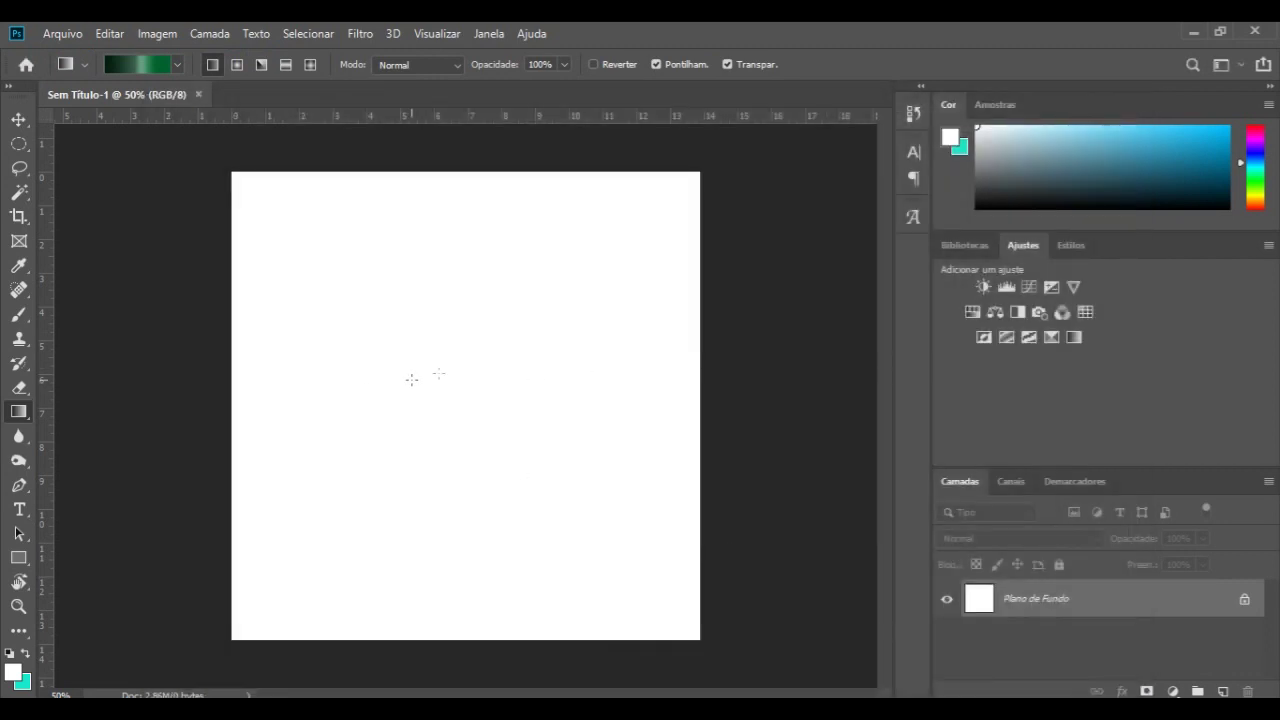
pyautogui.click(1245, 602)
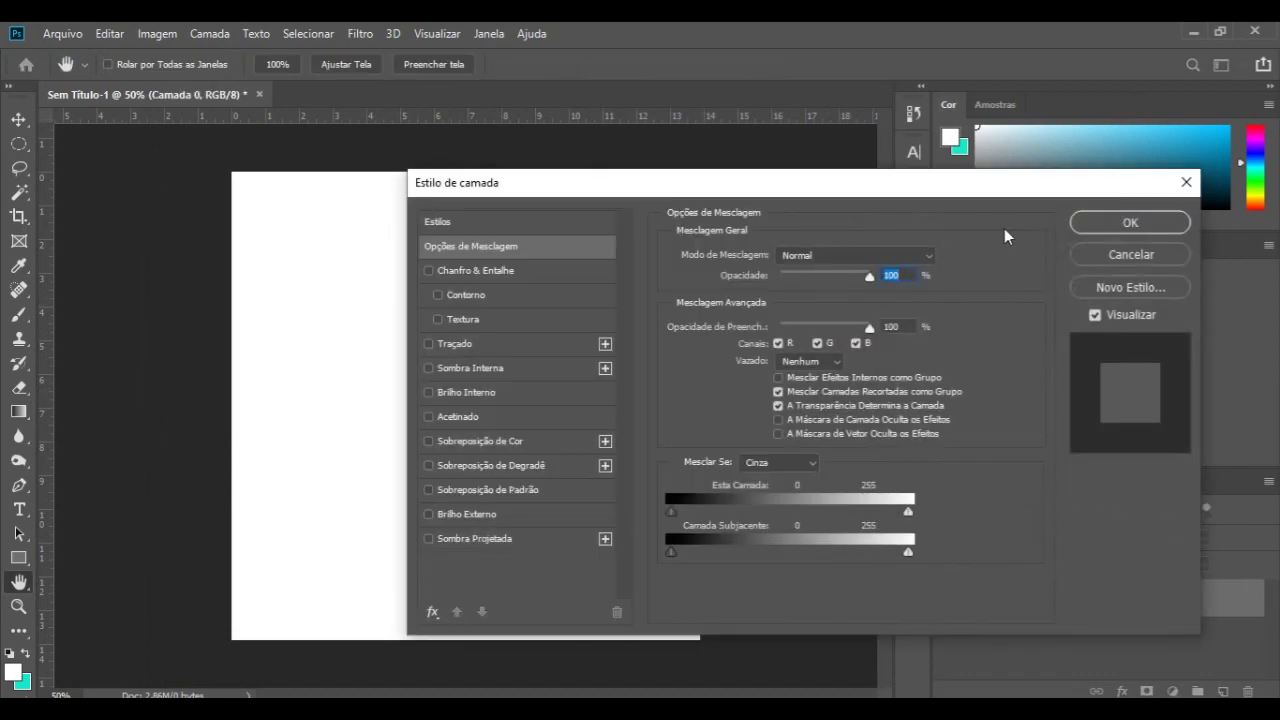
pyautogui.click(1186, 182)
pyautogui.press('g')
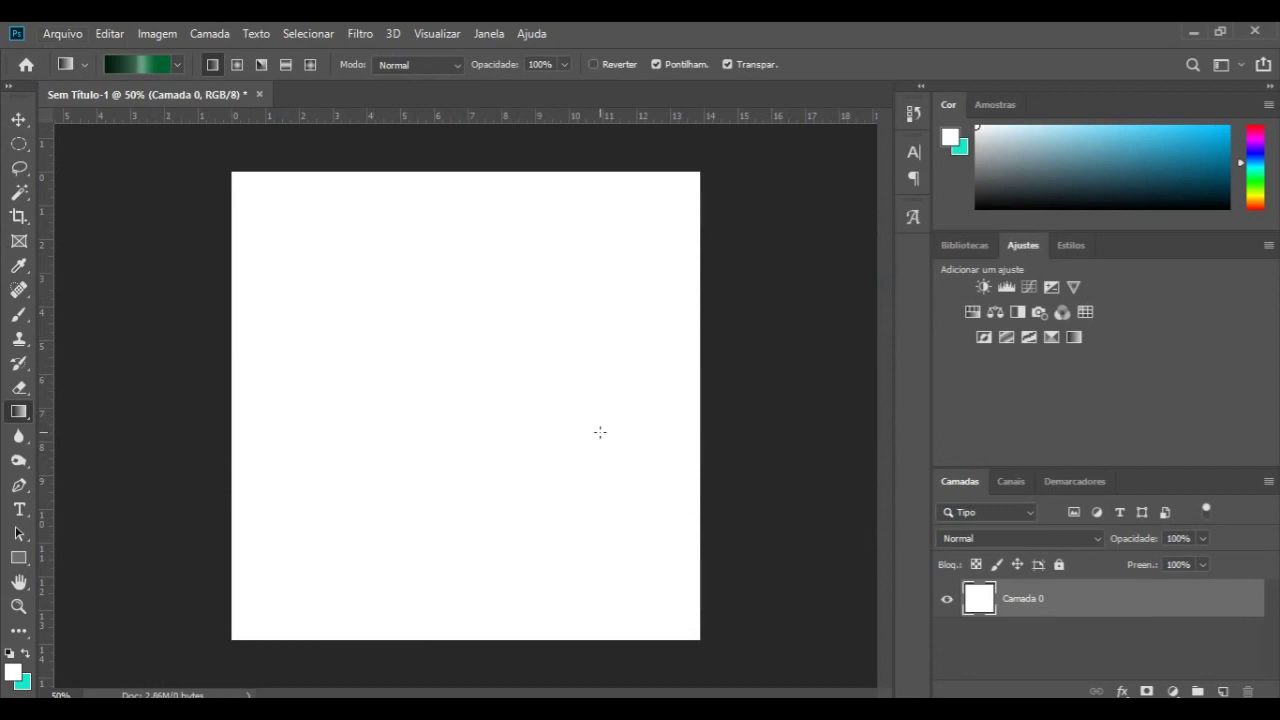
pyautogui.click(61, 39)
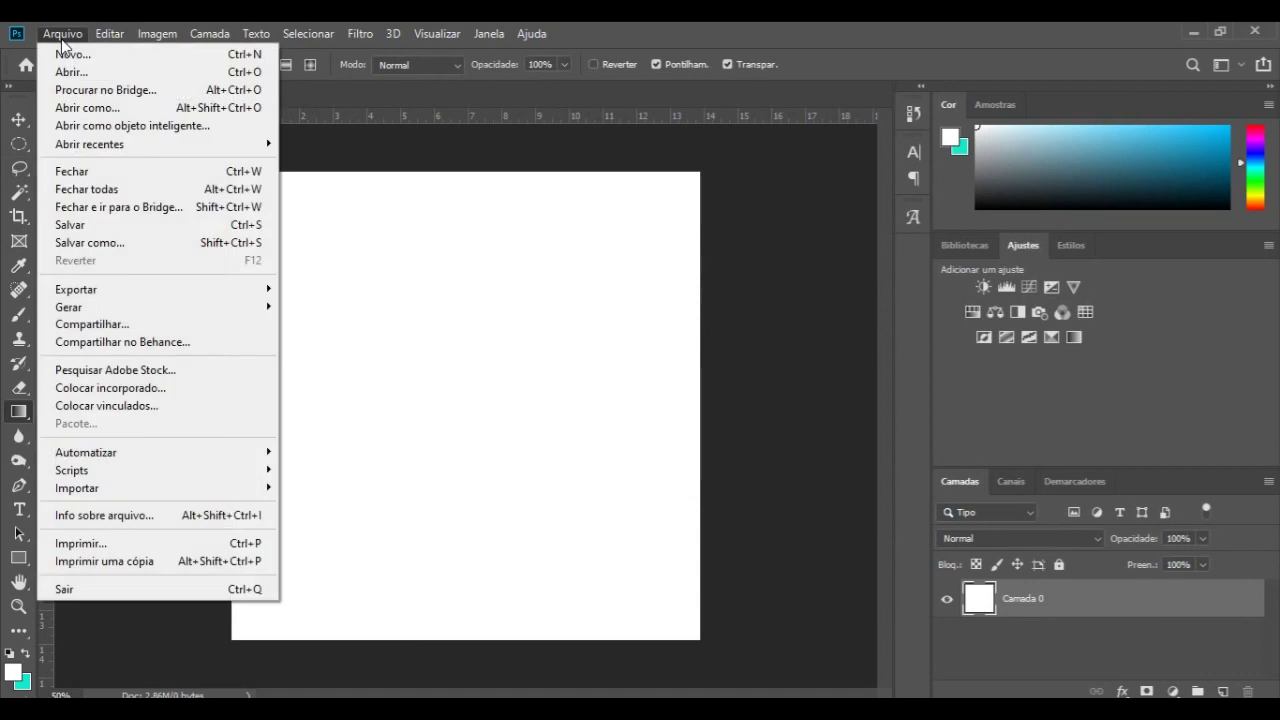
# - Embed the PNG 'unnamed (6)' singer cutout from the PNG folder at the canvas centre
pyautogui.click(155, 392)
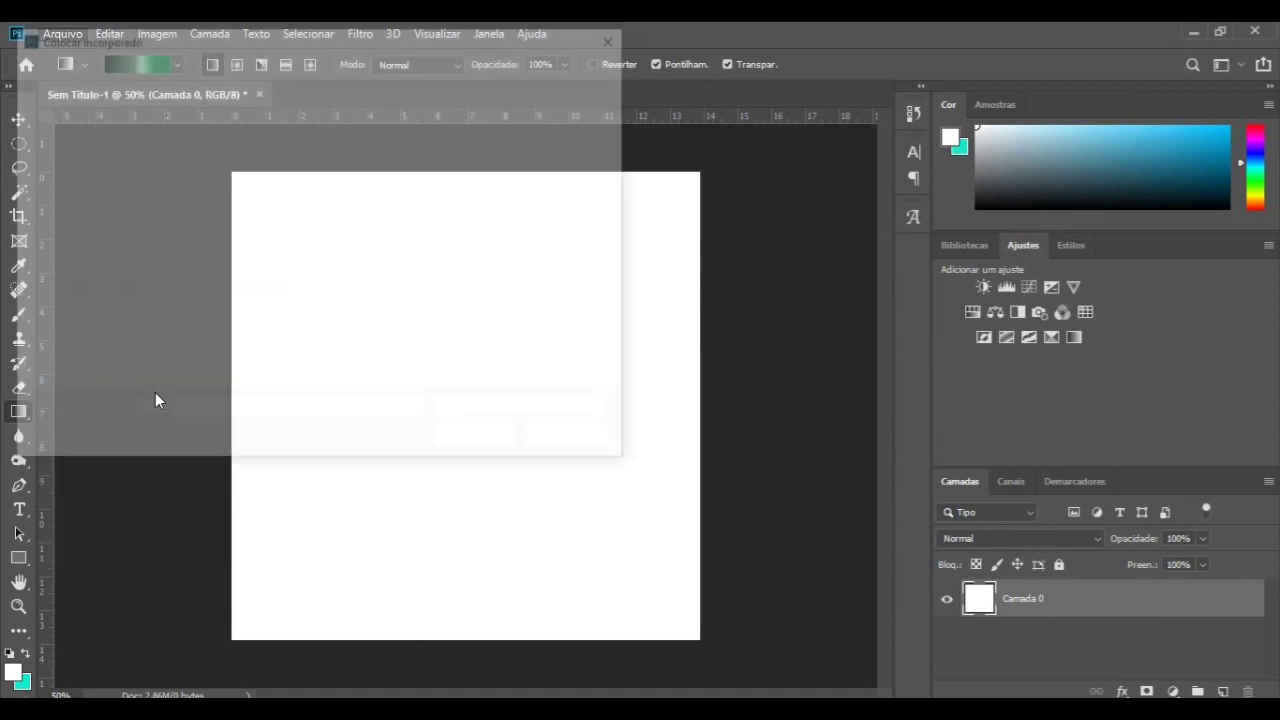
pyautogui.moveTo(80, 250)
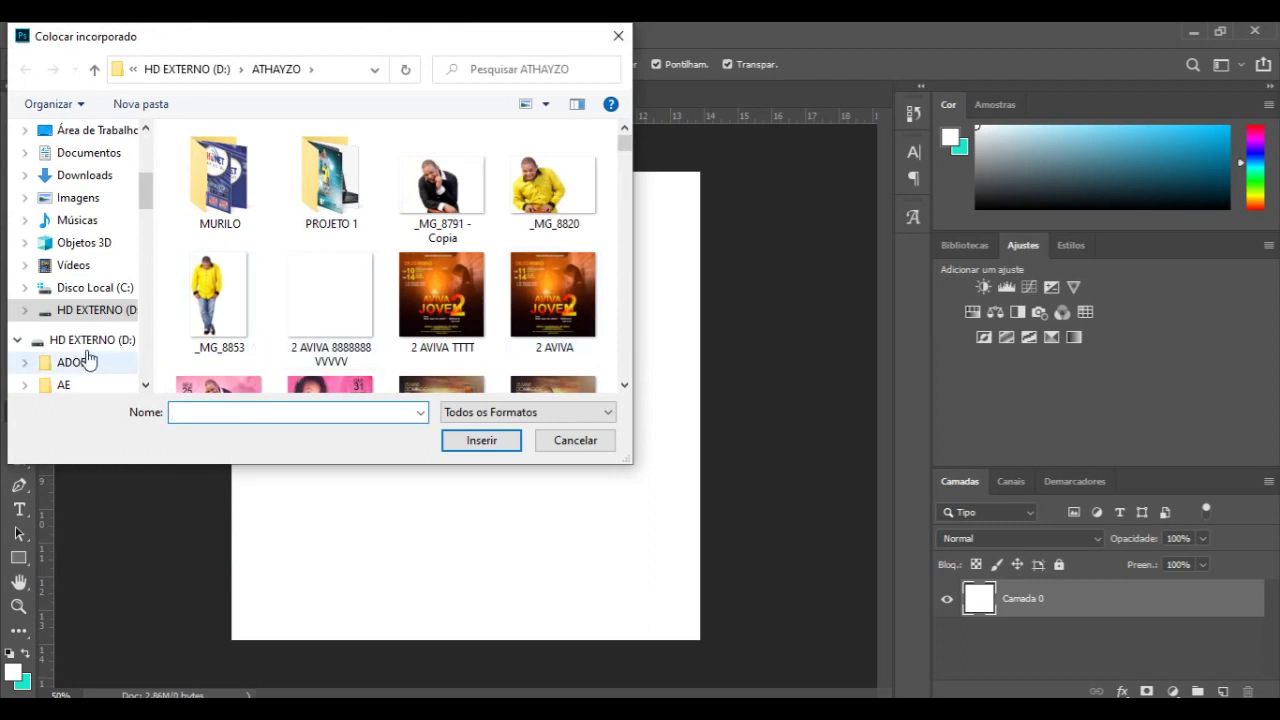
pyautogui.moveTo(145, 205); pyautogui.dragTo(147, 283)
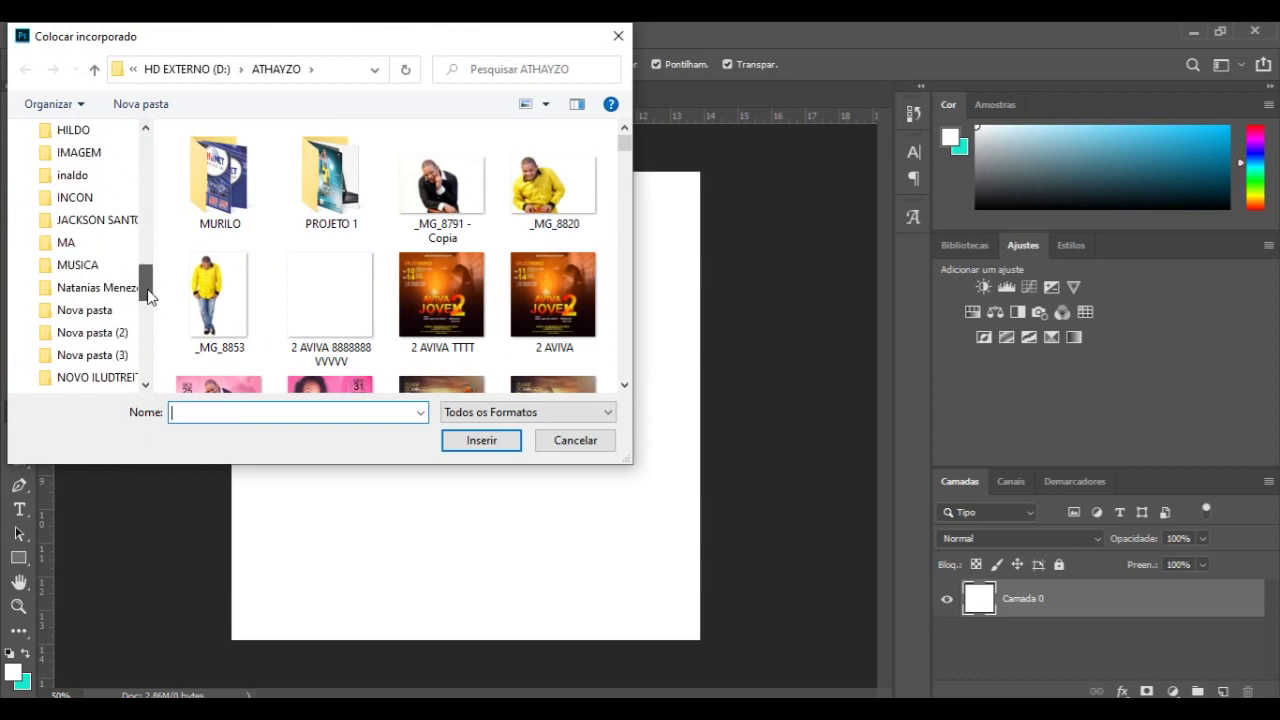
pyautogui.moveTo(147, 285); pyautogui.dragTo(148, 310)
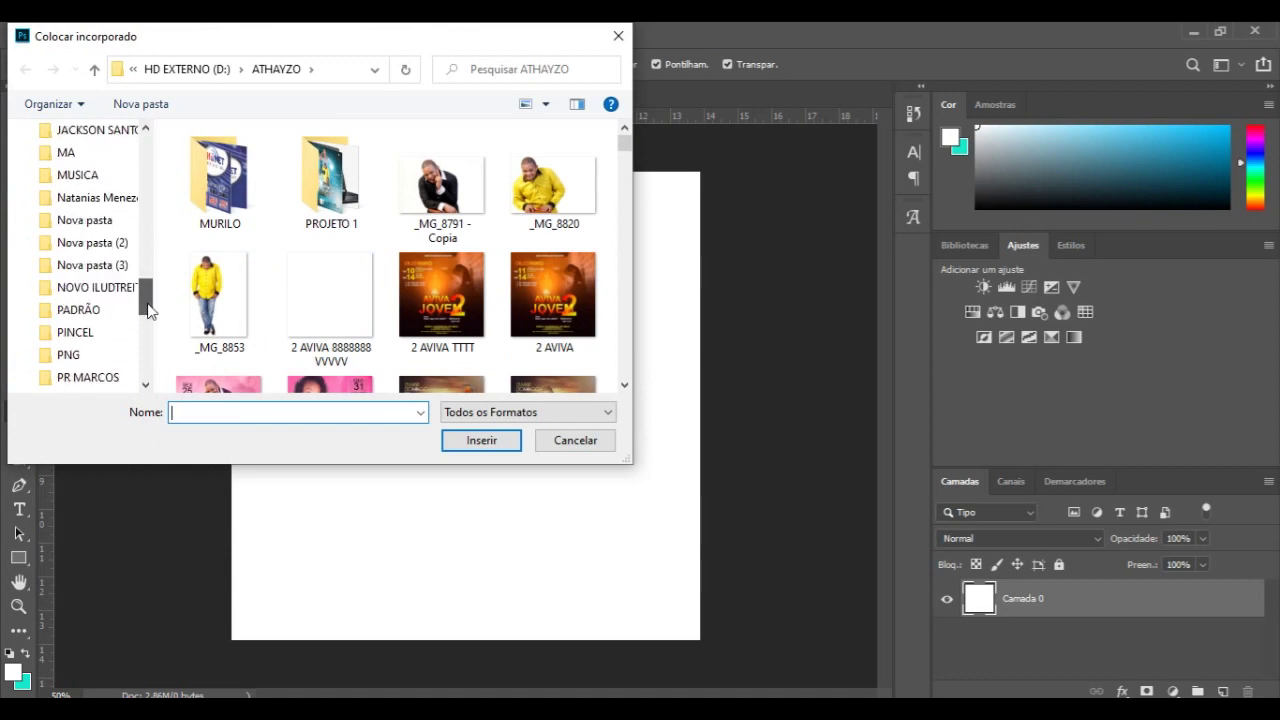
pyautogui.click(92, 356)
pyautogui.moveTo(623, 146); pyautogui.dragTo(652, 359)
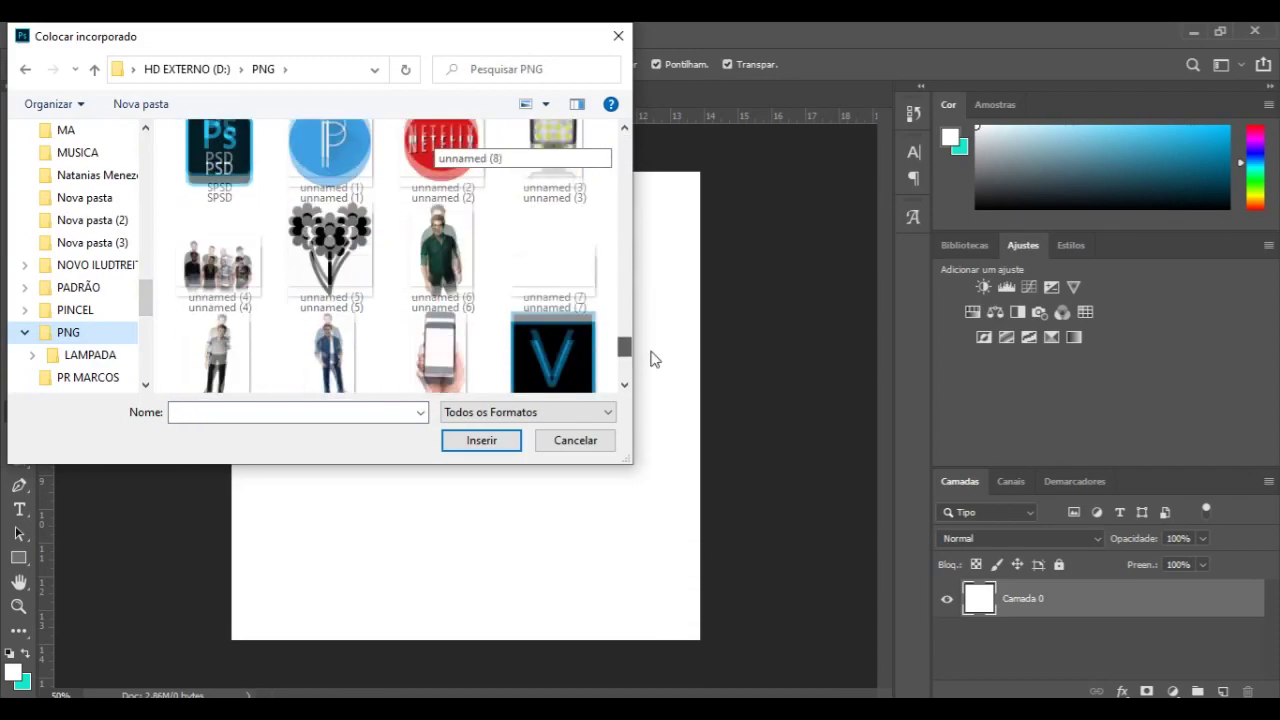
pyautogui.click(485, 264)
pyautogui.click(483, 443)
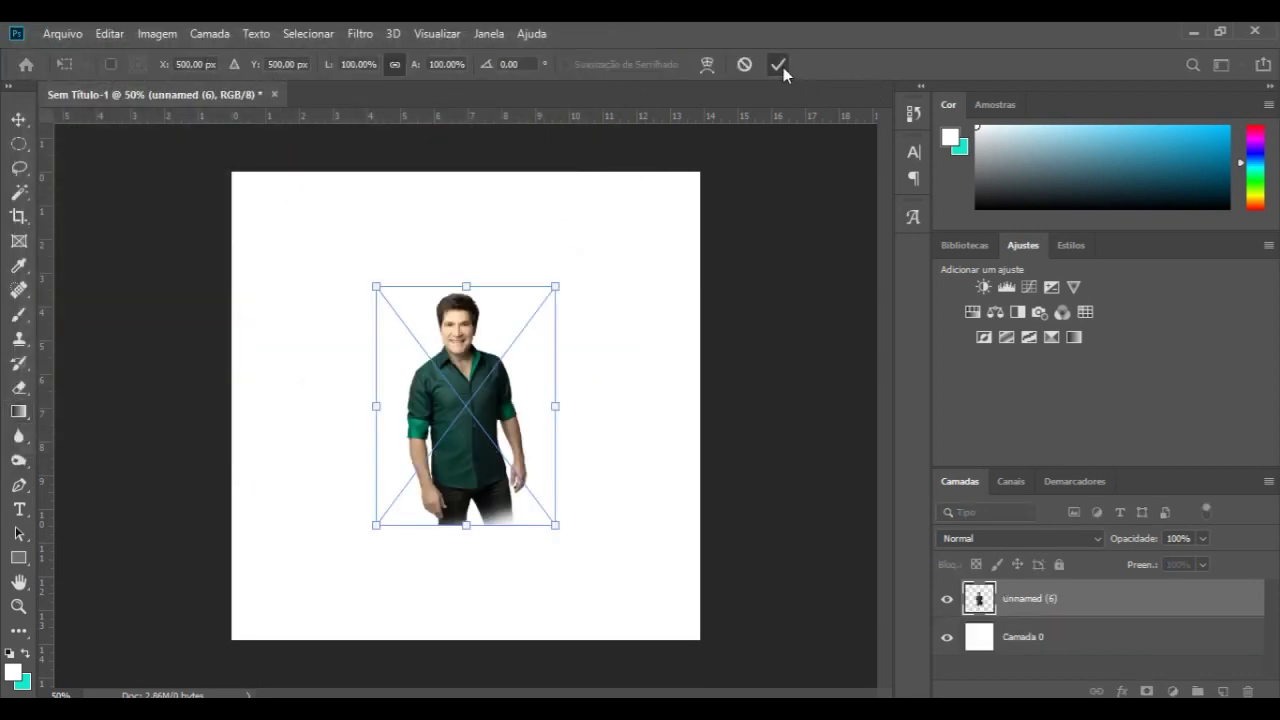
pyautogui.click(778, 64)
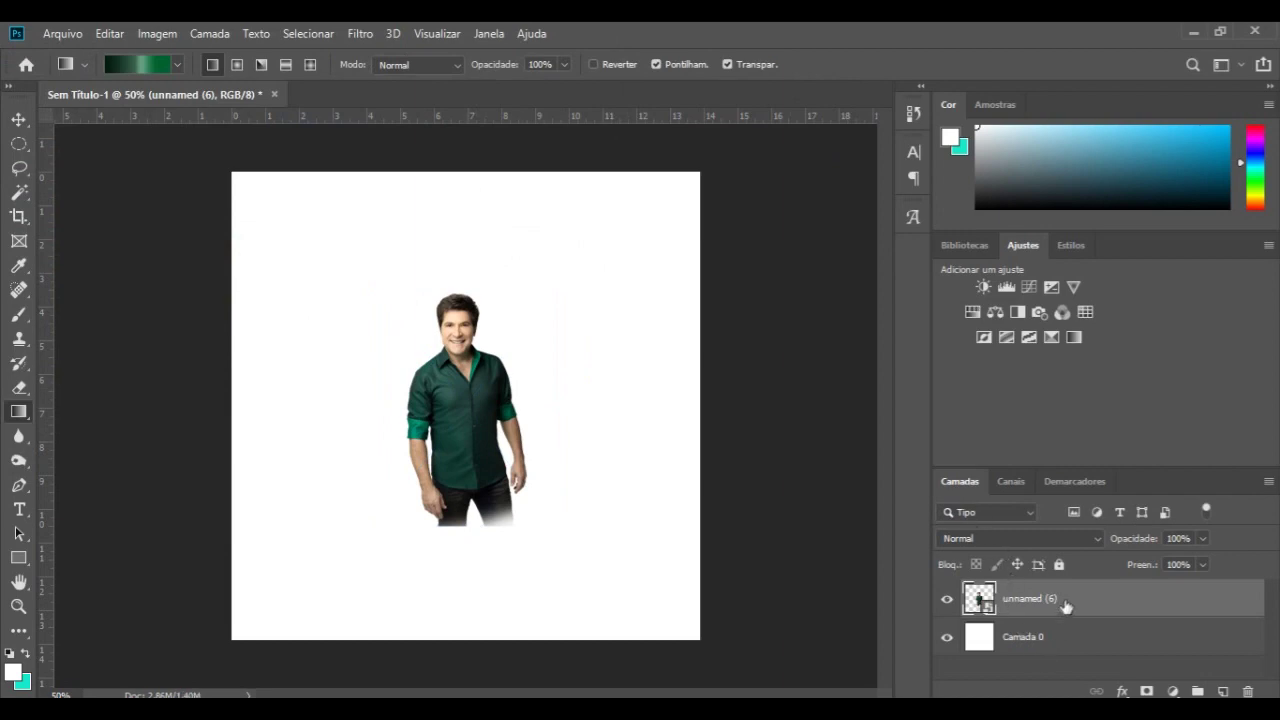
# - Rasterize the placed unnamed (6) singer layer
pyautogui.rightClick(1066, 606)
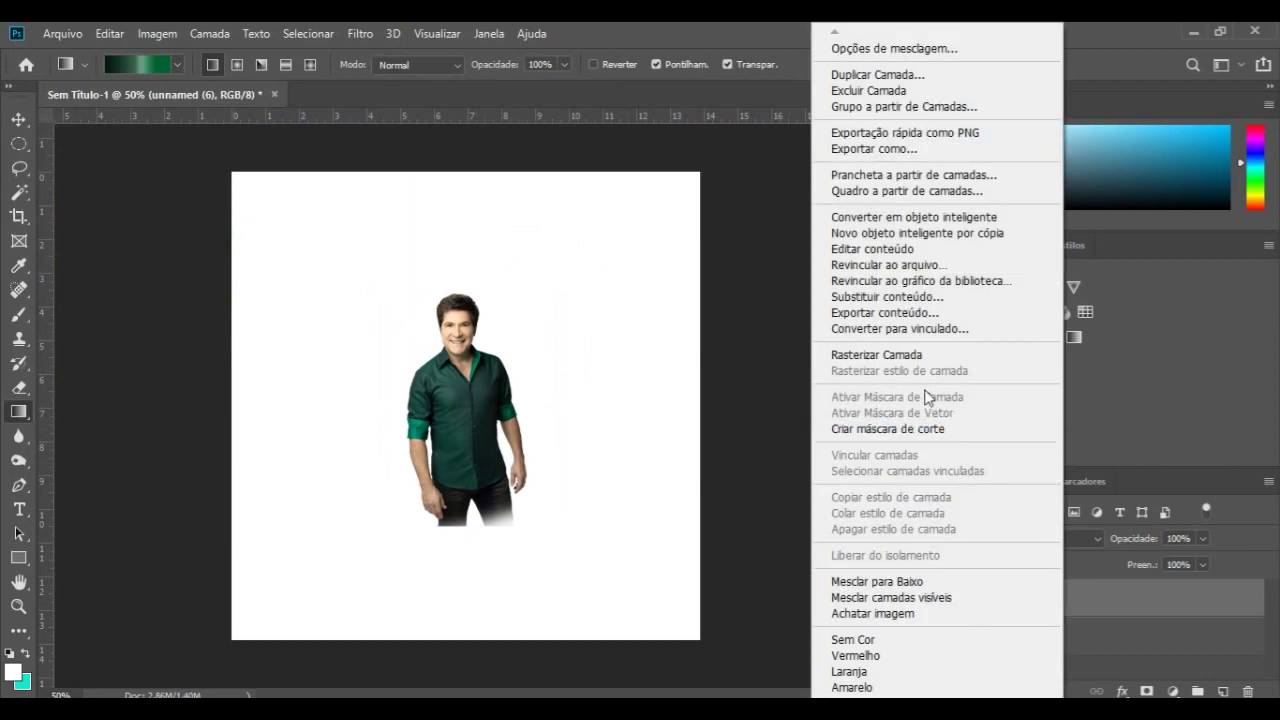
pyautogui.rightClick(1093, 599)
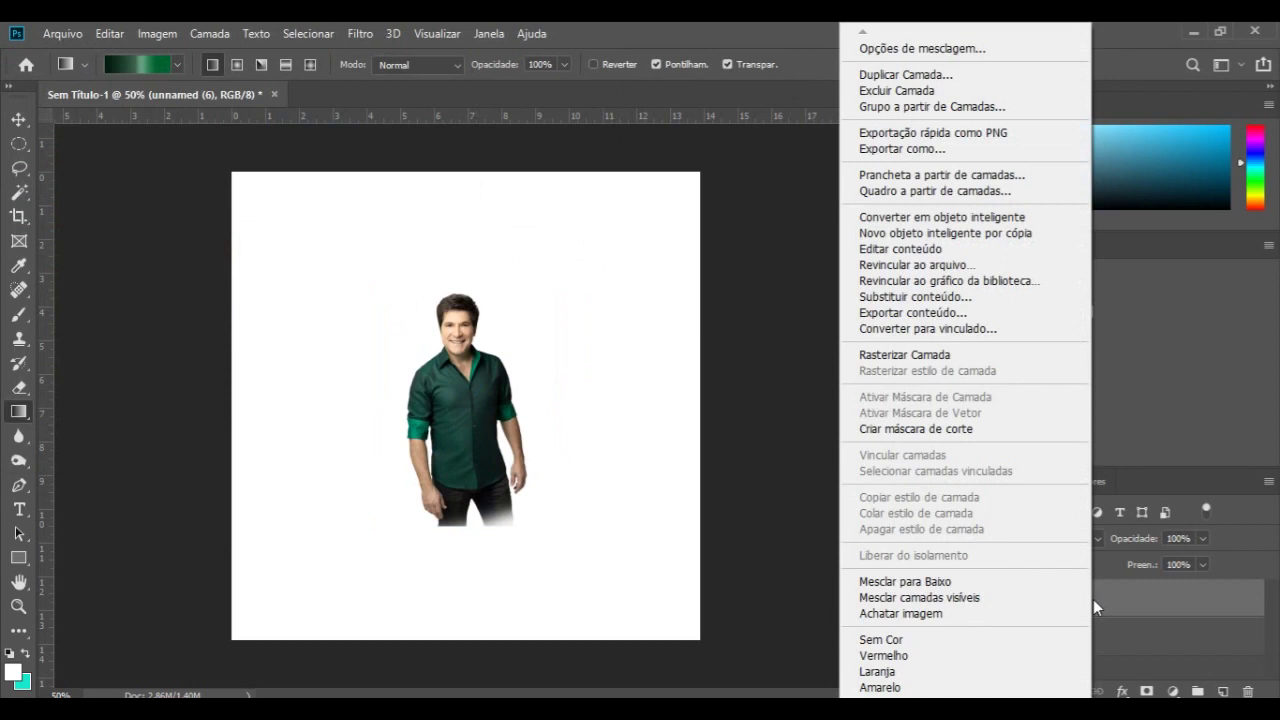
pyautogui.click(995, 356)
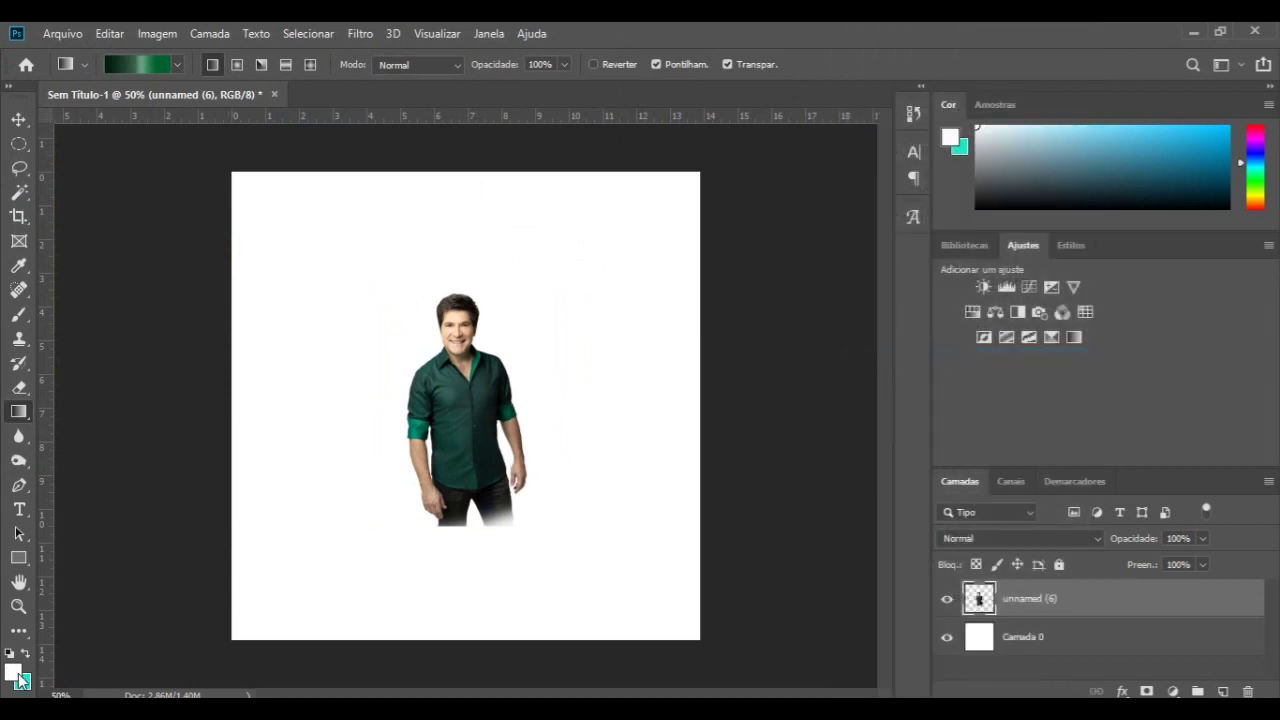
# - Set the foreground colour to green 009c7c sampled from the singer's shirt
pyautogui.click(16, 674)
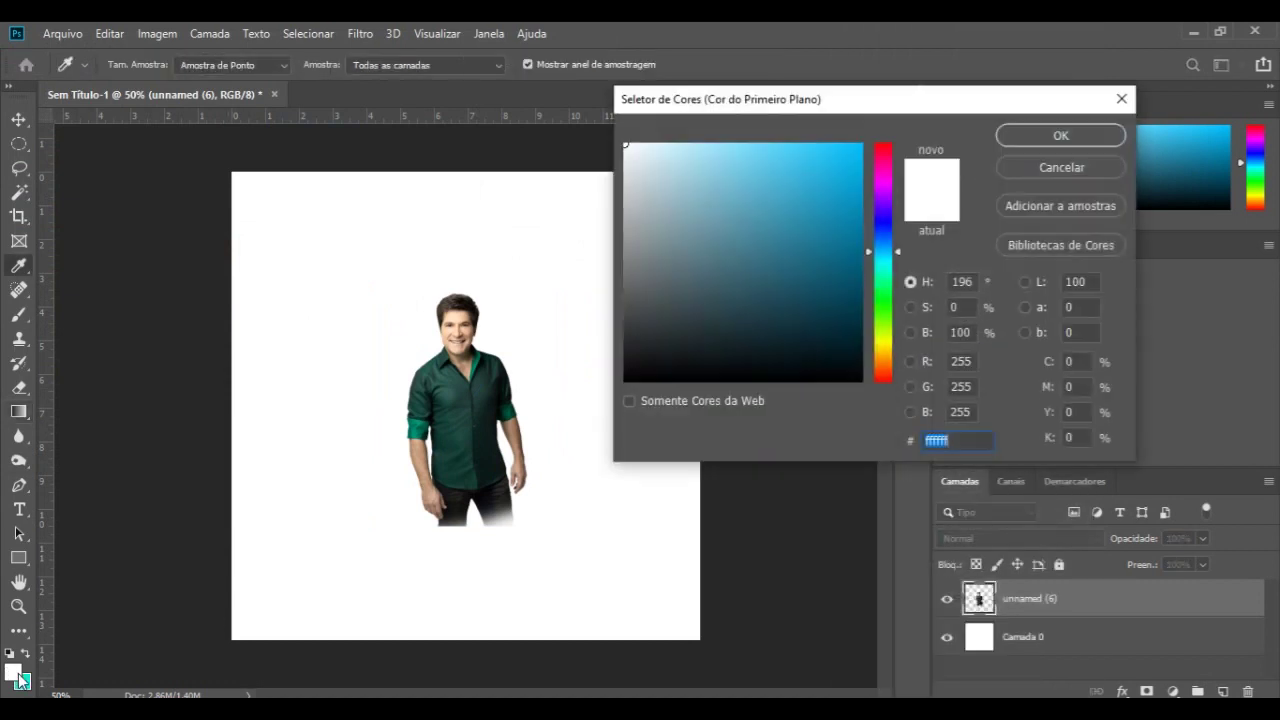
pyautogui.click(461, 398)
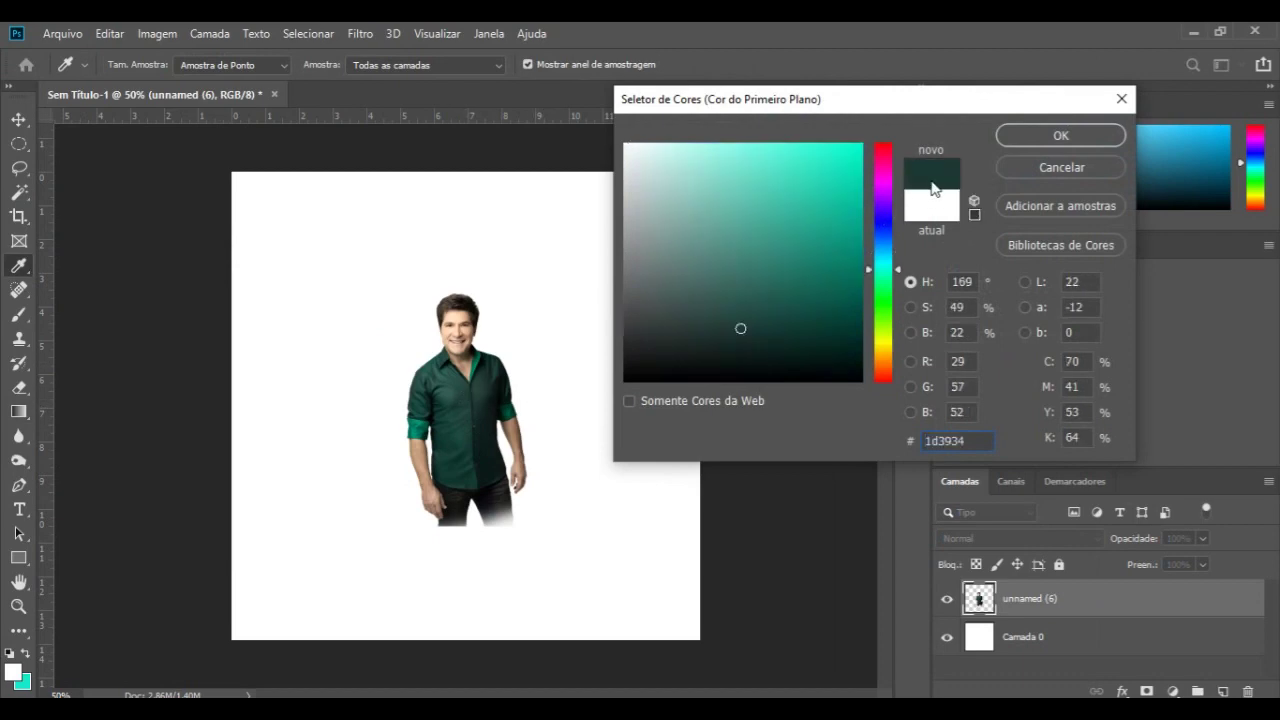
pyautogui.click(423, 424)
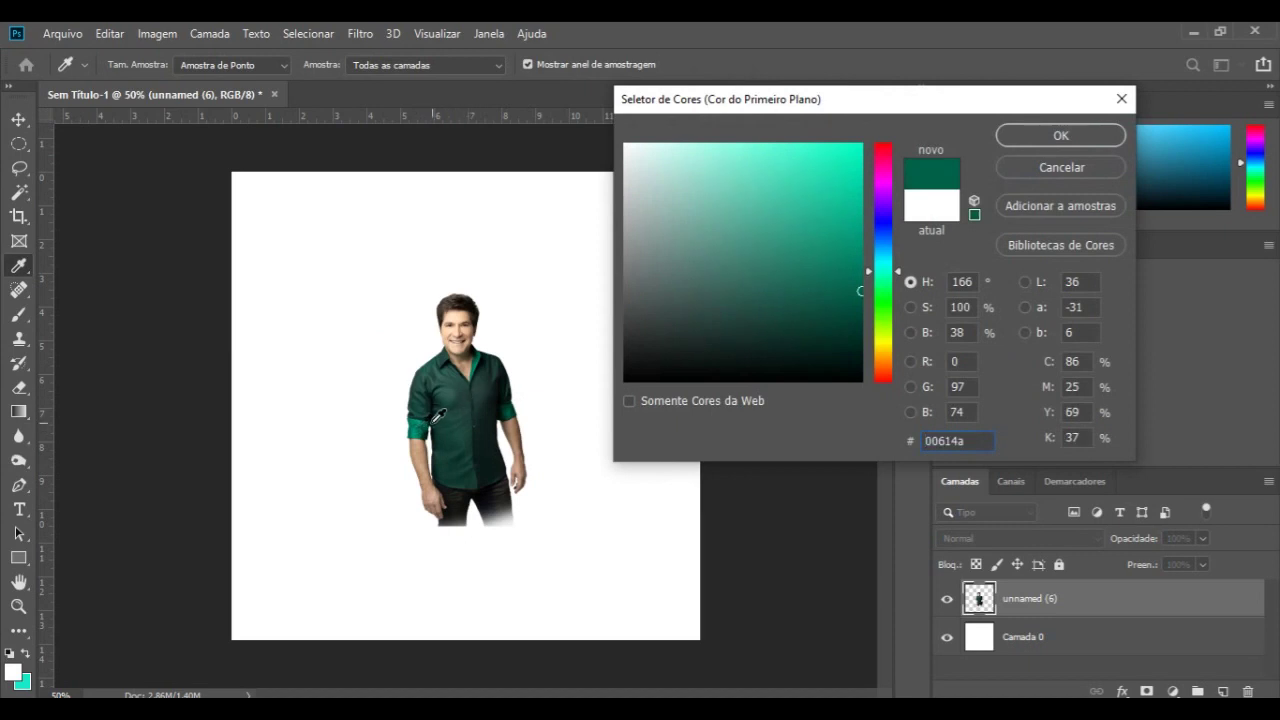
pyautogui.click(426, 416)
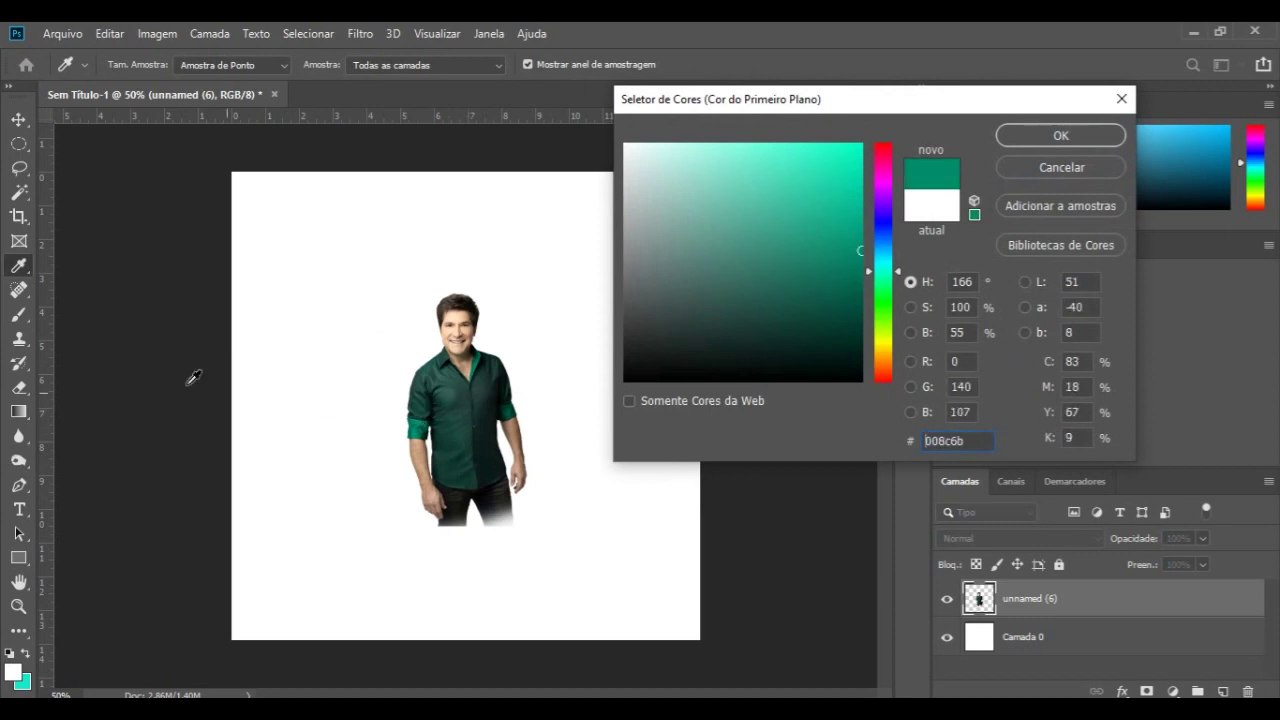
pyautogui.click(427, 421)
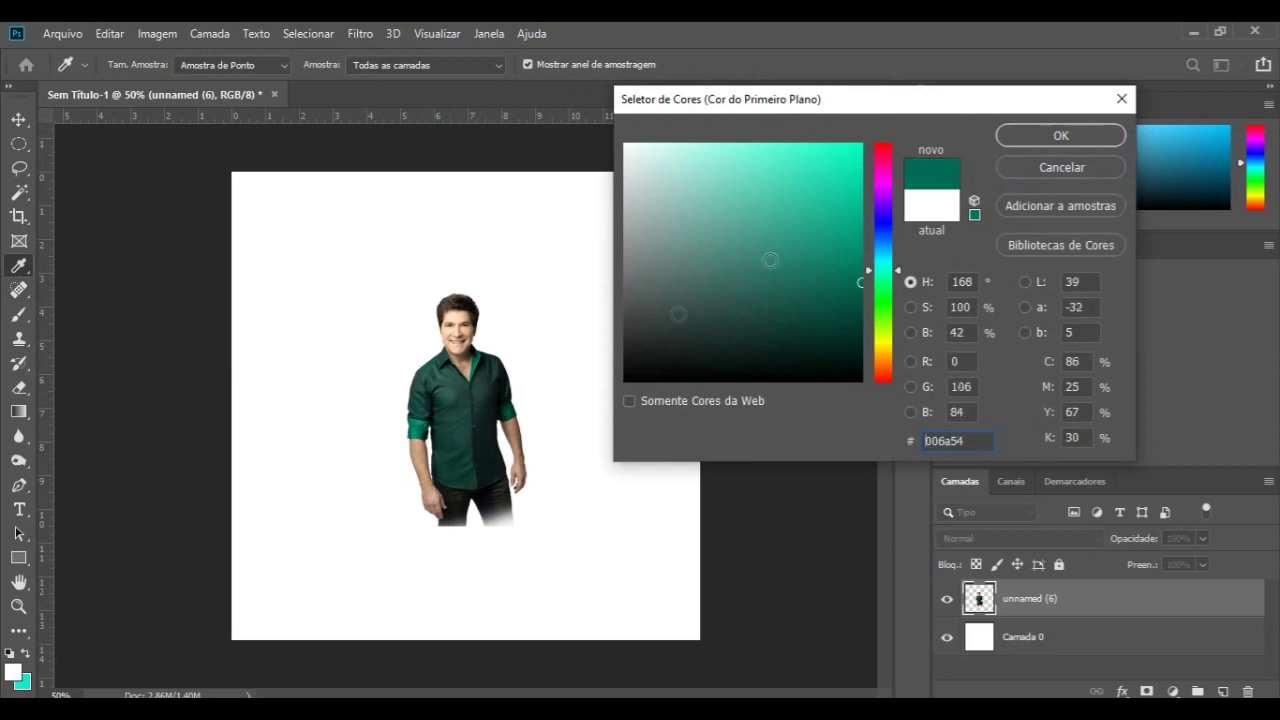
pyautogui.click(1058, 130)
pyautogui.press('g')
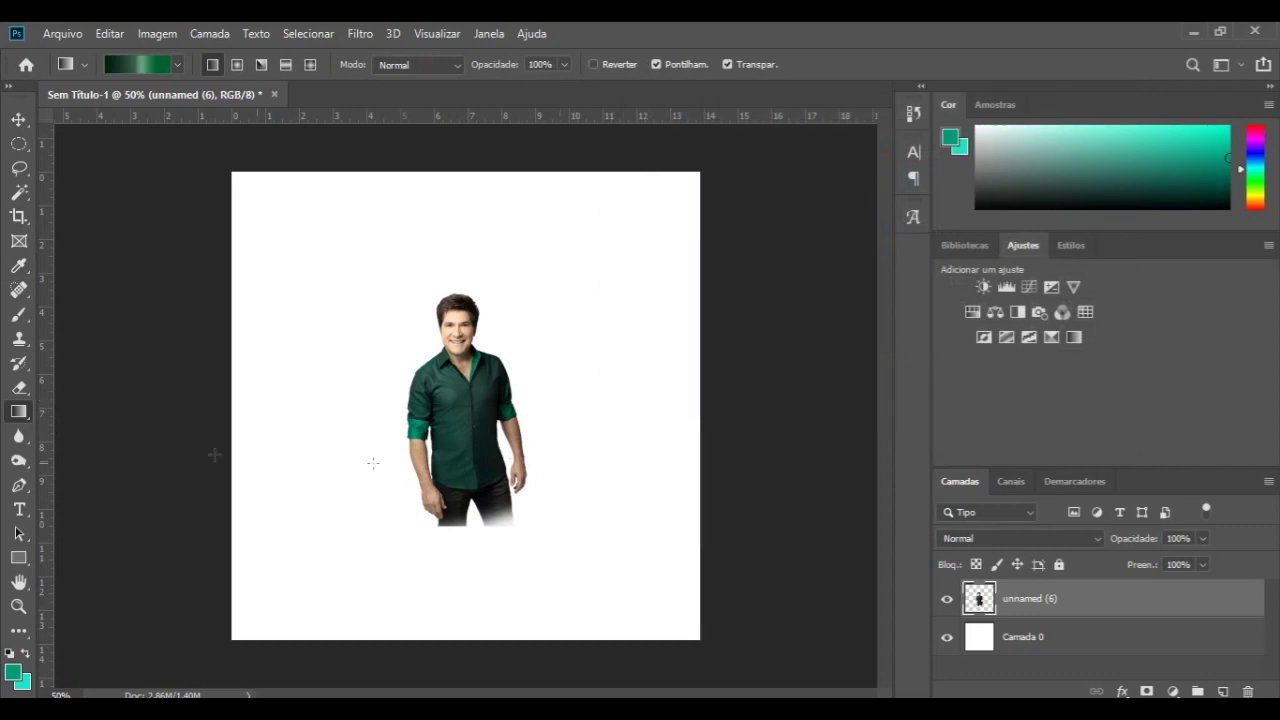
# - Fill Camada 0 with the teal foreground colour using the Paint Bucket
pyautogui.rightClick(19, 414)
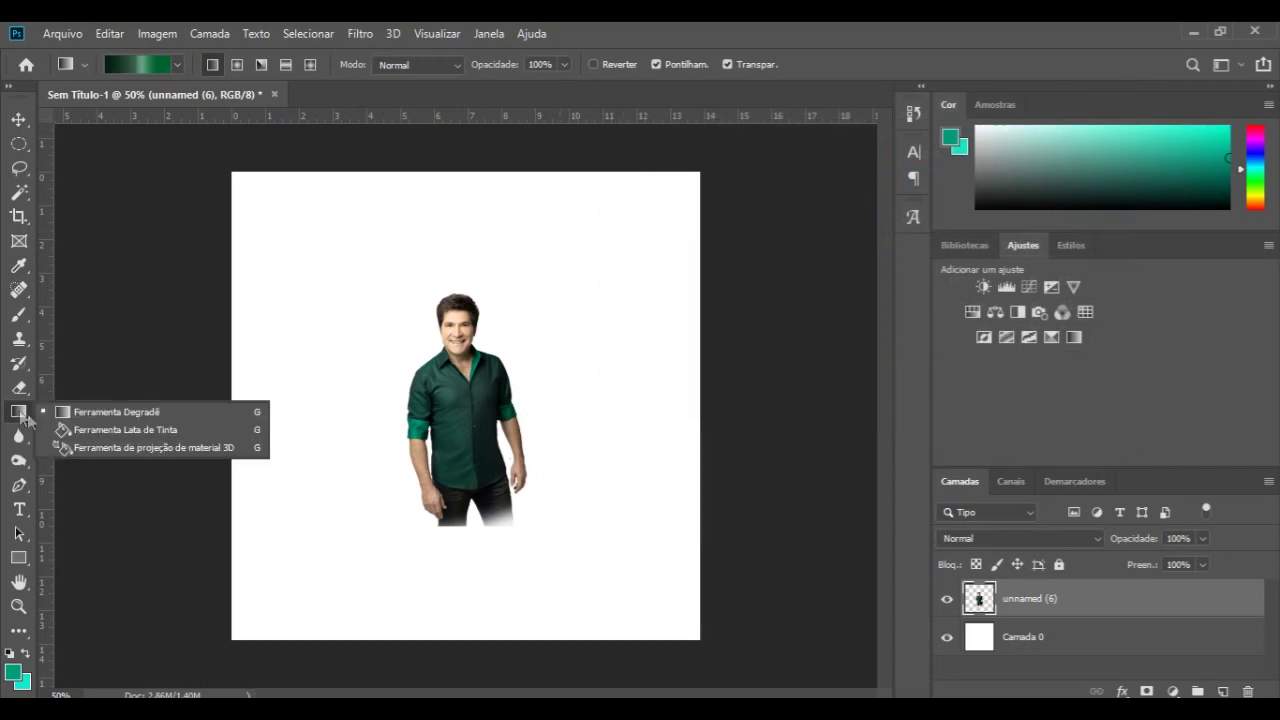
pyautogui.click(125, 429)
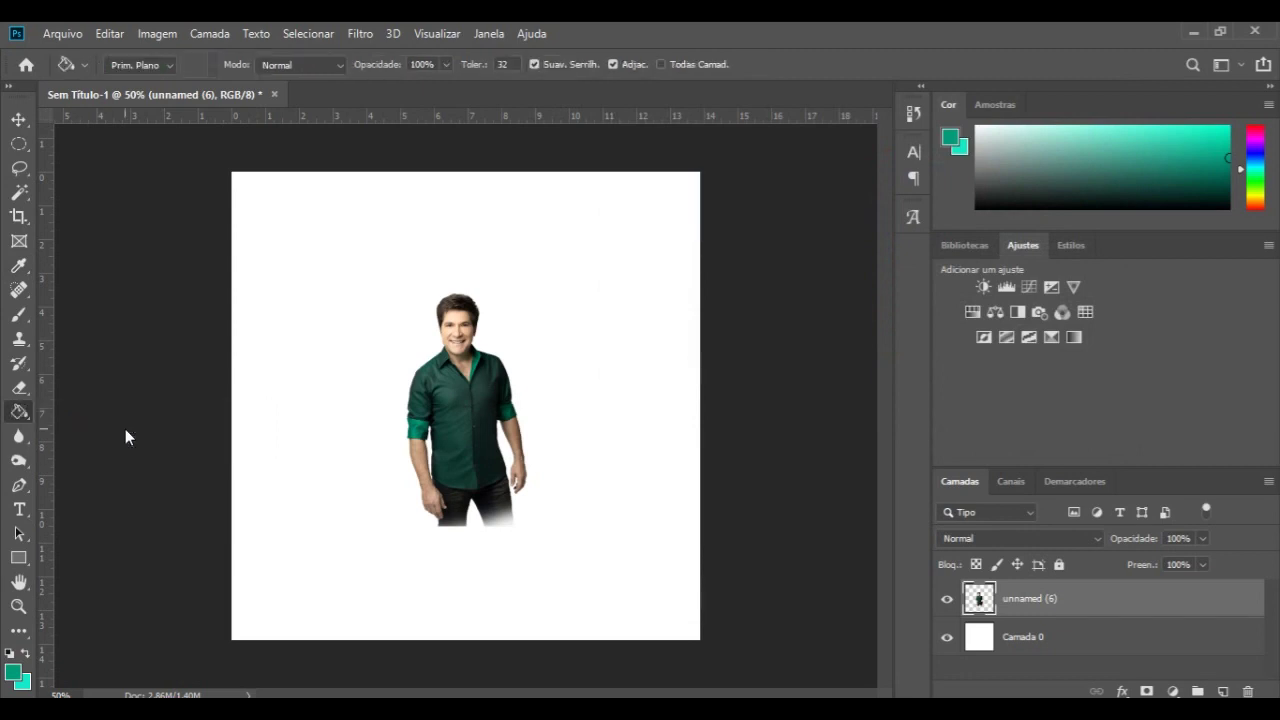
pyautogui.rightClick(22, 416)
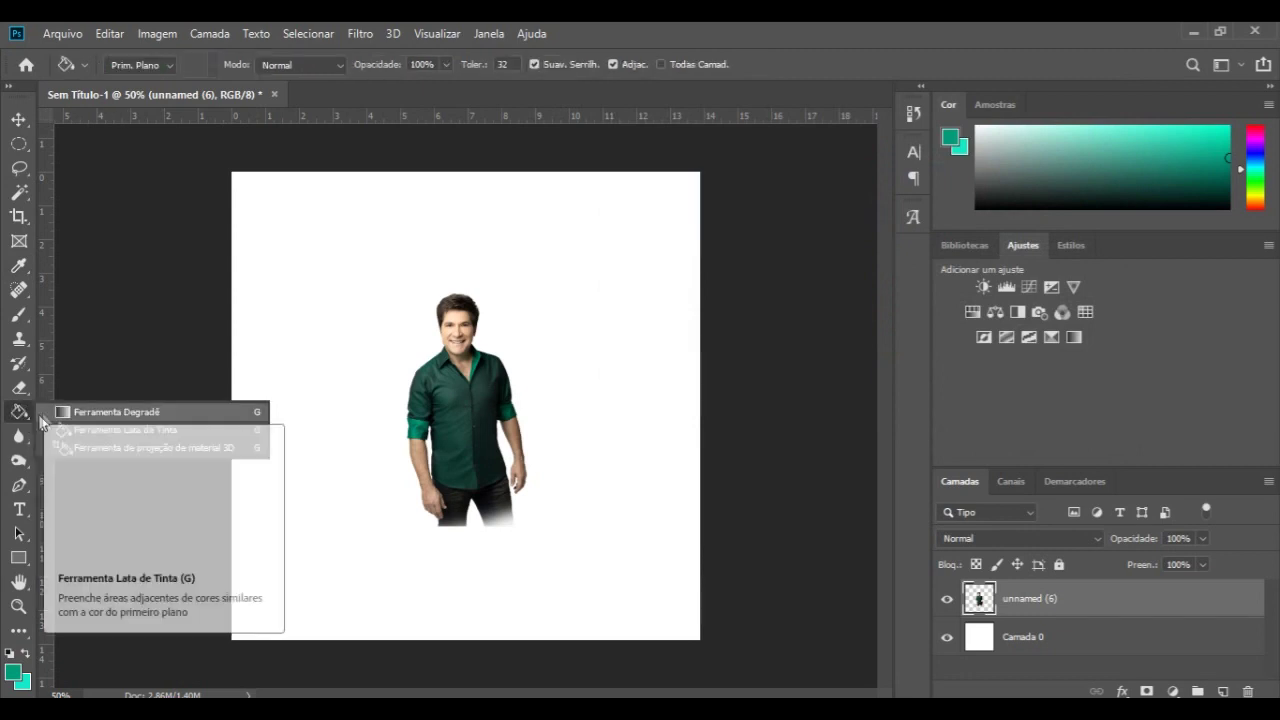
pyautogui.click(166, 433)
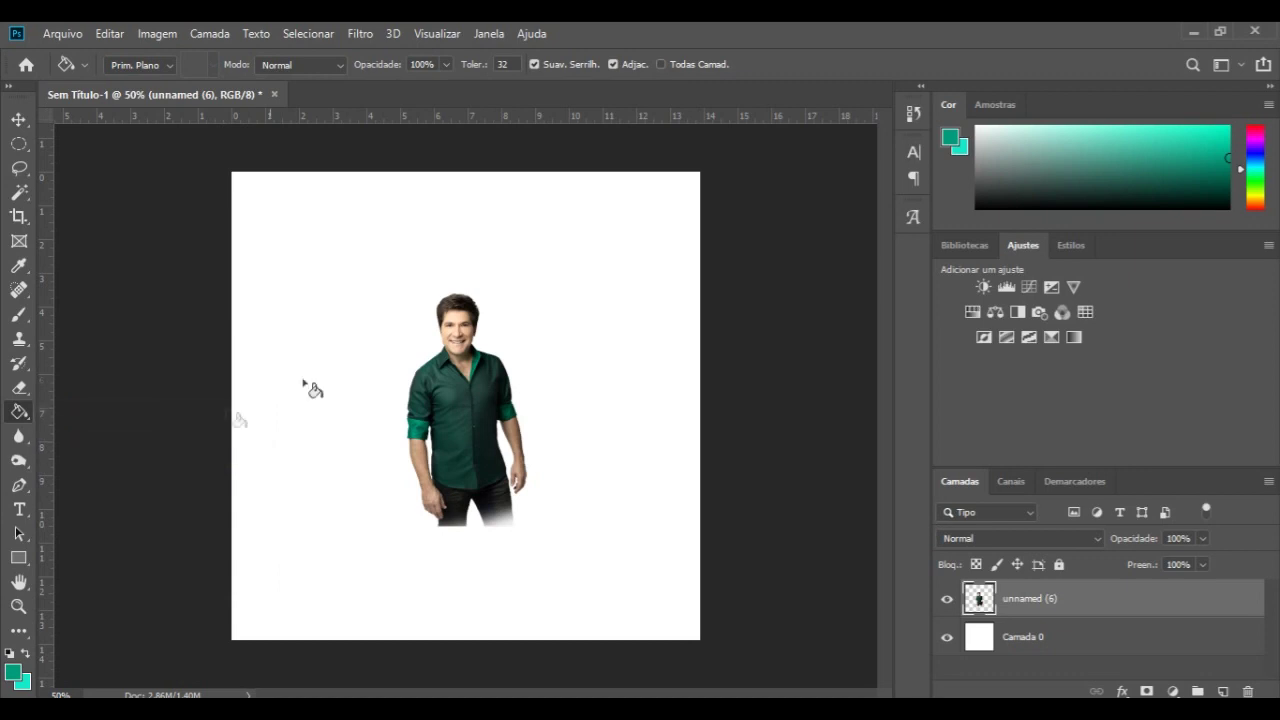
pyautogui.click(1092, 637)
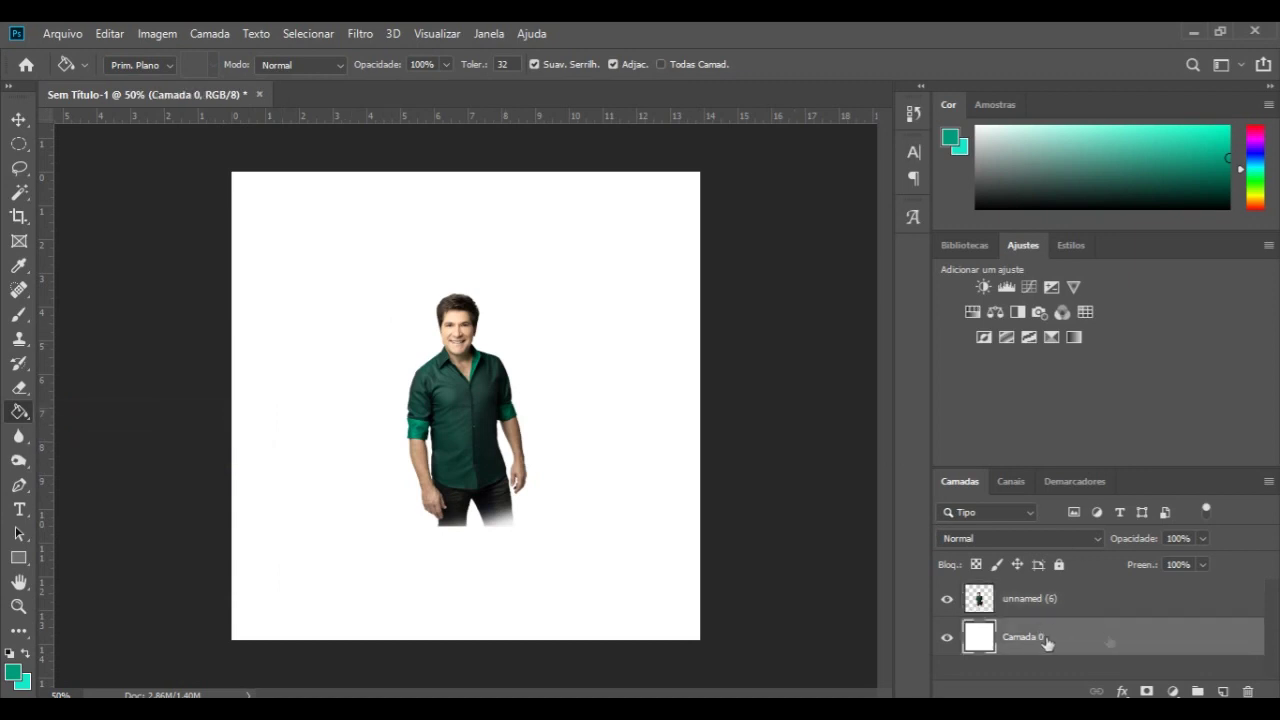
pyautogui.click(590, 341)
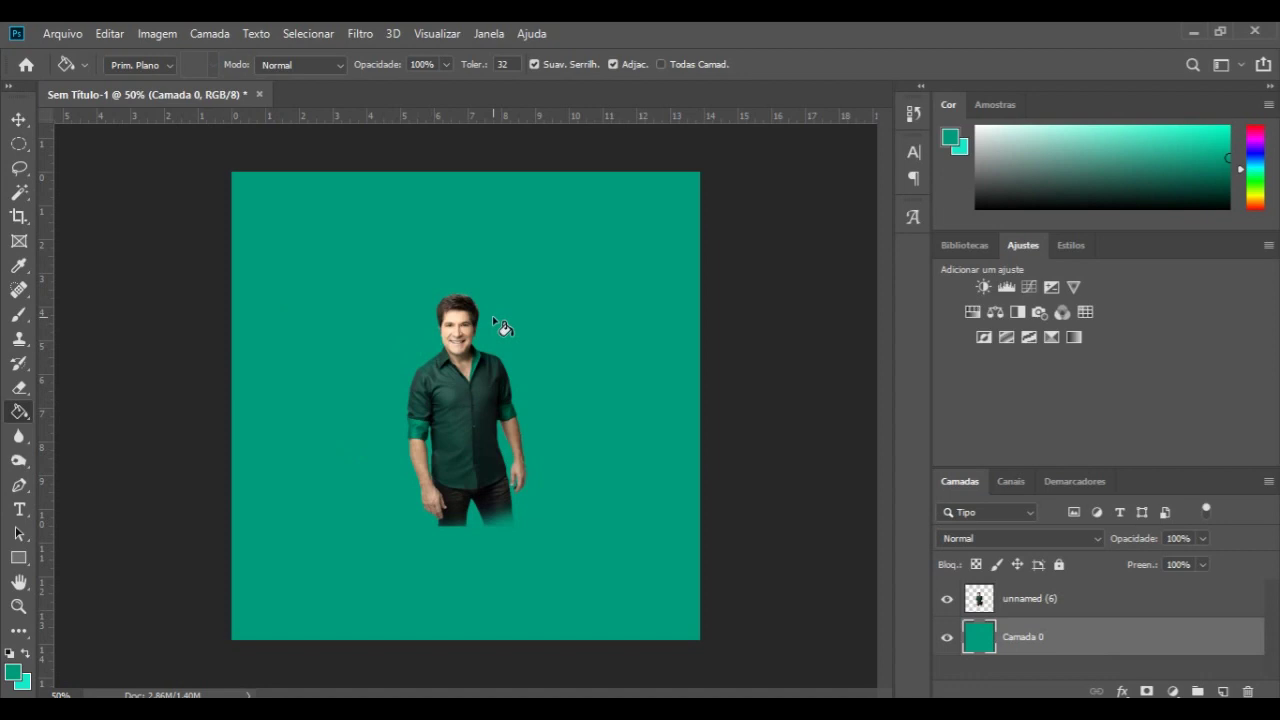
# - Add a new empty layer, Camada 1, above the teal background
pyautogui.click(1222, 691)
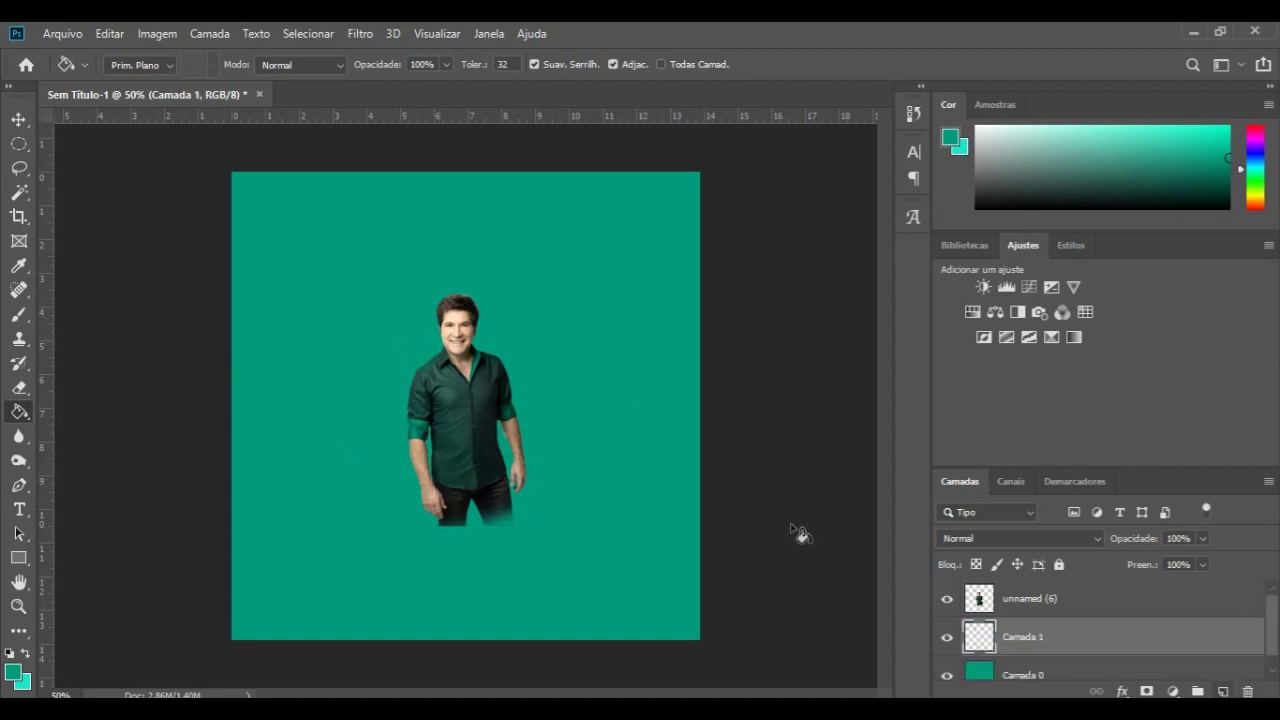
pyautogui.click(16, 146)
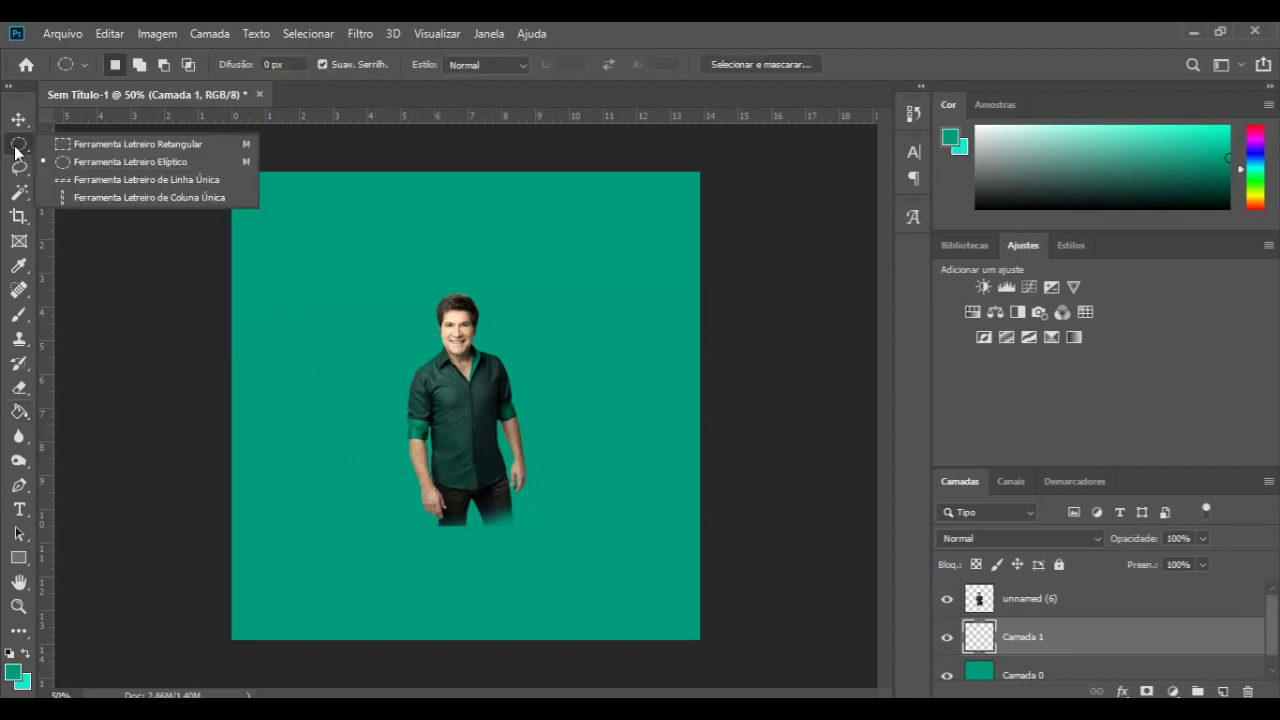
pyautogui.click(146, 144)
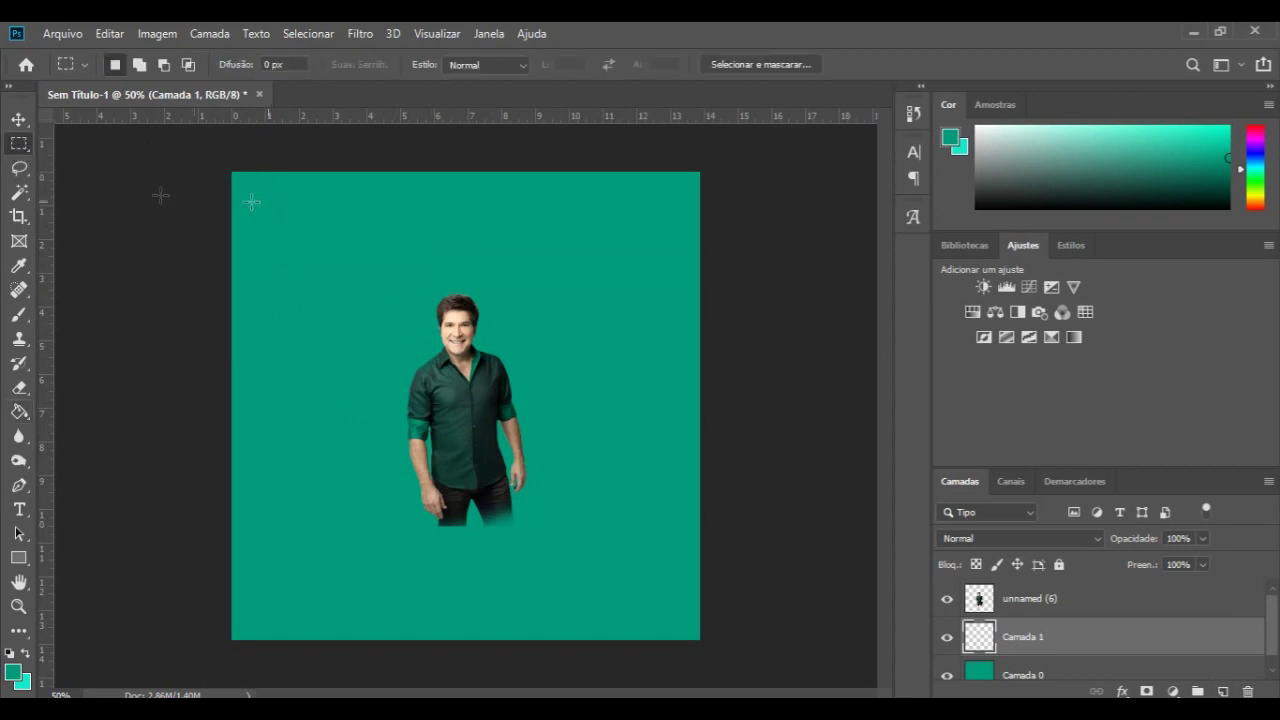
pyautogui.click(18, 146)
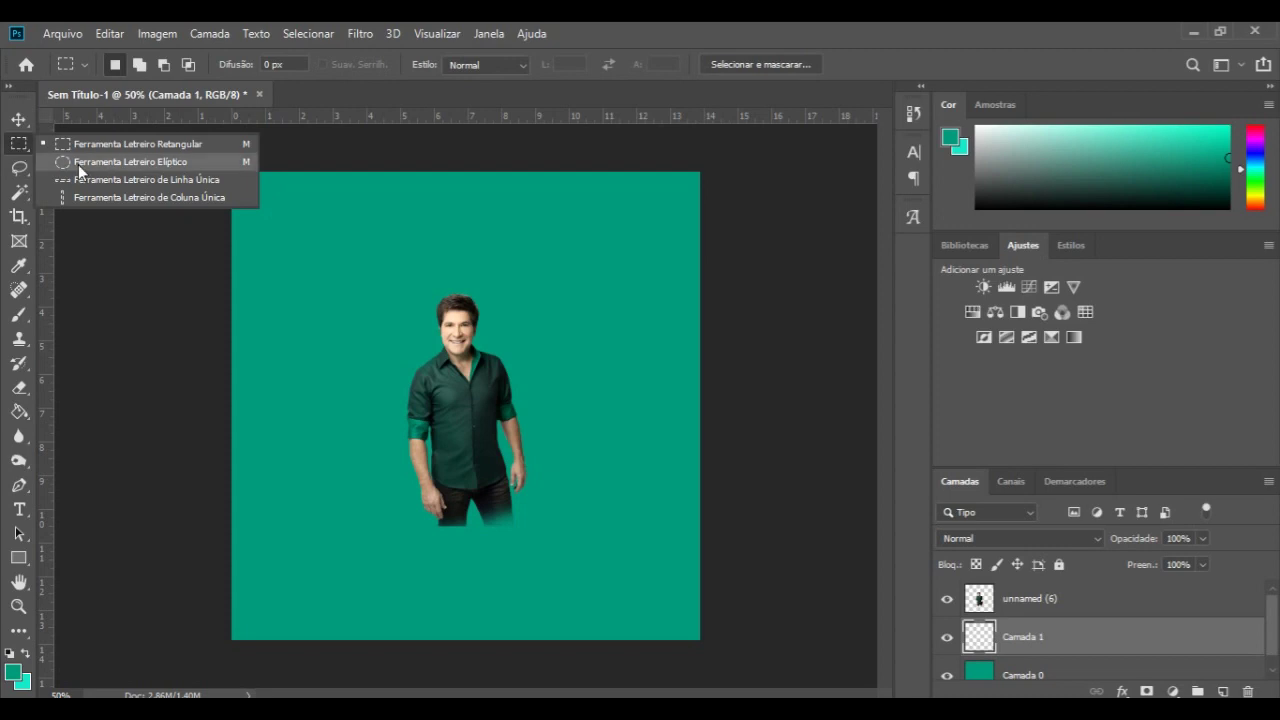
# - Mask a Levels adjustment to a large ellipse and lower its output white to 111
pyautogui.click(129, 160)
pyautogui.moveTo(247, 184); pyautogui.dragTo(678, 598)
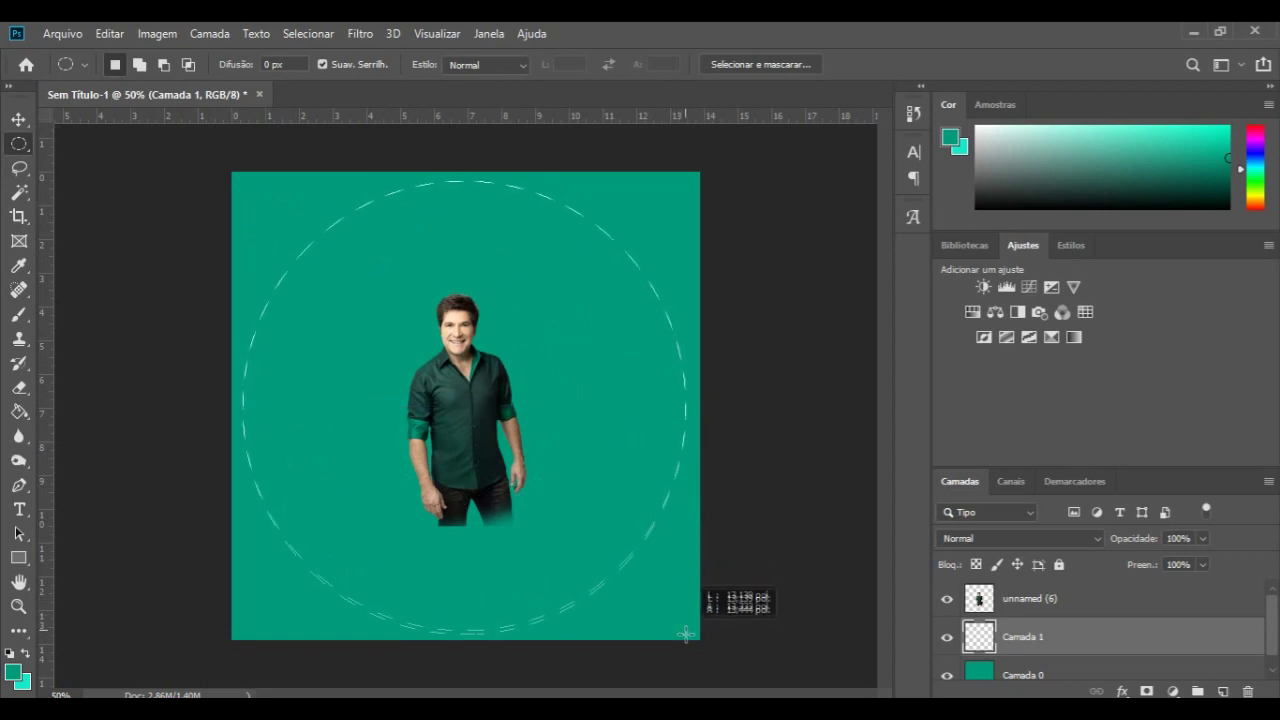
pyautogui.moveTo(678, 598); pyautogui.dragTo(681, 635)
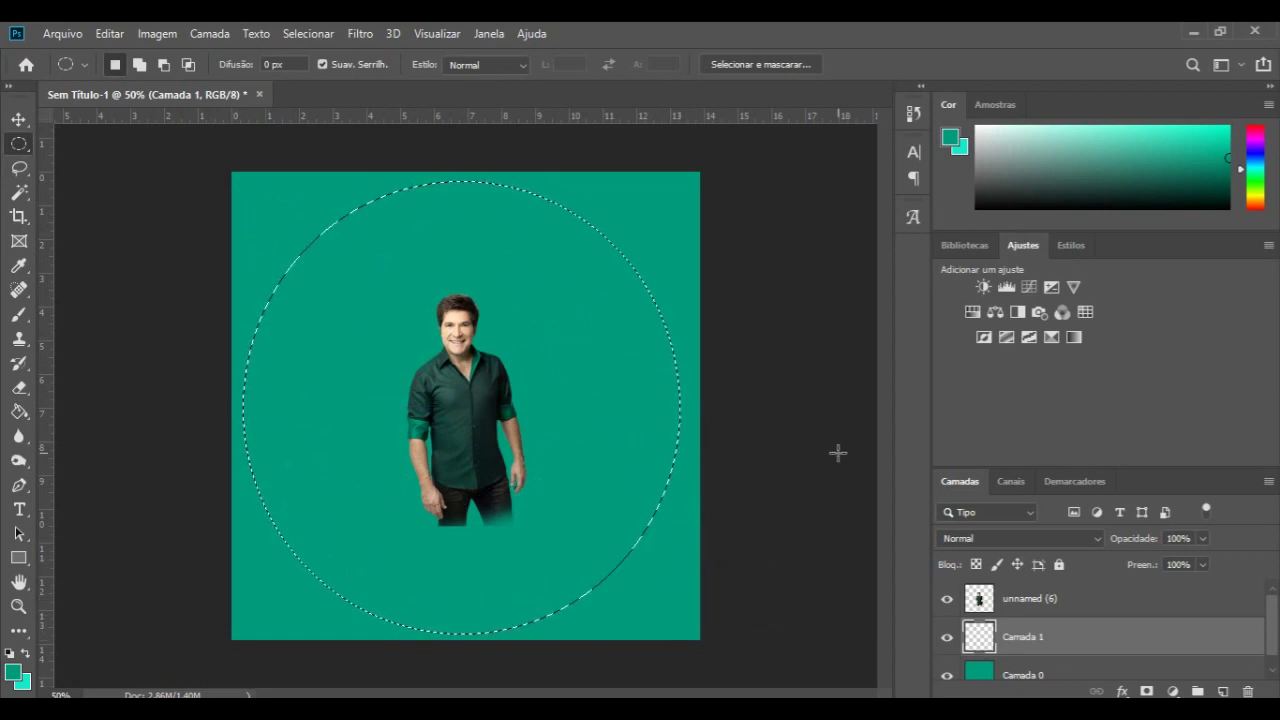
pyautogui.click(1008, 290)
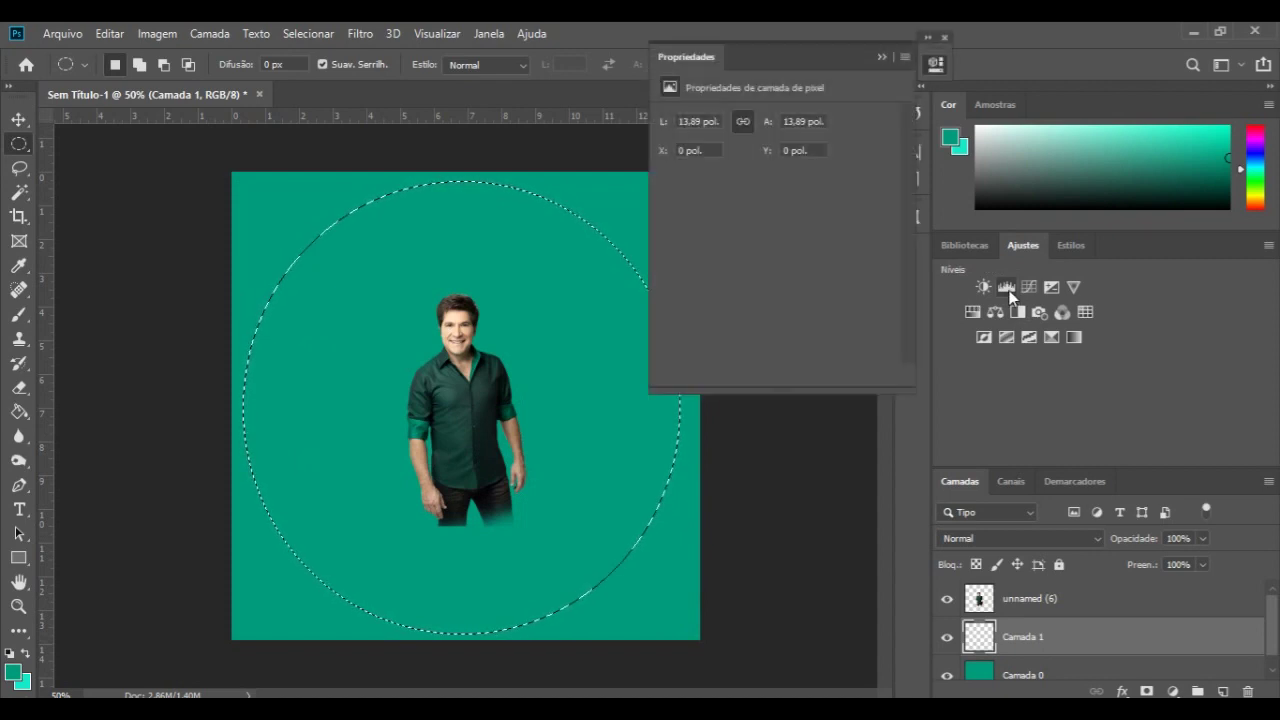
pyautogui.moveTo(687, 308)
pyautogui.mouseDown()
pyautogui.moveTo(698, 309)
pyautogui.moveTo(684, 315)
pyautogui.mouseUp()
pyautogui.moveTo(890, 310); pyautogui.dragTo(784, 310)
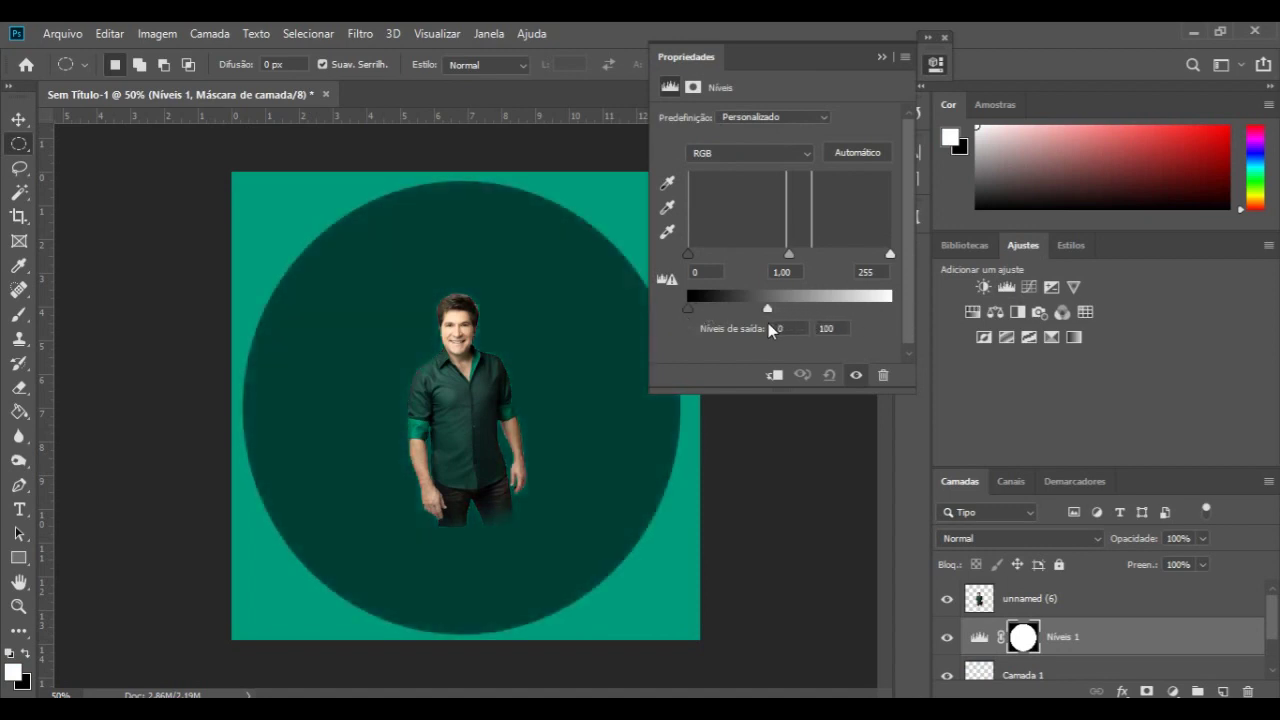
pyautogui.moveTo(768, 323); pyautogui.dragTo(776, 323)
# - Invert the Níveis 1 mask, feather it to 117.1 px, and hide the singer layer
pyautogui.click(691, 89)
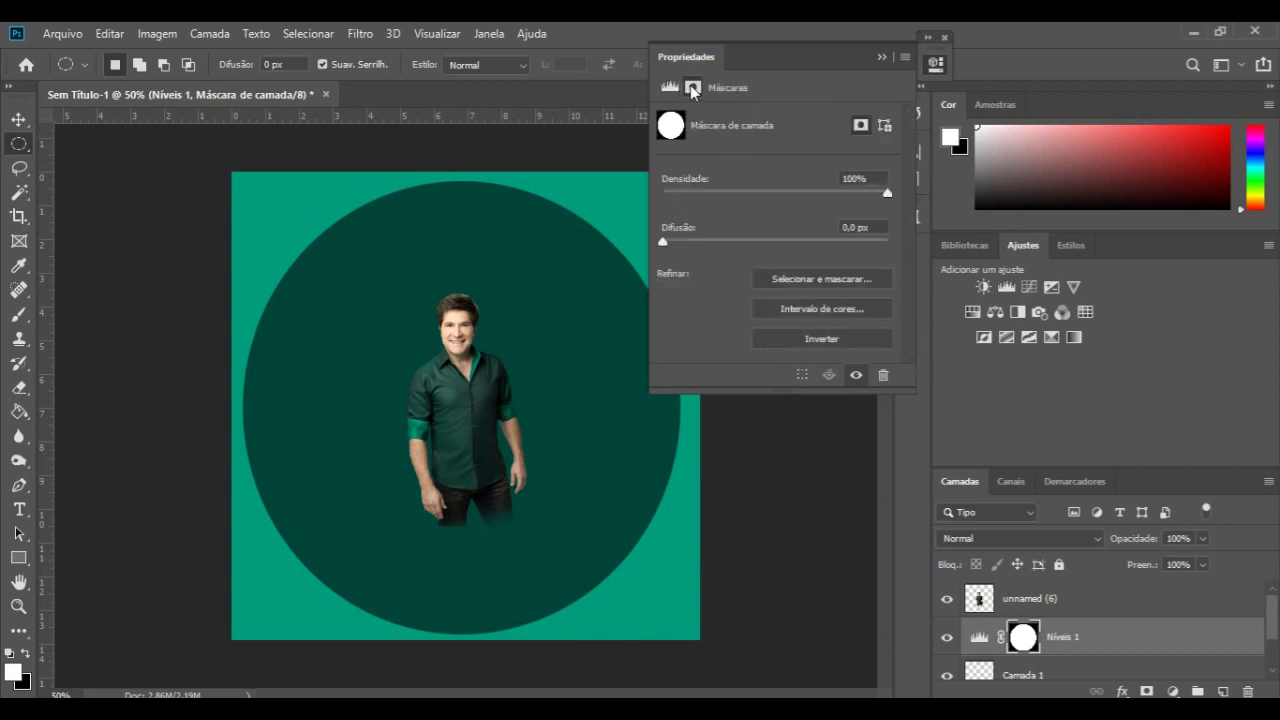
pyautogui.moveTo(664, 244); pyautogui.dragTo(801, 245)
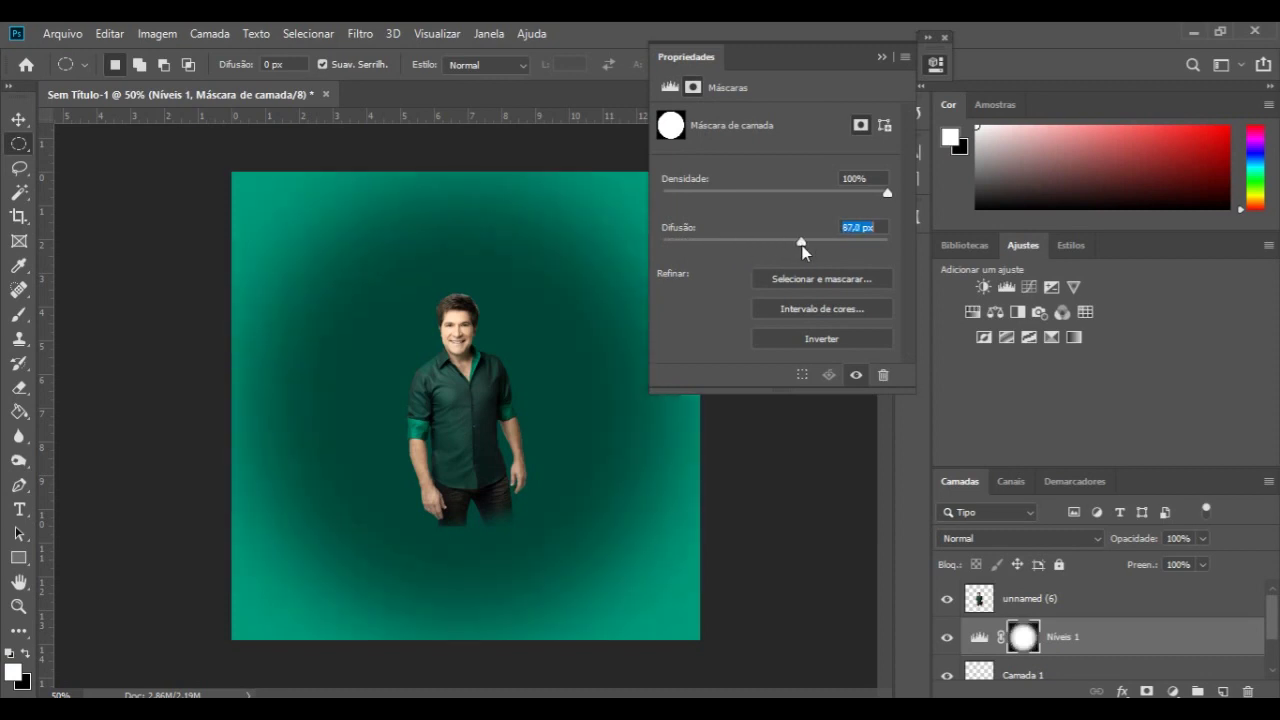
pyautogui.click(807, 339)
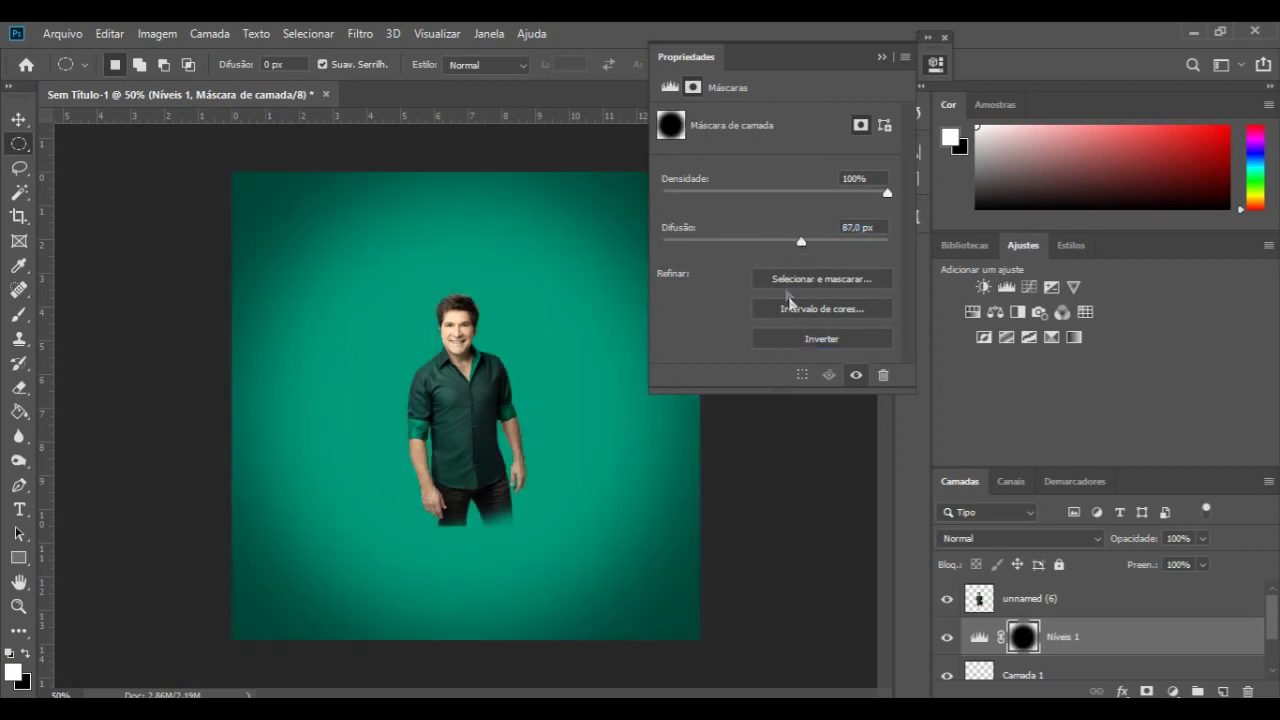
pyautogui.moveTo(802, 242); pyautogui.dragTo(813, 242)
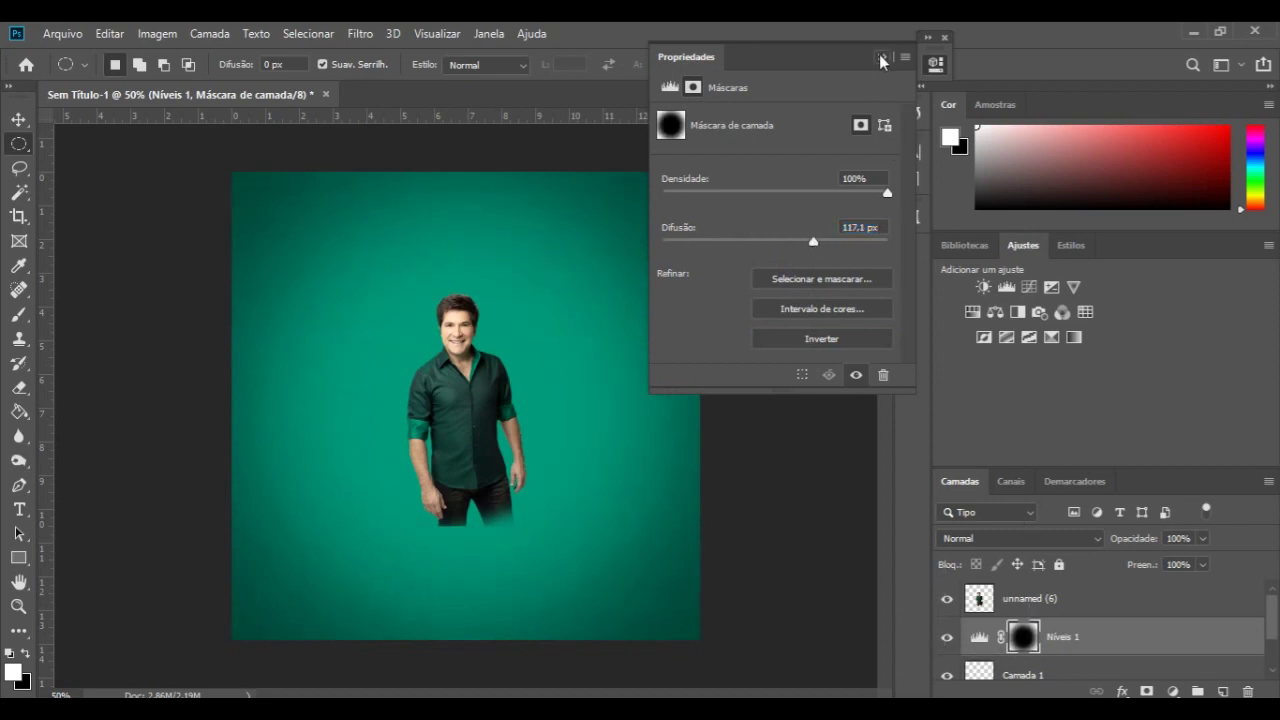
pyautogui.click(880, 62)
pyautogui.click(947, 598)
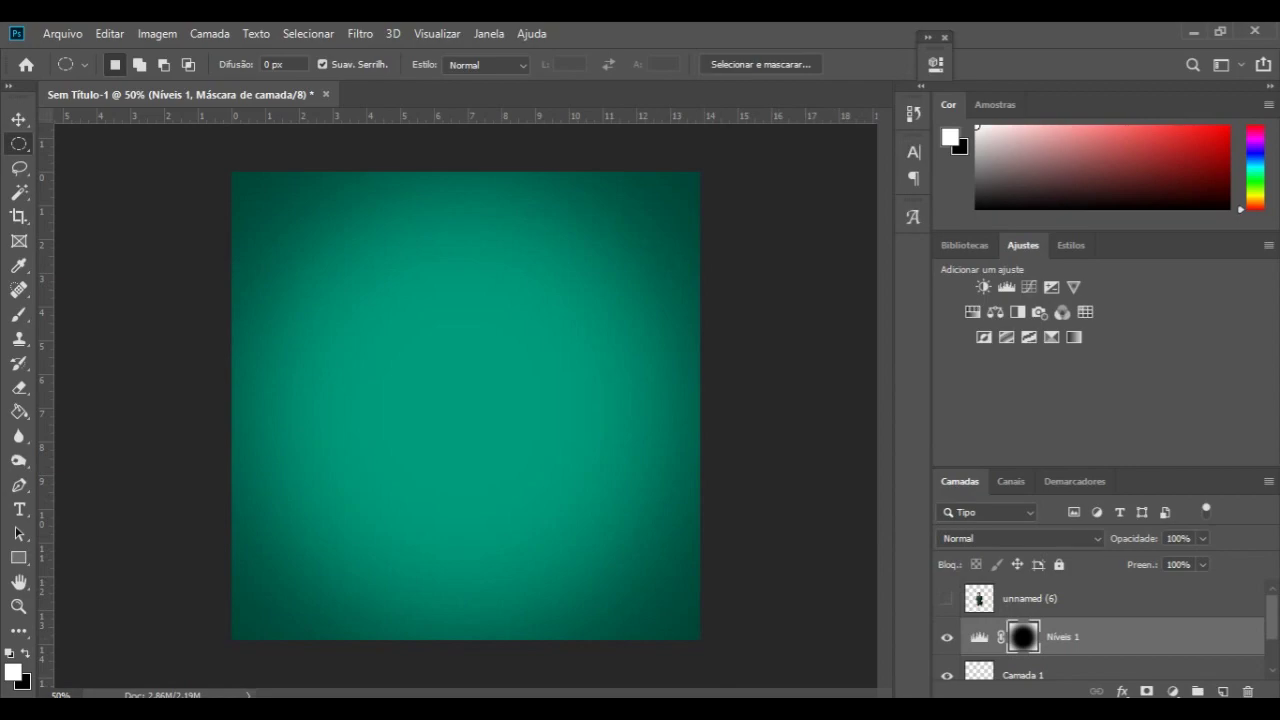
# - Copy the blurry night-city skyline image from the Chrome results
pyautogui.click(920, 650)
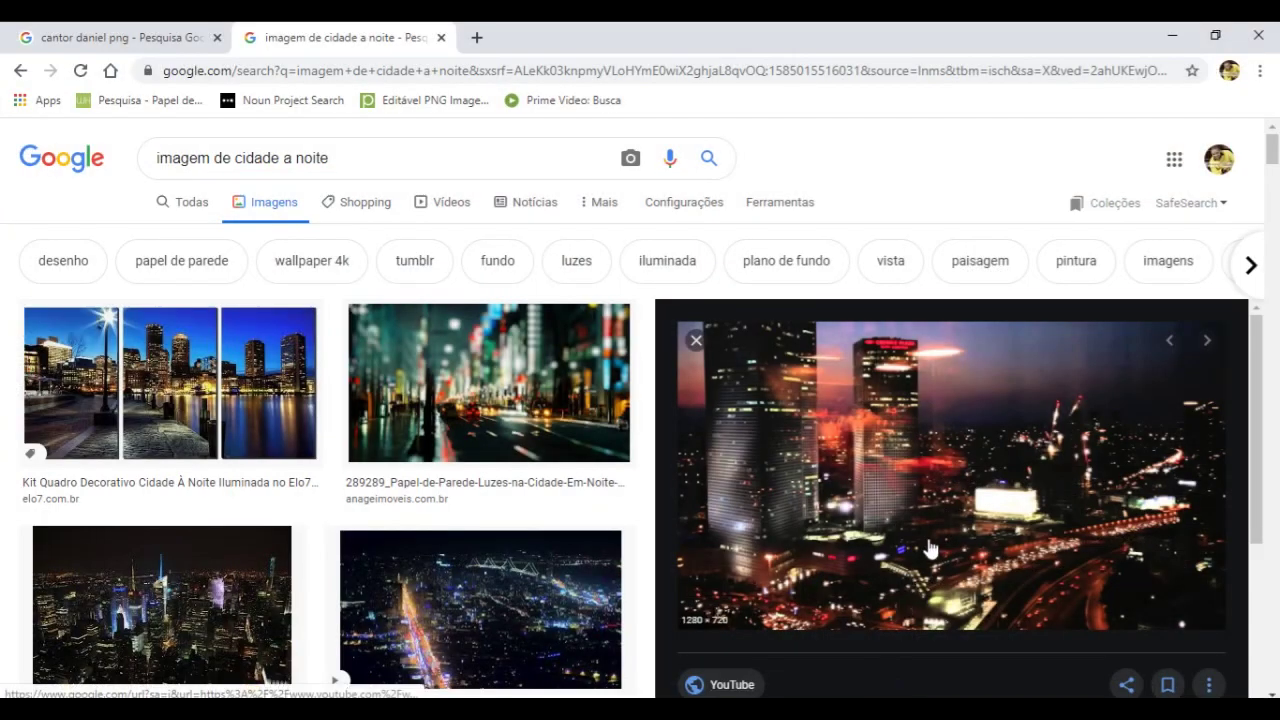
pyautogui.rightClick(926, 478)
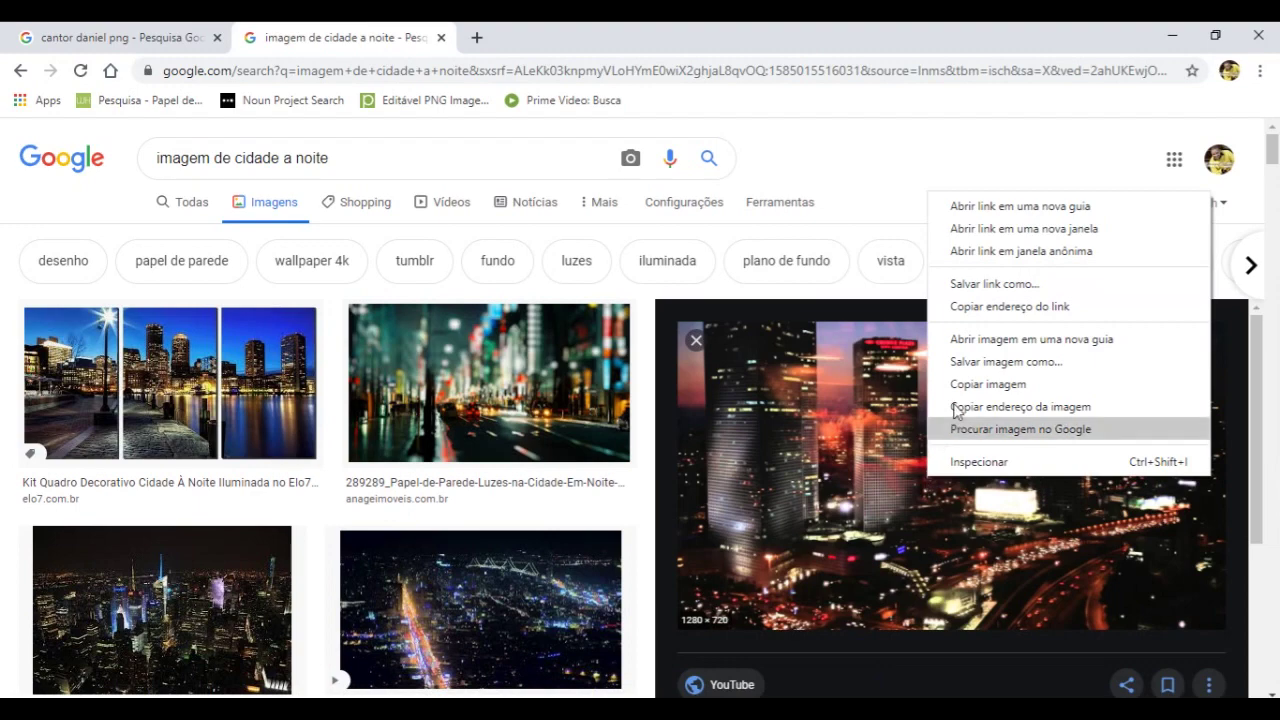
pyautogui.click(994, 383)
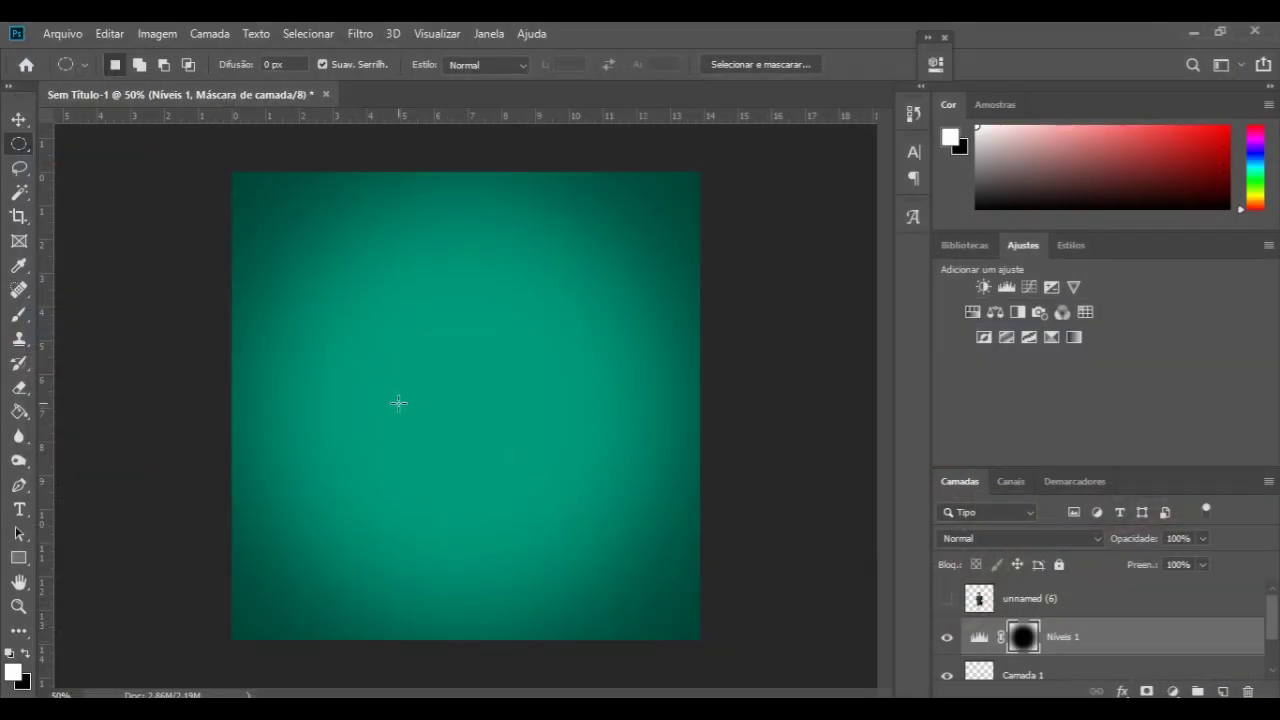
# - Paste the night-city photo and scale it to 145.4% so it covers the canvas
pyautogui.hotkey('ctrl', 'v')
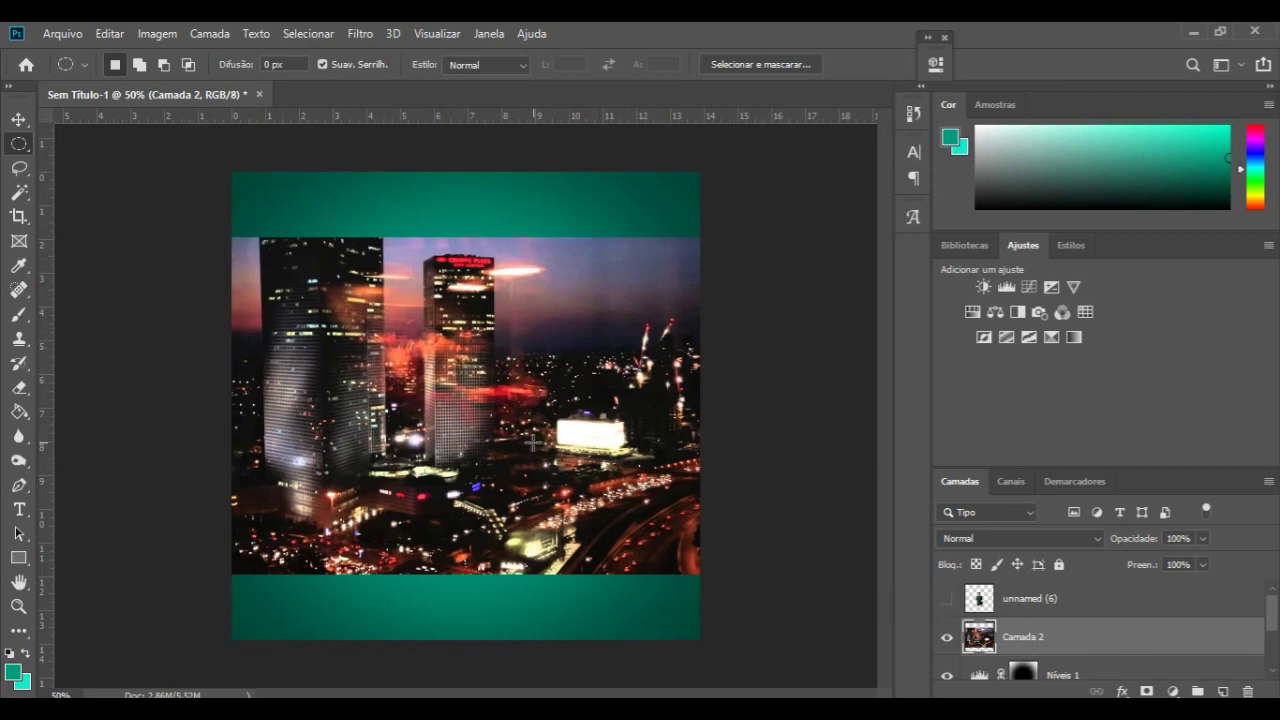
pyautogui.hotkey('ctrl', 't')
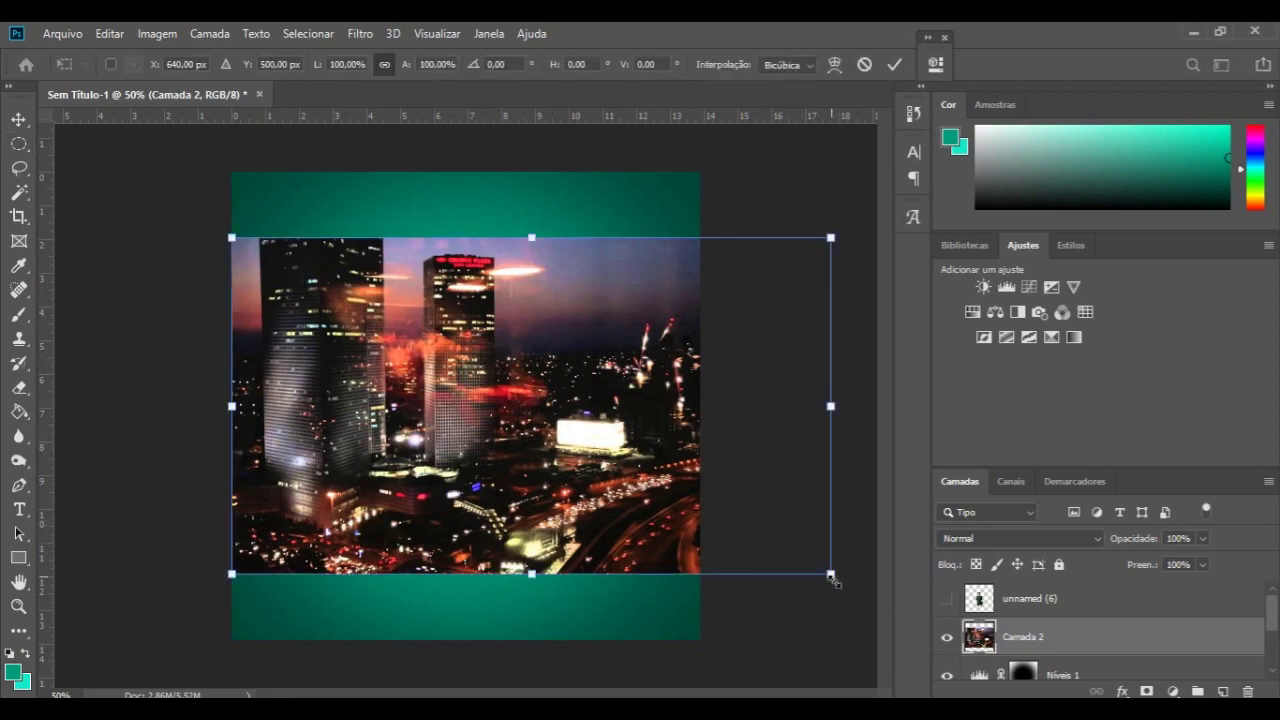
pyautogui.moveTo(831, 576); pyautogui.dragTo(971, 654)
pyautogui.moveTo(766, 555); pyautogui.dragTo(615, 468)
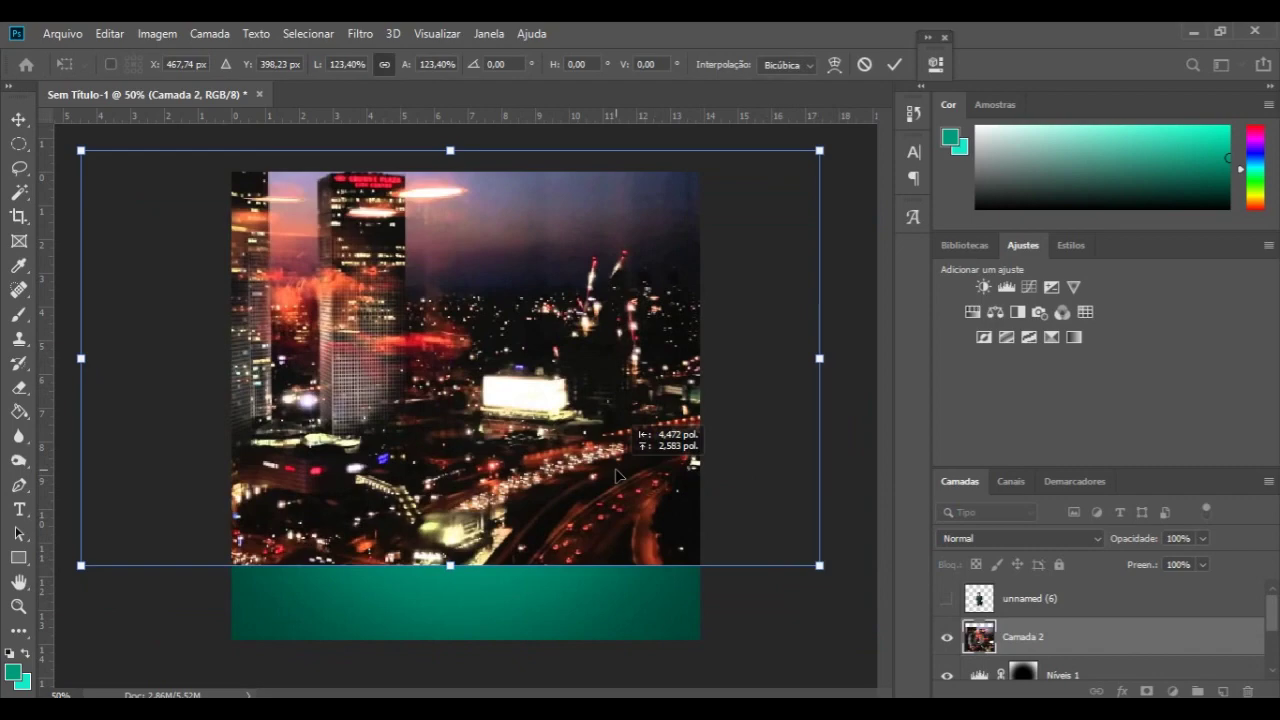
pyautogui.moveTo(820, 566); pyautogui.dragTo(955, 639)
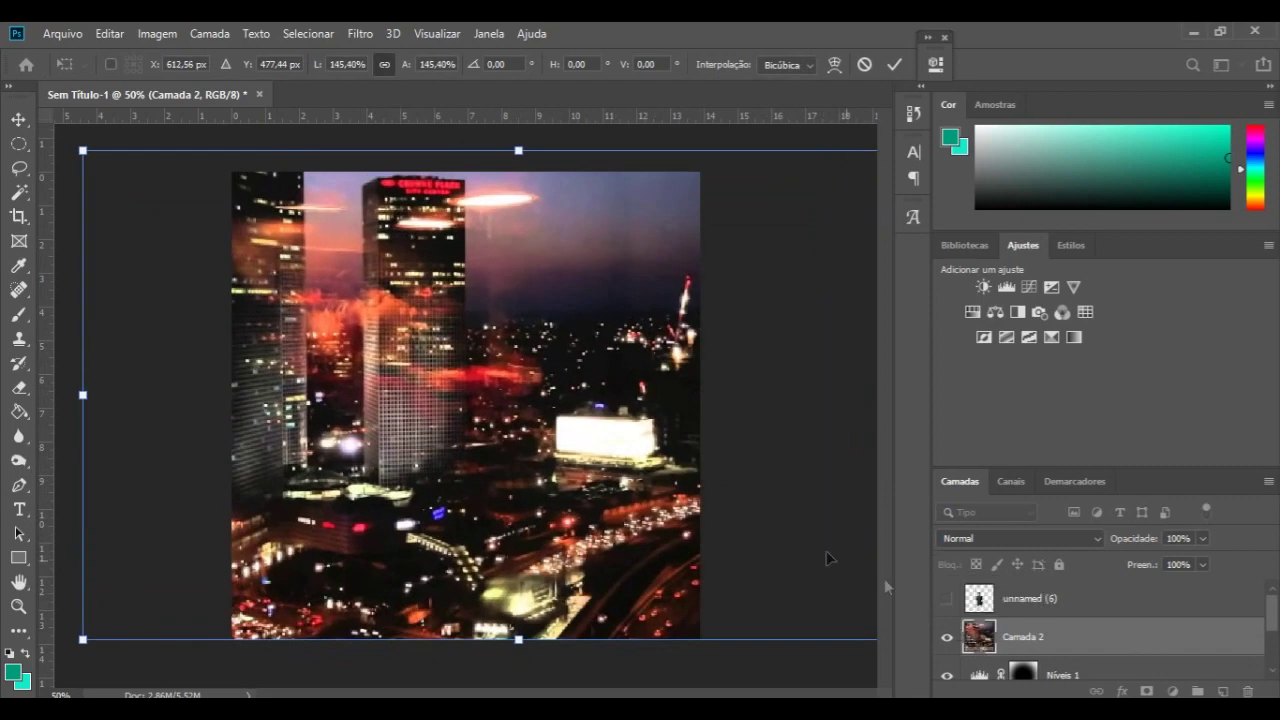
pyautogui.moveTo(826, 558); pyautogui.dragTo(790, 558)
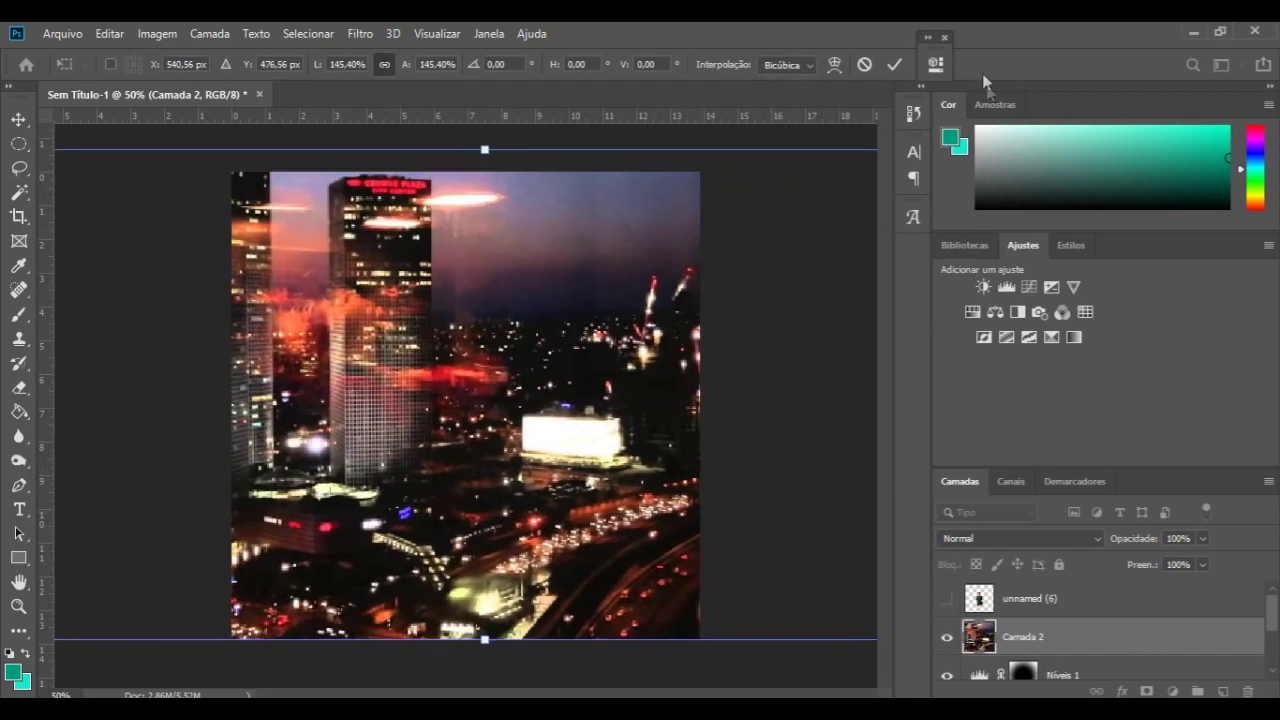
pyautogui.click(894, 64)
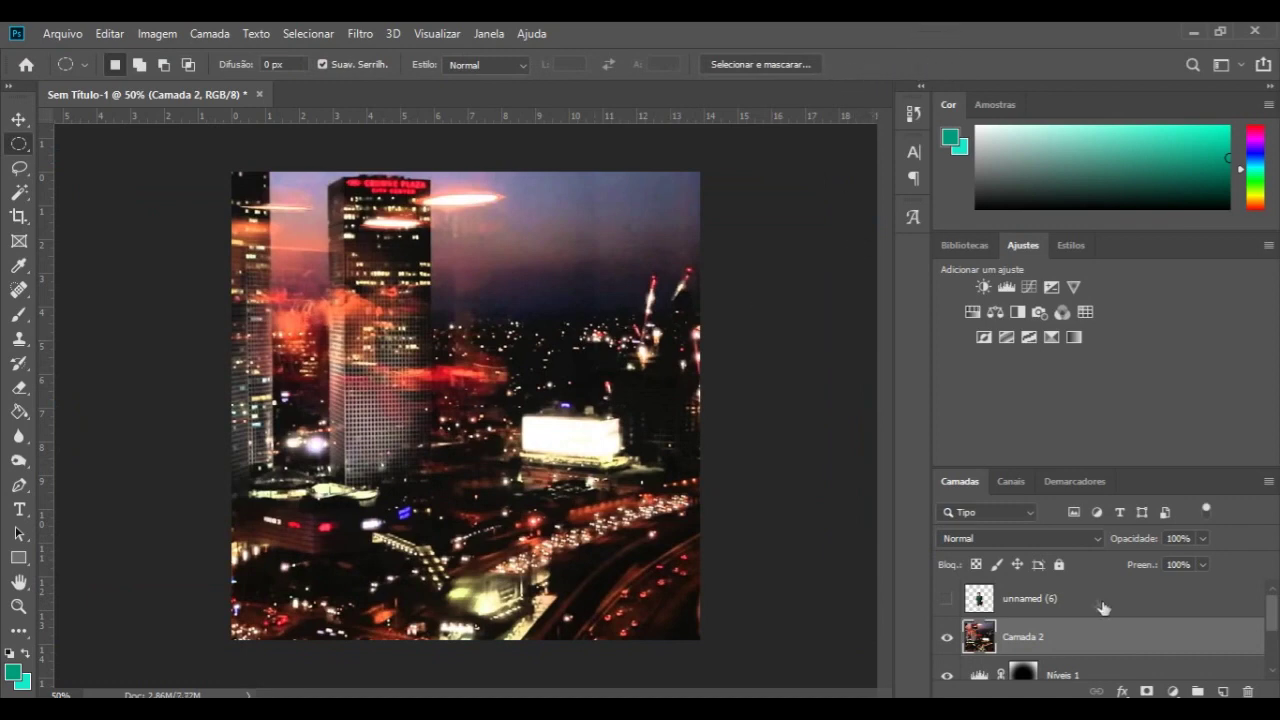
# - Set Camada 2 to Luz Indireta blend mode and give it a white layer mask
pyautogui.click(1098, 535)
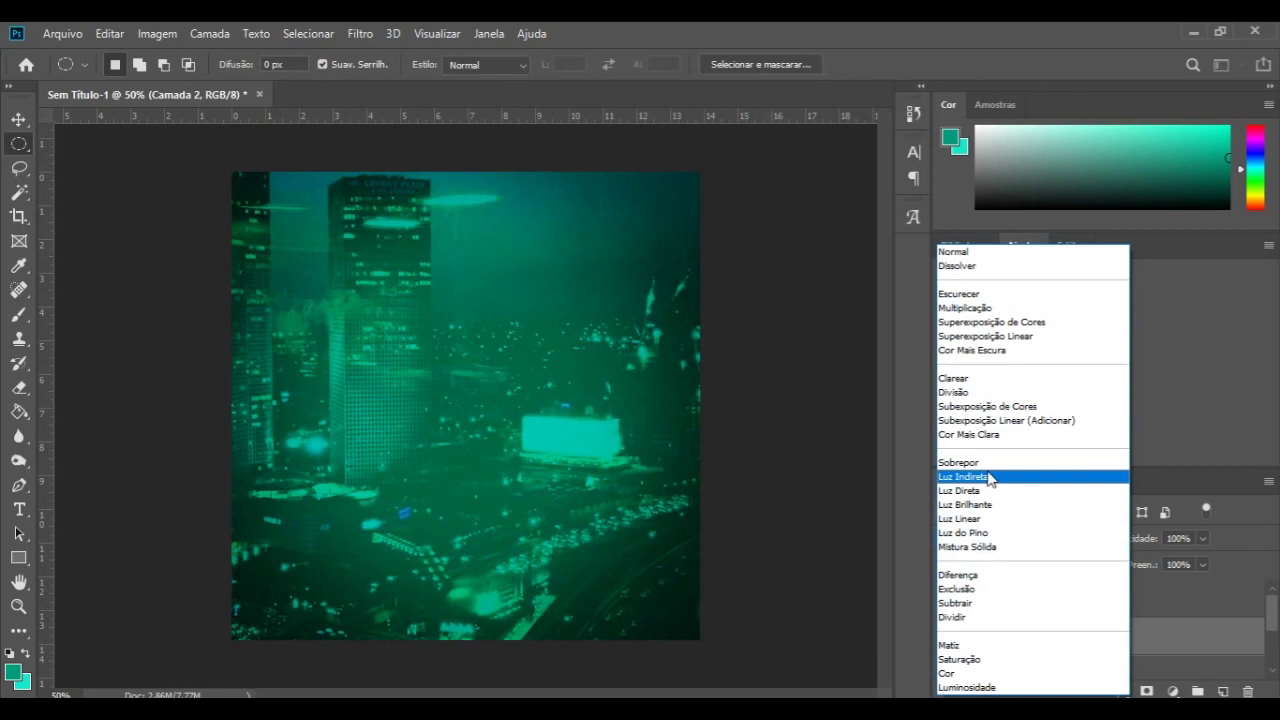
pyautogui.click(990, 478)
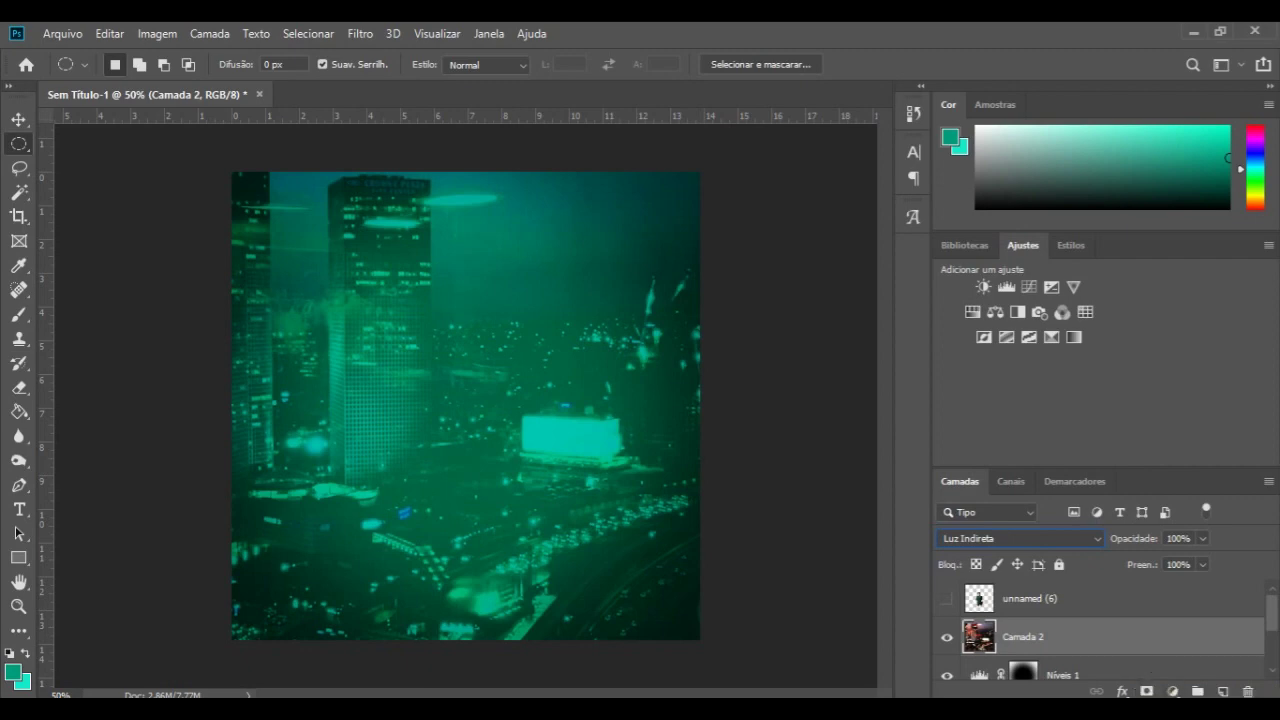
pyautogui.click(1146, 691)
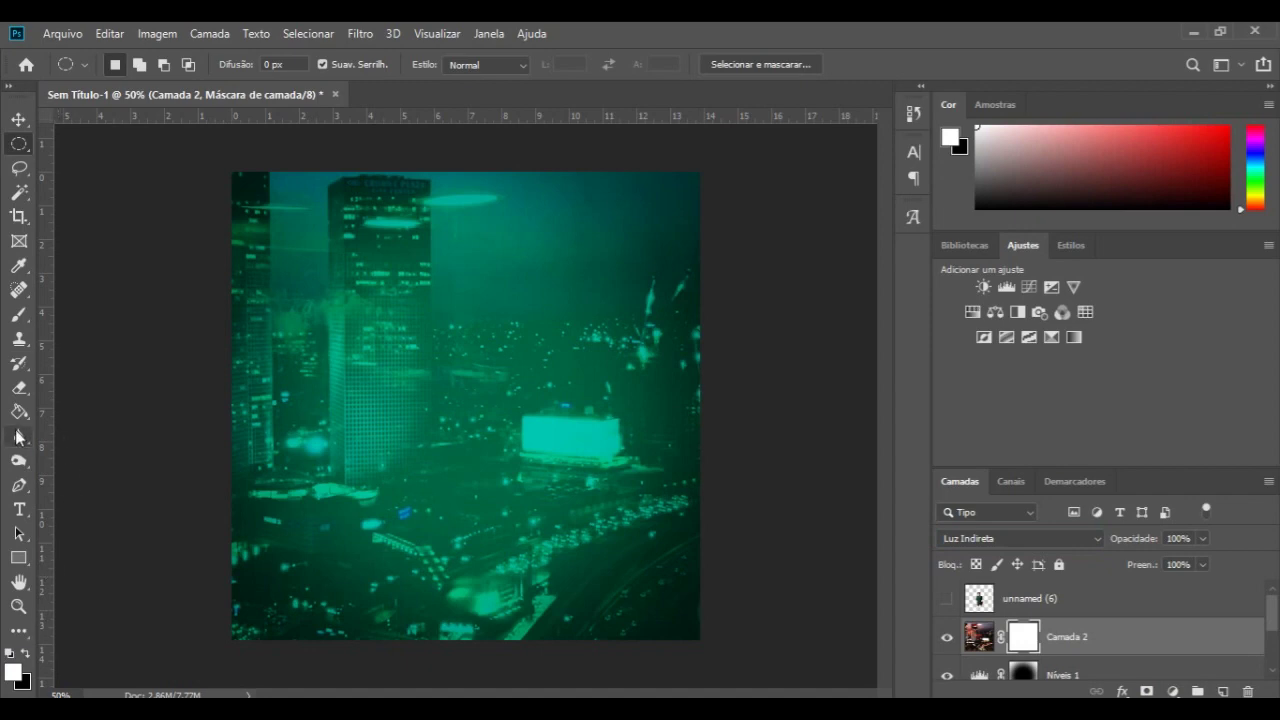
# - Select the Gradient tool with the fade-to-transparent preset
pyautogui.click(18, 414)
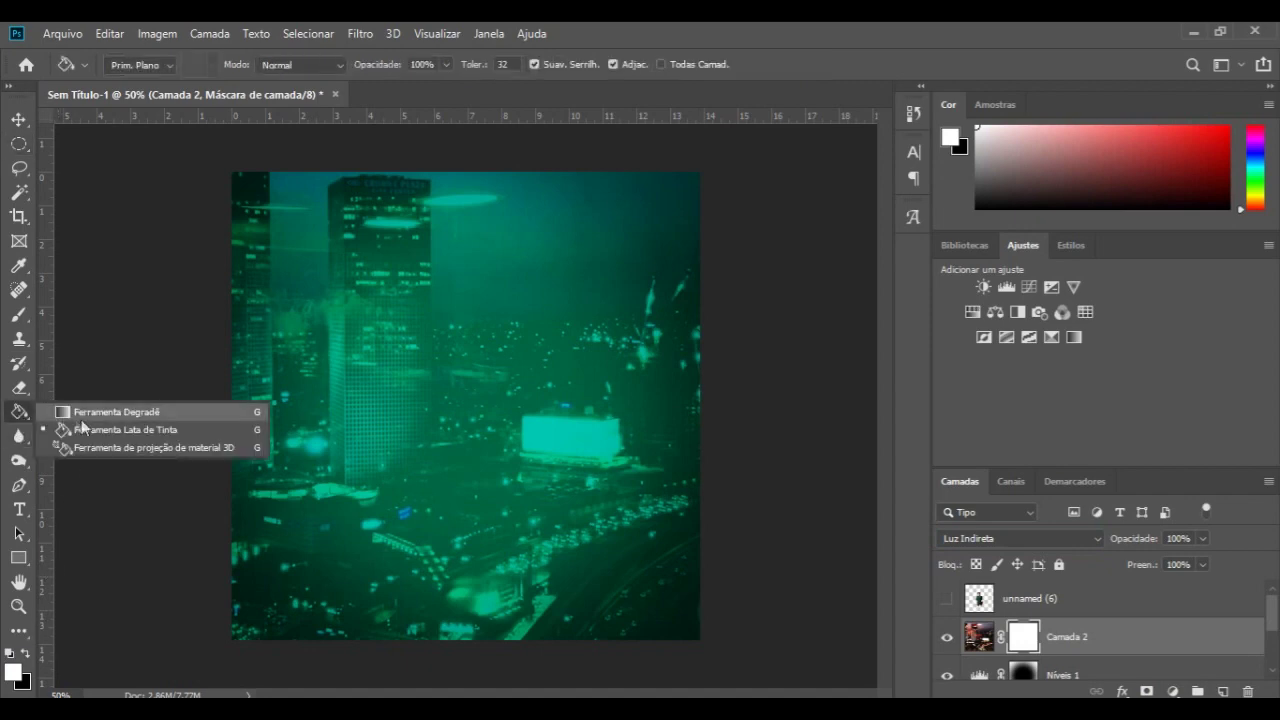
pyautogui.click(105, 413)
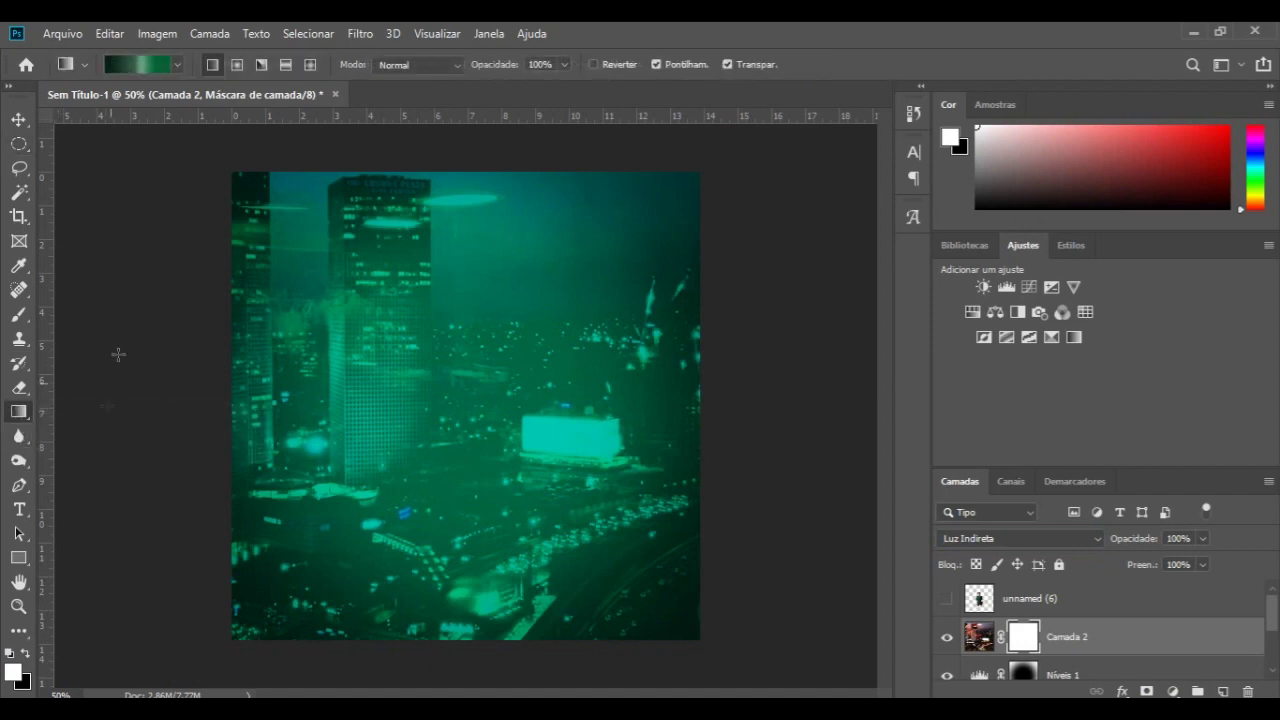
pyautogui.click(178, 65)
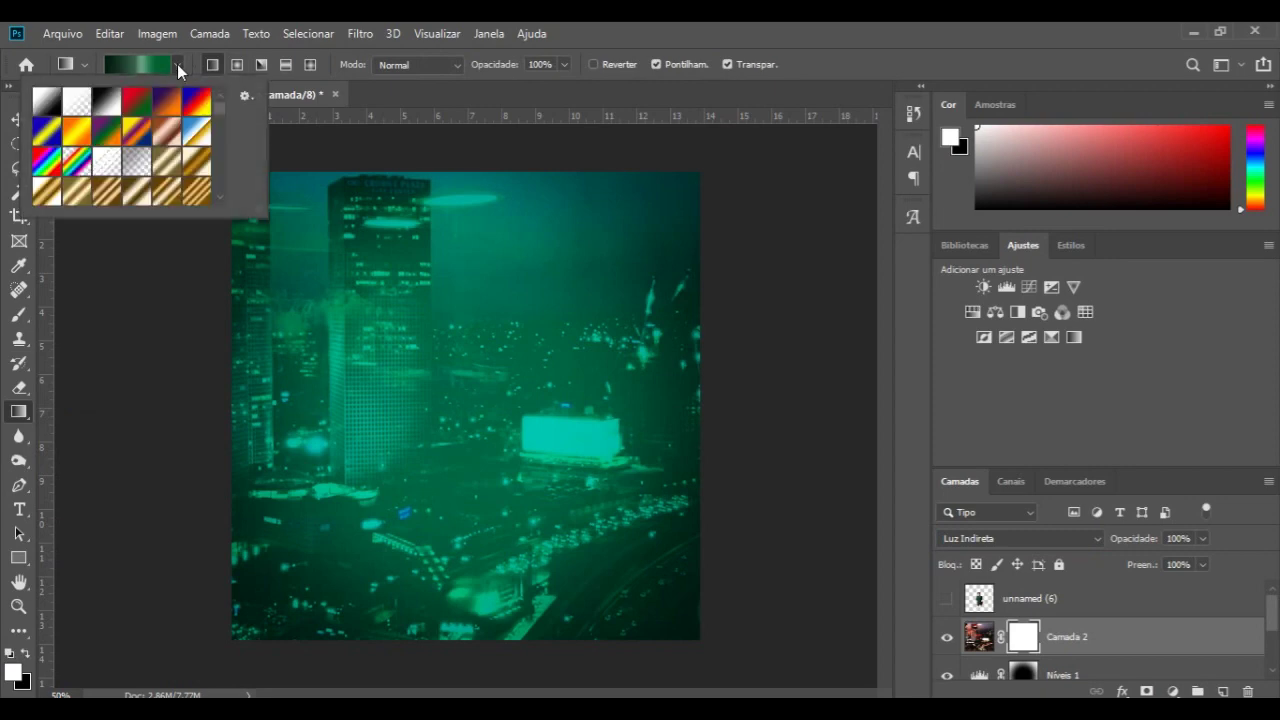
pyautogui.click(134, 163)
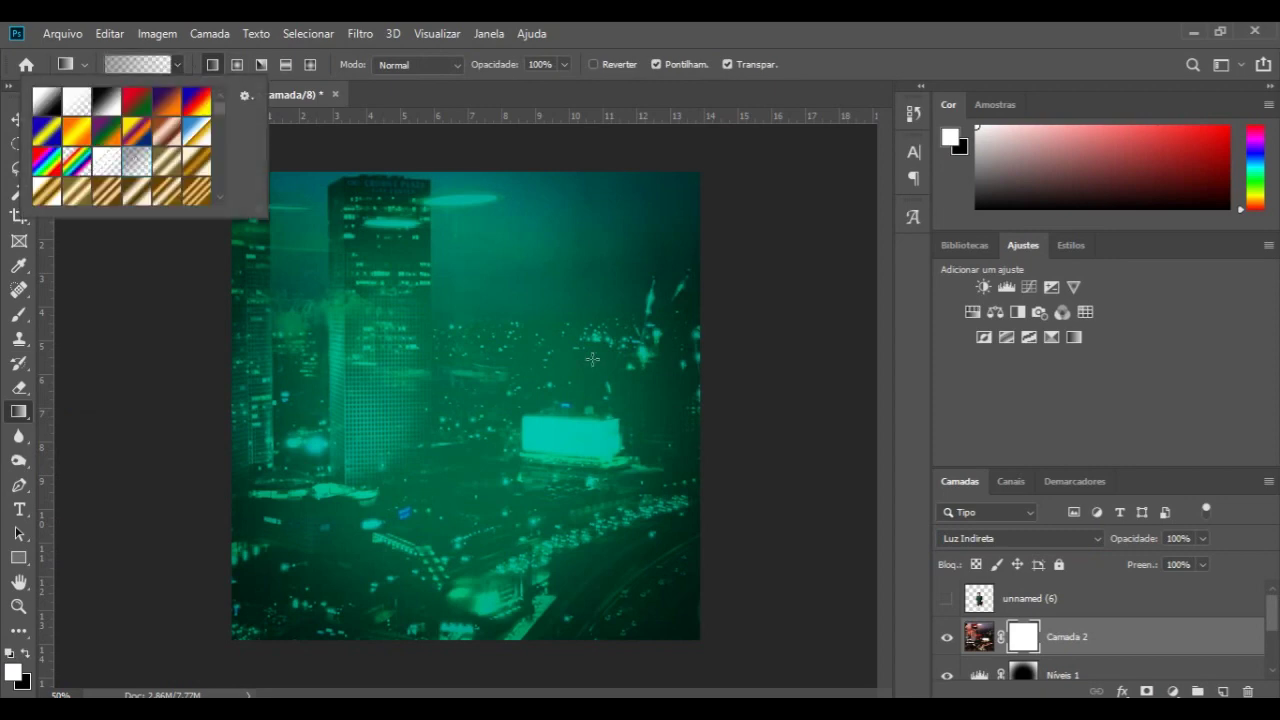
pyautogui.click(720, 375)
# - Fade Camada 2's mask from the right, left, bottom and top edges, briefly previewing the singer
pyautogui.moveTo(600, 383); pyautogui.dragTo(737, 383)
pyautogui.moveTo(520, 406); pyautogui.dragTo(763, 408)
pyautogui.moveTo(126, 390); pyautogui.dragTo(440, 392)
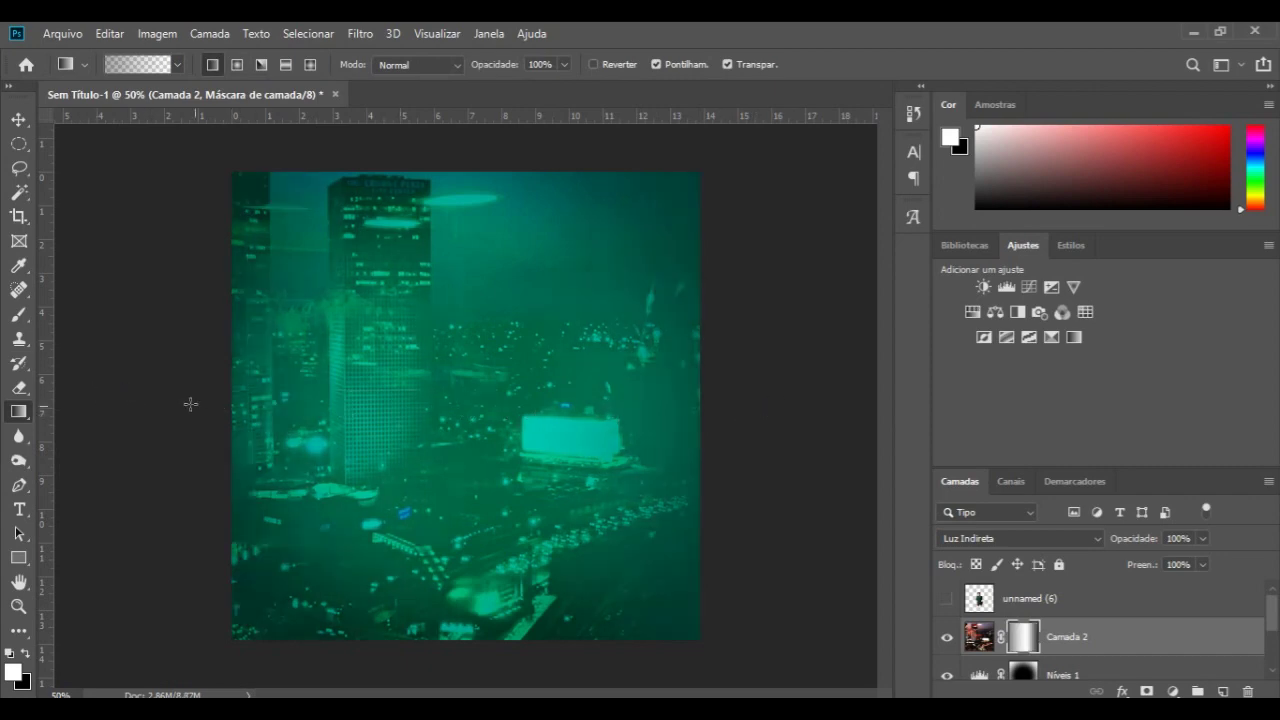
pyautogui.moveTo(180, 390); pyautogui.dragTo(432, 392)
pyautogui.moveTo(481, 652); pyautogui.dragTo(469, 402)
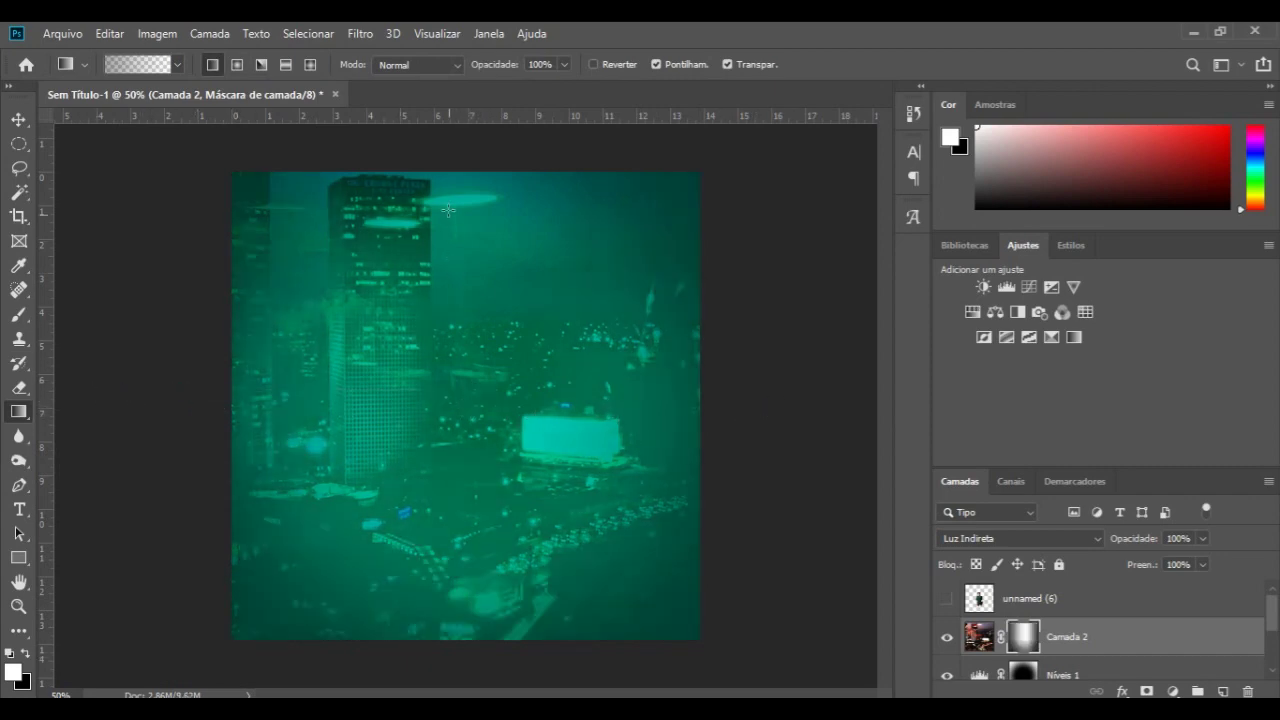
pyautogui.moveTo(444, 162); pyautogui.dragTo(477, 470)
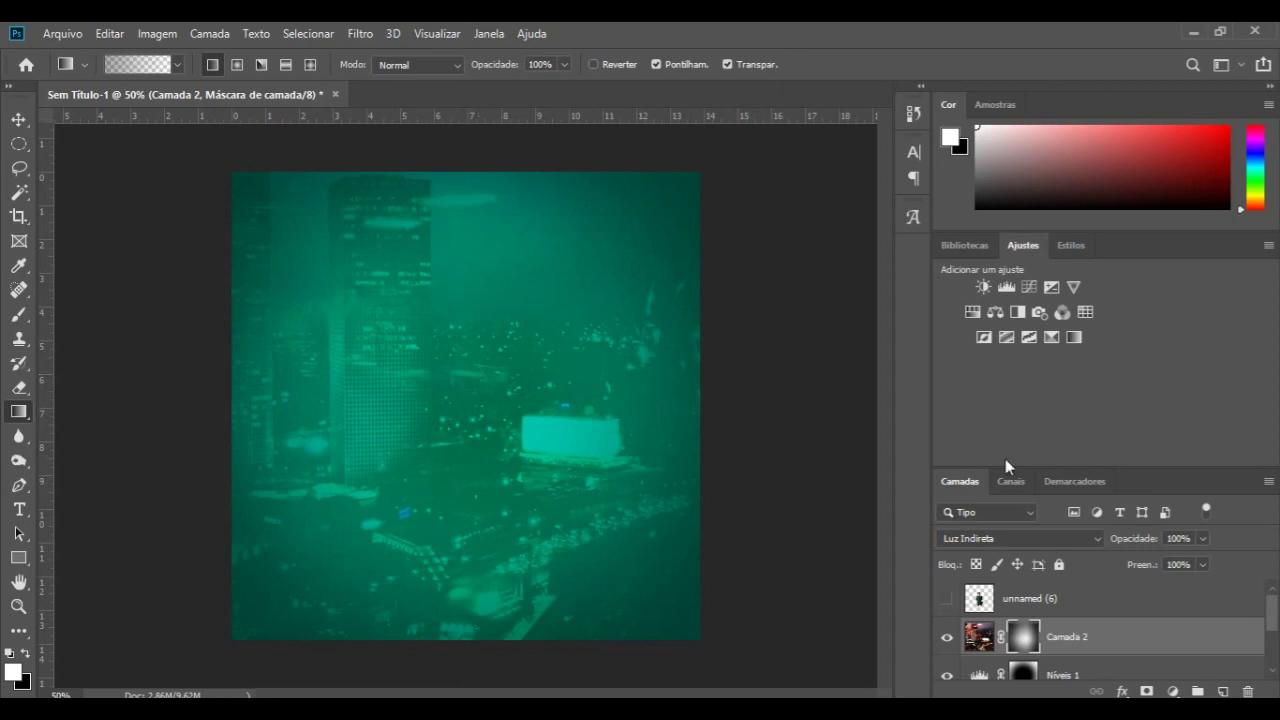
pyautogui.click(946, 599)
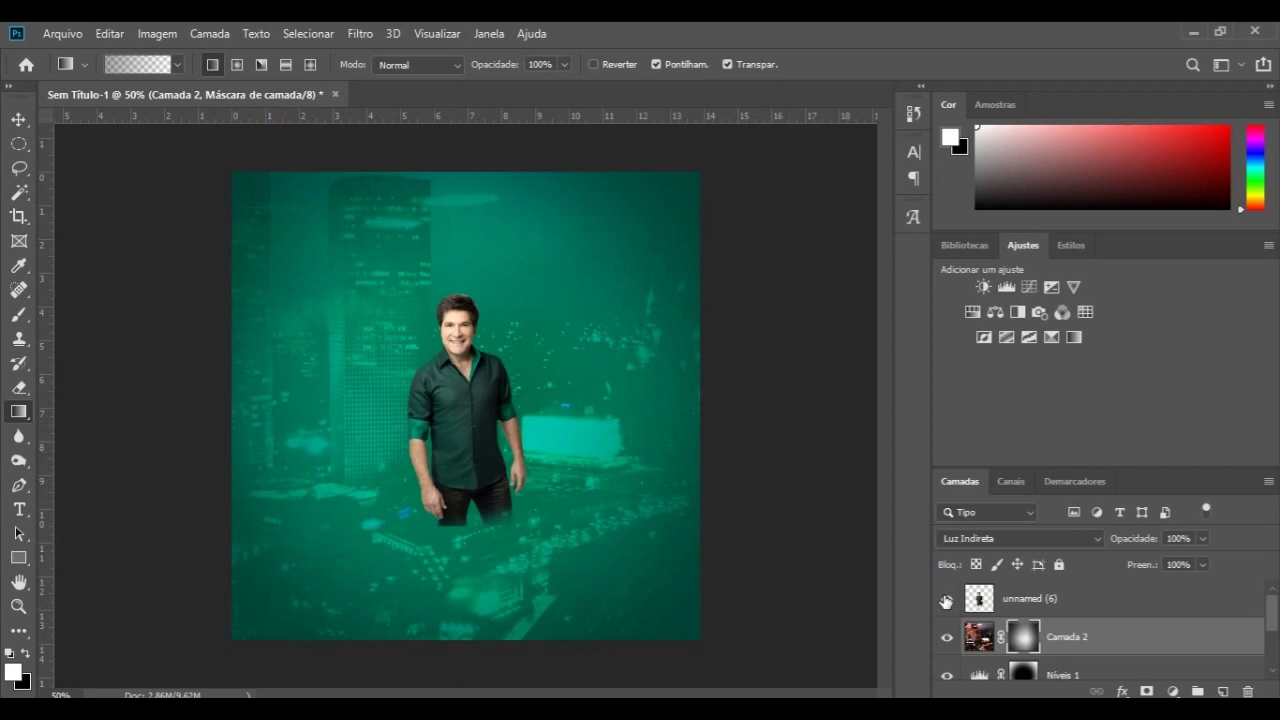
pyautogui.click(946, 599)
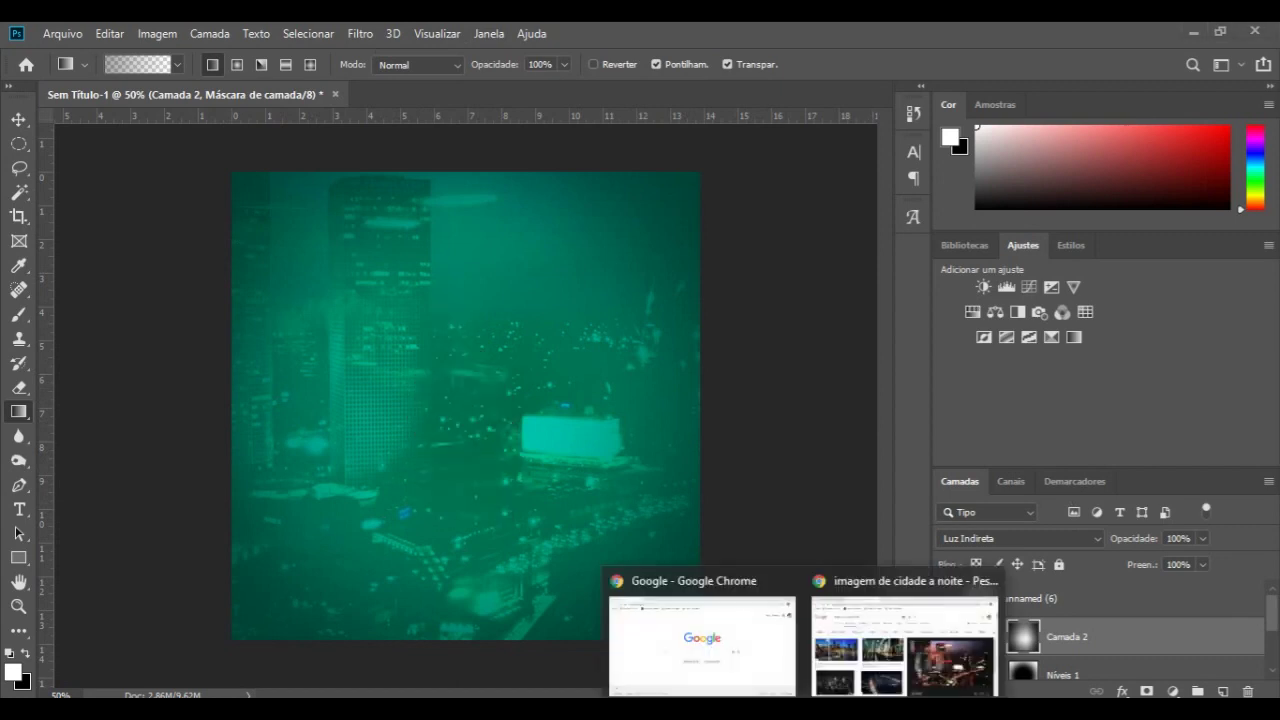
pyautogui.click(878, 688)
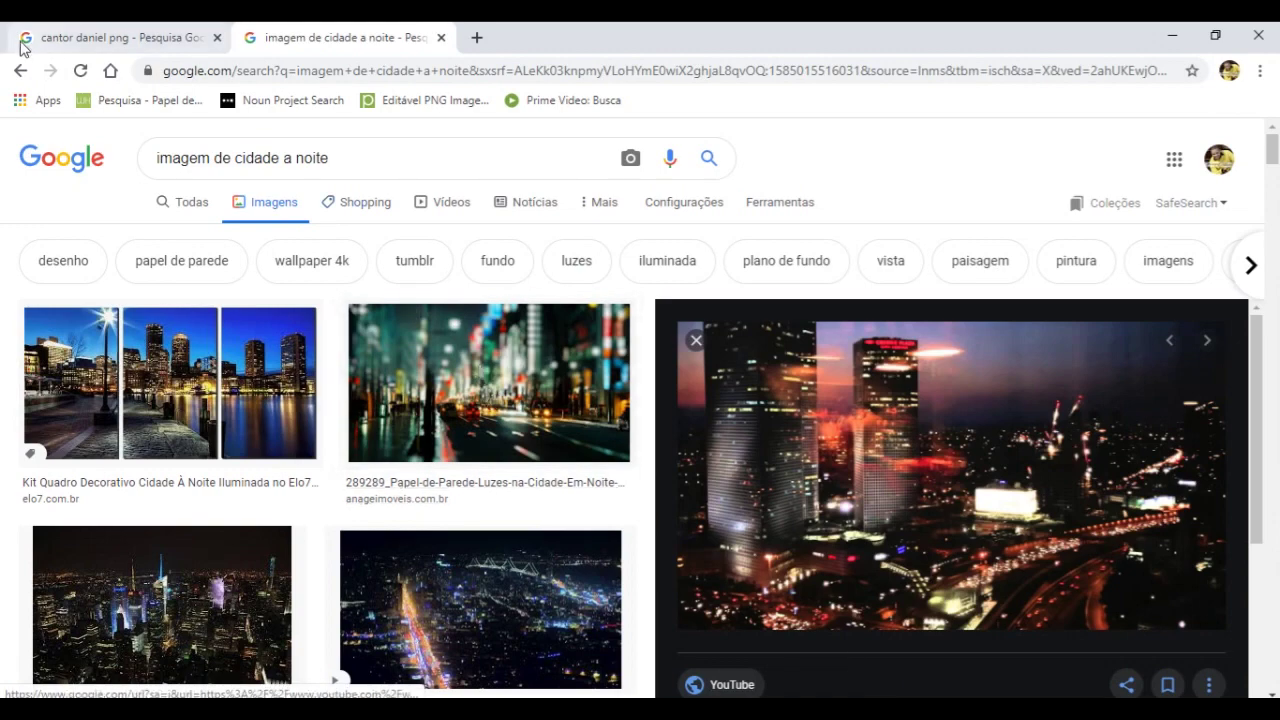
# - Go to the 'cantor daniel png' image results and load more related images with Ver mais
pyautogui.click(100, 40)
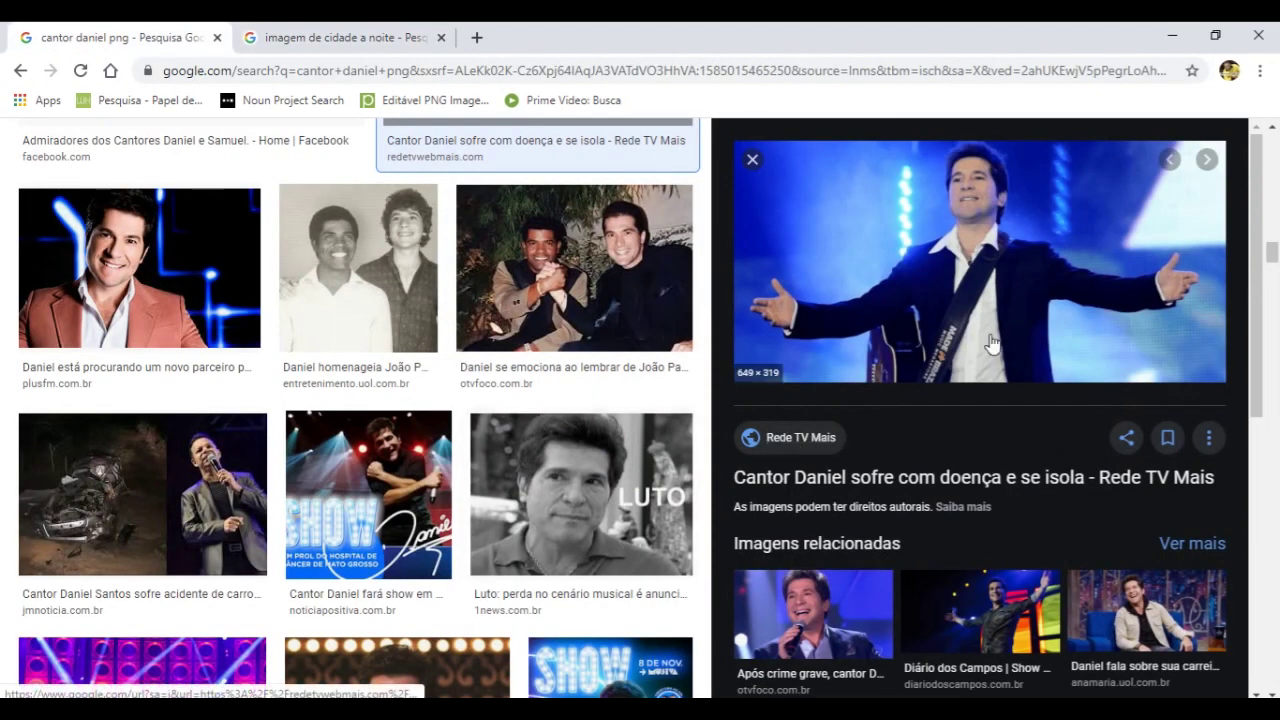
pyautogui.scroll(-3, 1000, 343)
pyautogui.scroll(-2, 1001, 344)
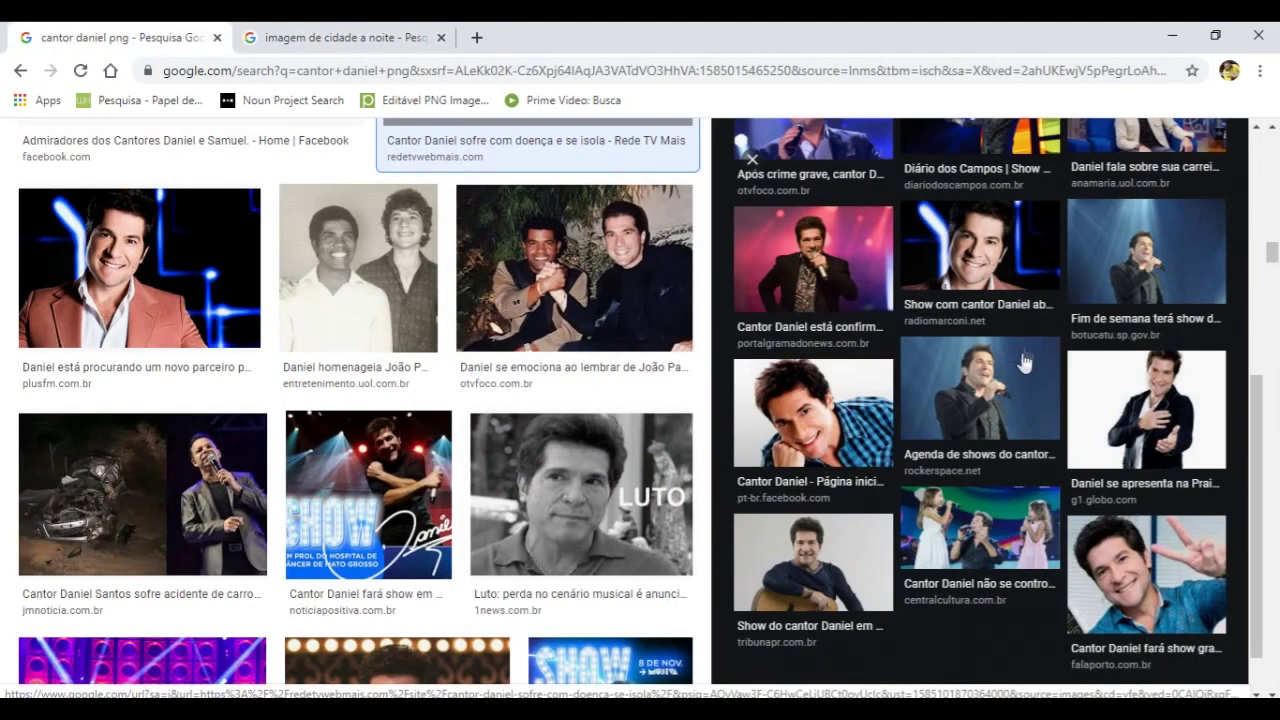
pyautogui.scroll(-1, 1100, 385)
pyautogui.scroll(-2, 1100, 385)
pyautogui.click(972, 652)
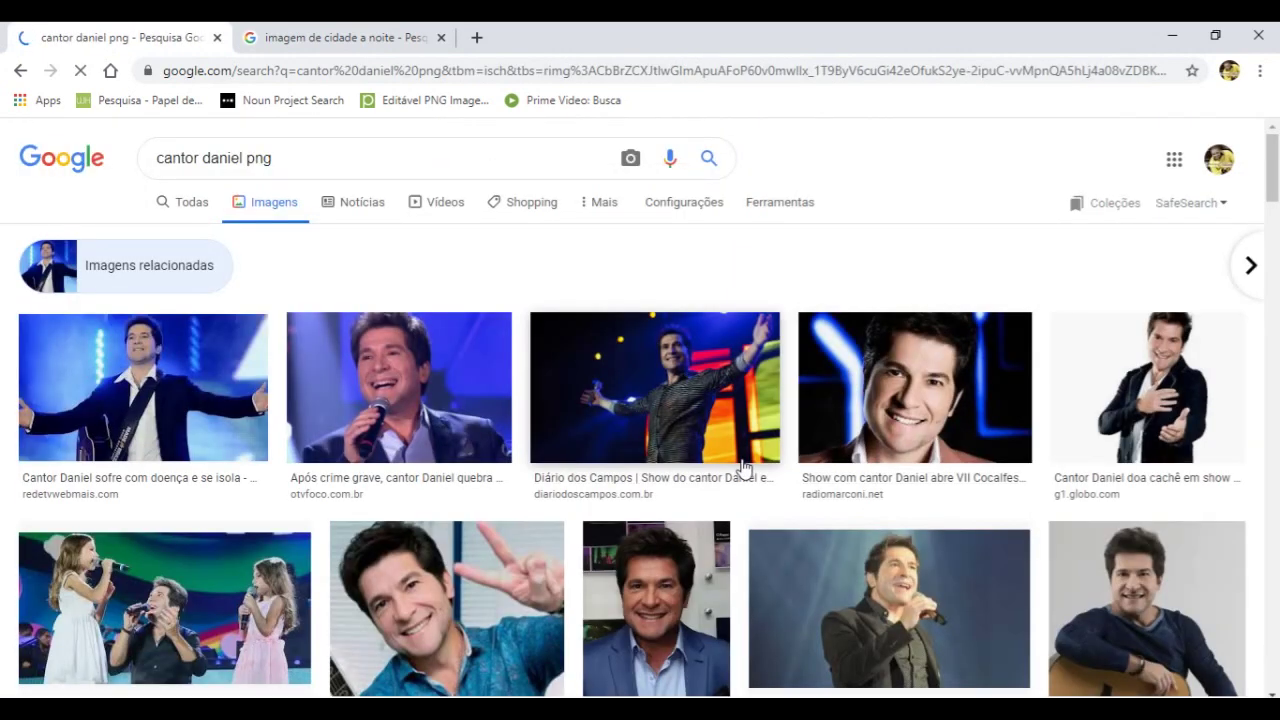
# - Preview the arms-outstretched concert photo and copy it with Copiar imagem
pyautogui.scroll(-5, 740, 460)
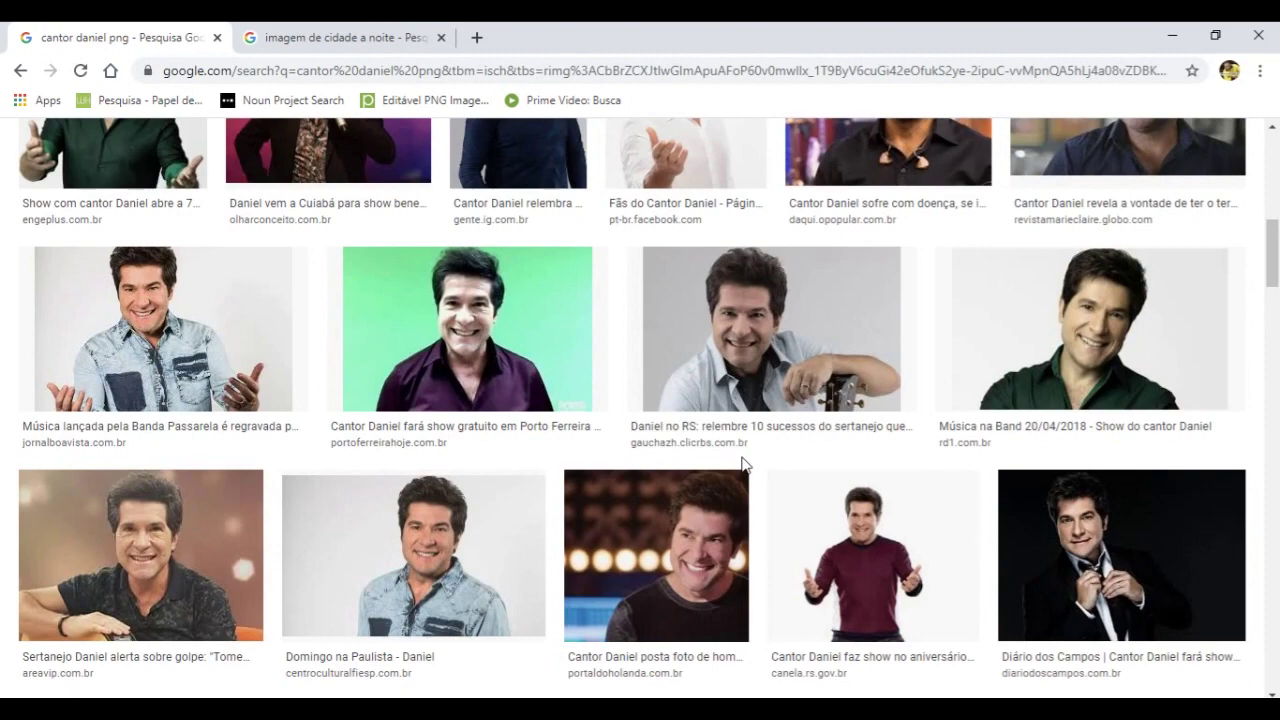
pyautogui.scroll(3, 672, 429)
pyautogui.scroll(-3, 957, 389)
pyautogui.scroll(-2, 957, 389)
pyautogui.scroll(-1, 957, 388)
pyautogui.scroll(-1, 957, 388)
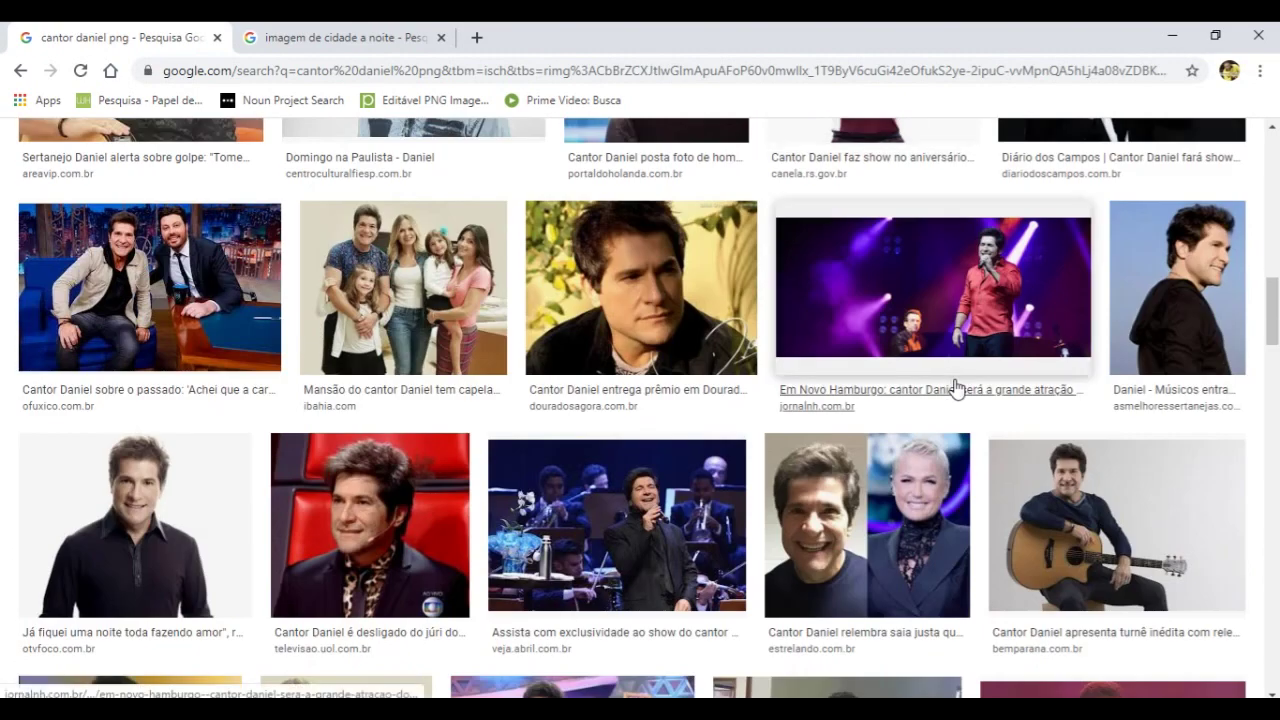
pyautogui.click(969, 320)
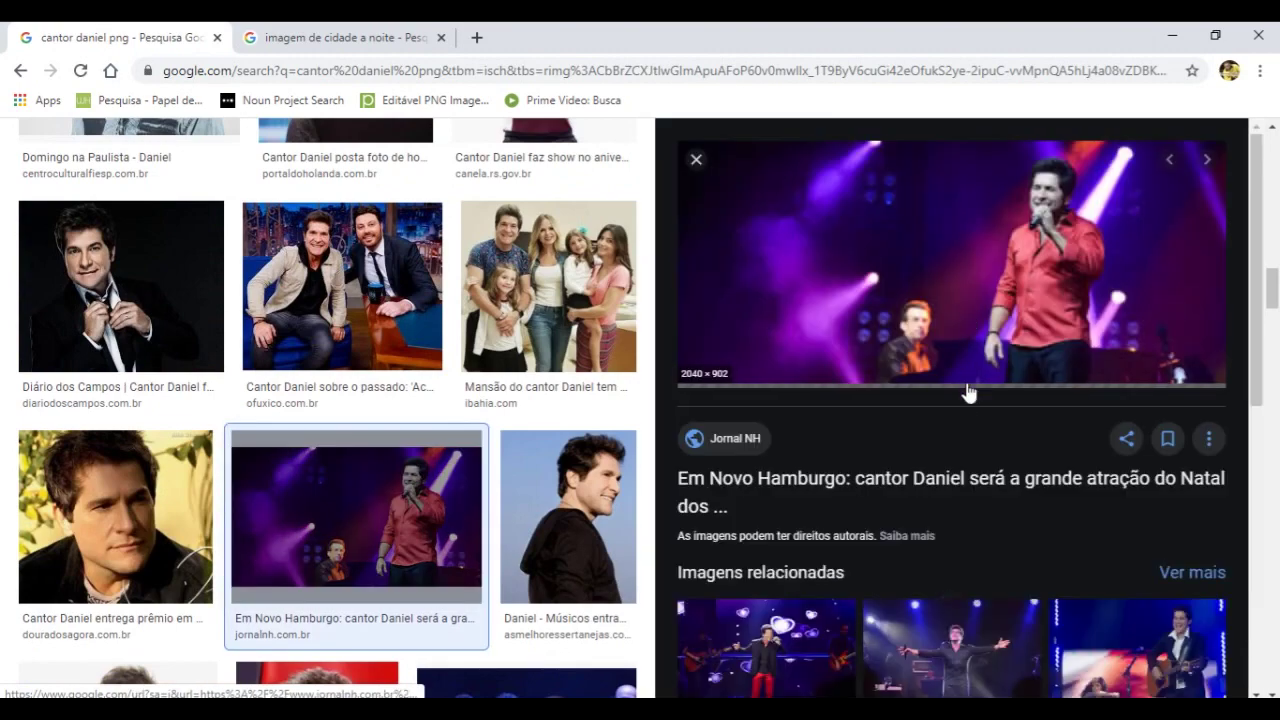
pyautogui.scroll(-3, 963, 392)
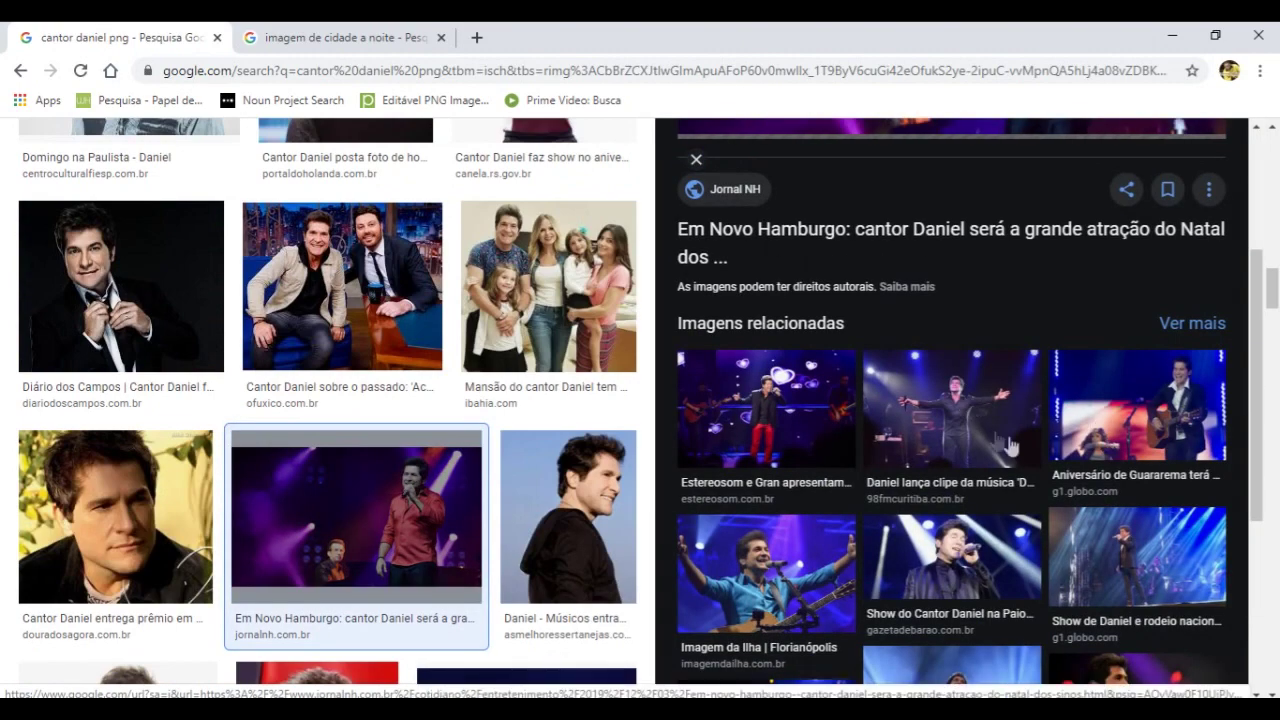
pyautogui.click(985, 427)
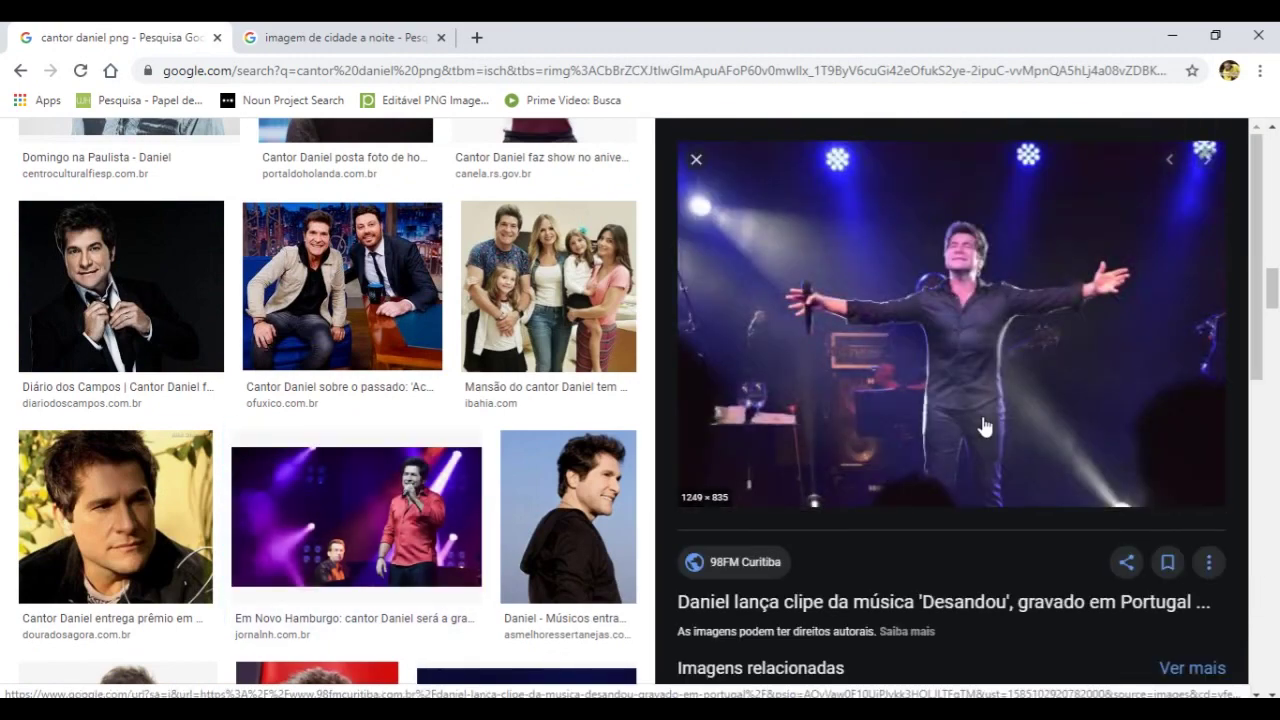
pyautogui.rightClick(942, 328)
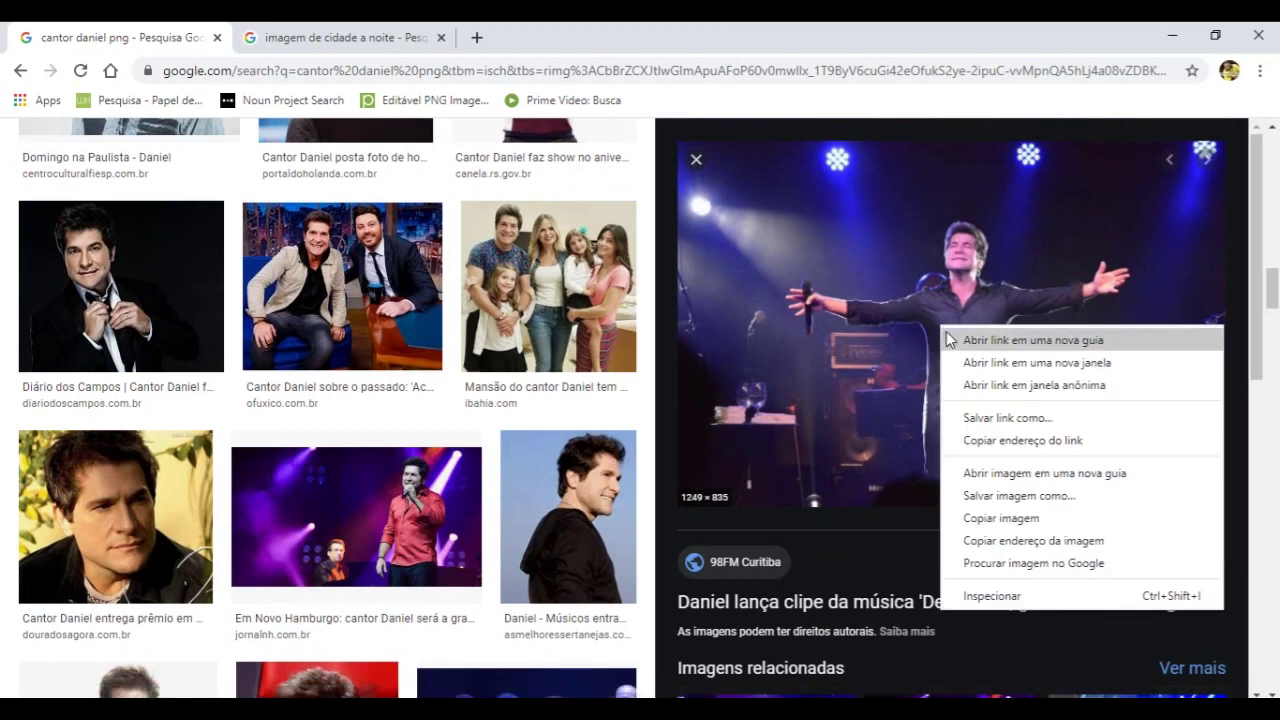
pyautogui.click(1000, 518)
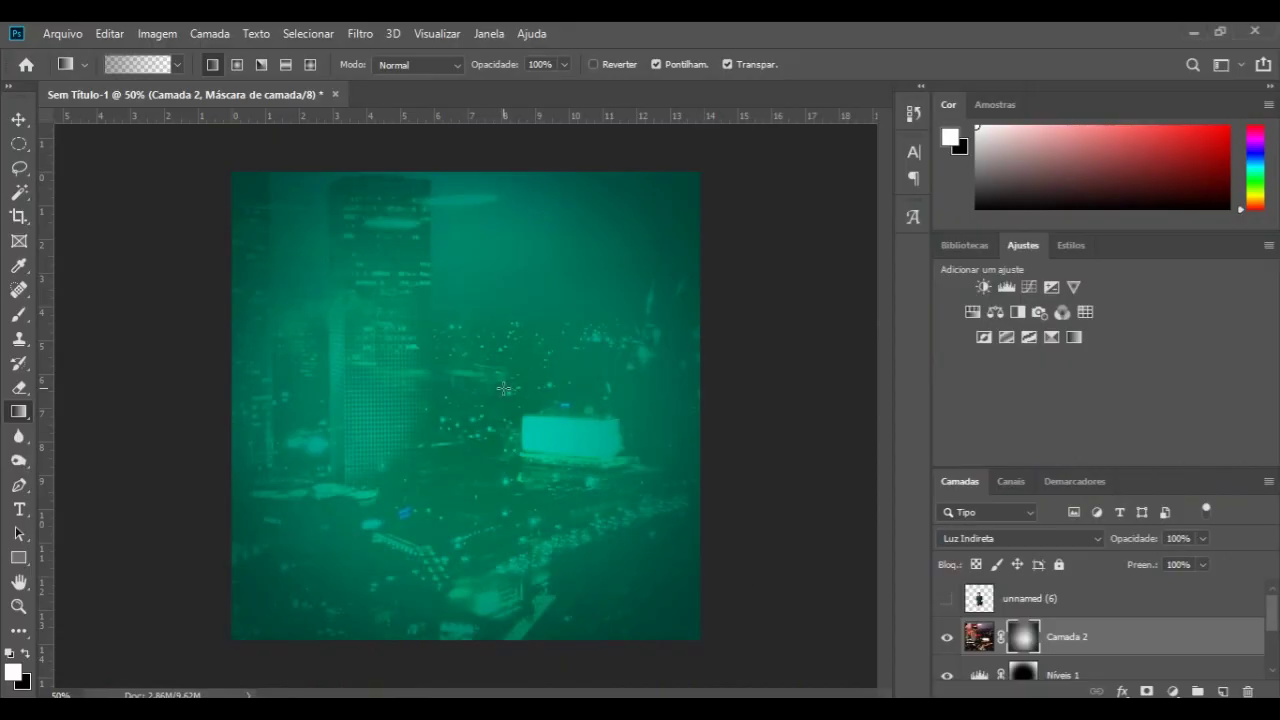
# - Paste the concert photo as Camada 3, scale it to 94.61% near the top, and add a layer mask
pyautogui.hotkey('ctrl', 'v')
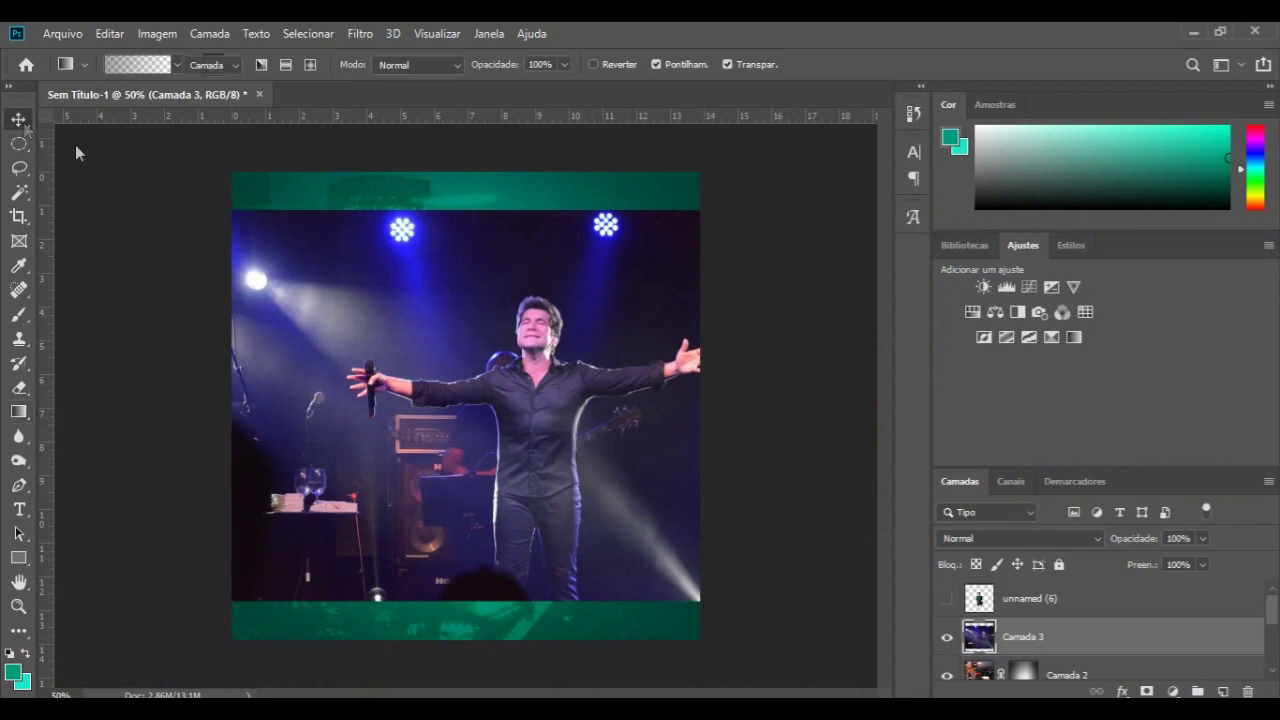
pyautogui.press('v')
pyautogui.moveTo(503, 360); pyautogui.dragTo(504, 327)
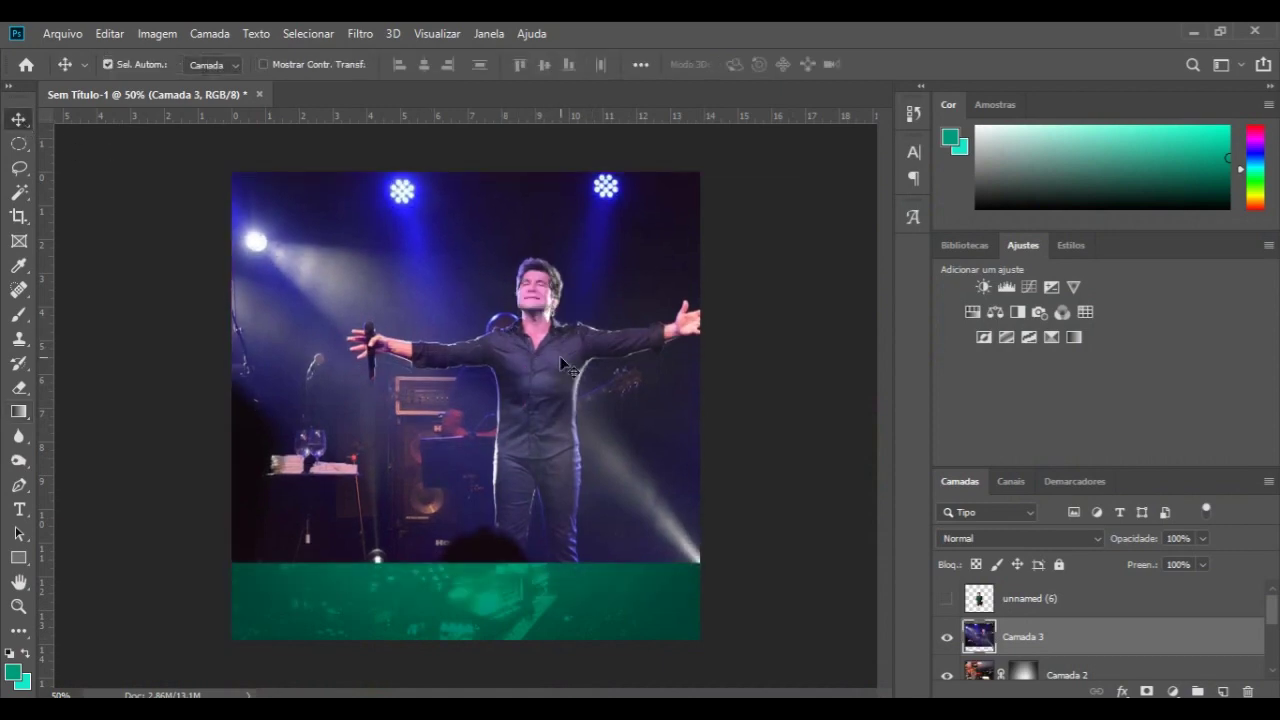
pyautogui.hotkey('ctrl', 't')
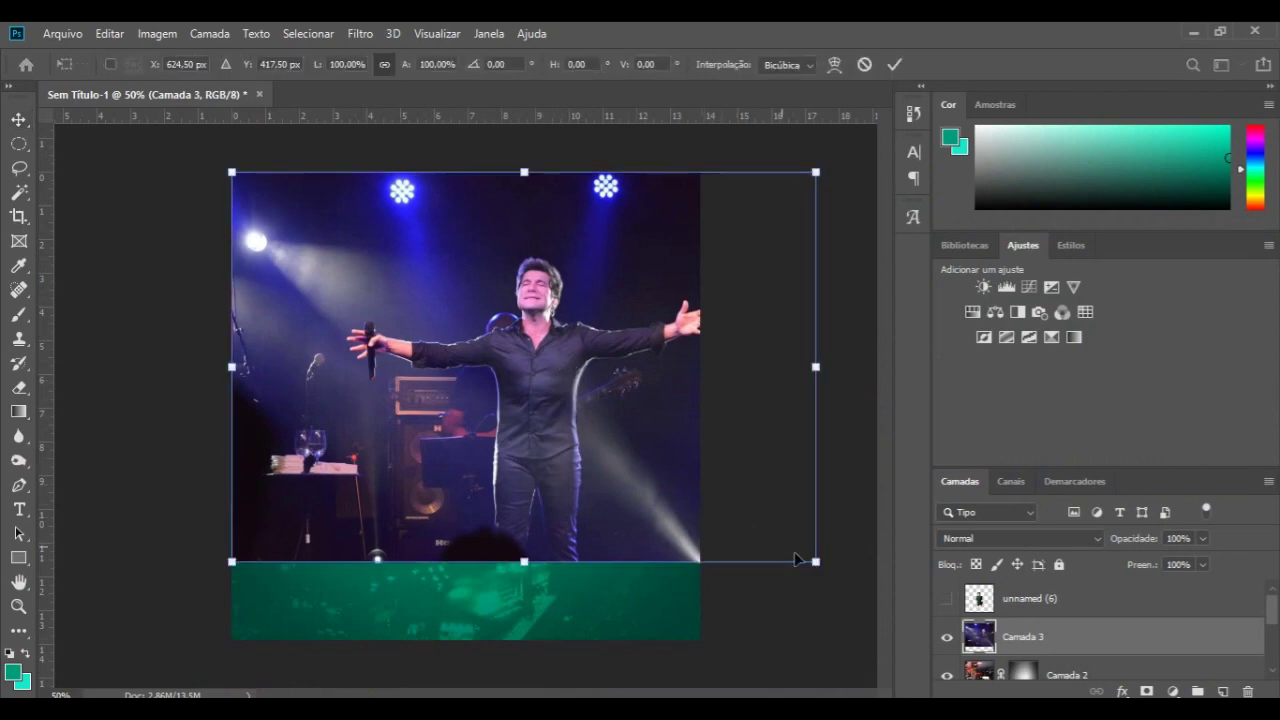
pyautogui.moveTo(817, 564); pyautogui.dragTo(786, 543)
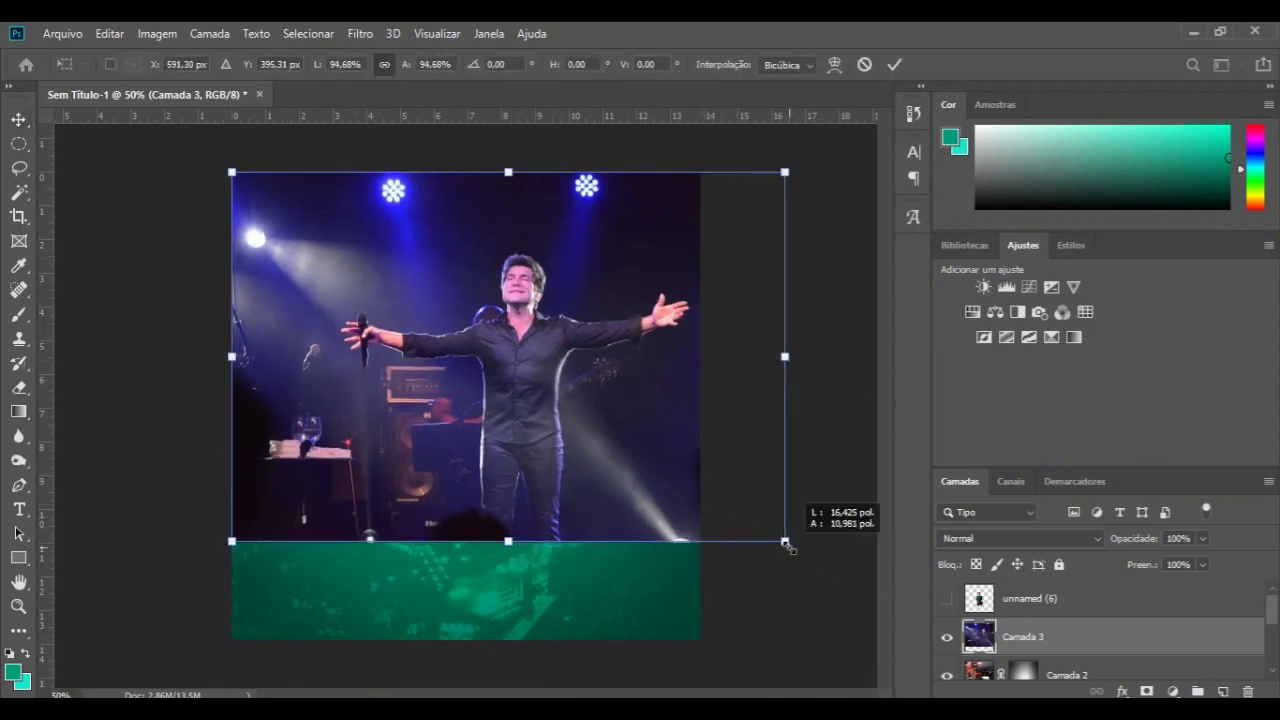
pyautogui.moveTo(667, 507); pyautogui.dragTo(647, 455)
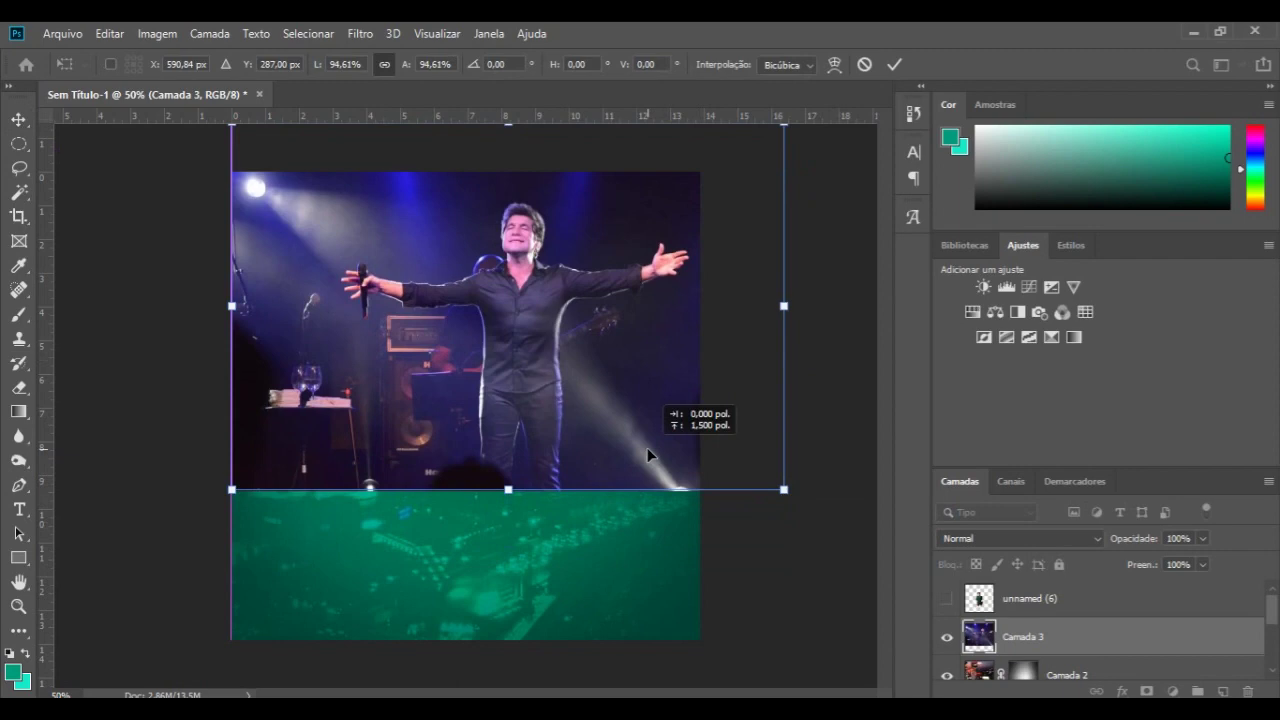
pyautogui.click(897, 65)
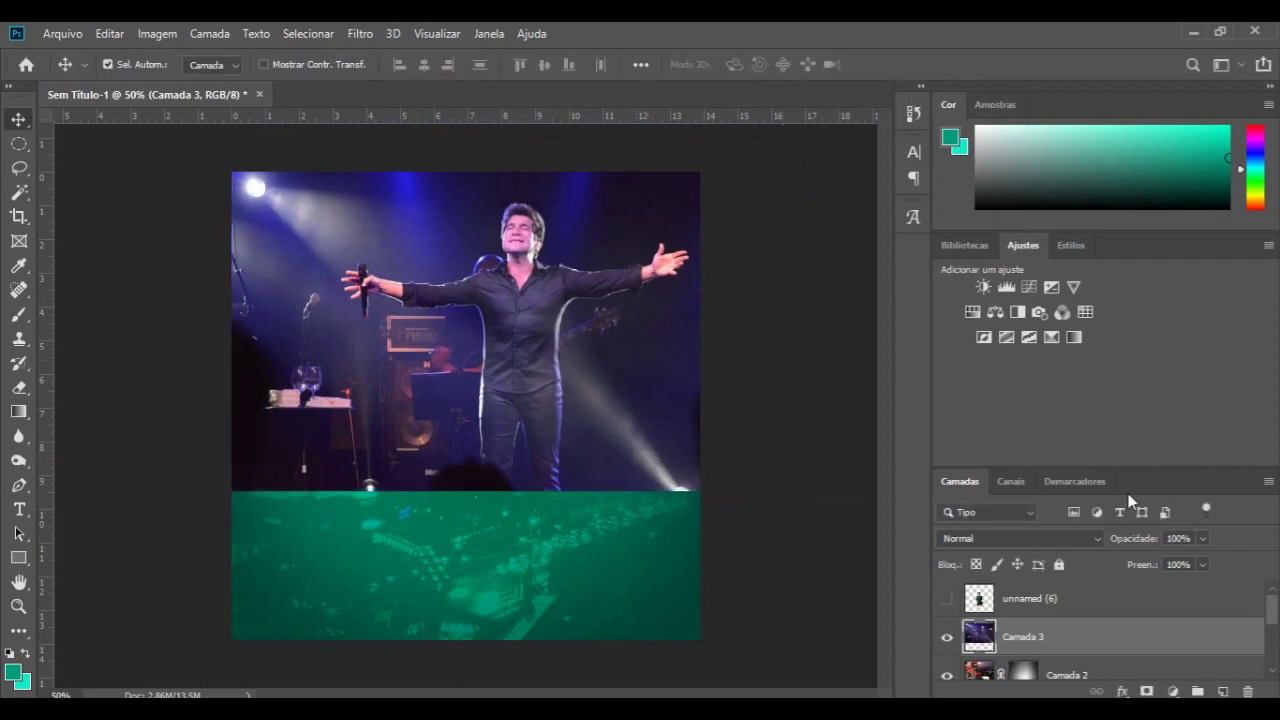
pyautogui.click(1147, 691)
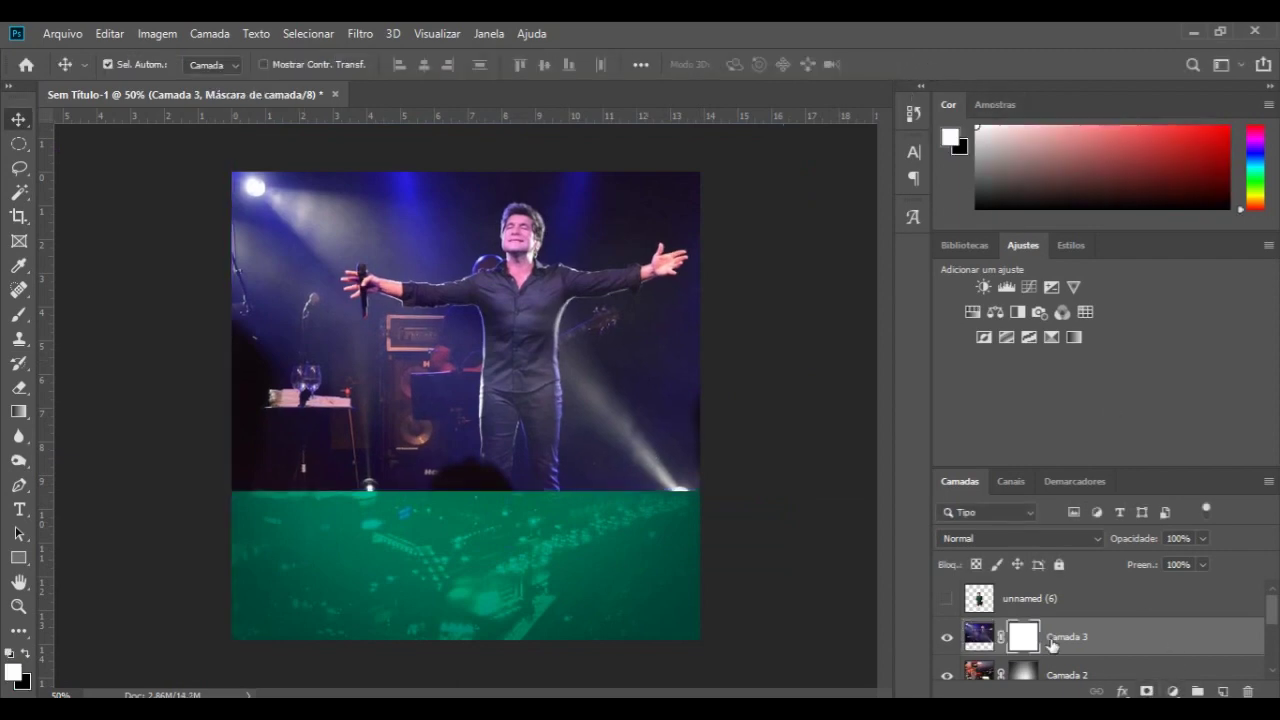
# - Draw gradients on Camada 3's mask to fade the photo's bottom and left edges
pyautogui.click(18, 411)
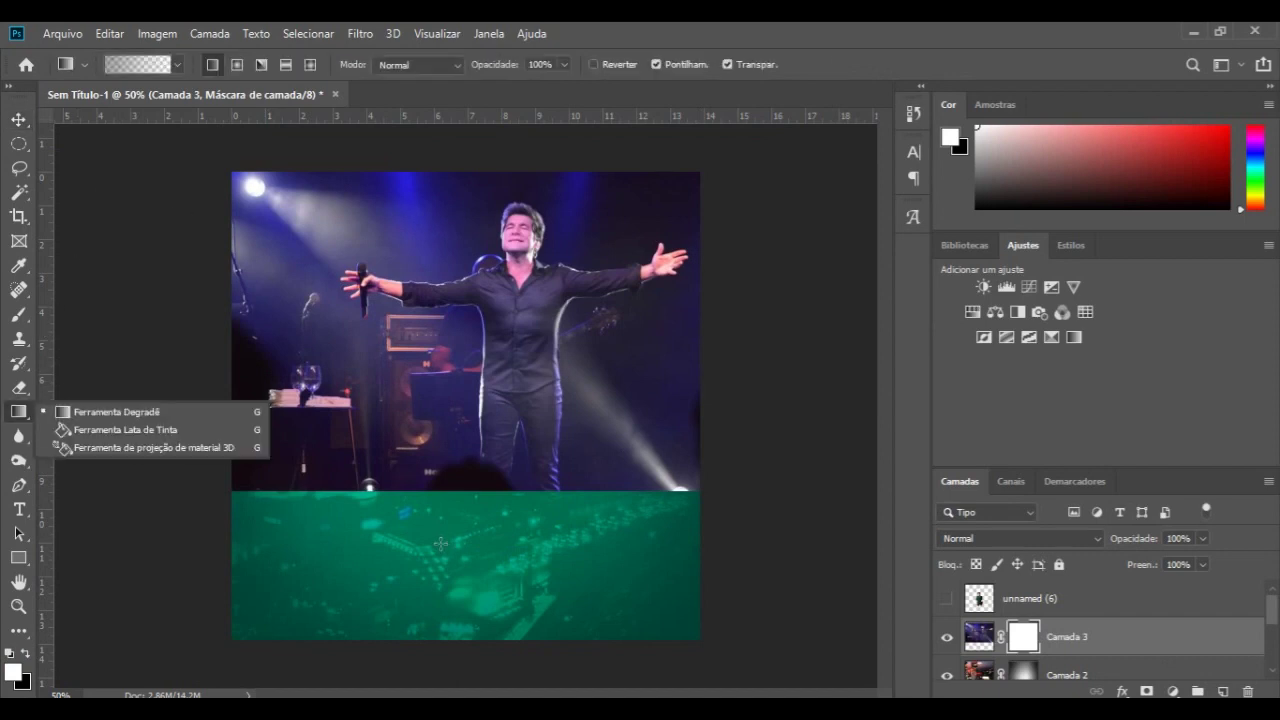
pyautogui.moveTo(452, 537); pyautogui.dragTo(460, 352)
pyautogui.moveTo(454, 508); pyautogui.dragTo(454, 358)
pyautogui.moveTo(460, 496); pyautogui.dragTo(460, 279)
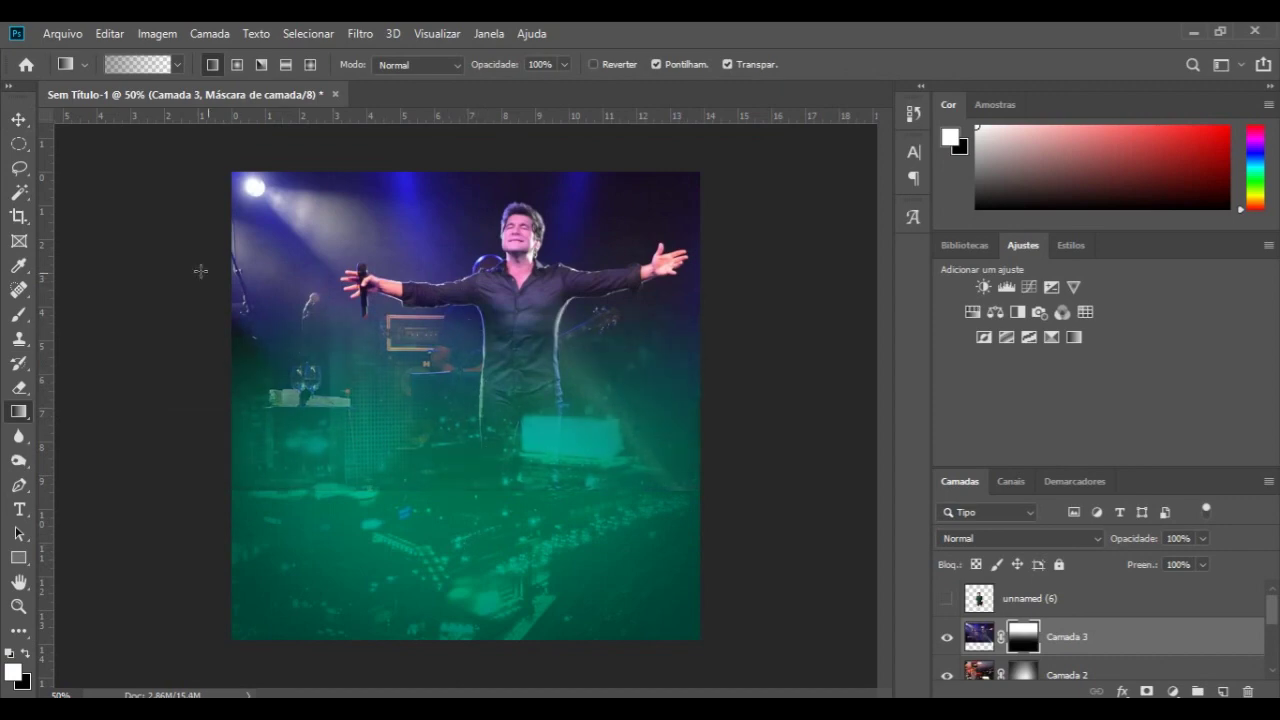
pyautogui.moveTo(316, 248); pyautogui.dragTo(178, 248)
pyautogui.moveTo(782, 271); pyautogui.dragTo(448, 271)
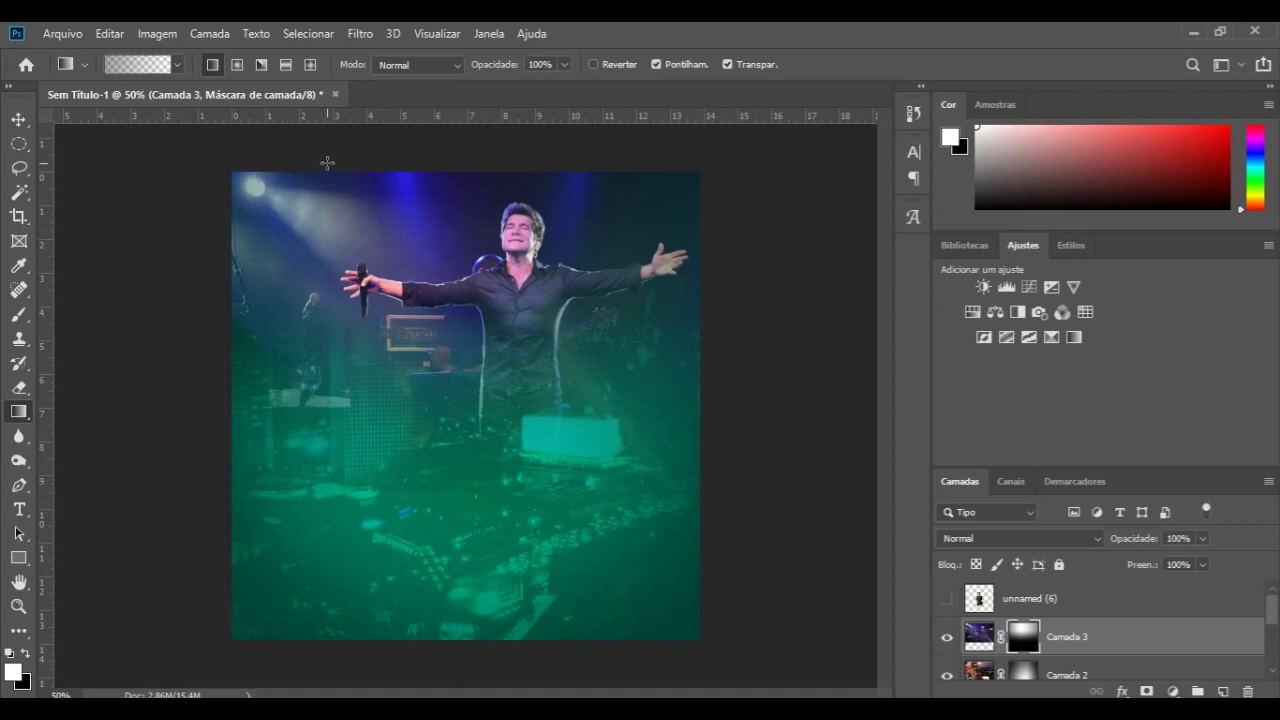
pyautogui.moveTo(157, 206); pyautogui.dragTo(466, 211)
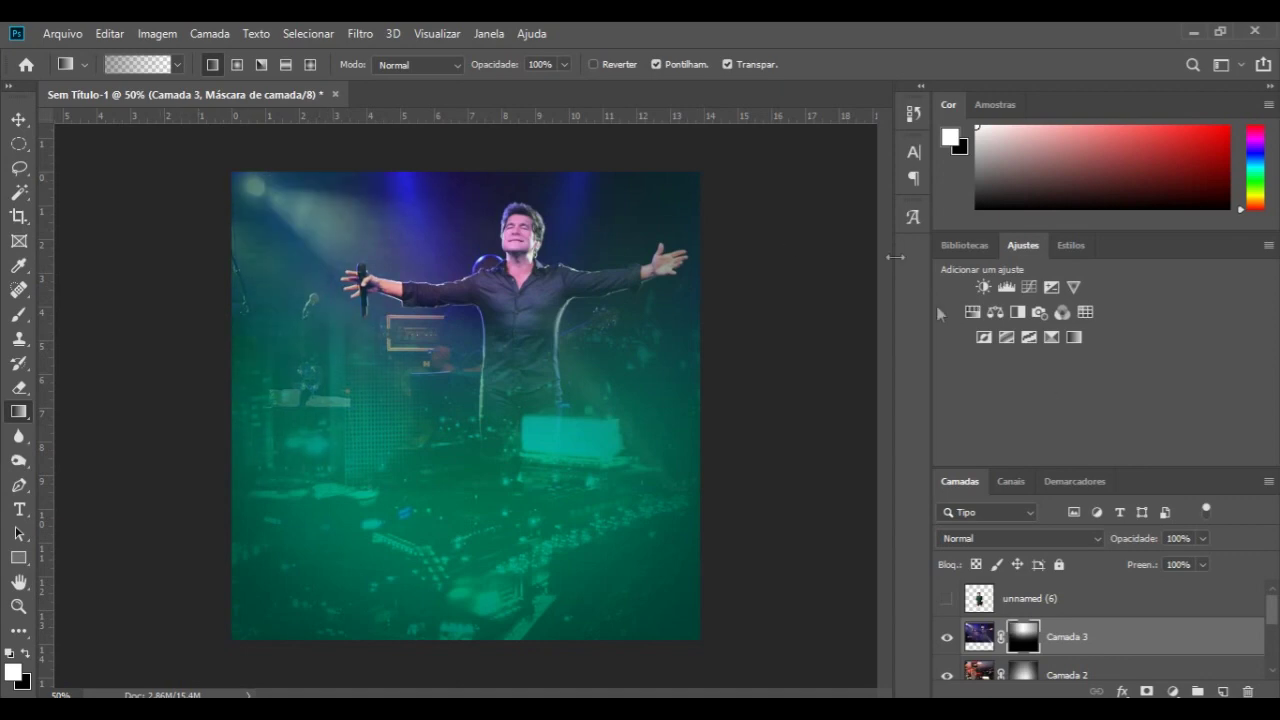
# - Set Camada 3's blend mode to Luminosidade and show the singer cutout layer unnamed (6)
pyautogui.click(1098, 539)
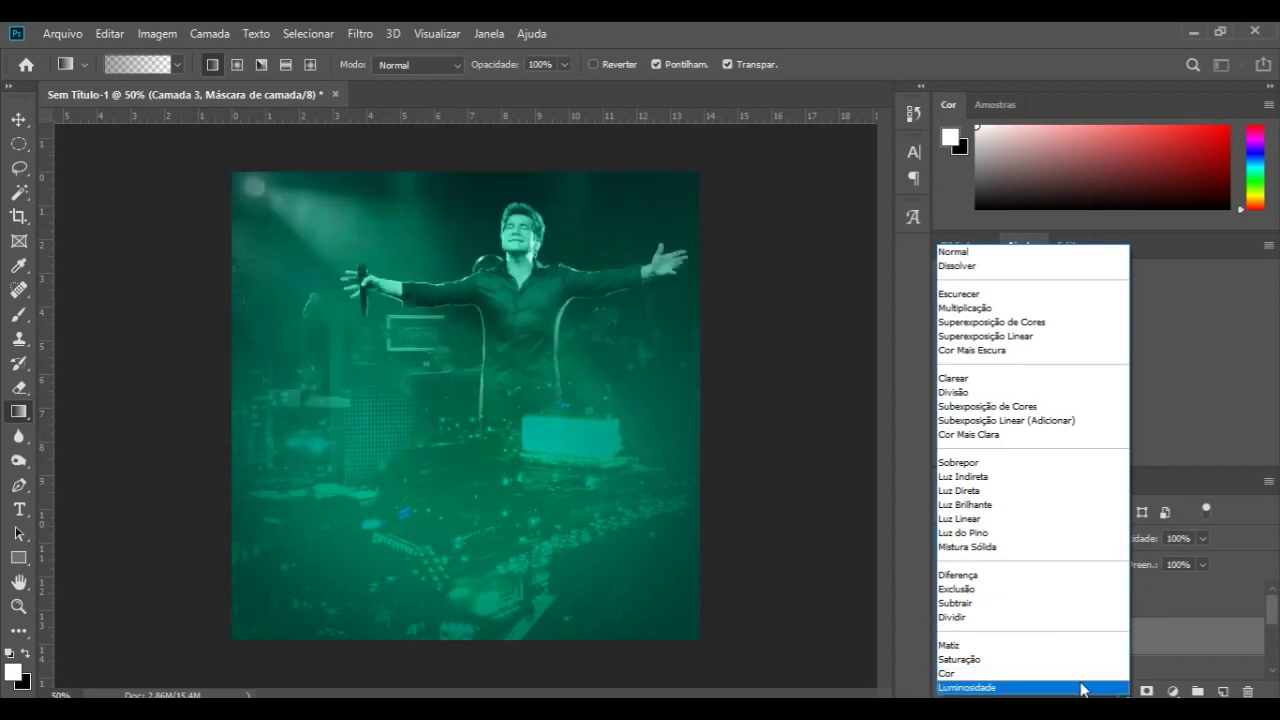
pyautogui.click(1080, 688)
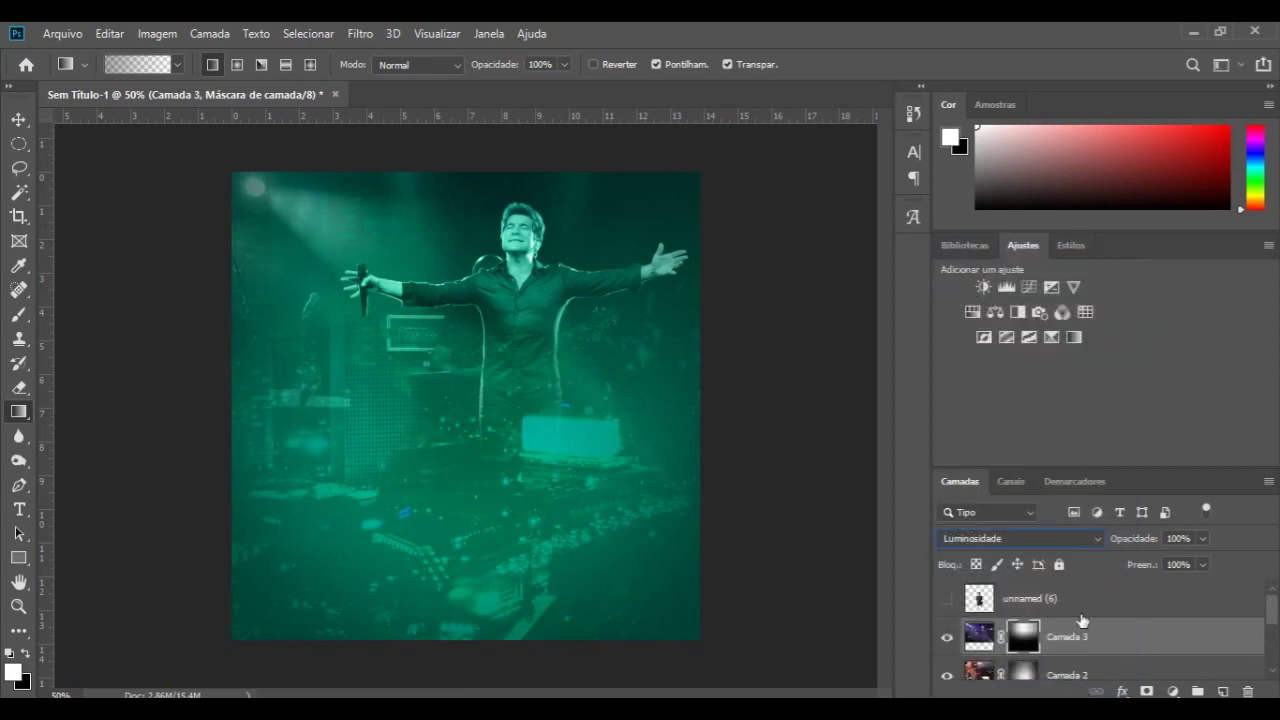
pyautogui.click(1090, 540)
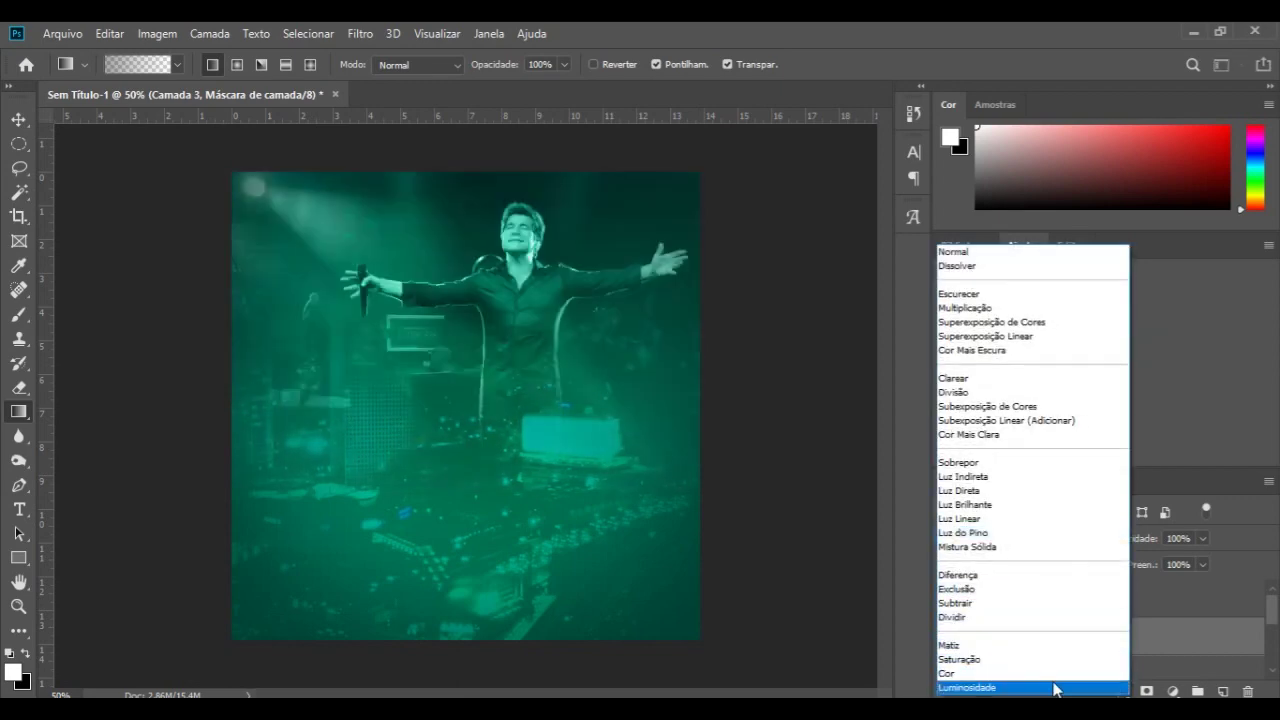
pyautogui.click(1055, 688)
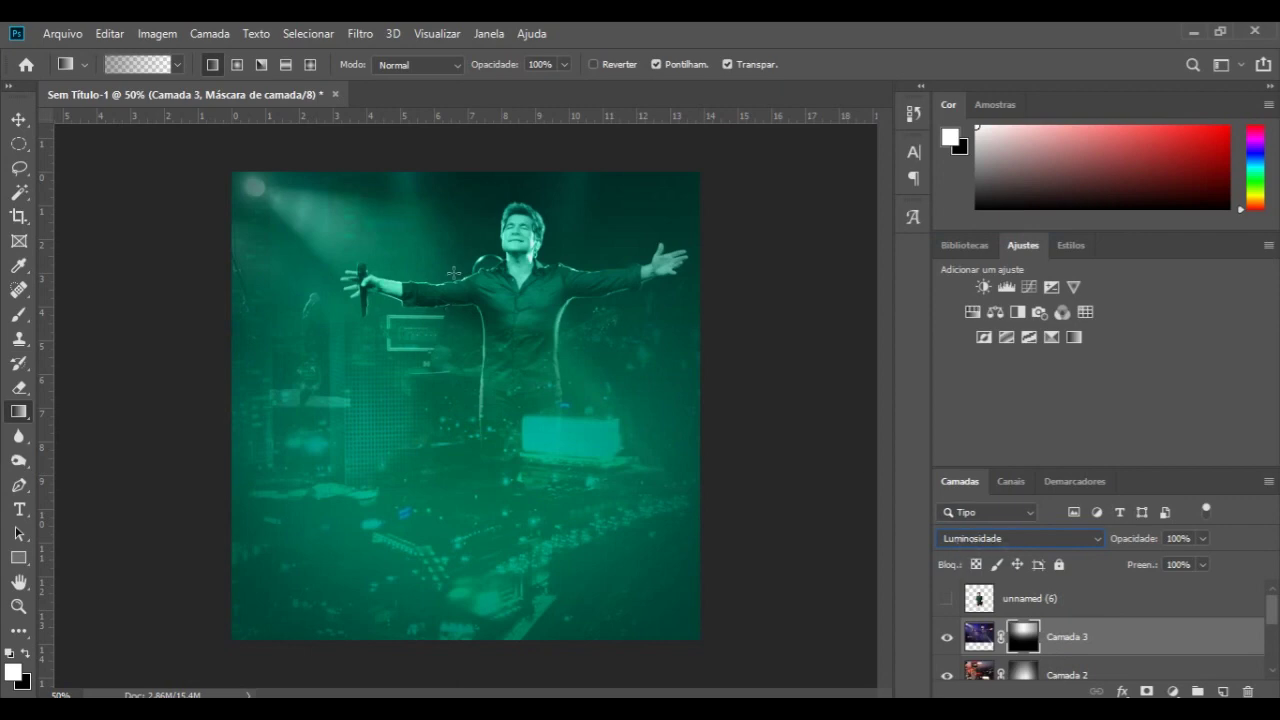
pyautogui.click(947, 599)
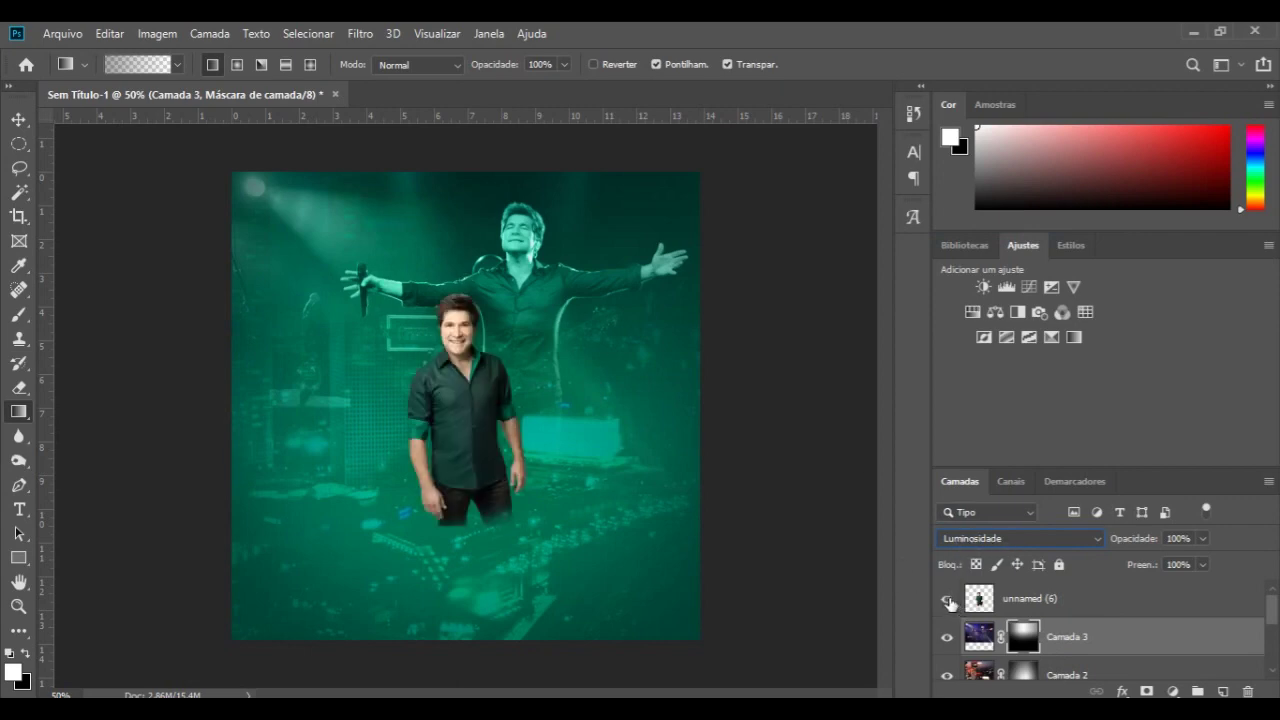
# - Select the singer cutout unnamed (6) and enlarge it to about 157%
pyautogui.hotkey('ctrl', 't')
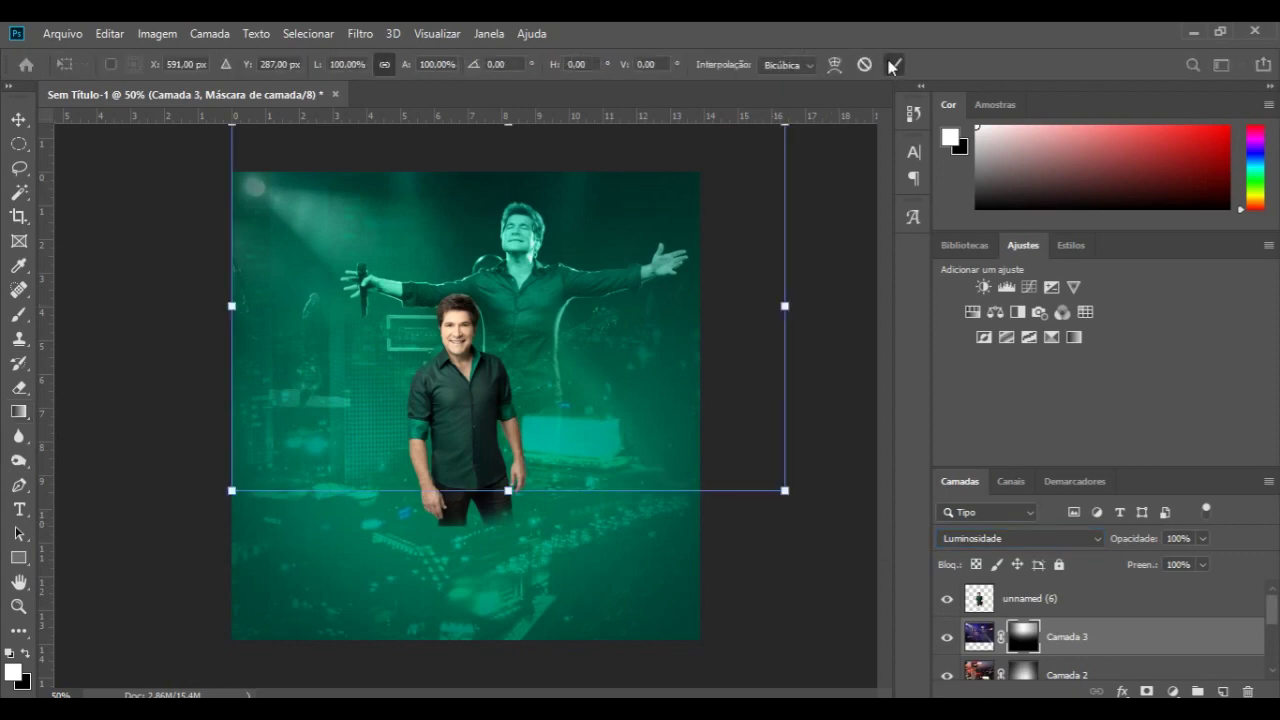
pyautogui.click(894, 64)
pyautogui.click(1048, 604)
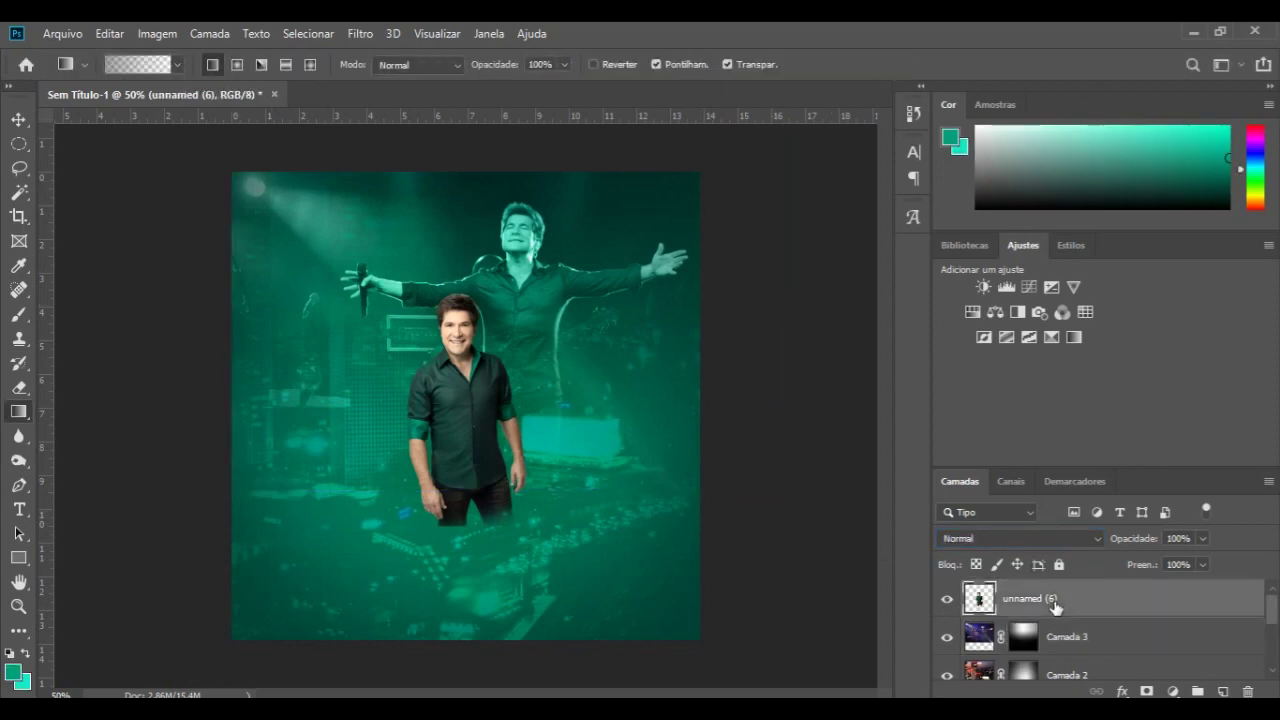
pyautogui.click(947, 599)
pyautogui.click(947, 599)
pyautogui.hotkey('ctrl', 't')
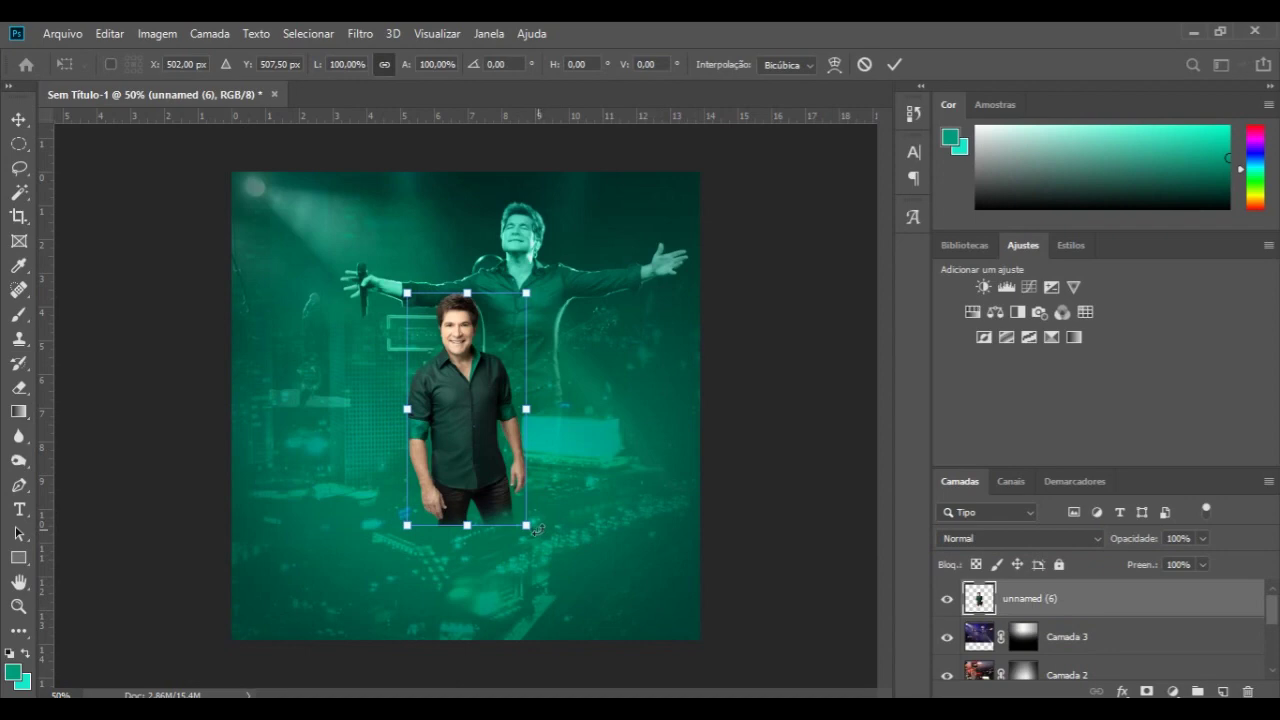
pyautogui.moveTo(527, 525); pyautogui.dragTo(596, 658)
pyautogui.moveTo(504, 570)
pyautogui.mouseDown()
pyautogui.moveTo(443, 545)
pyautogui.moveTo(458, 533)
pyautogui.mouseUp()
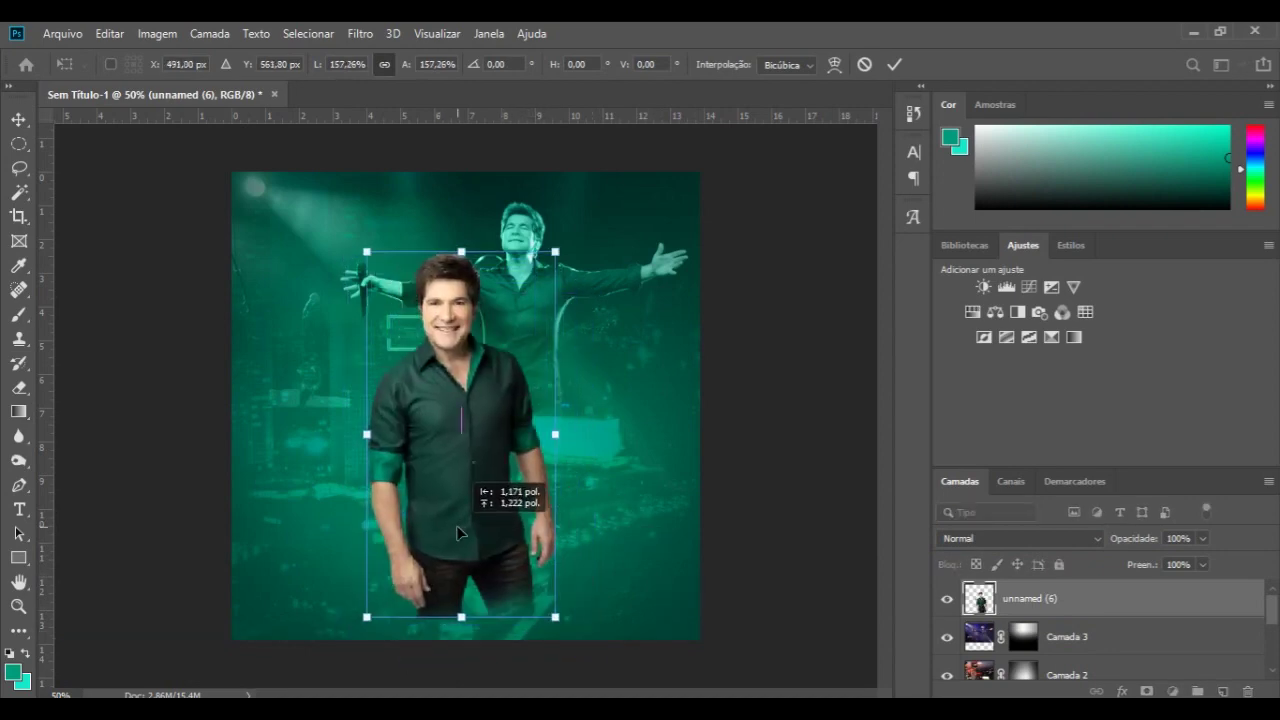
pyautogui.moveTo(457, 533); pyautogui.dragTo(458, 550)
pyautogui.click(894, 65)
pyautogui.press('g')
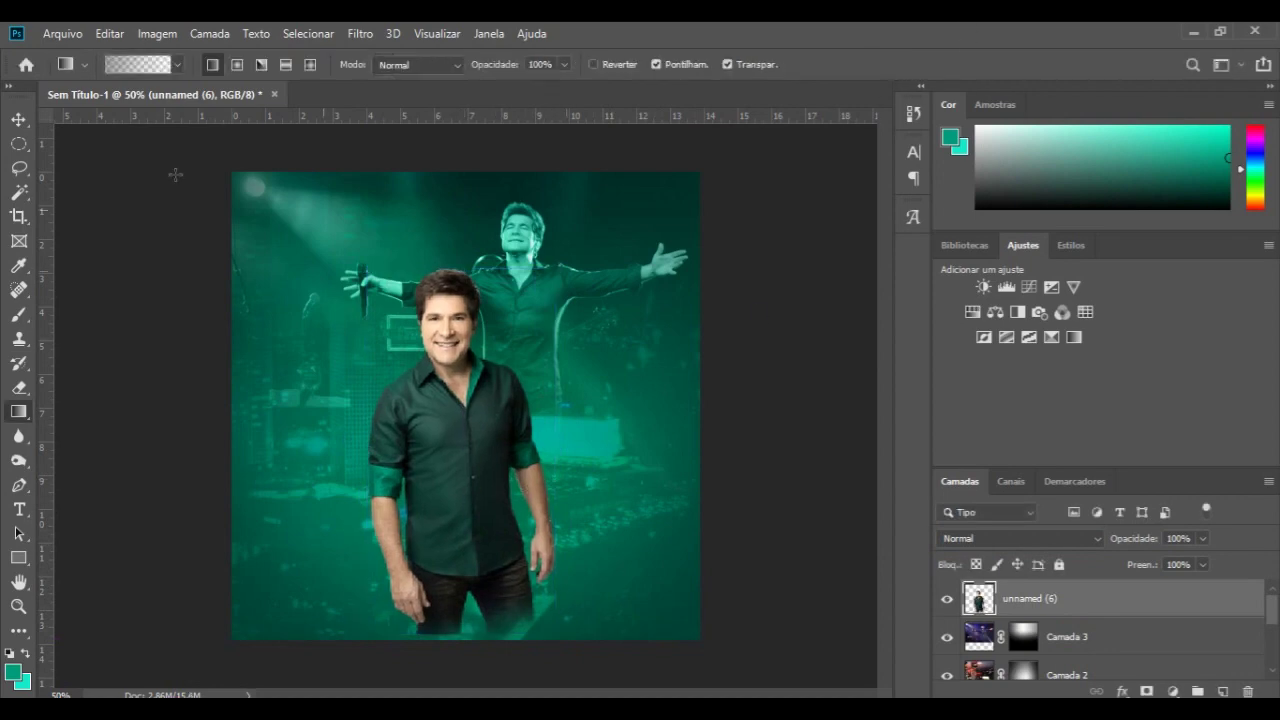
# - Move the enlarged singer to the bottom centre of the poster
pyautogui.click(18, 119)
pyautogui.moveTo(470, 450); pyautogui.dragTo(443, 437)
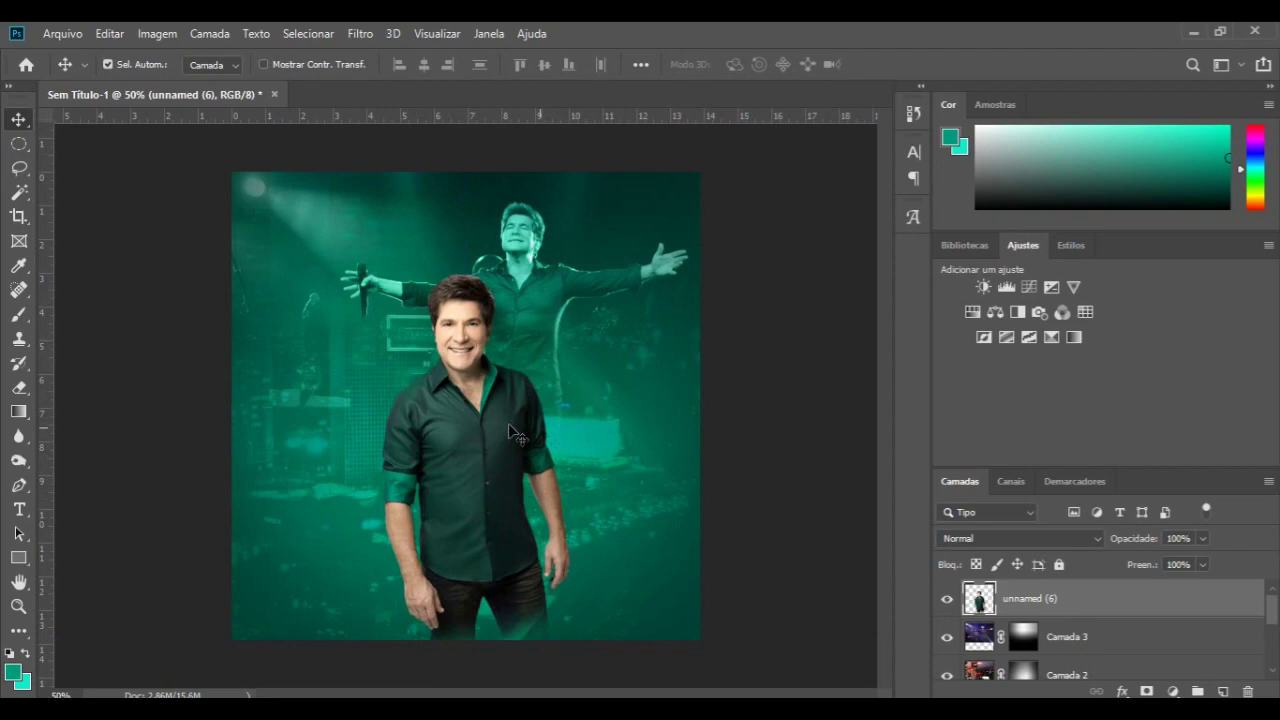
pyautogui.moveTo(535, 500)
pyautogui.mouseDown()
pyautogui.moveTo(615, 492)
pyautogui.moveTo(505, 476)
pyautogui.mouseUp()
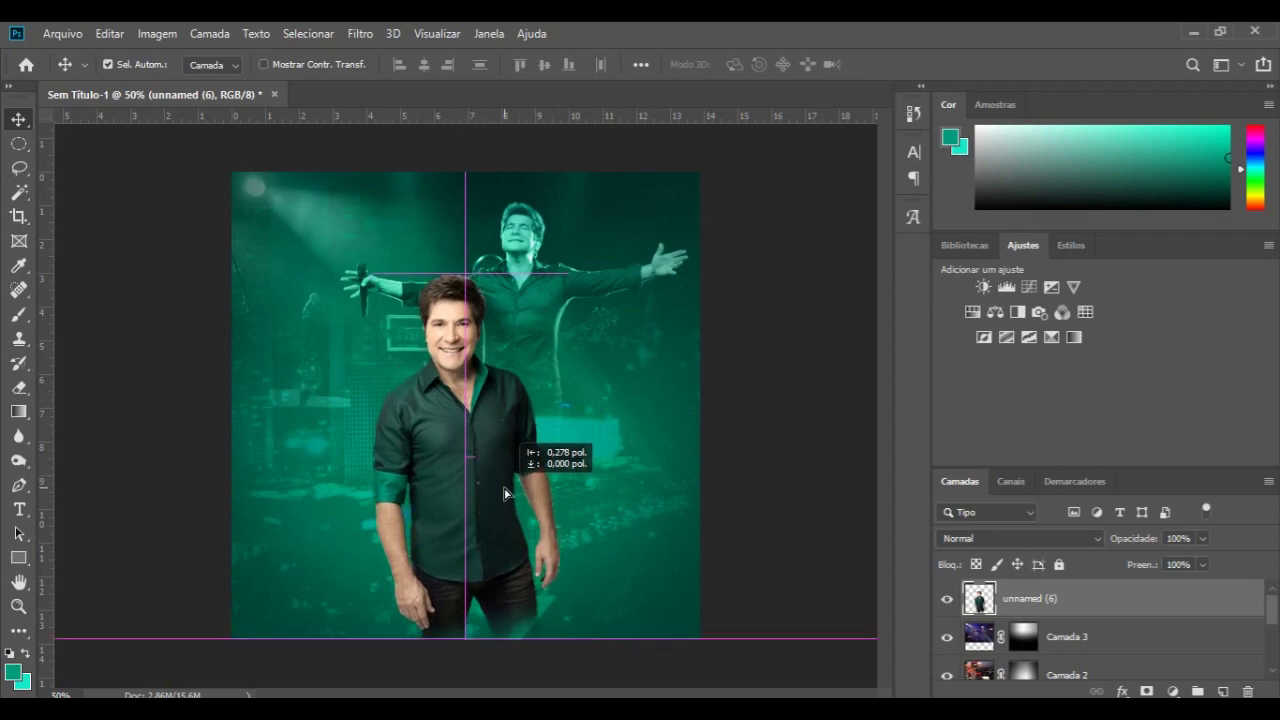
pyautogui.moveTo(505, 476); pyautogui.dragTo(505, 496)
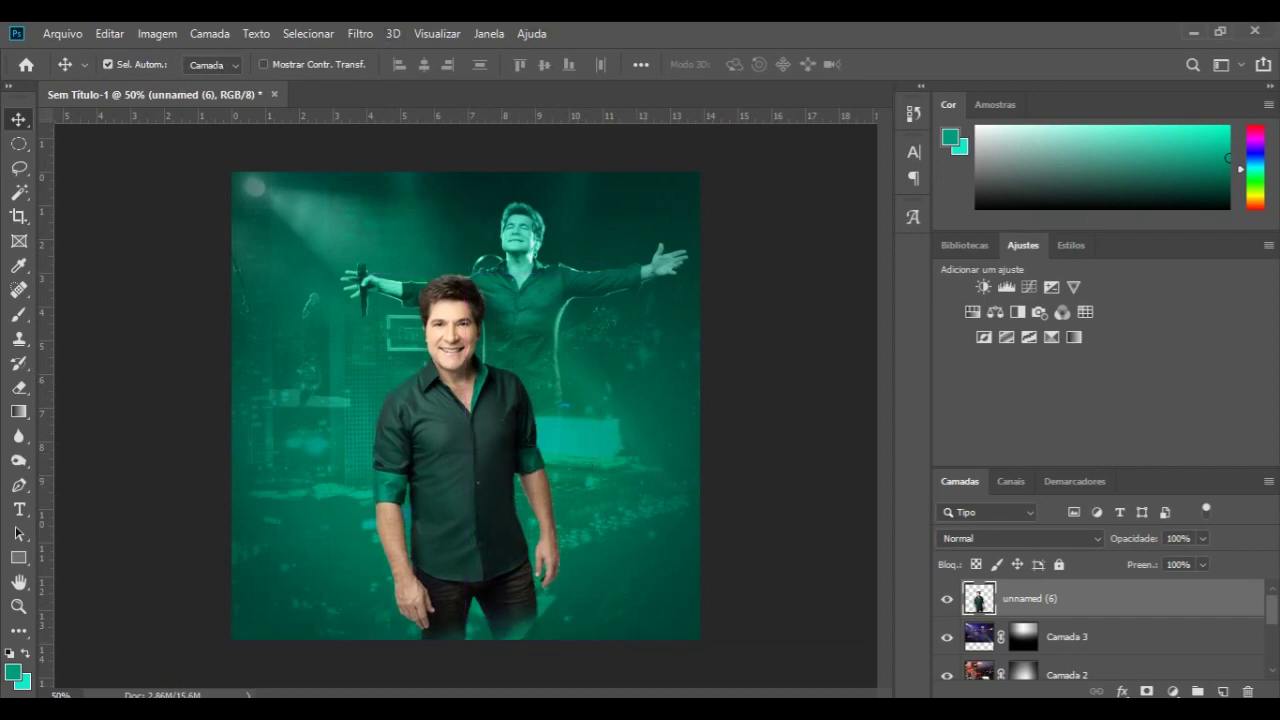
pyautogui.click(845, 676)
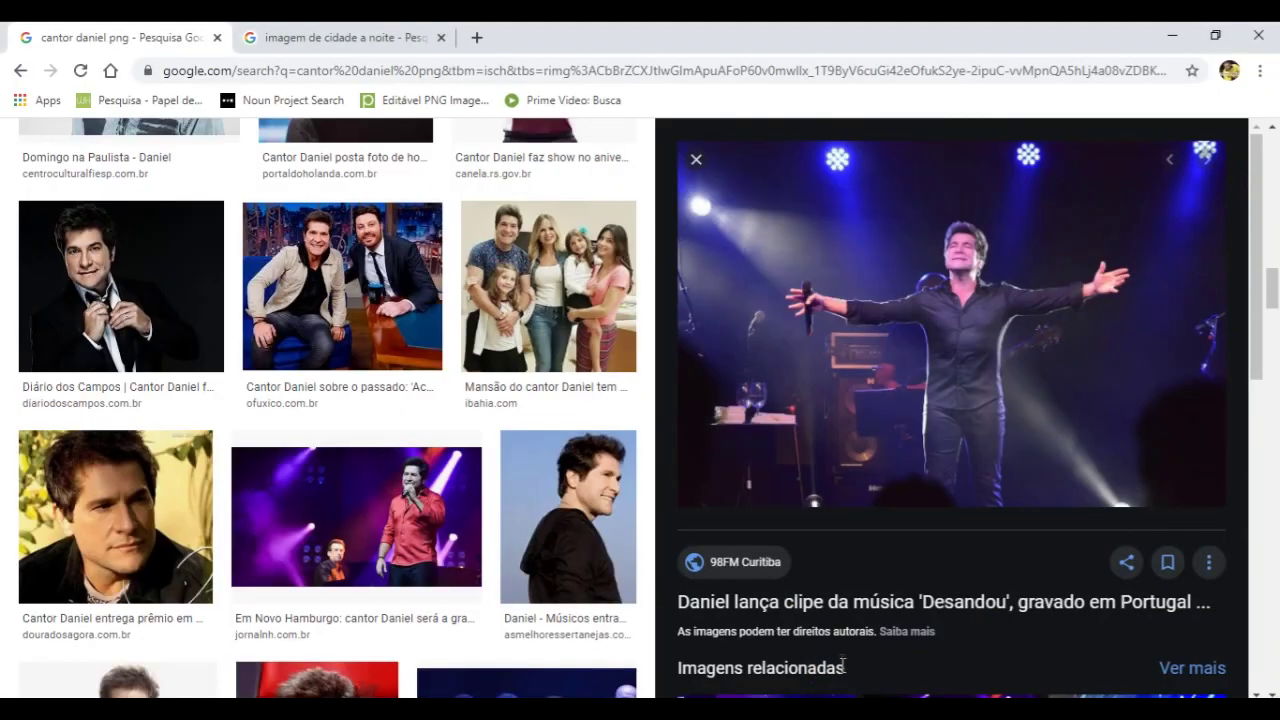
# - Find the Guararema photo of Daniel playing guitar in related images and copy it
pyautogui.scroll(-3, 750, 415)
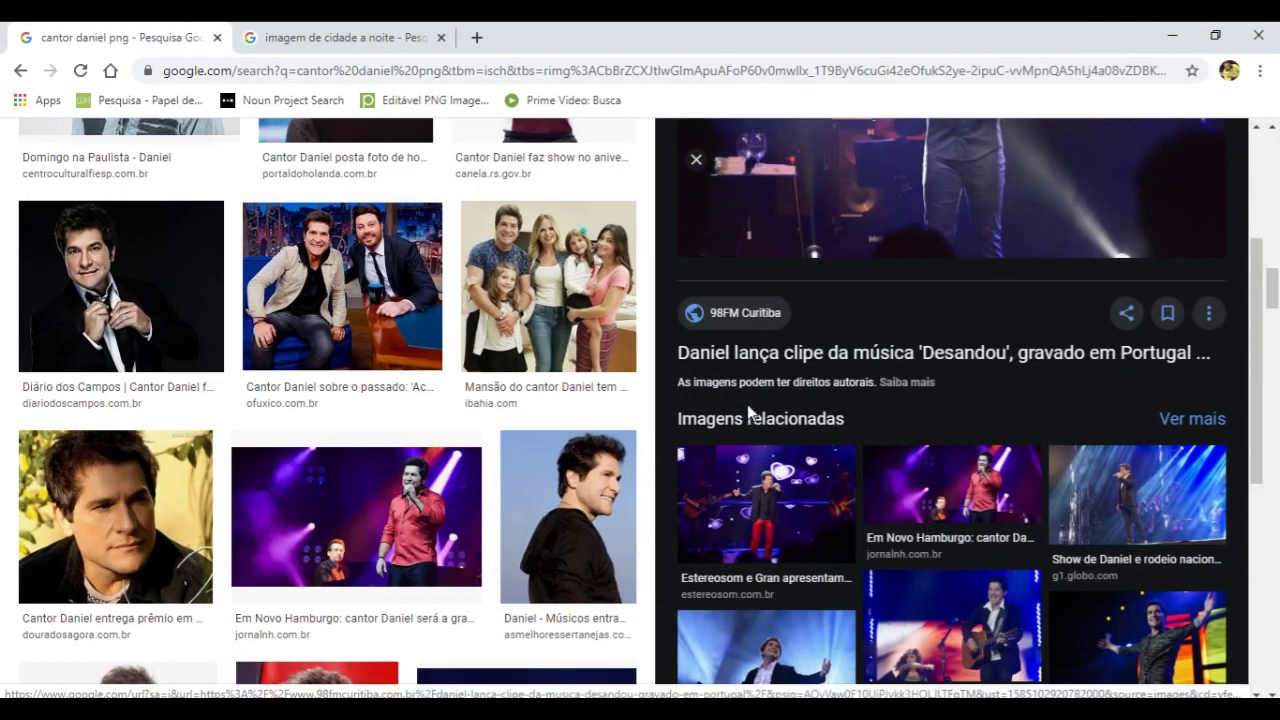
pyautogui.scroll(-5, 748, 408)
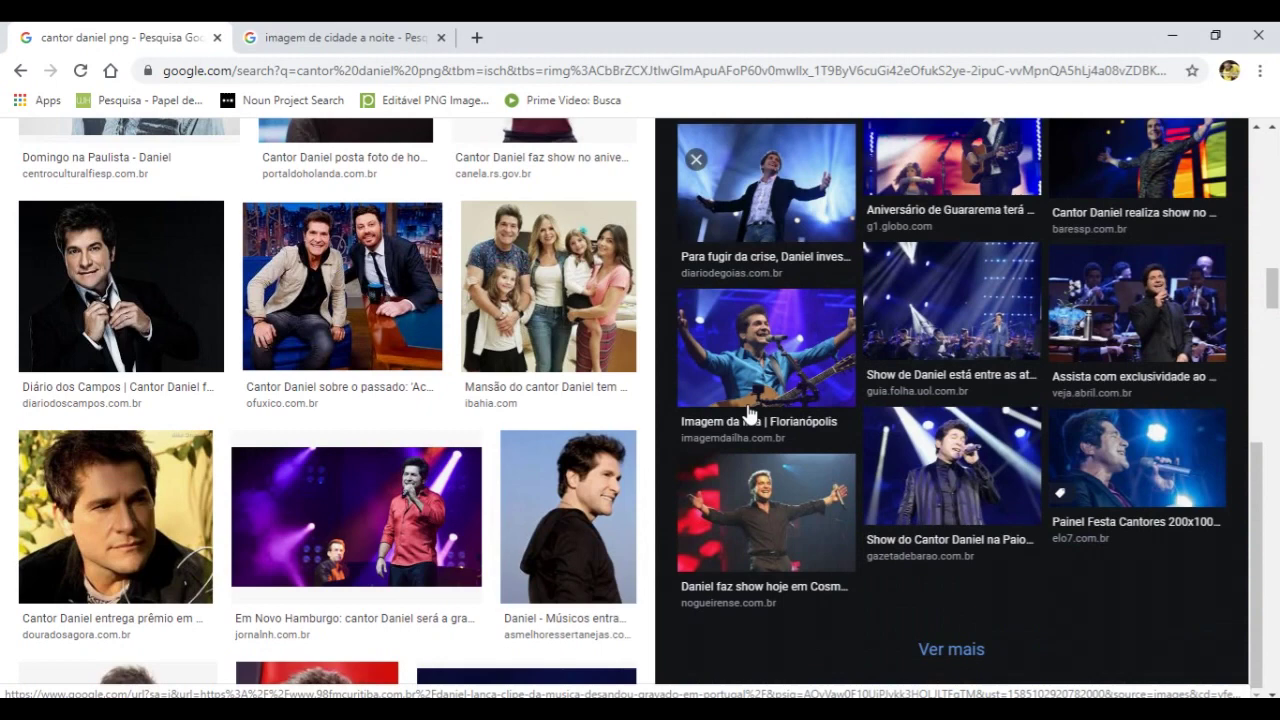
pyautogui.click(768, 358)
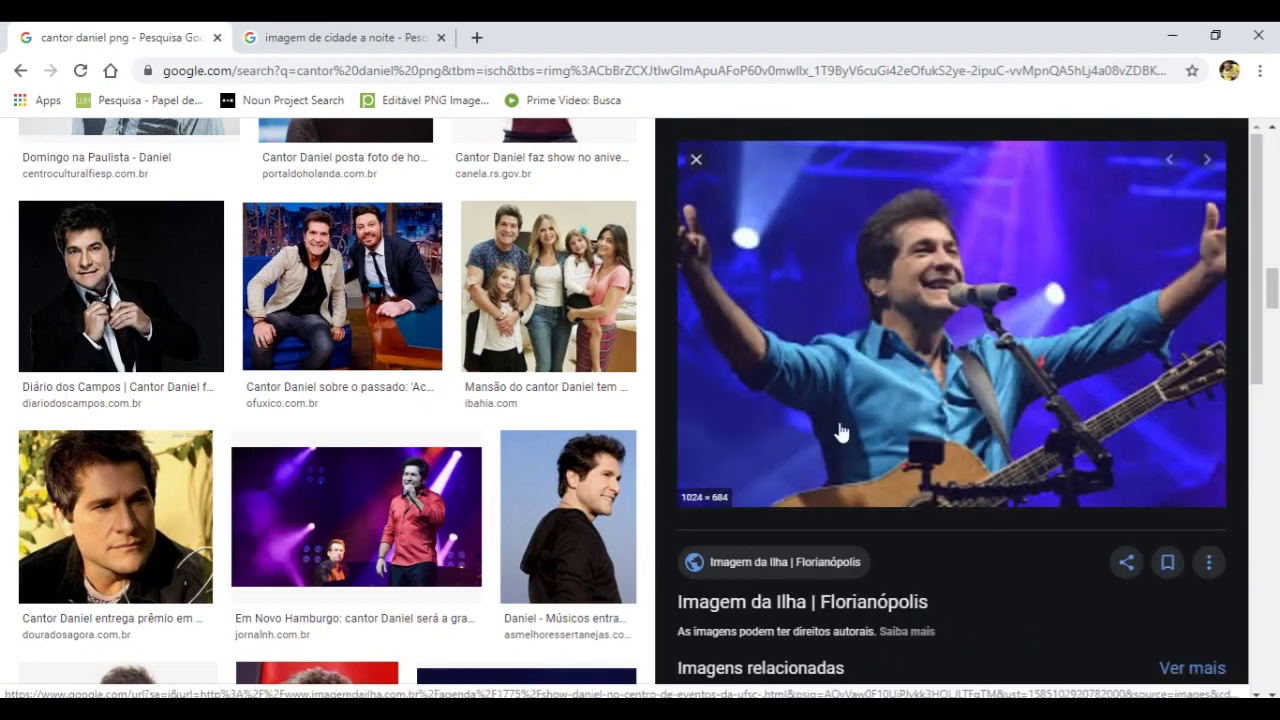
pyautogui.scroll(-3, 802, 455)
pyautogui.scroll(-3, 802, 455)
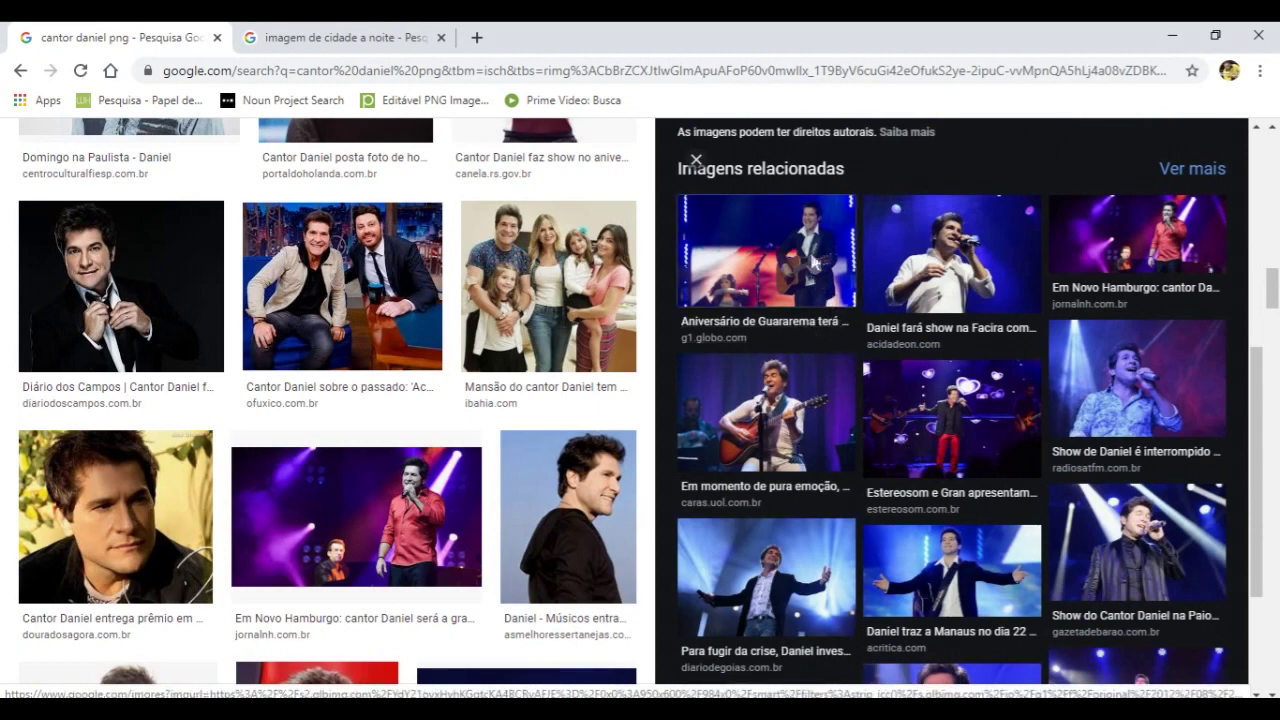
pyautogui.click(768, 252)
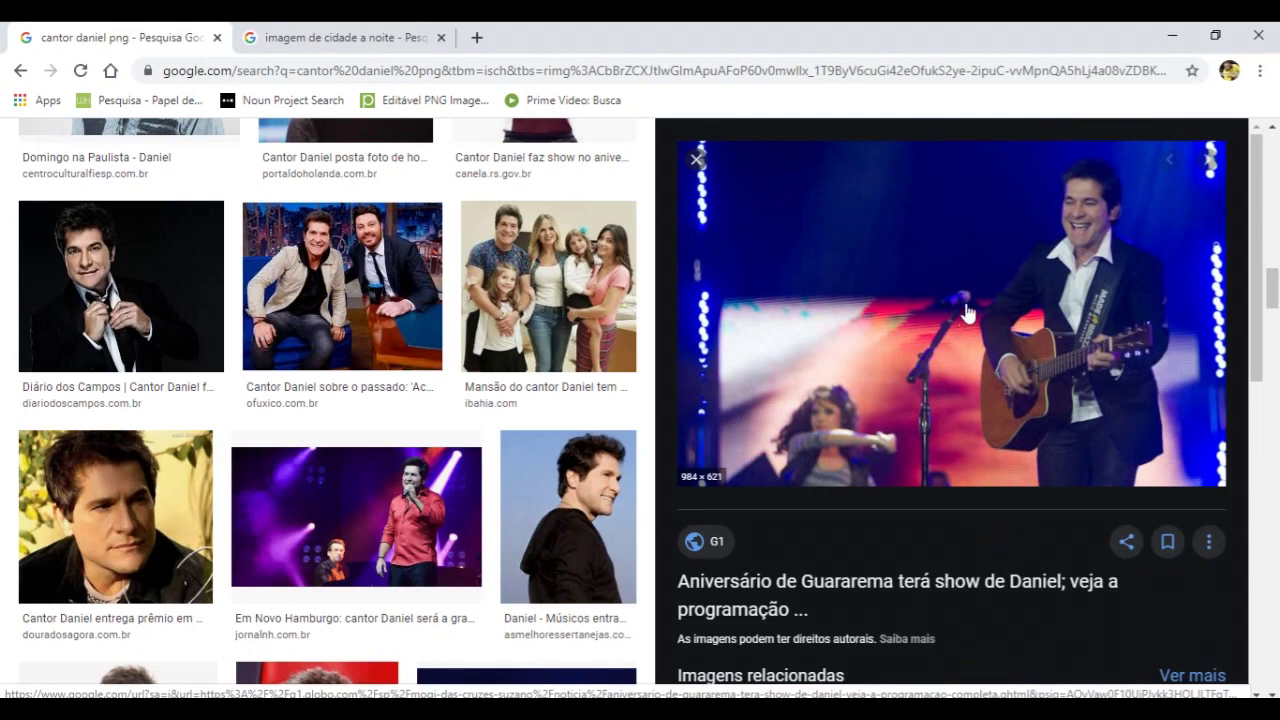
pyautogui.rightClick(964, 305)
pyautogui.click(1030, 497)
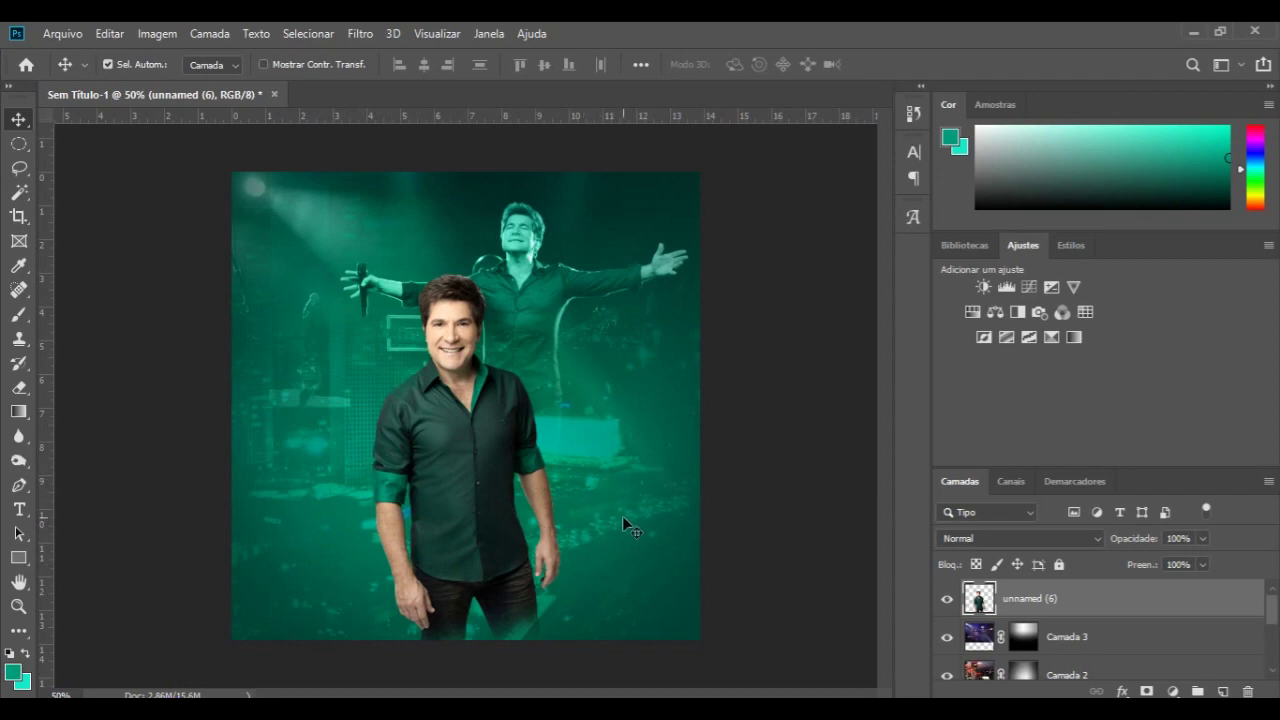
# - Move the singer cutout right of centre and paste the copied guitar photo
pyautogui.moveTo(446, 457)
pyautogui.mouseDown()
pyautogui.moveTo(586, 466)
pyautogui.moveTo(561, 464)
pyautogui.mouseUp()
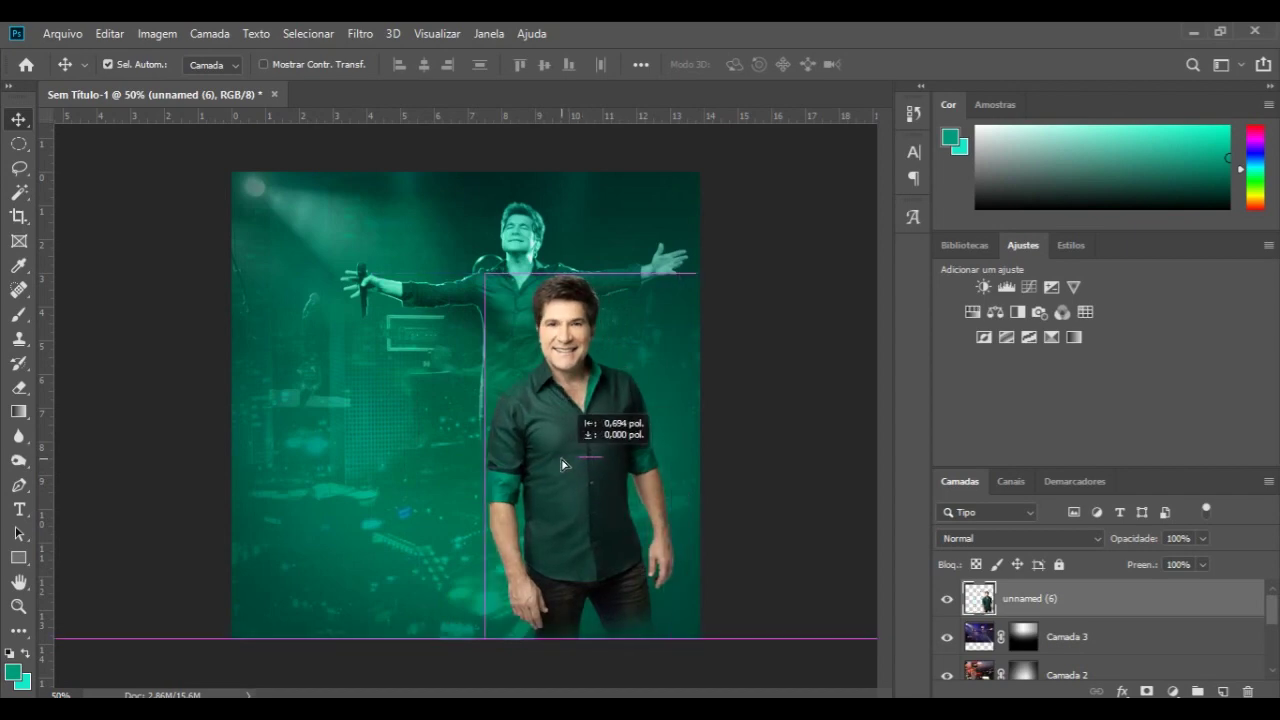
pyautogui.moveTo(561, 464); pyautogui.dragTo(561, 464)
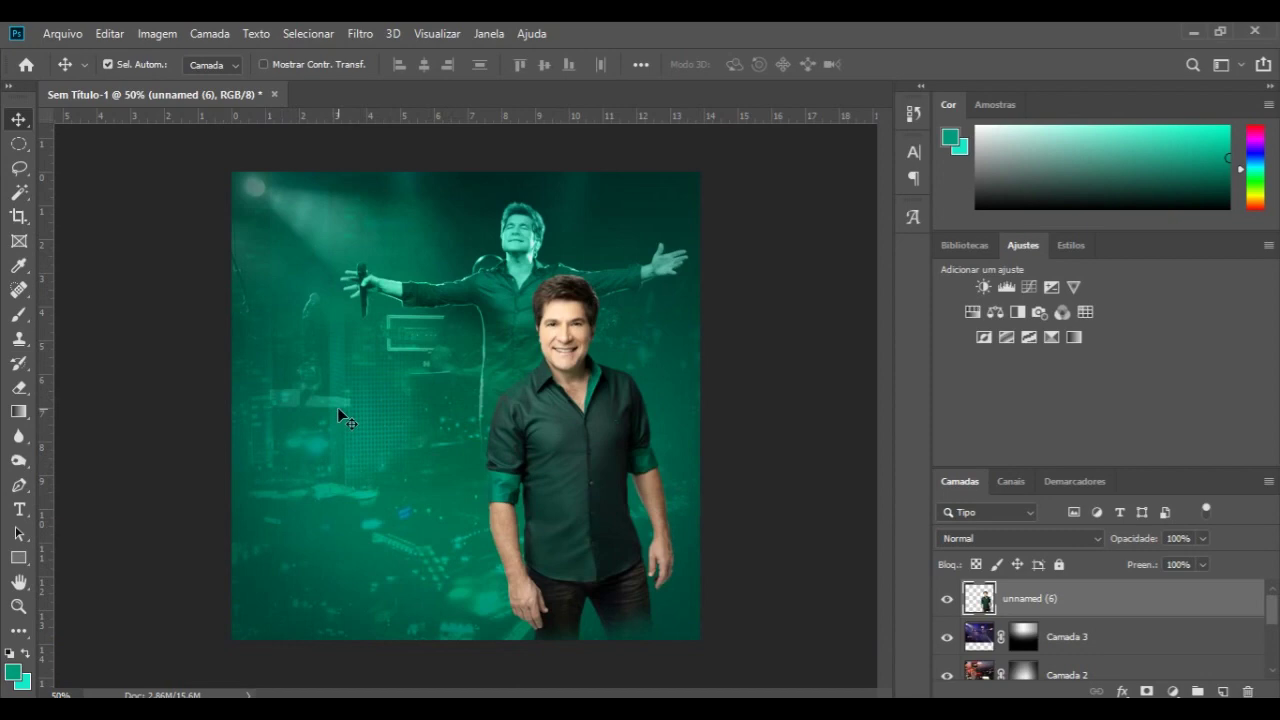
pyautogui.hotkey('ctrl', 'v')
# - Place the pasted guitar photo at the lower right and blend it in Luminosidade mode
pyautogui.moveTo(337, 407); pyautogui.dragTo(491, 430)
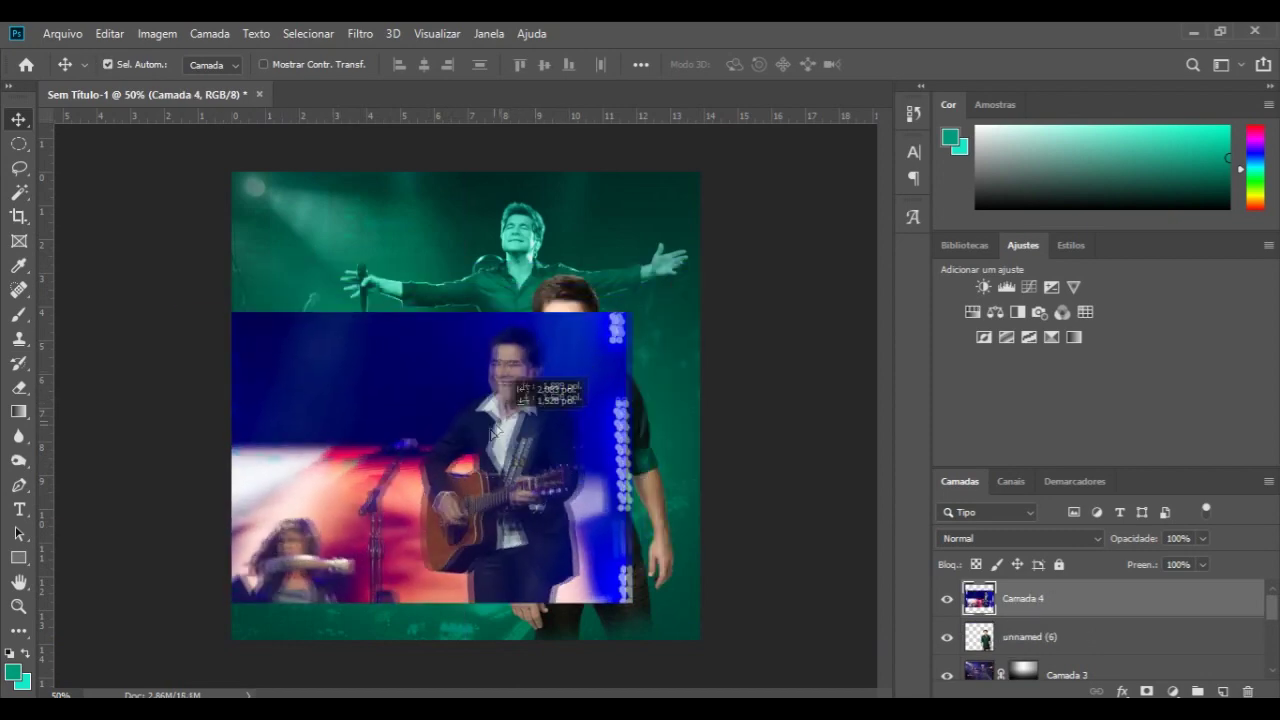
pyautogui.moveTo(493, 430)
pyautogui.mouseDown()
pyautogui.moveTo(610, 483)
pyautogui.moveTo(607, 462)
pyautogui.mouseUp()
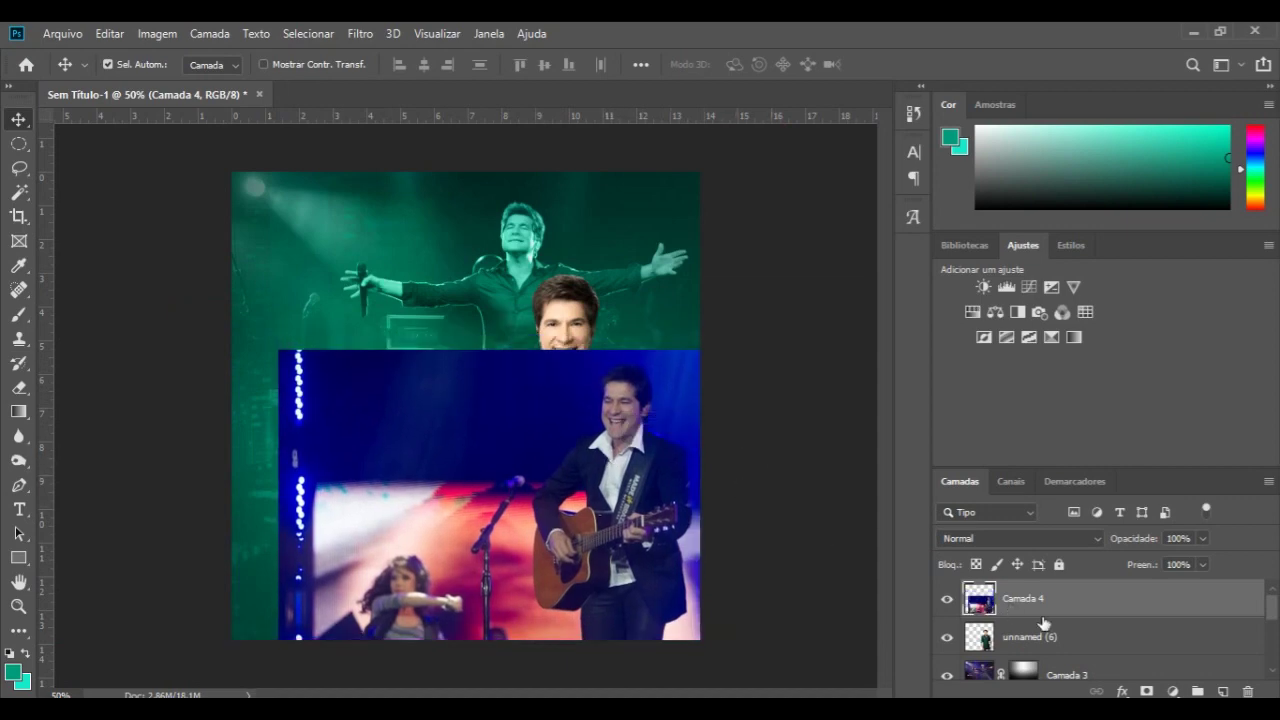
pyautogui.click(1096, 538)
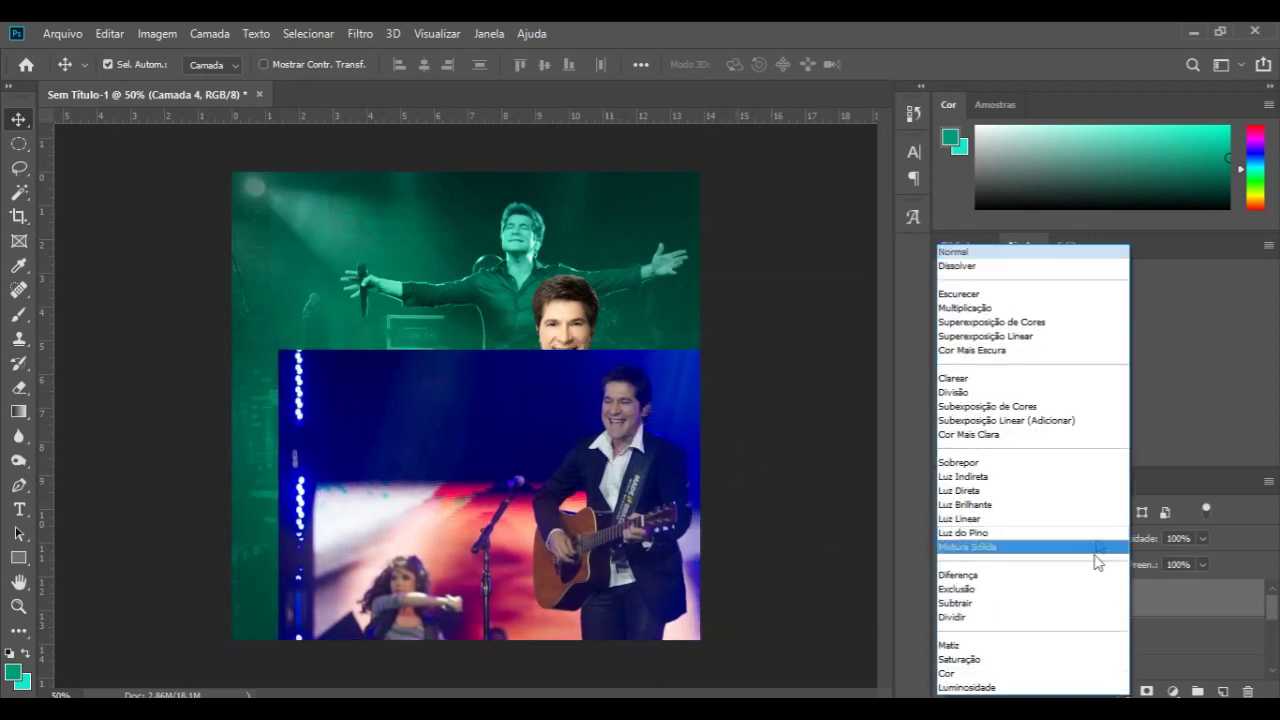
pyautogui.click(1088, 687)
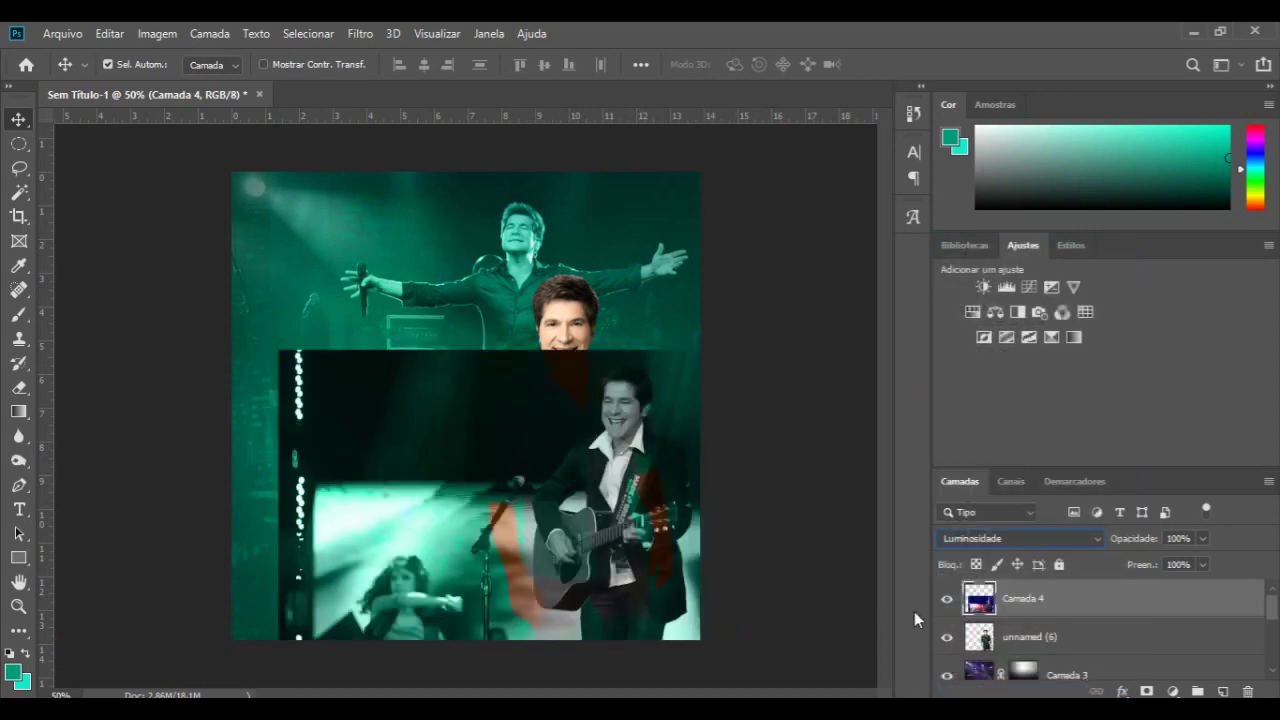
# - Move the singer to the upper left, mask it, and fade its lower part with gradients
pyautogui.click(1040, 637)
pyautogui.moveTo(564, 312)
pyautogui.mouseDown()
pyautogui.moveTo(318, 310)
pyautogui.moveTo(343, 295)
pyautogui.mouseUp()
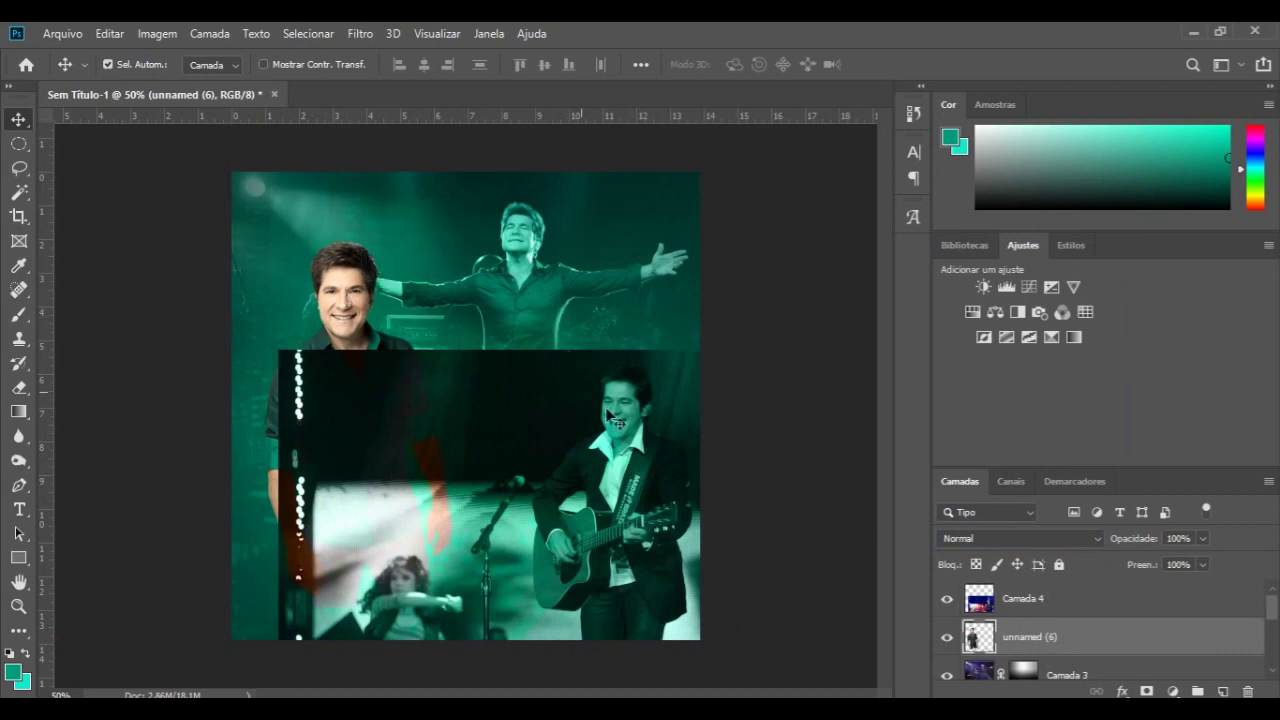
pyautogui.click(1146, 691)
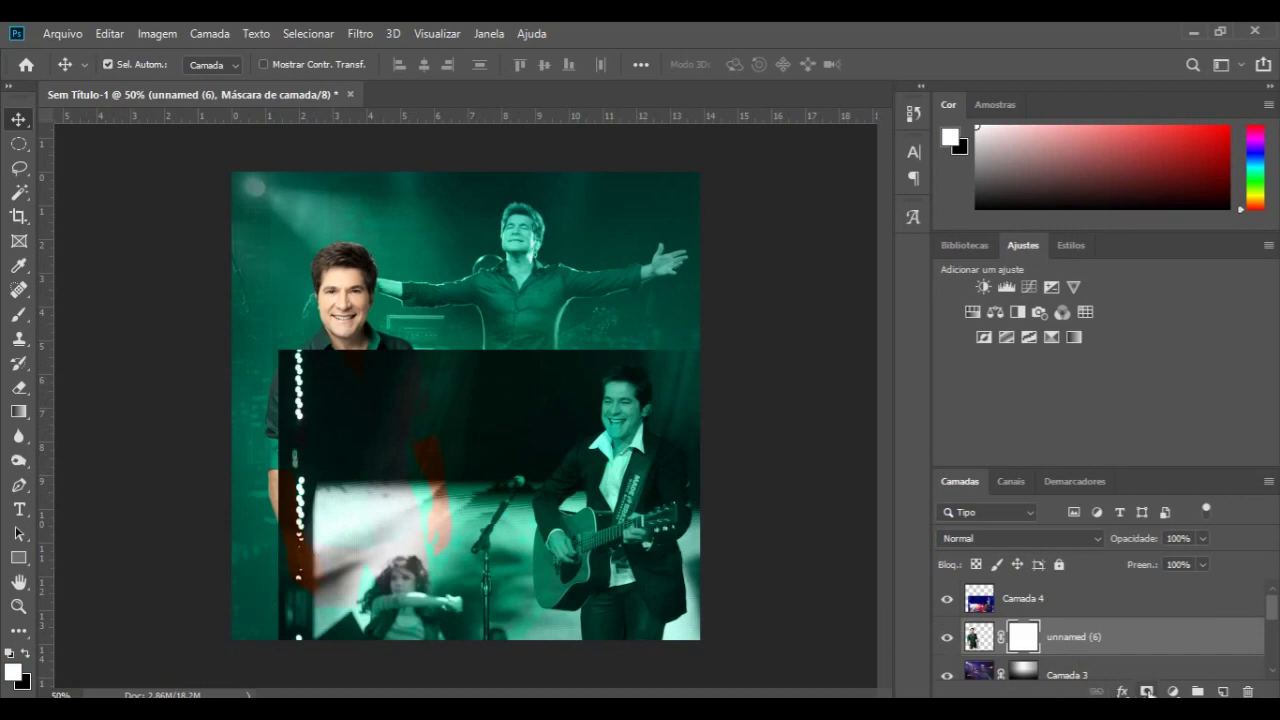
pyautogui.click(19, 411)
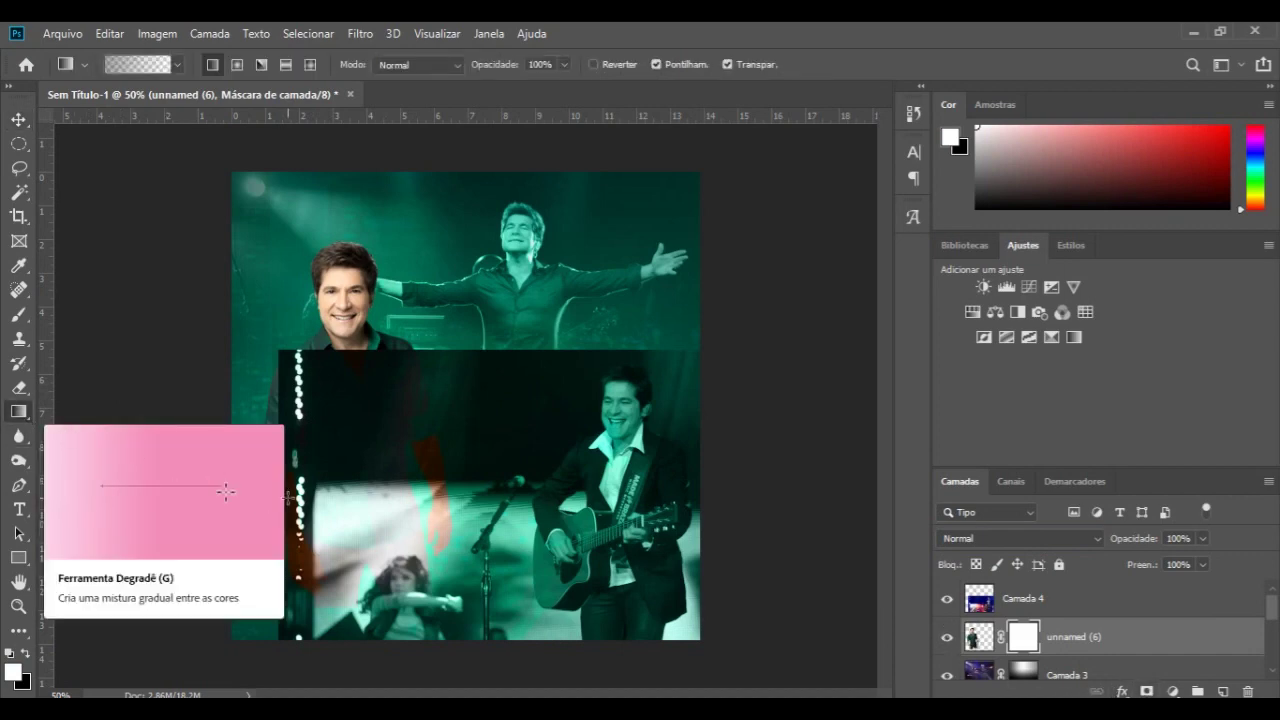
pyautogui.moveTo(246, 430); pyautogui.dragTo(418, 444)
pyautogui.moveTo(242, 482); pyautogui.dragTo(434, 484)
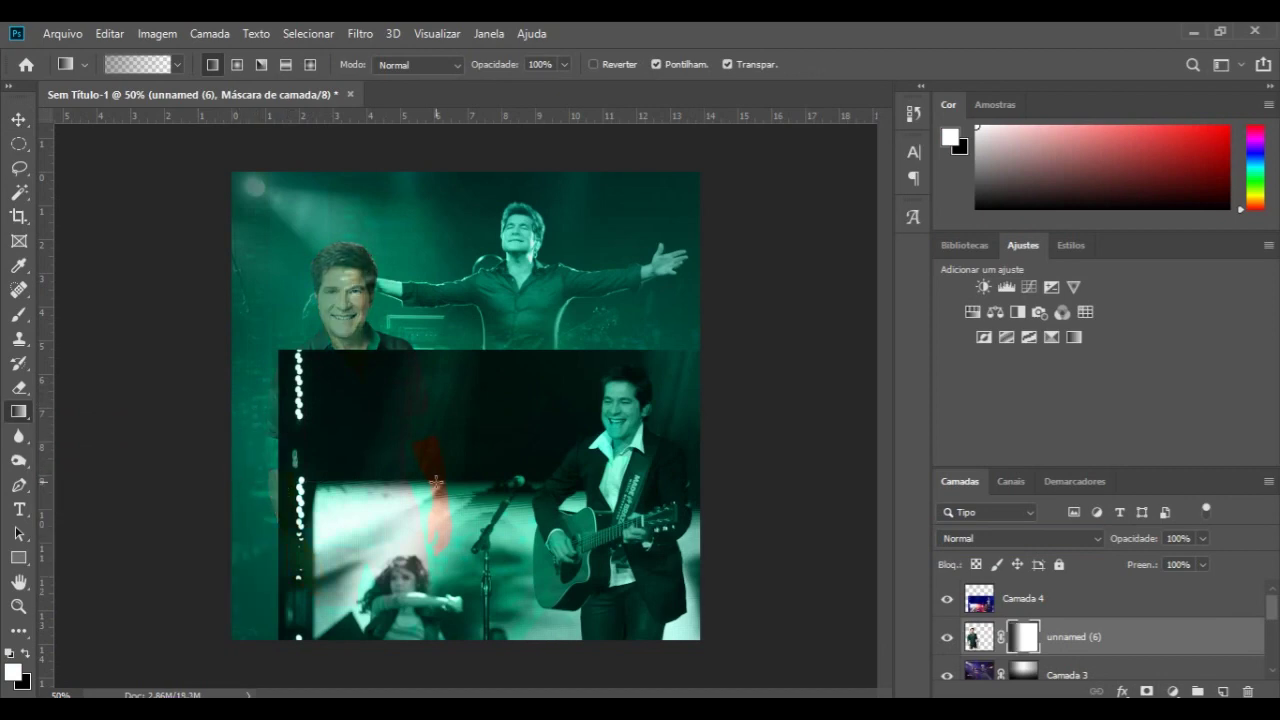
pyautogui.hotkey('ctrl', '2')
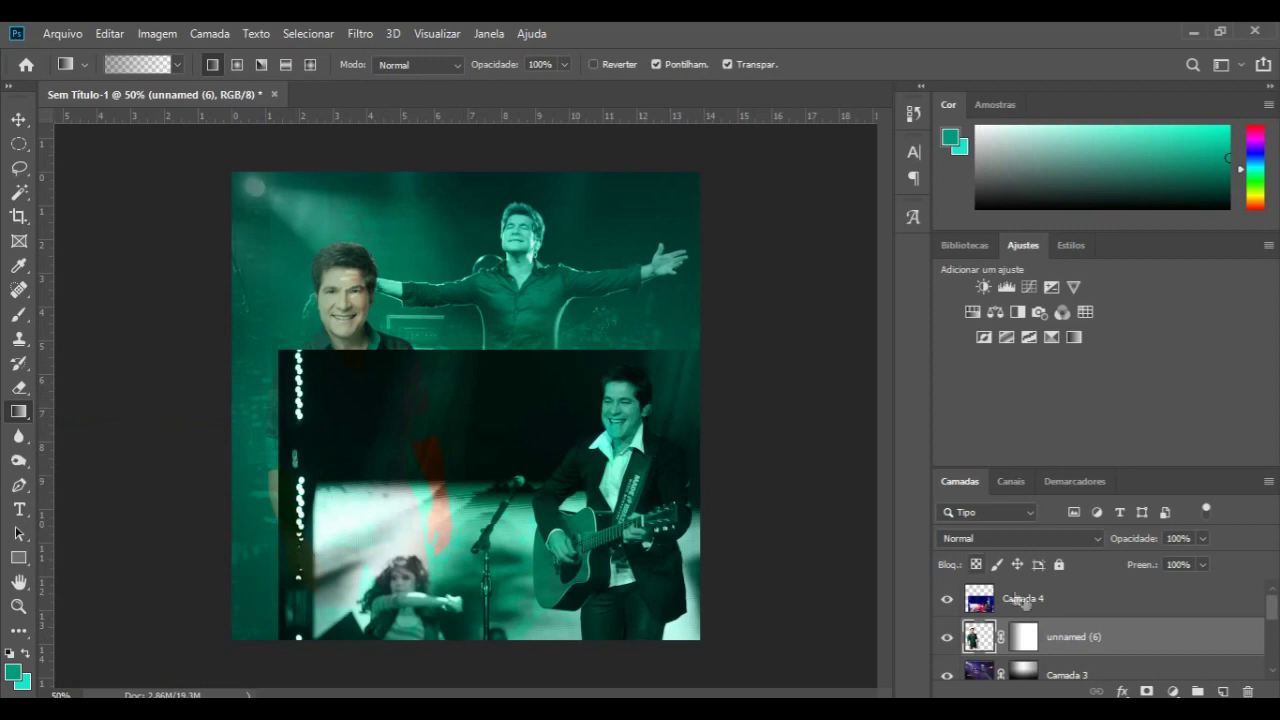
# - Undo the singer's mask and give Camada 4 a blank white layer mask
pyautogui.click(1039, 608)
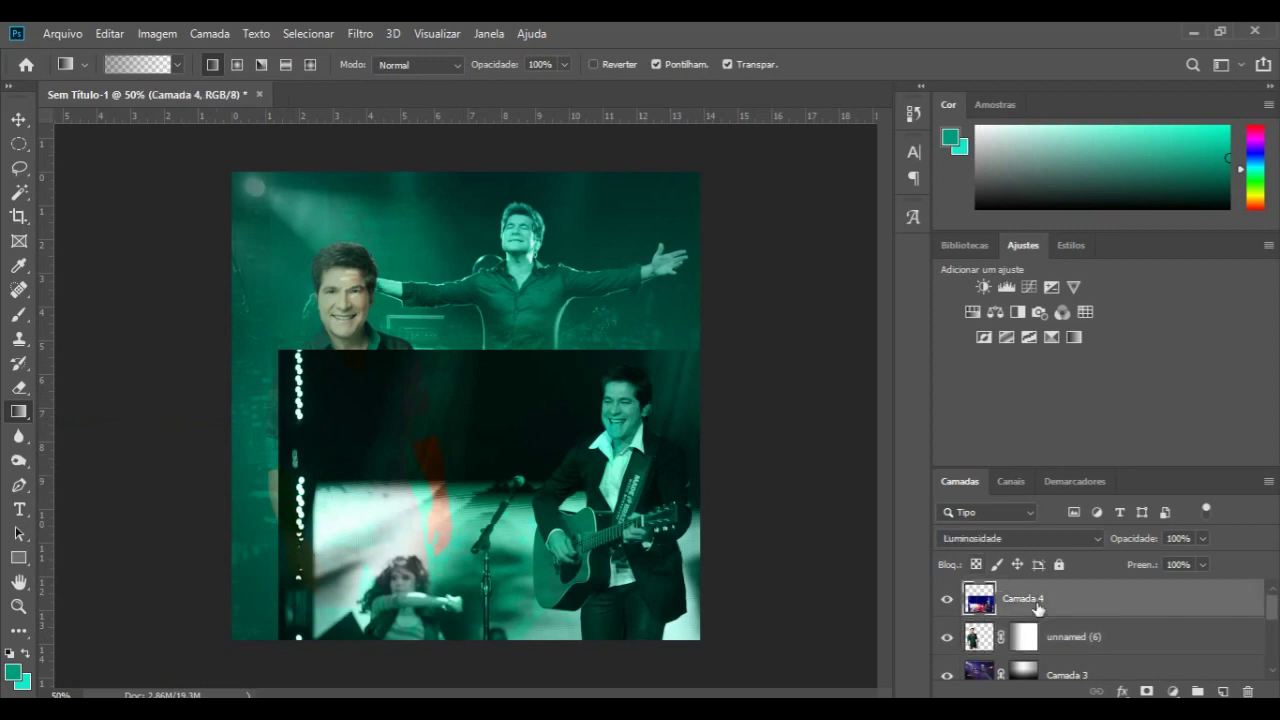
pyautogui.hotkey('ctrl', 'z')
pyautogui.hotkey('ctrl', 'z')
pyautogui.hotkey('ctrl', 'z')
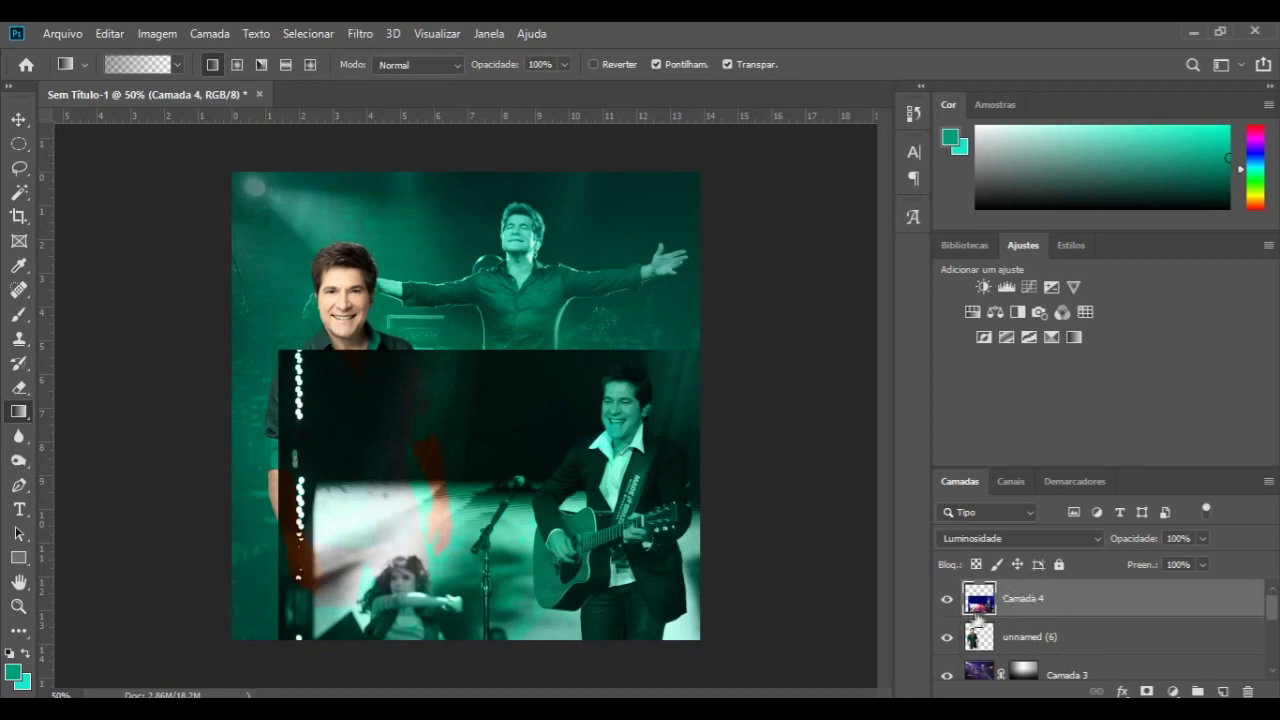
pyautogui.click(1147, 691)
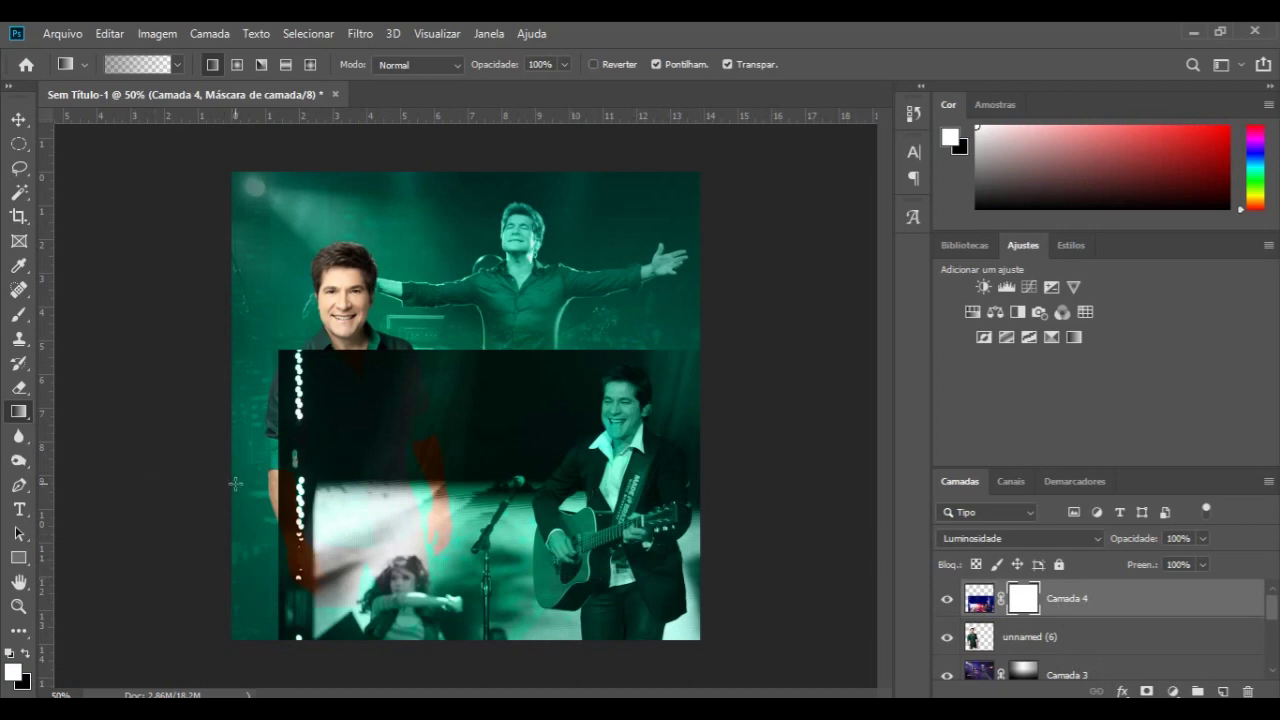
# - Draw gradients on Camada 4's mask to reveal the singer and soften the seam between photos
pyautogui.moveTo(245, 473); pyautogui.dragTo(454, 492)
pyautogui.moveTo(298, 491); pyautogui.dragTo(598, 505)
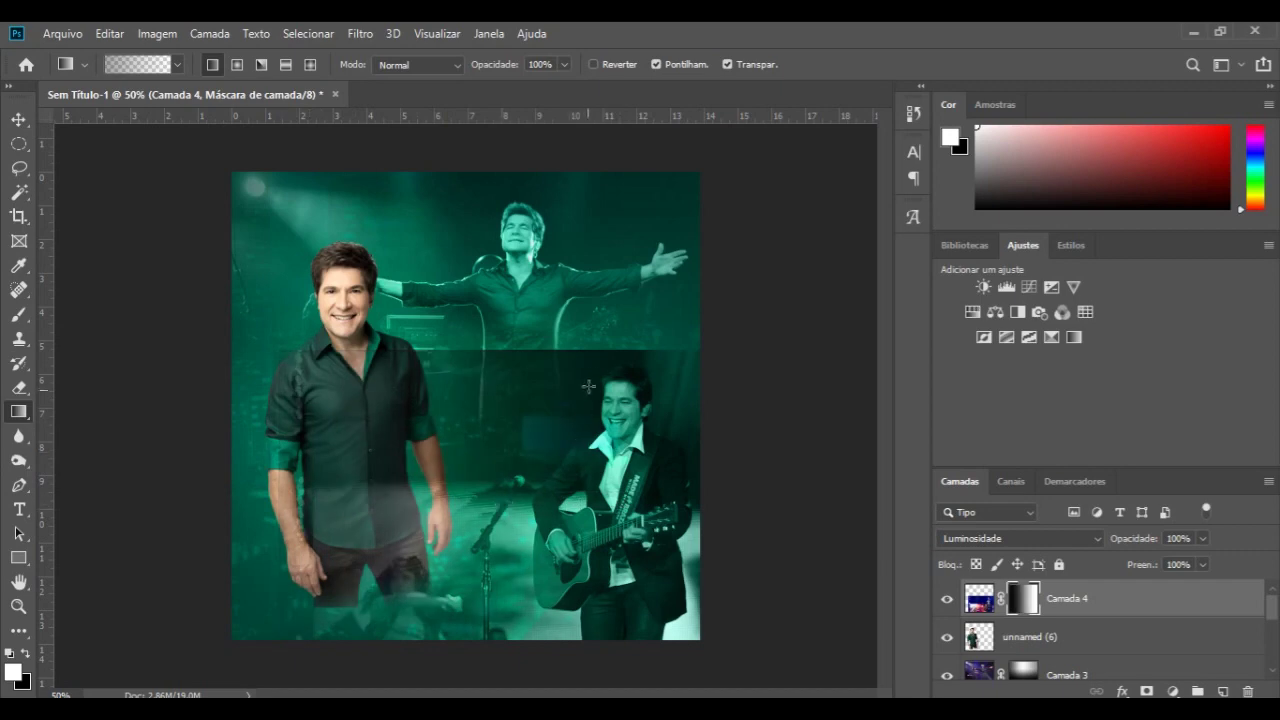
pyautogui.moveTo(548, 338); pyautogui.dragTo(550, 444)
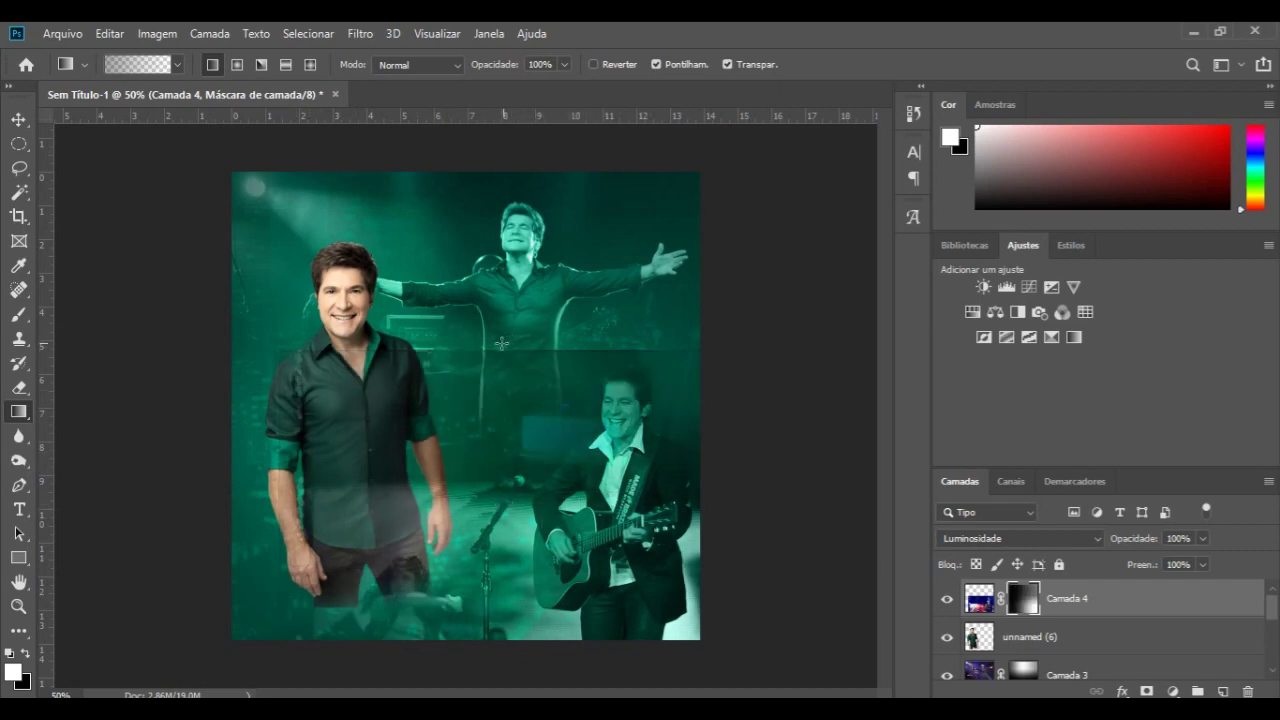
pyautogui.moveTo(501, 343); pyautogui.dragTo(501, 434)
pyautogui.moveTo(484, 335); pyautogui.dragTo(484, 436)
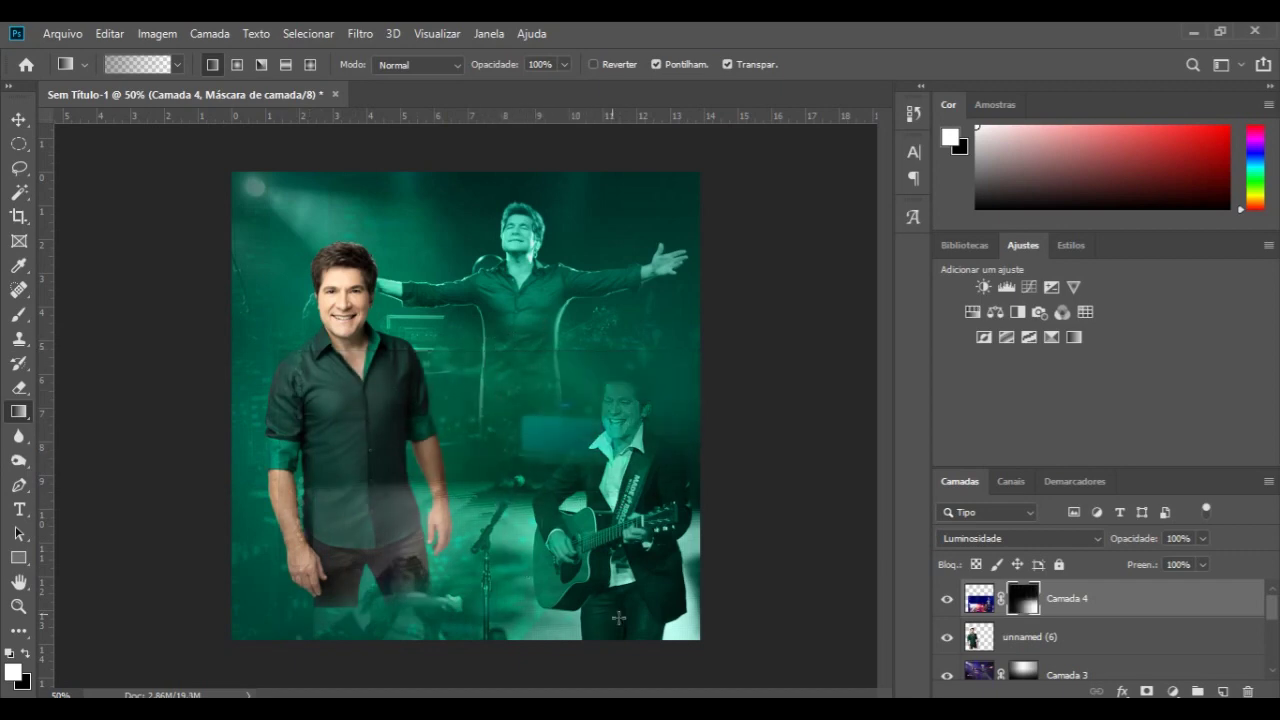
pyautogui.moveTo(632, 652); pyautogui.dragTo(640, 520)
pyautogui.moveTo(658, 650); pyautogui.dragTo(650, 440)
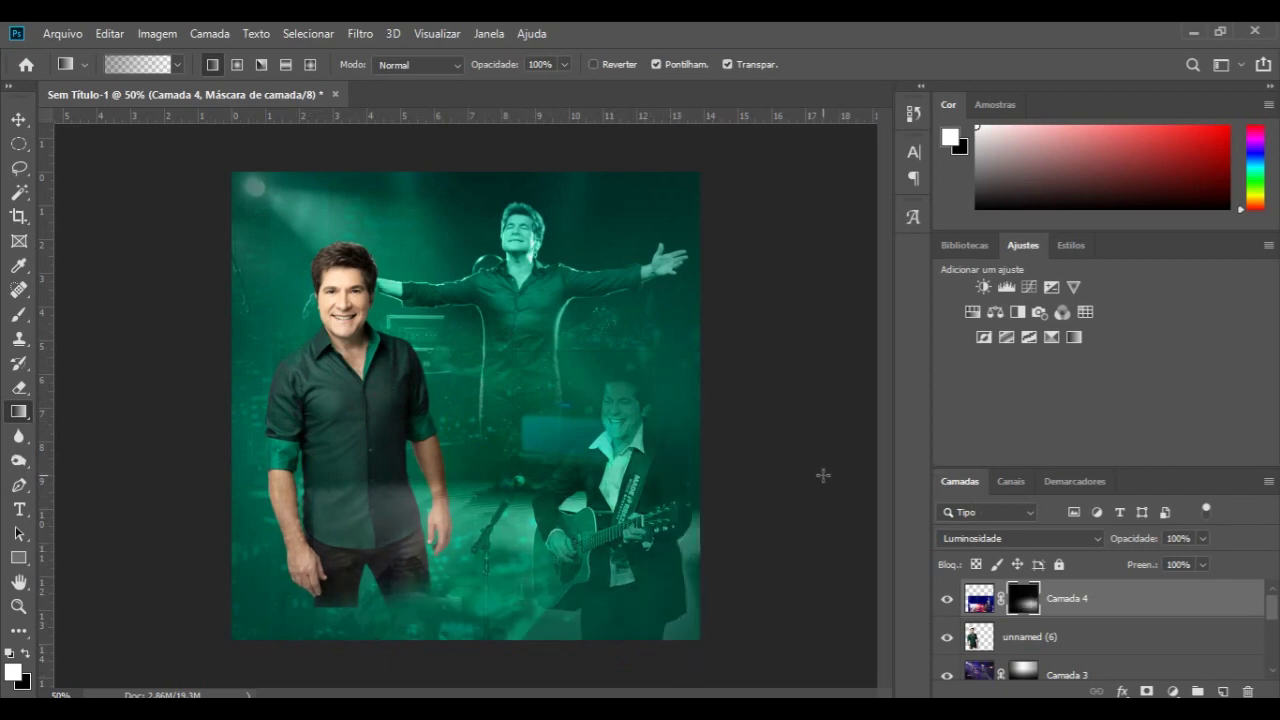
pyautogui.hotkey('ctrl', 'z')
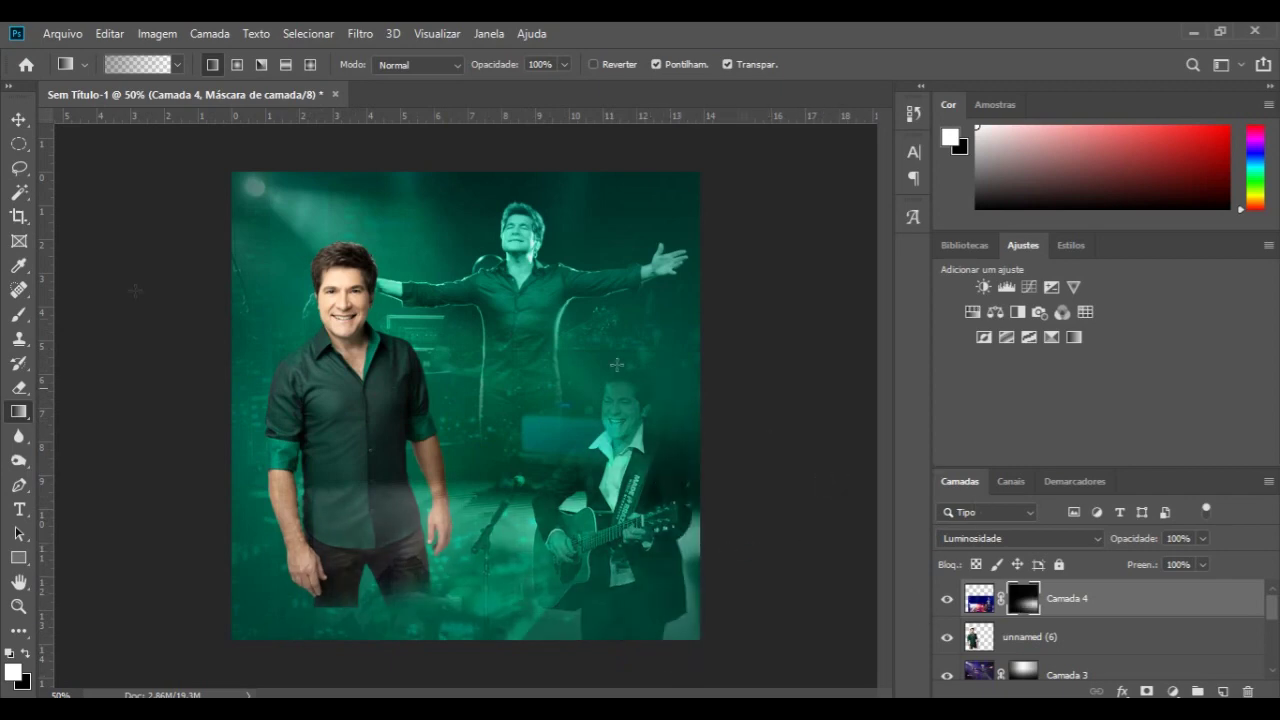
# - Shift the guitarist photo lower and re-fade its bottom edge with gradients
pyautogui.click(18, 143)
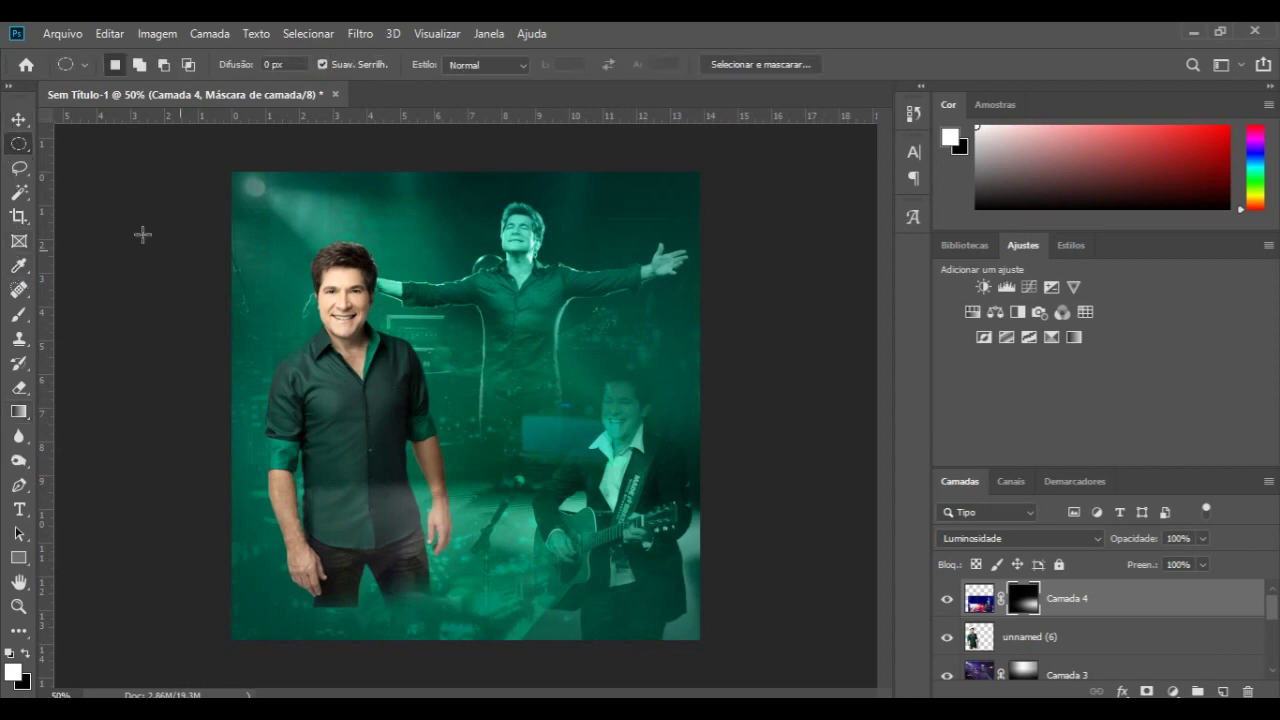
pyautogui.click(18, 119)
pyautogui.moveTo(573, 437); pyautogui.dragTo(570, 532)
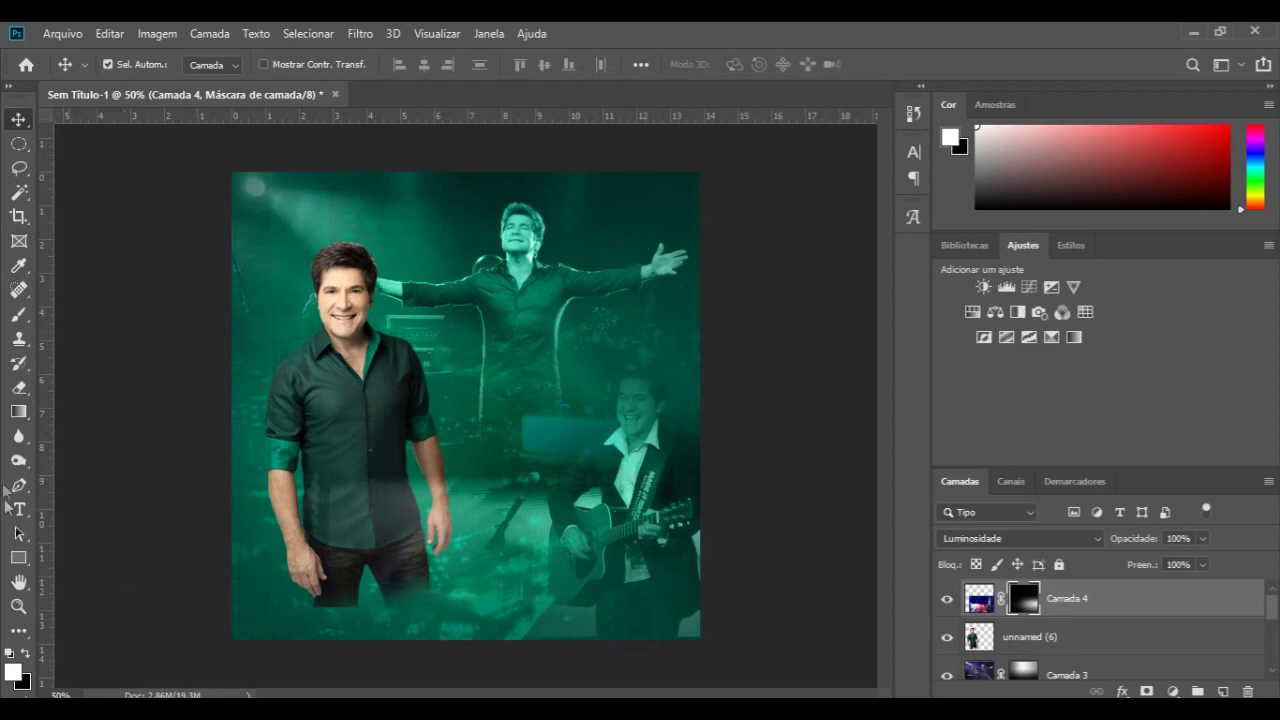
pyautogui.click(17, 412)
pyautogui.moveTo(298, 530); pyautogui.dragTo(532, 543)
pyautogui.moveTo(352, 546); pyautogui.dragTo(418, 546)
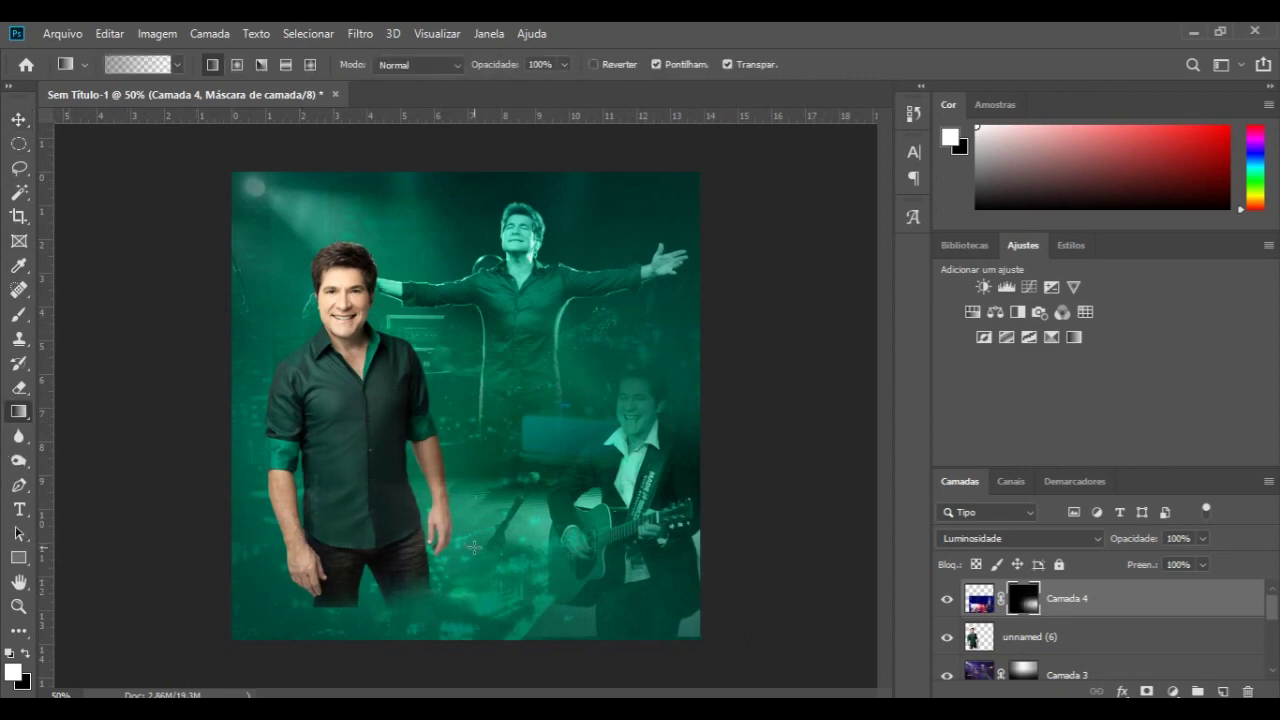
pyautogui.click(18, 119)
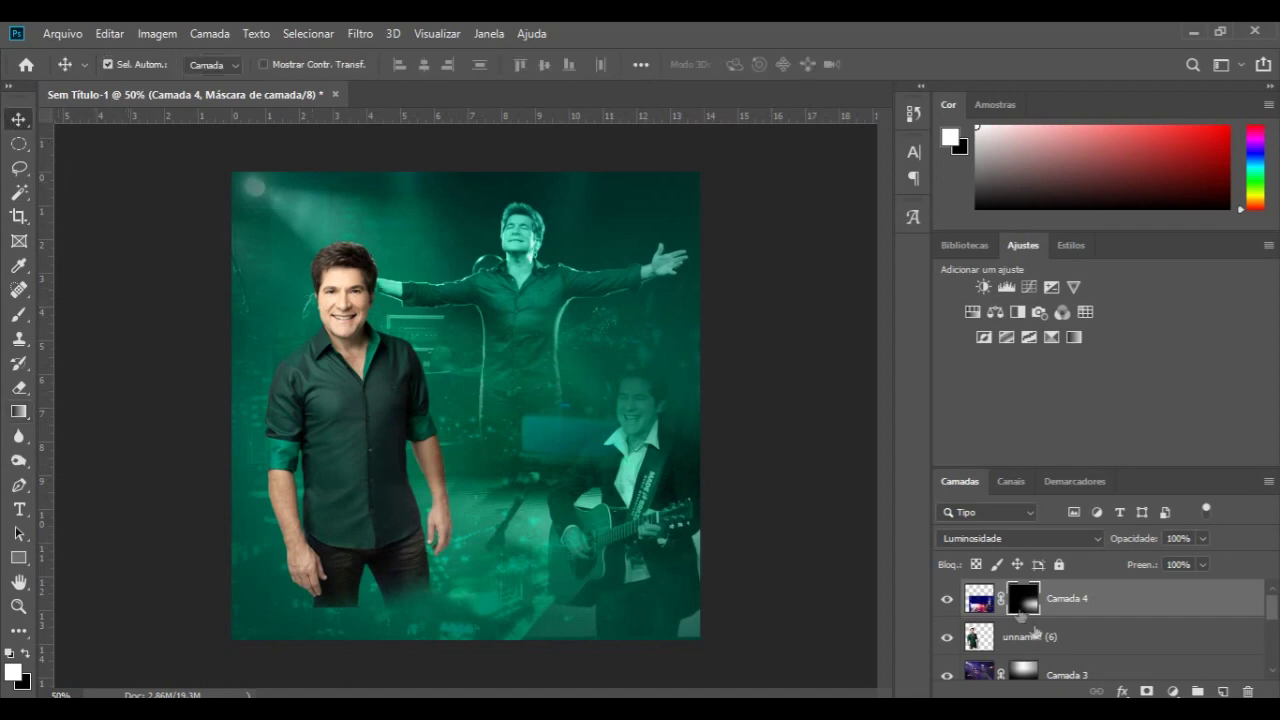
# - Move unnamed (6) above Camada 4 and centre the singer on the poster
pyautogui.moveTo(1090, 642); pyautogui.dragTo(1087, 596)
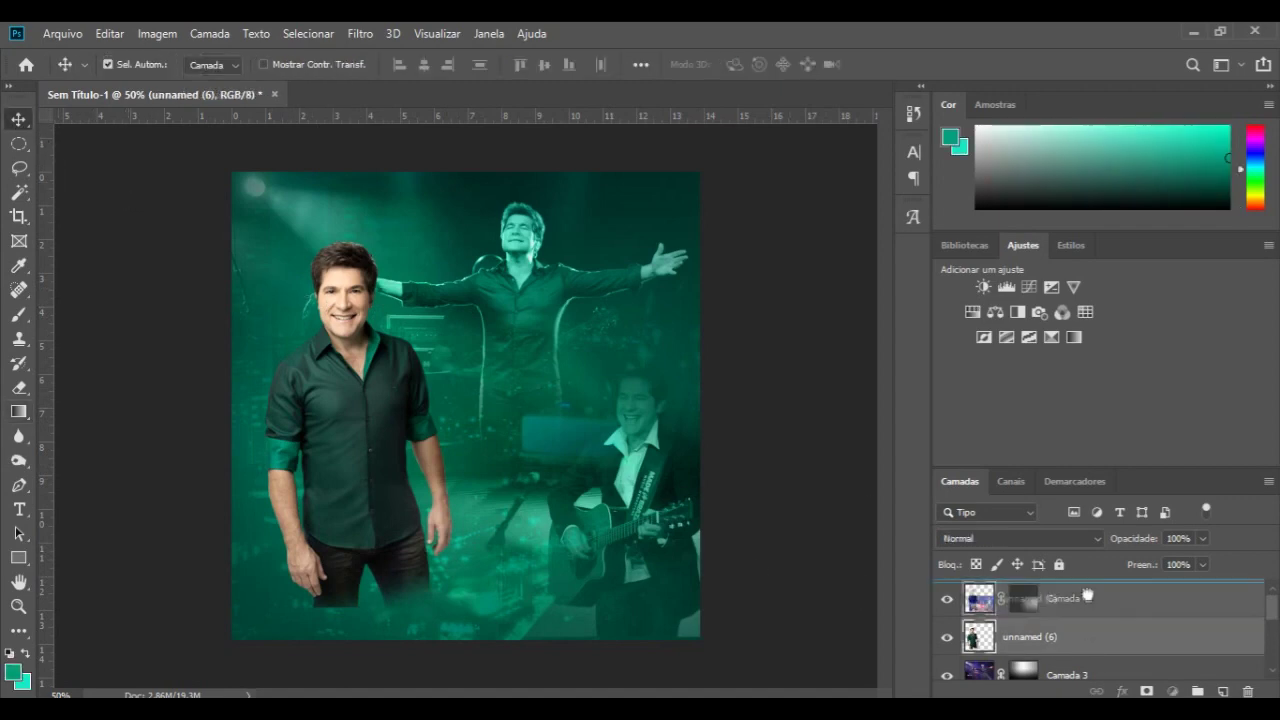
pyautogui.moveTo(361, 467); pyautogui.dragTo(502, 514)
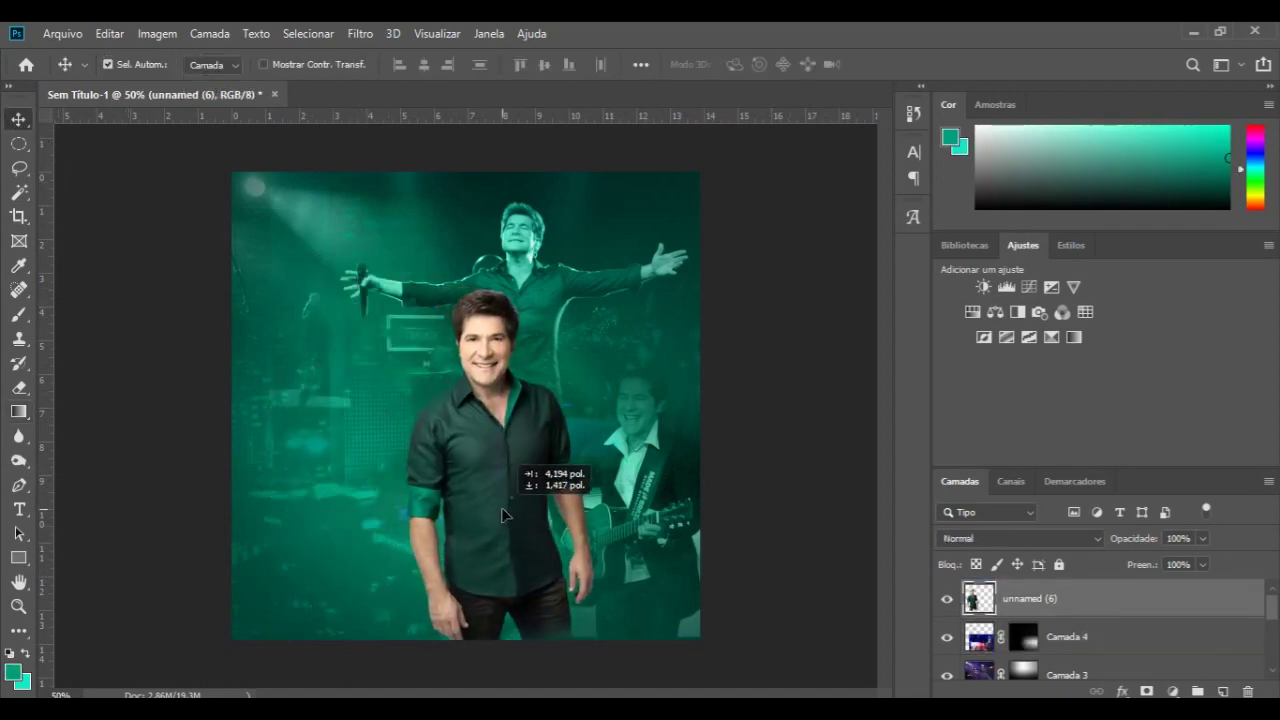
pyautogui.moveTo(502, 514); pyautogui.dragTo(516, 518)
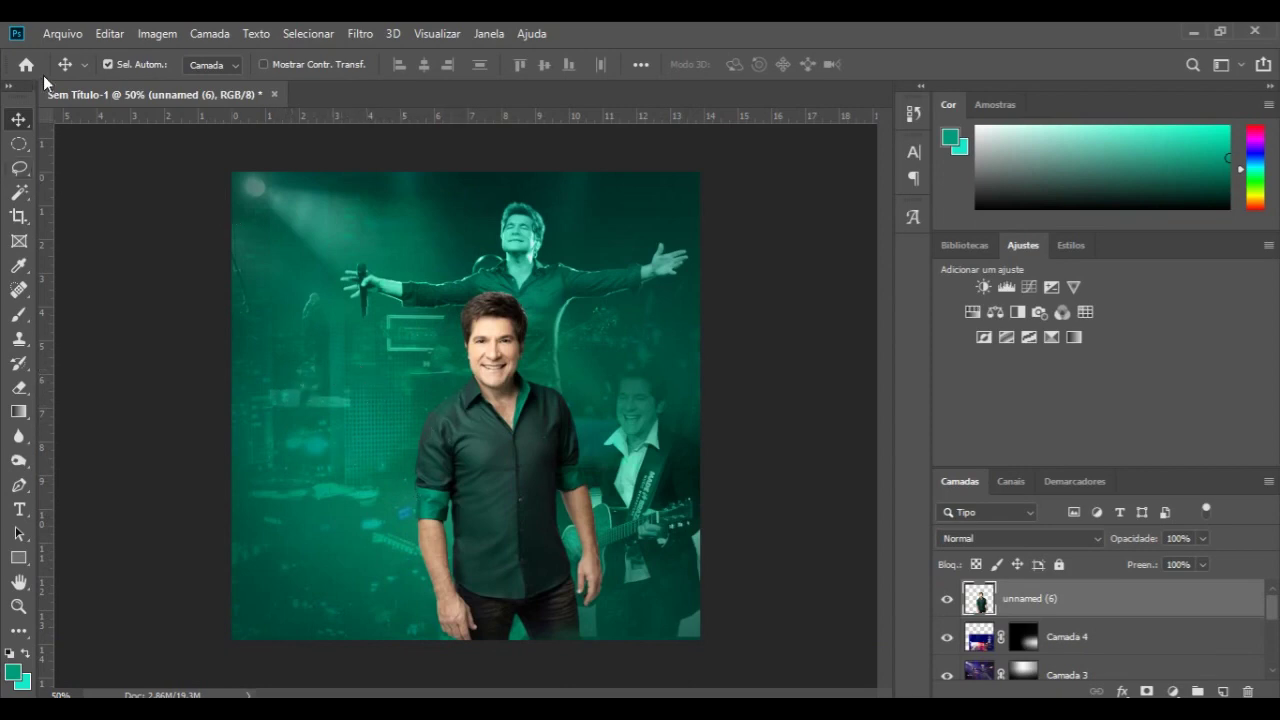
pyautogui.click(63, 34)
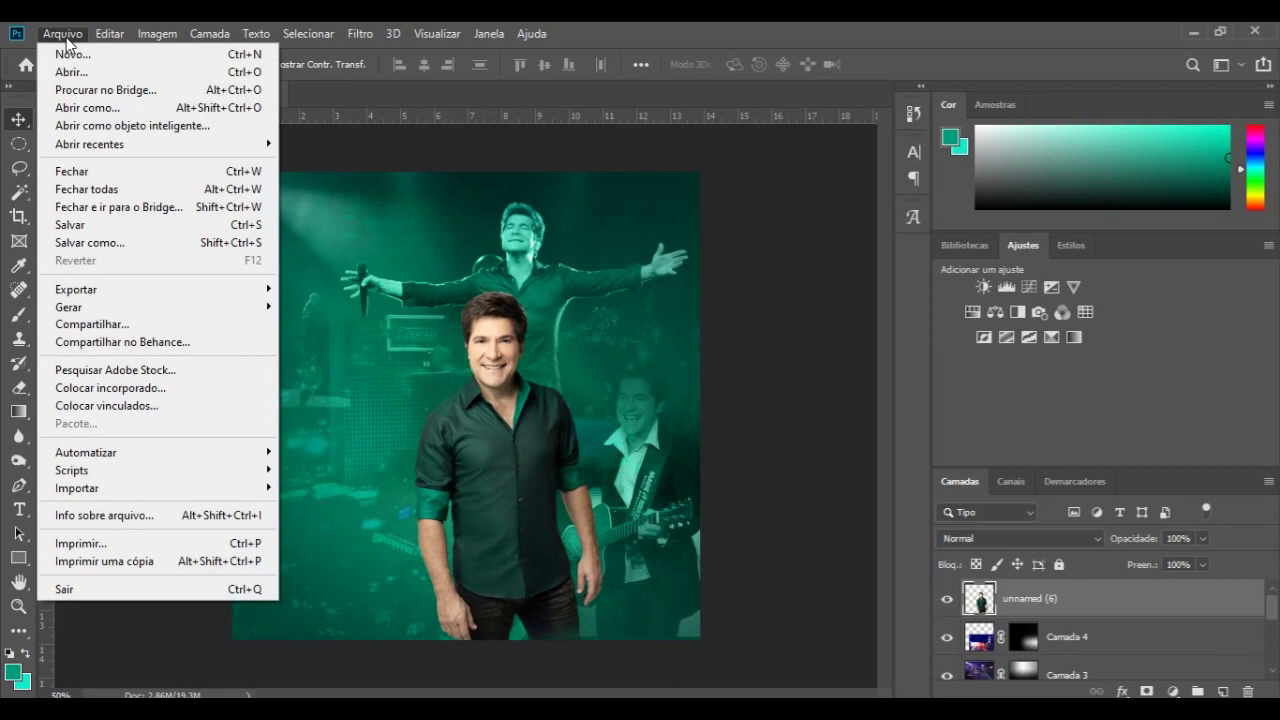
# - Place the unnamed (7) signature image as an embedded file via Colocar incorporado
pyautogui.click(110, 388)
pyautogui.scroll(-1, 400, 300)
pyautogui.scroll(-4, 460, 303)
pyautogui.scroll(-2, 460, 303)
pyautogui.scroll(-1, 460, 303)
pyautogui.scroll(-1, 460, 303)
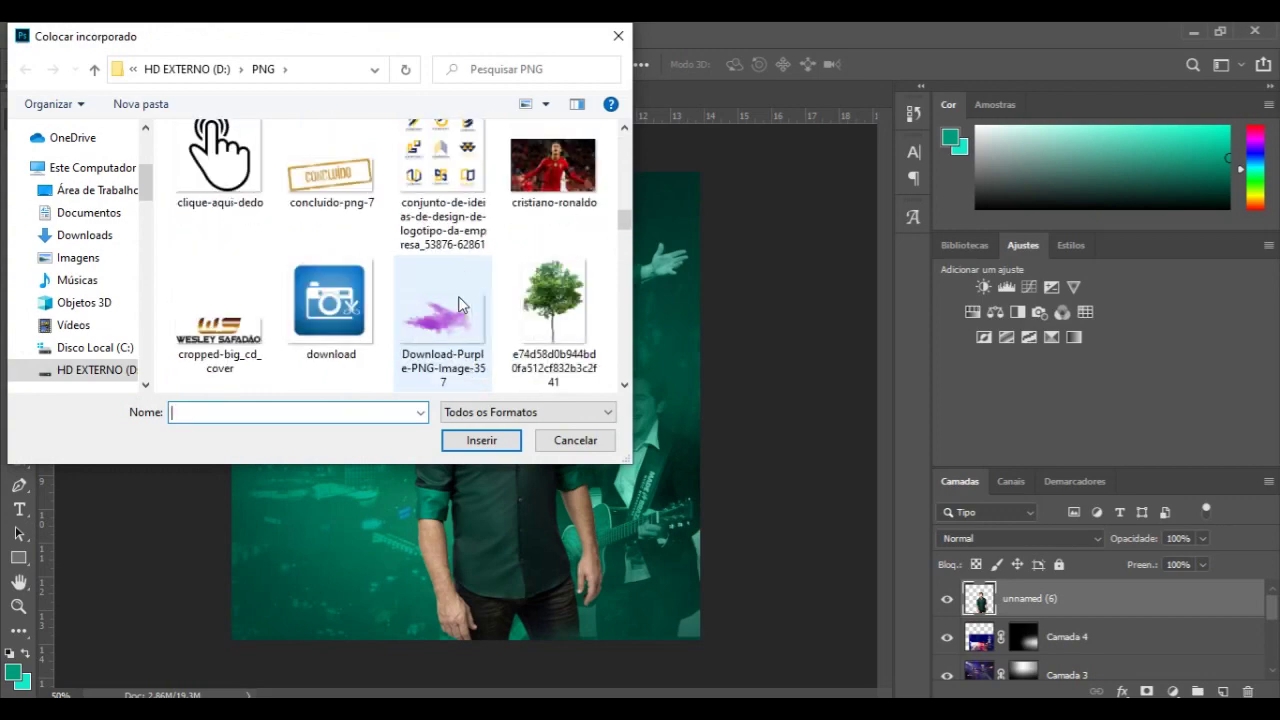
pyautogui.scroll(-2, 460, 303)
pyautogui.scroll(-2, 460, 303)
pyautogui.scroll(-2, 460, 303)
pyautogui.scroll(-1, 460, 303)
pyautogui.scroll(-1, 460, 303)
pyautogui.scroll(-2, 460, 303)
pyautogui.scroll(-1, 460, 303)
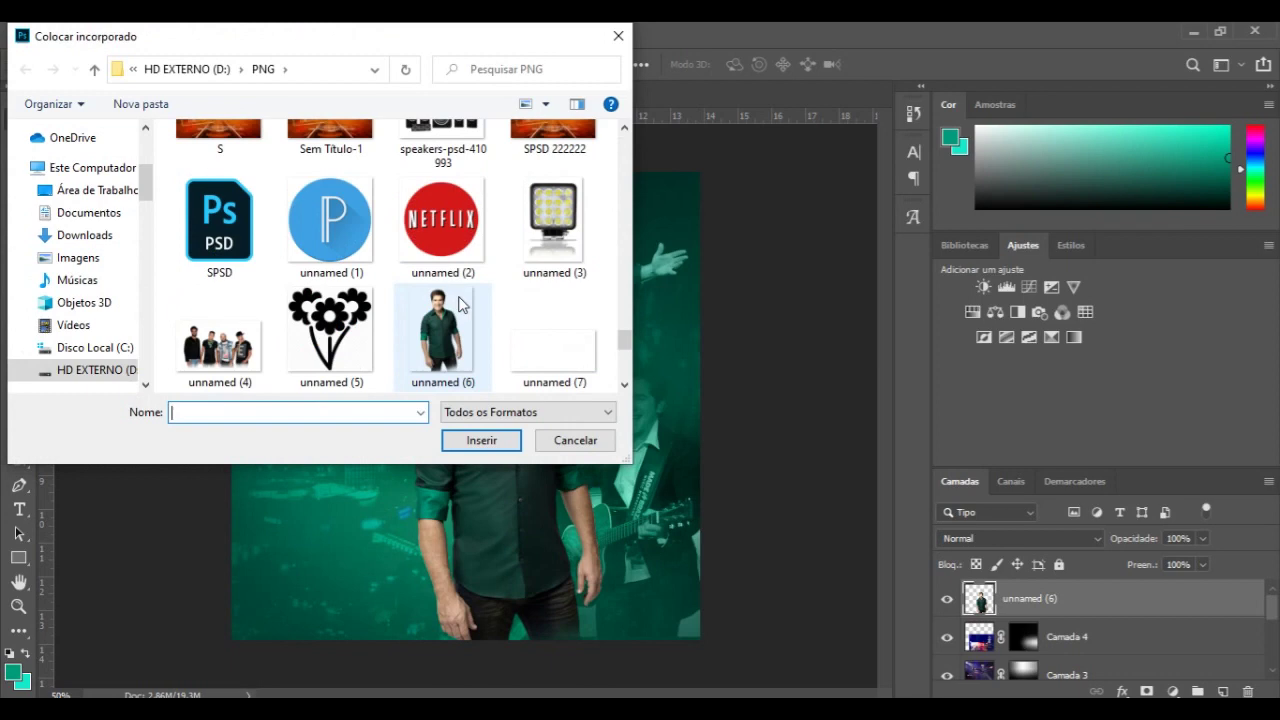
pyautogui.click(553, 340)
pyautogui.click(500, 441)
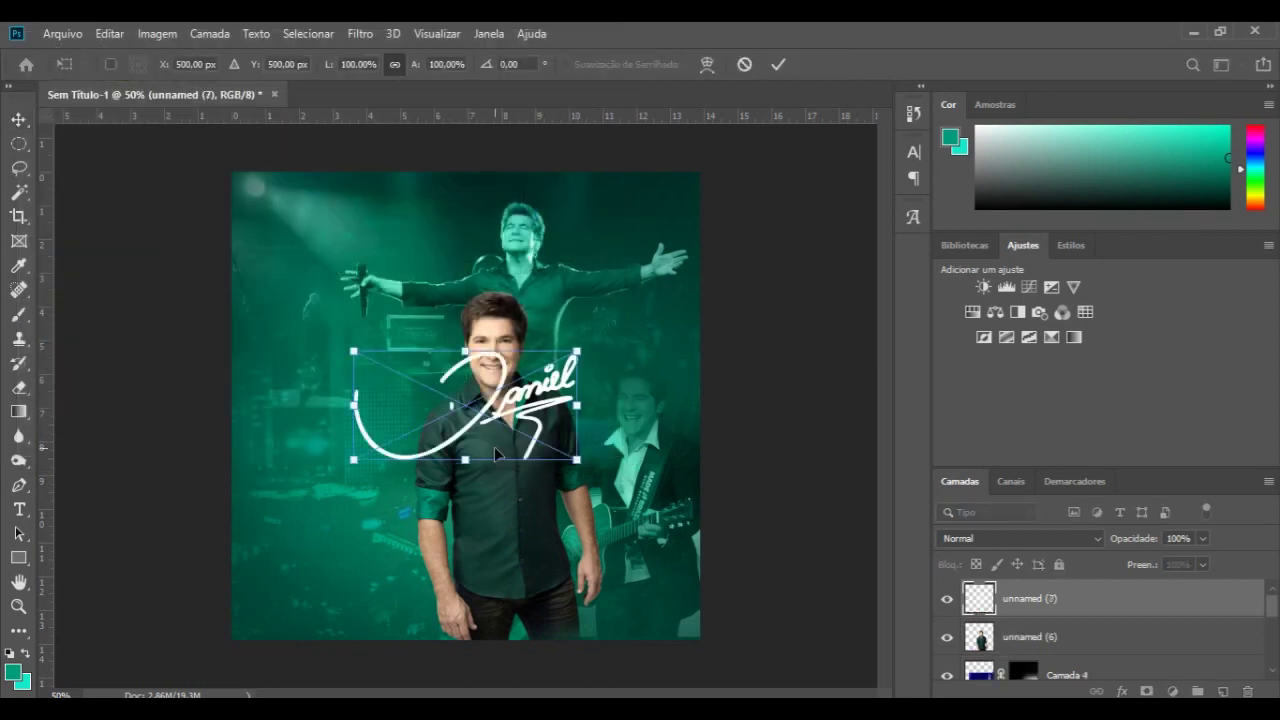
# - Position the white Daniel signature across the singer's lower body and commit it
pyautogui.moveTo(530, 418); pyautogui.dragTo(550, 549)
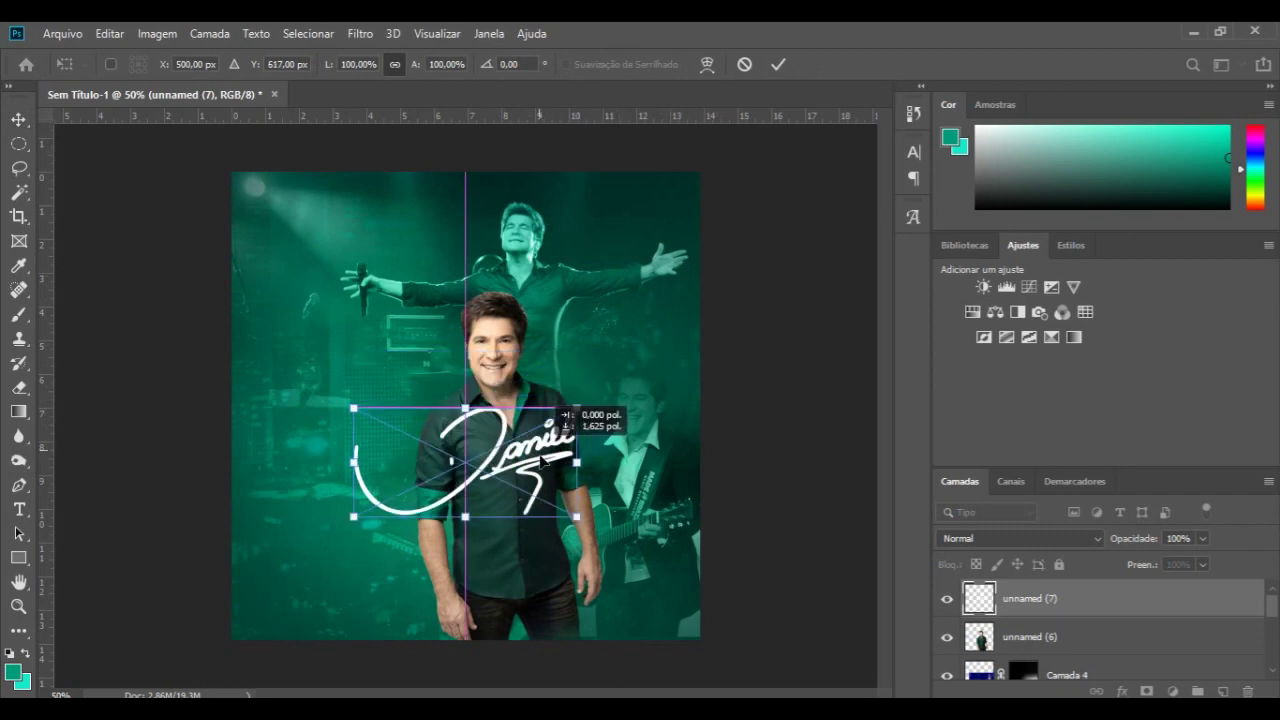
pyautogui.moveTo(565, 524)
pyautogui.mouseDown()
pyautogui.moveTo(590, 524)
pyautogui.moveTo(556, 524)
pyautogui.mouseUp()
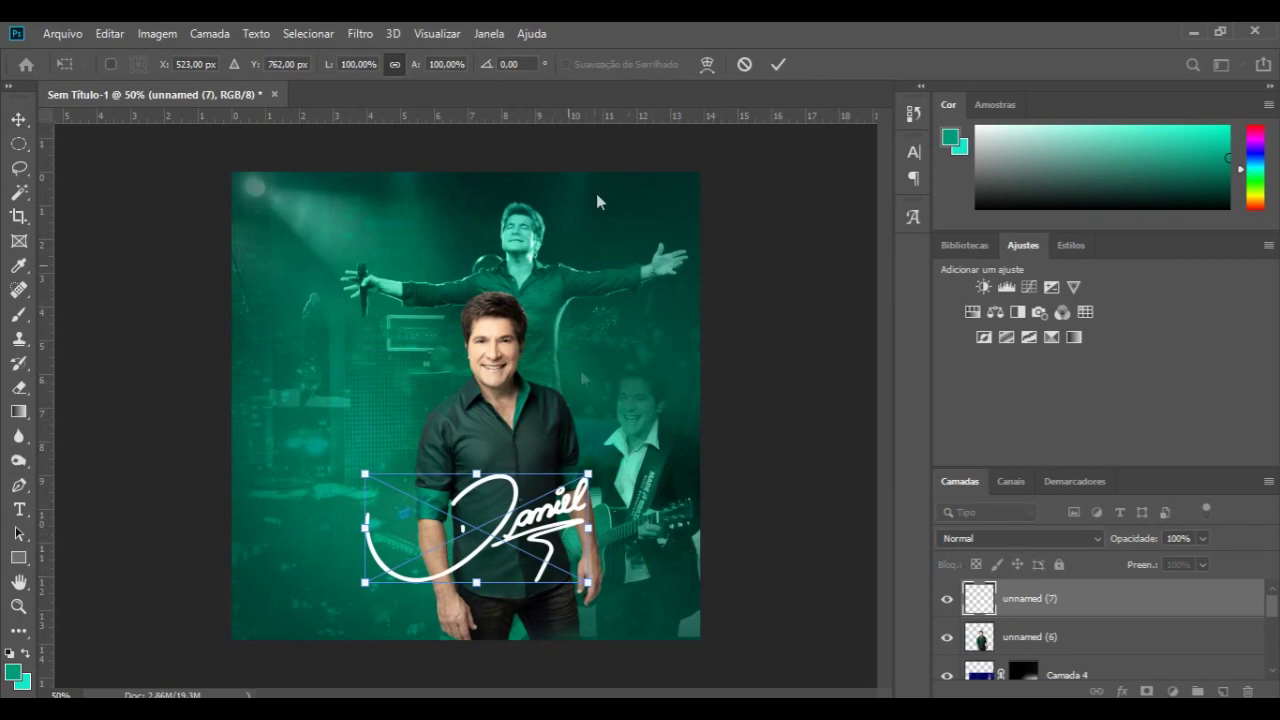
pyautogui.click(778, 64)
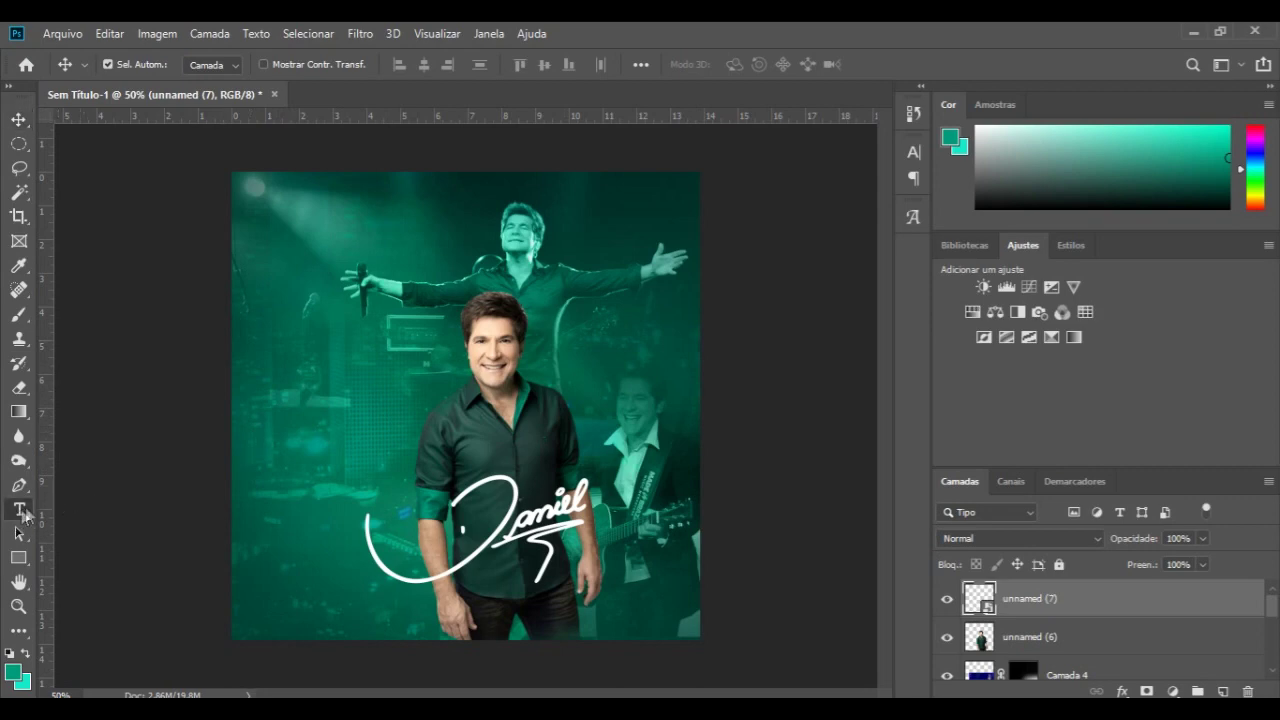
# - Draw a circle at the poster's upper left with the Ellipse tool
pyautogui.click(18, 559)
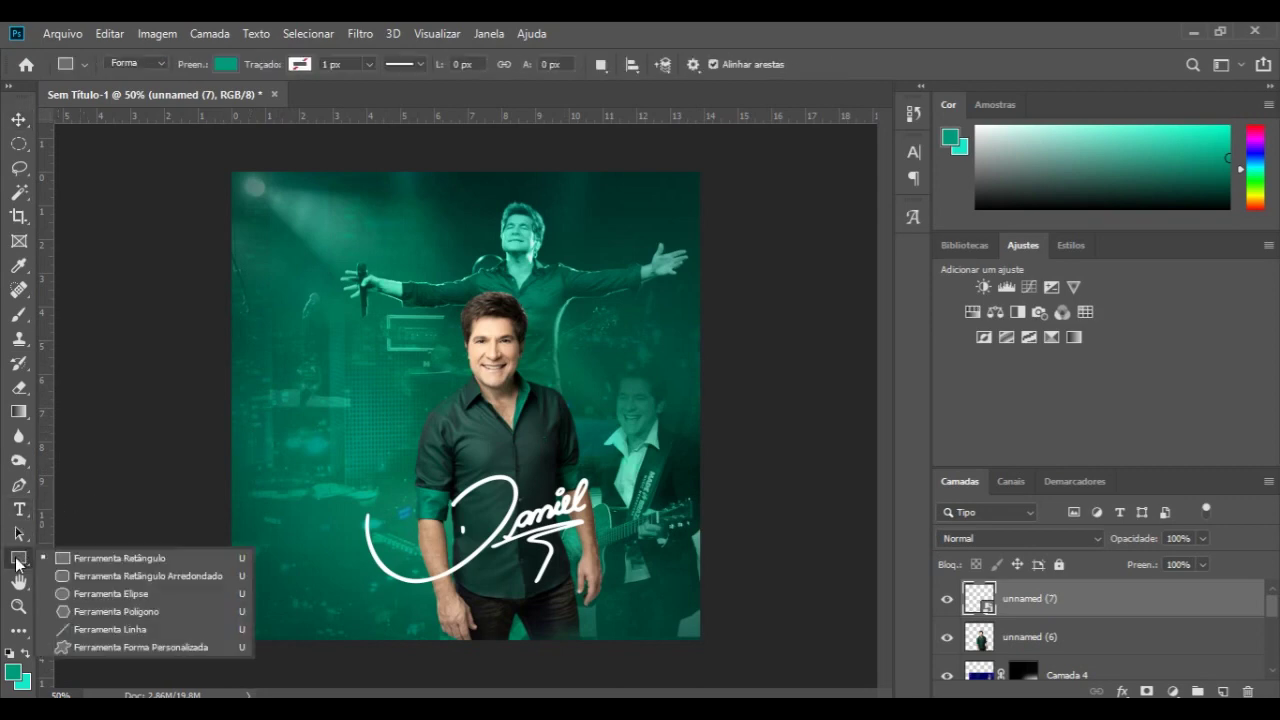
pyautogui.click(82, 592)
pyautogui.moveTo(257, 379); pyautogui.dragTo(298, 418)
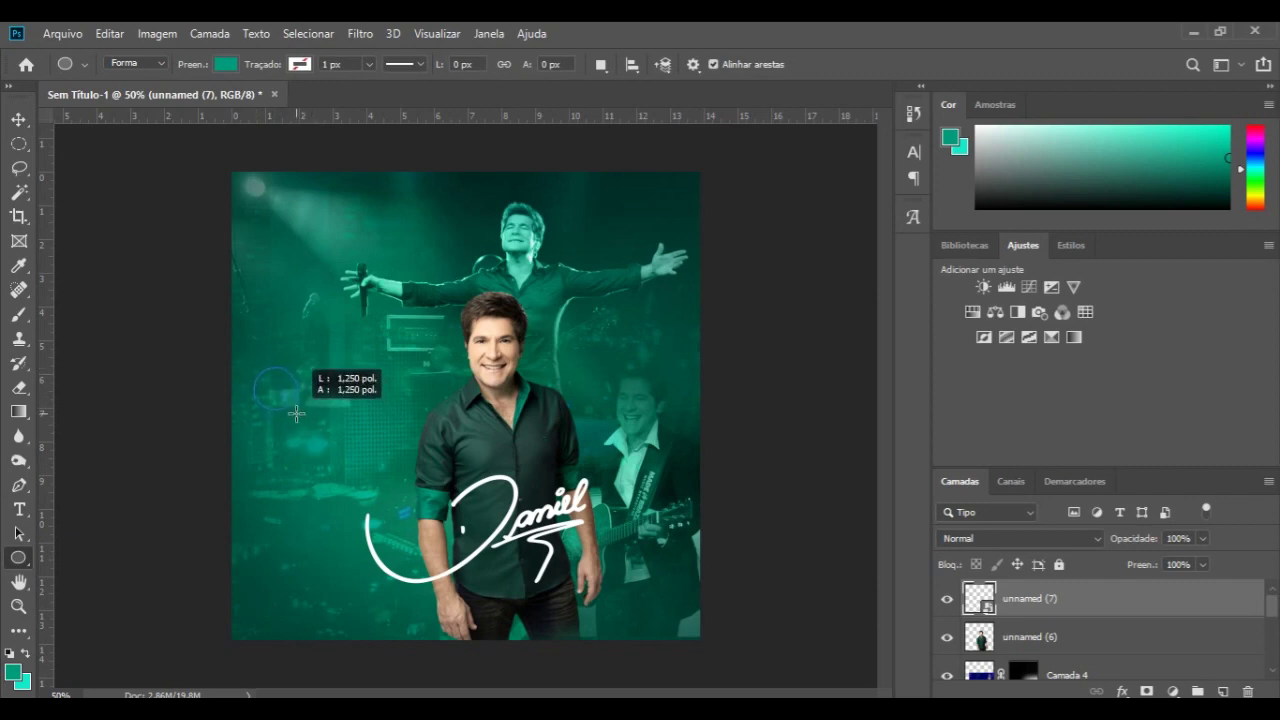
pyautogui.moveTo(298, 418); pyautogui.dragTo(347, 482)
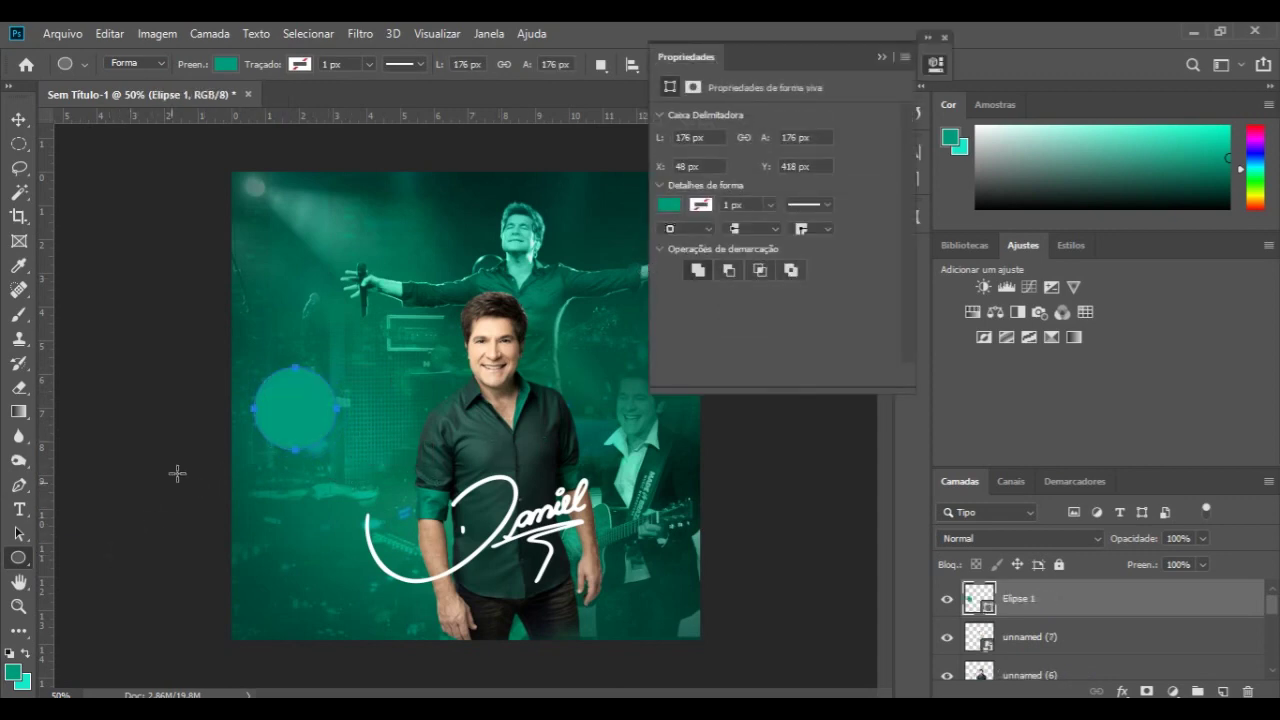
# - Fill the circle white and duplicate it as Elipse 1 copiar
pyautogui.click(226, 64)
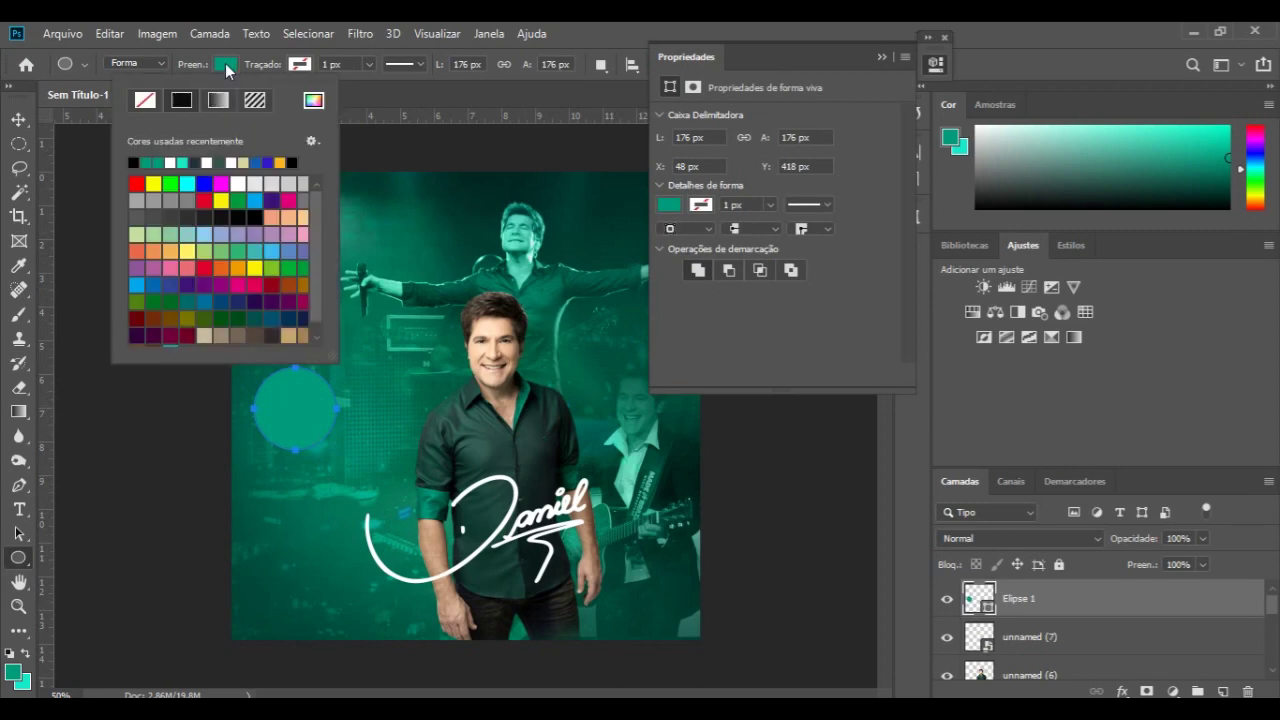
pyautogui.click(389, 145)
pyautogui.click(389, 145)
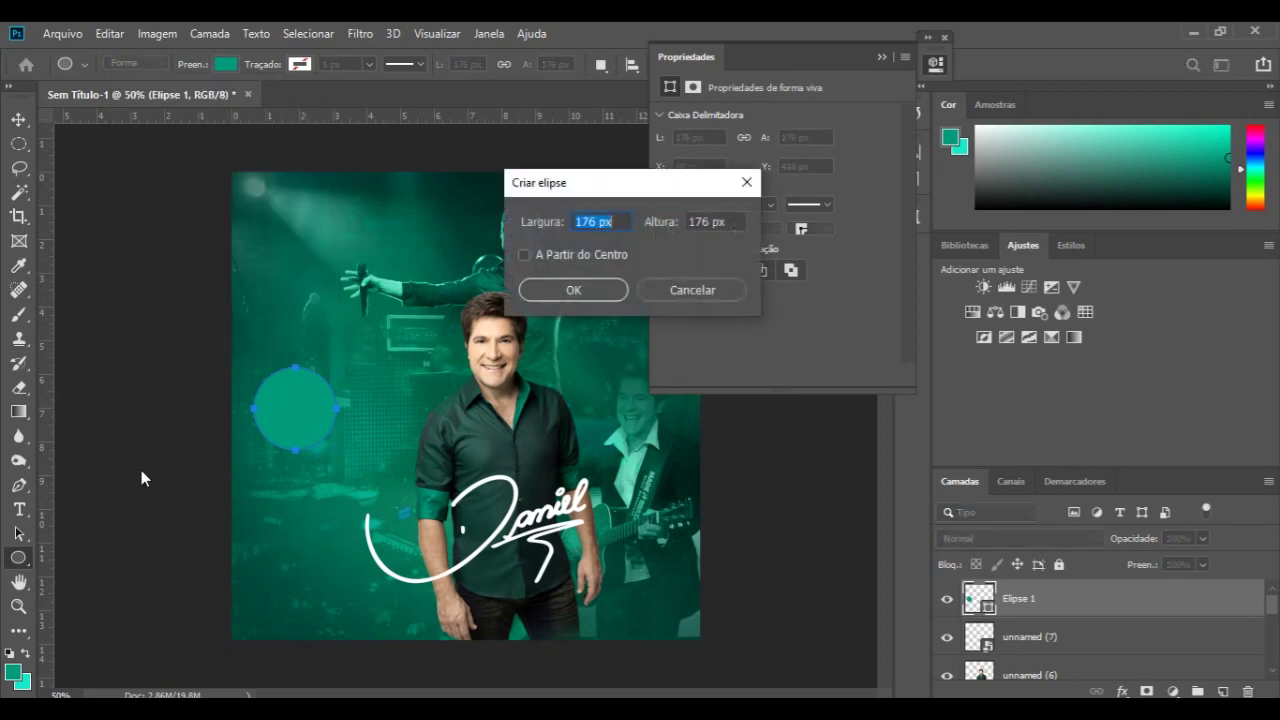
pyautogui.click(746, 182)
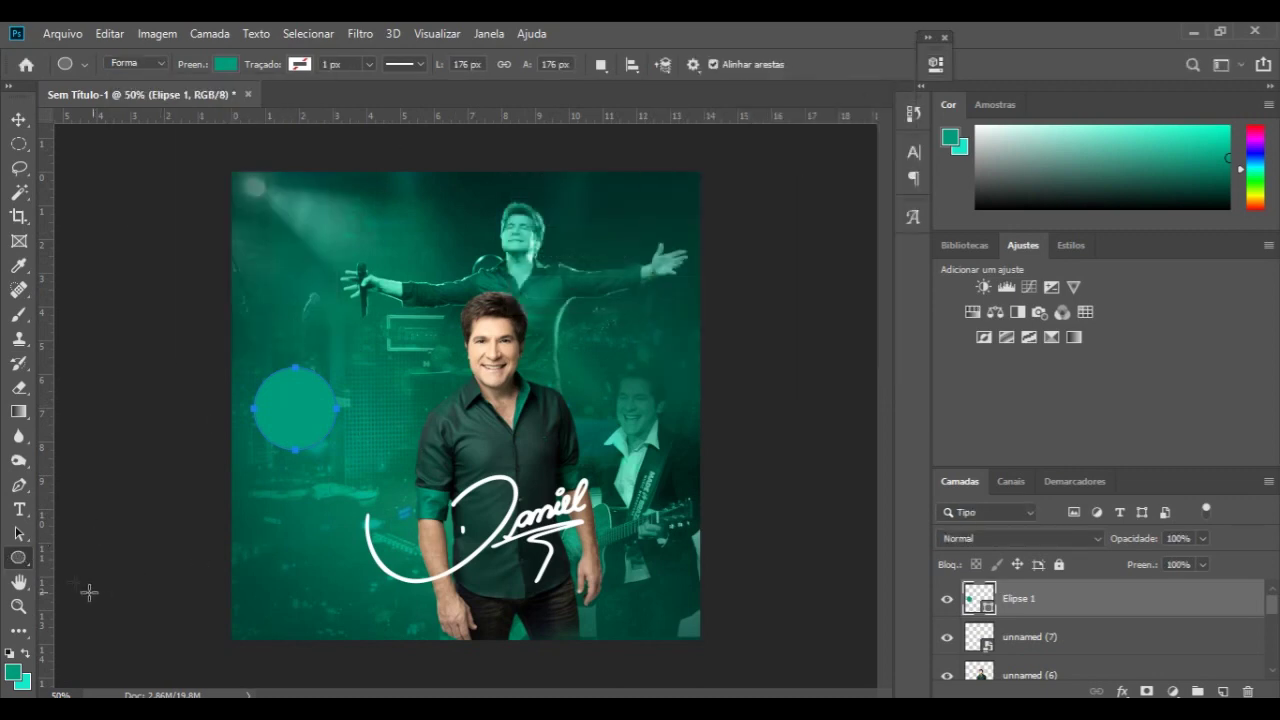
pyautogui.rightClick(22, 563)
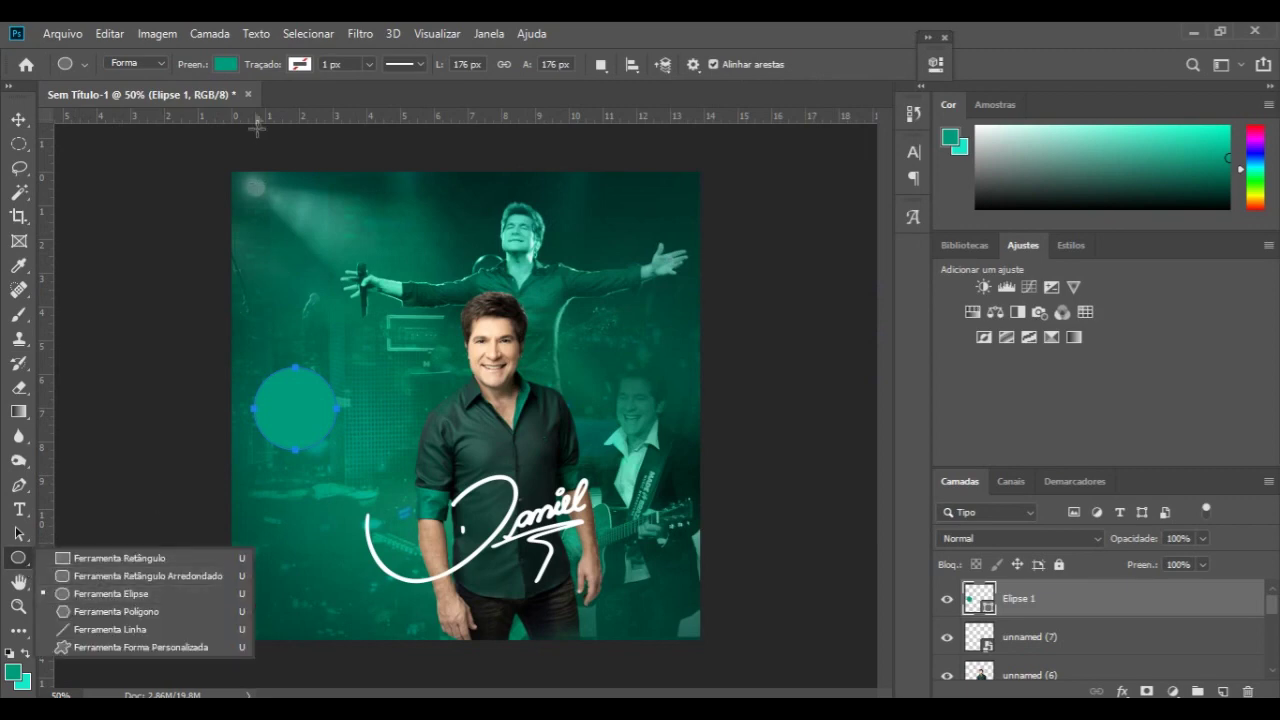
pyautogui.click(226, 65)
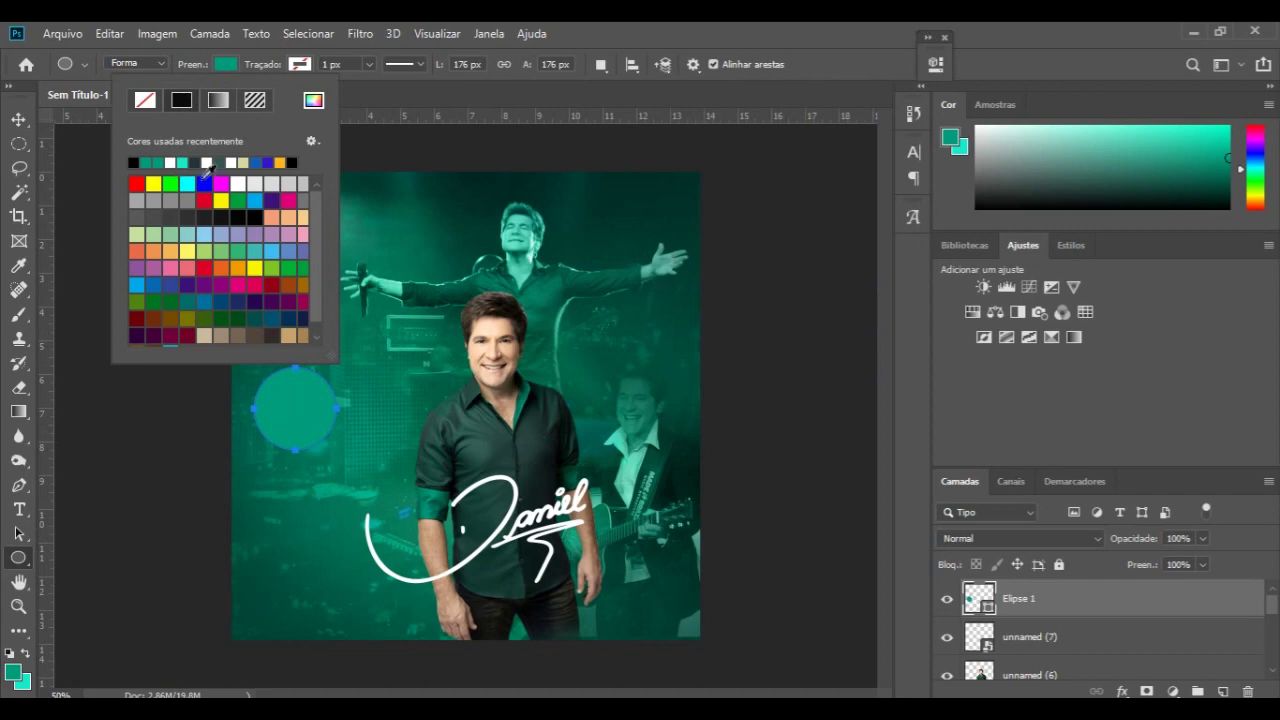
pyautogui.click(171, 162)
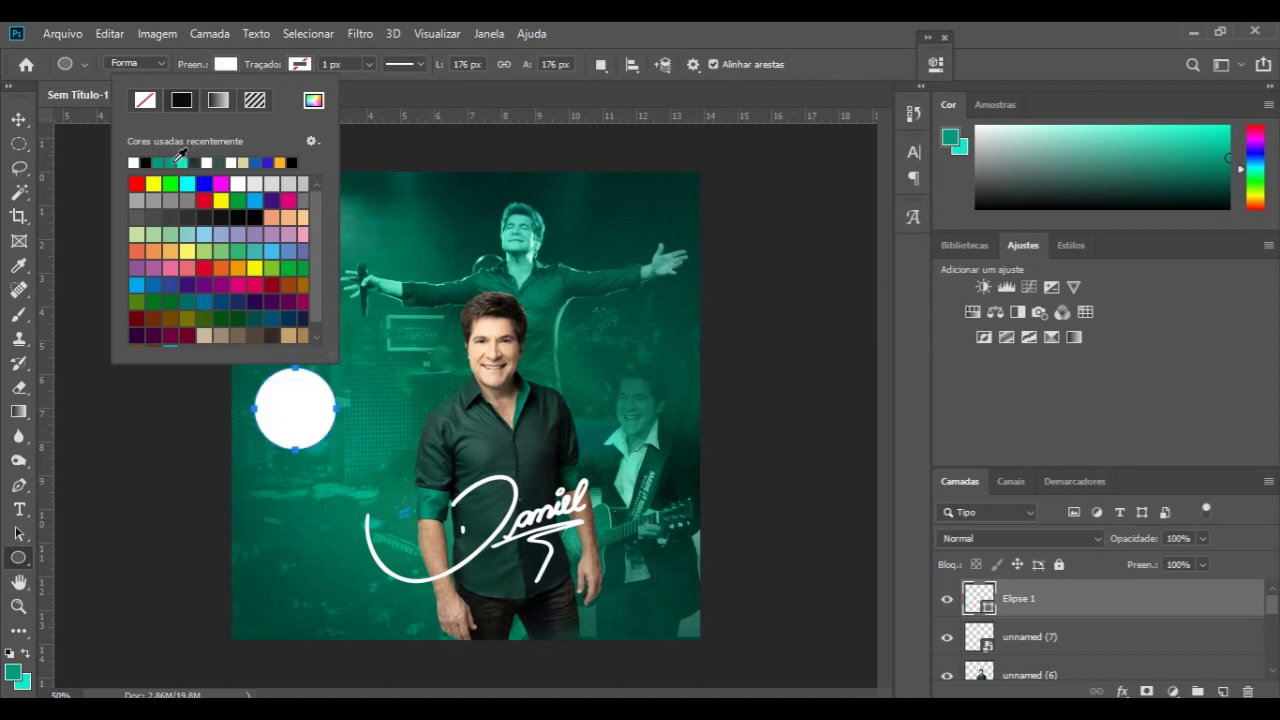
pyautogui.click(765, 228)
pyautogui.click(765, 229)
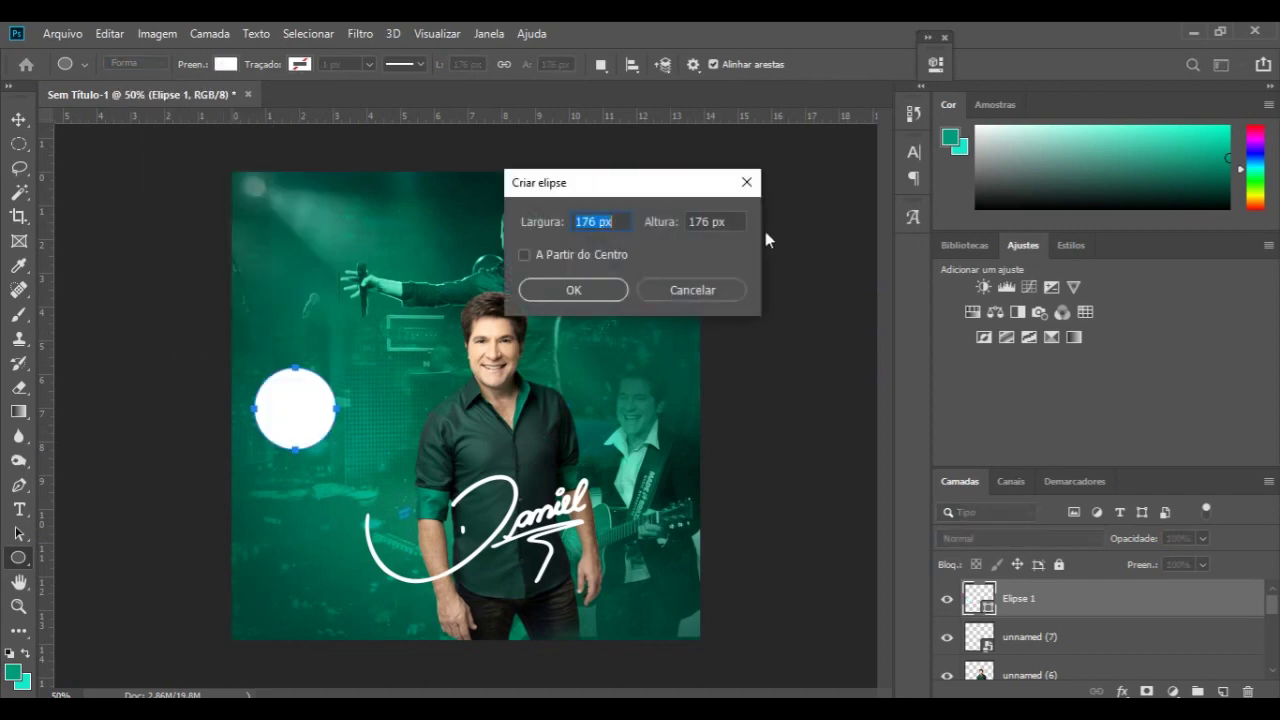
pyautogui.click(748, 180)
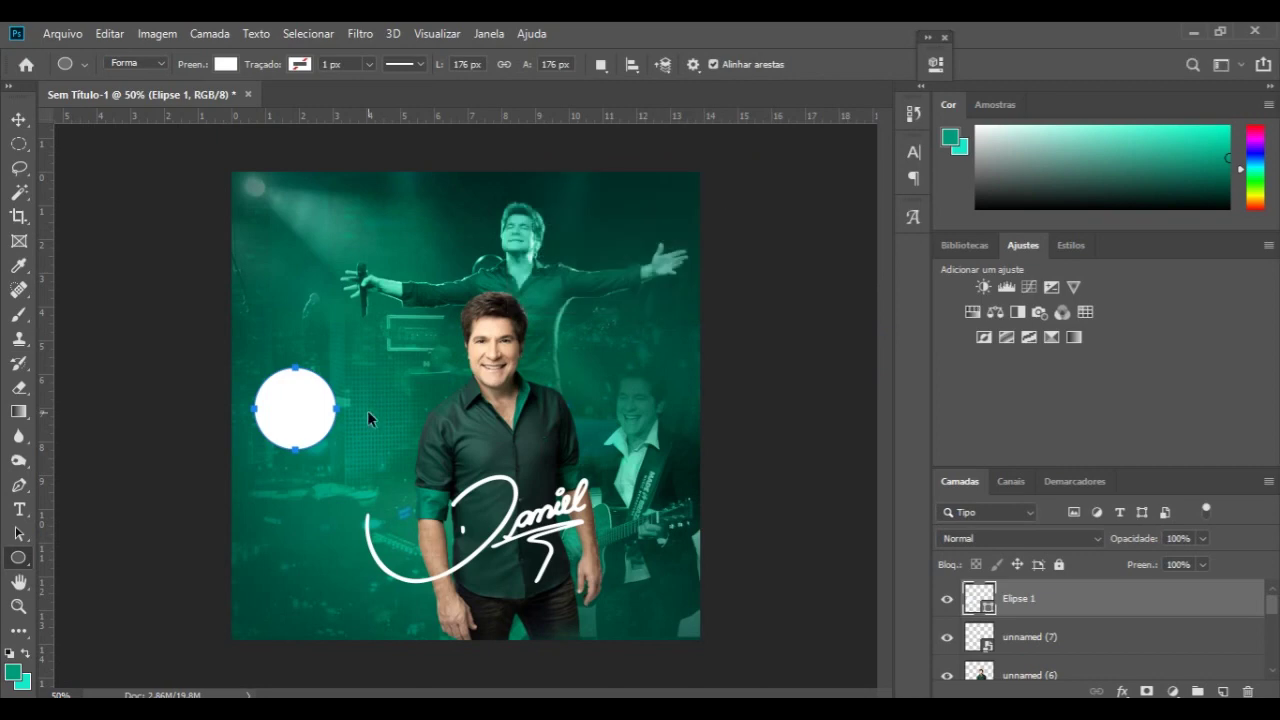
pyautogui.hotkey('ctrl', 'j')
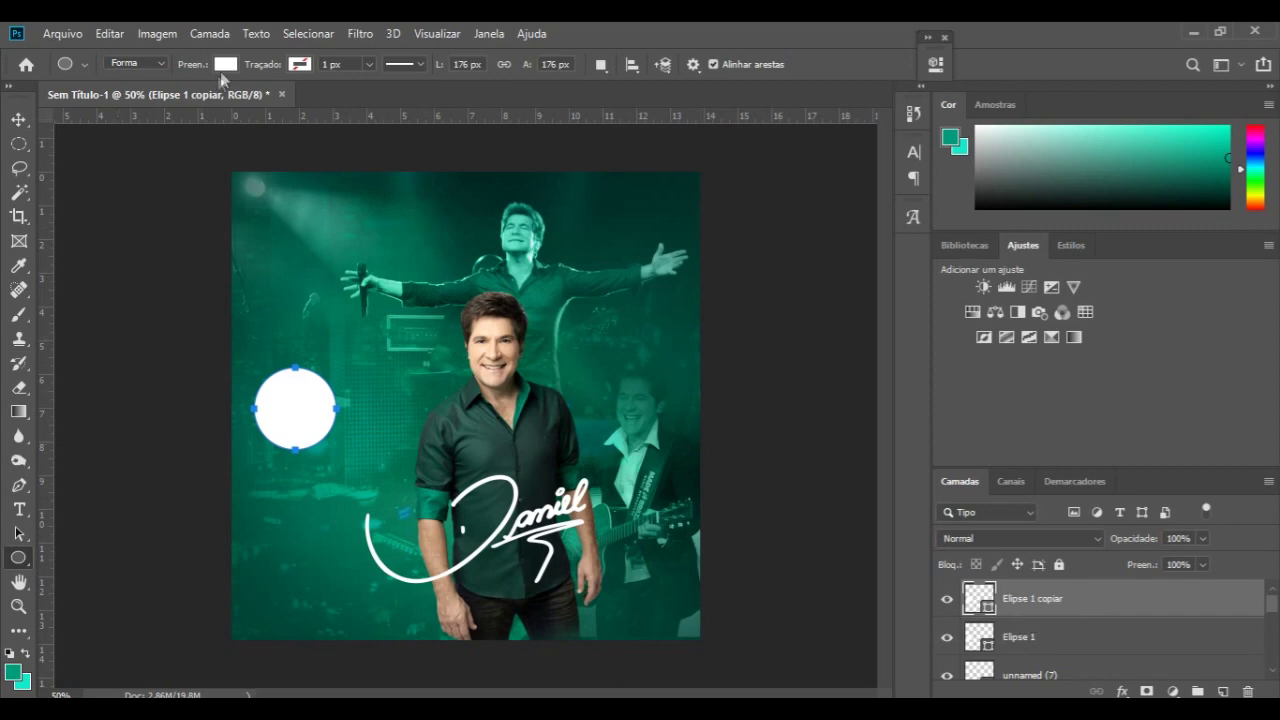
# - Change the copied circle's fill to teal
pyautogui.click(225, 64)
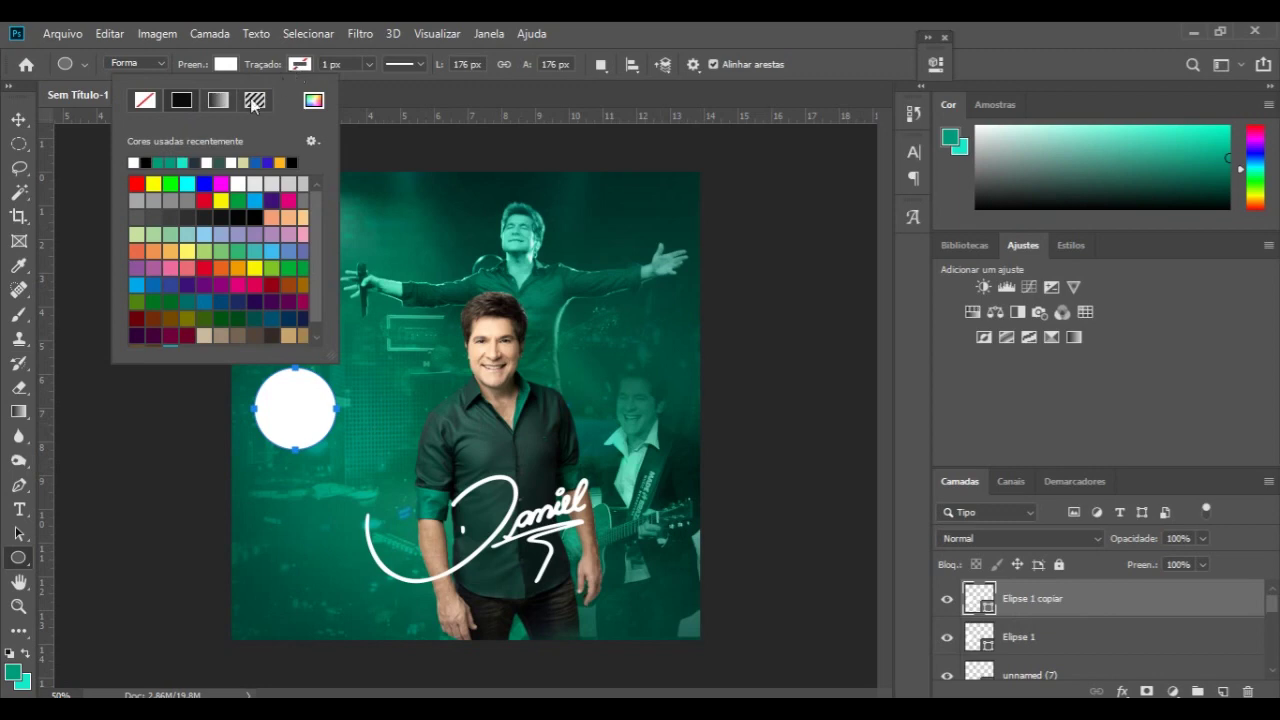
pyautogui.click(163, 160)
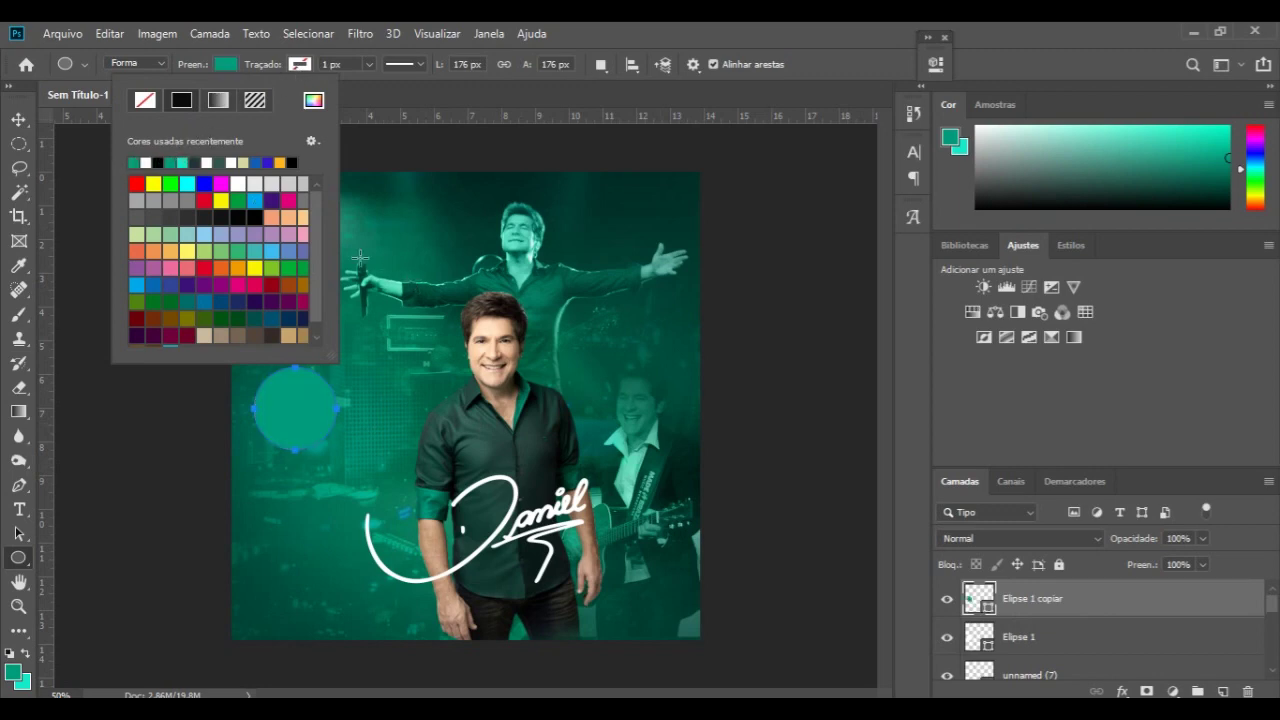
pyautogui.click(491, 100)
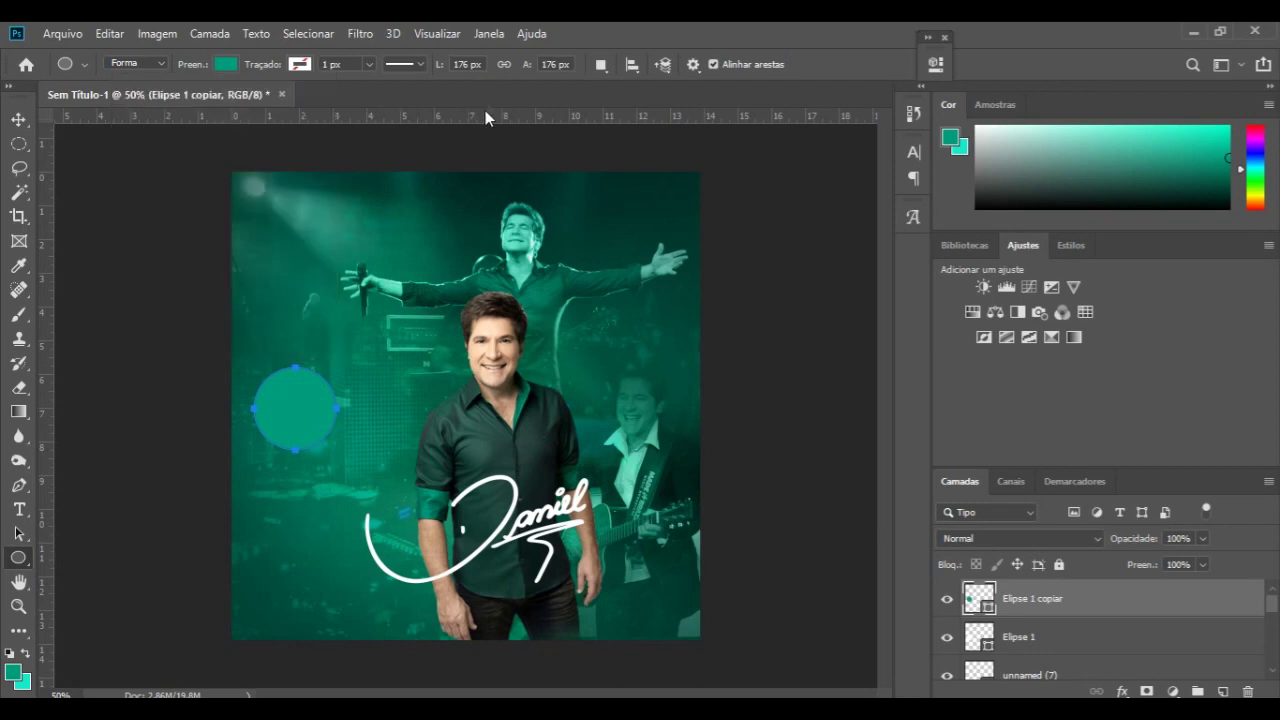
# - Scale the teal copy to about 83.5% and centre it inside the white circle
pyautogui.hotkey('ctrl', 't')
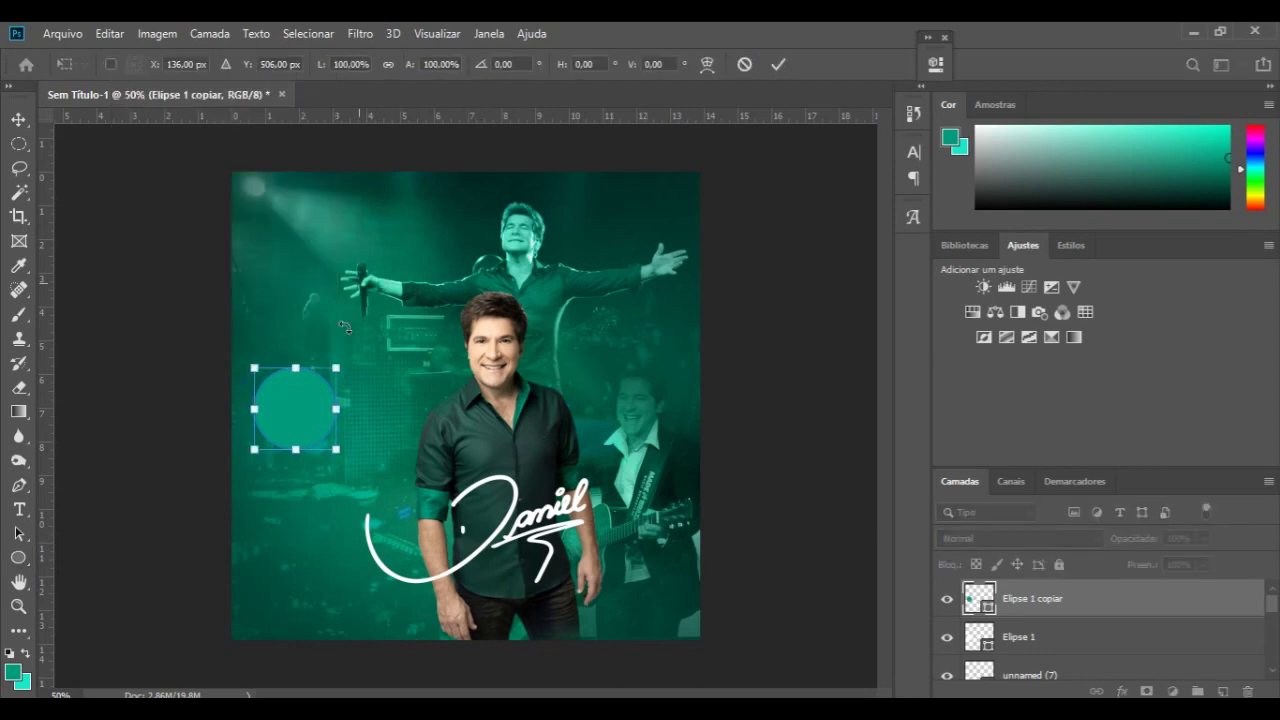
pyautogui.moveTo(335, 449); pyautogui.dragTo(298, 418)
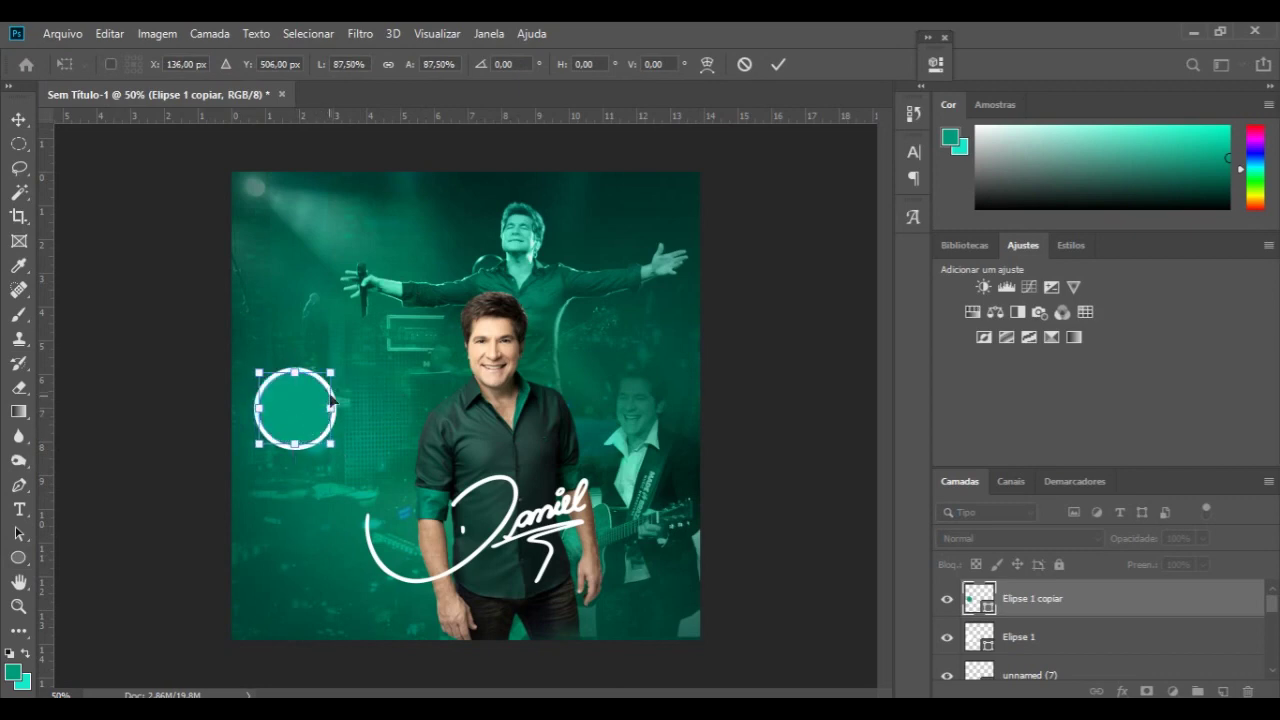
pyautogui.moveTo(331, 372); pyautogui.dragTo(306, 407)
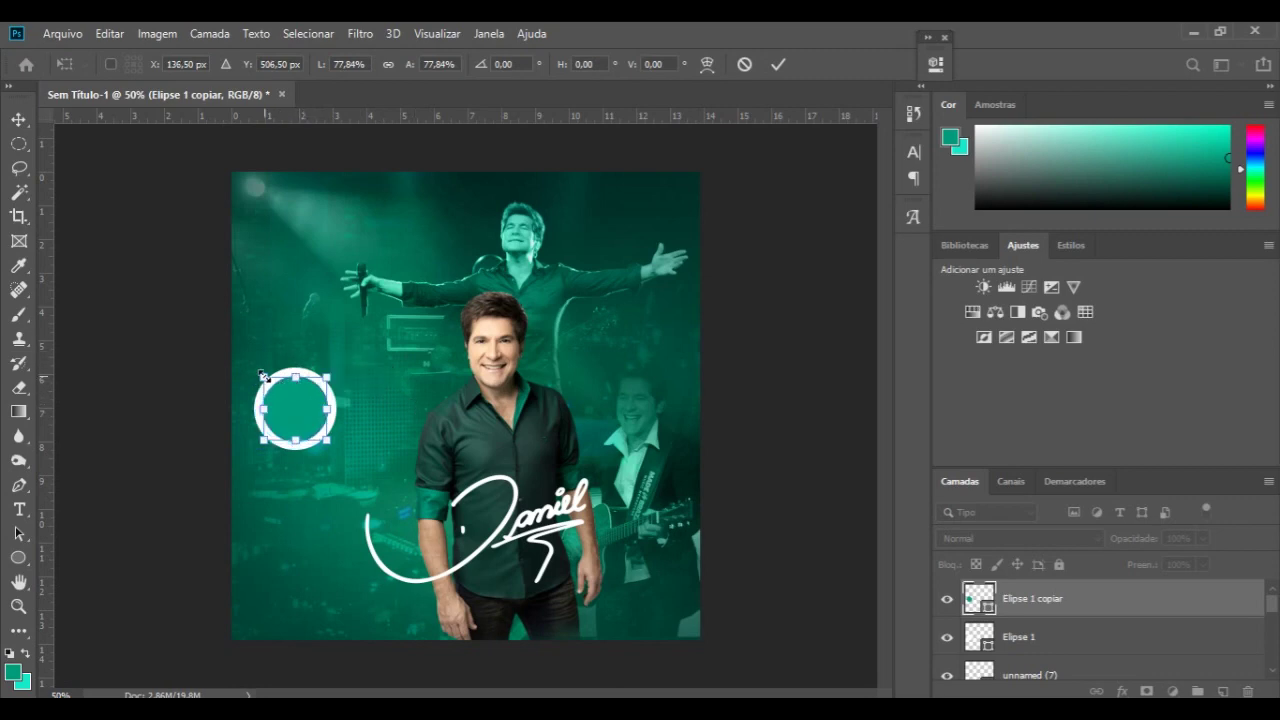
pyautogui.moveTo(259, 373); pyautogui.dragTo(254, 368)
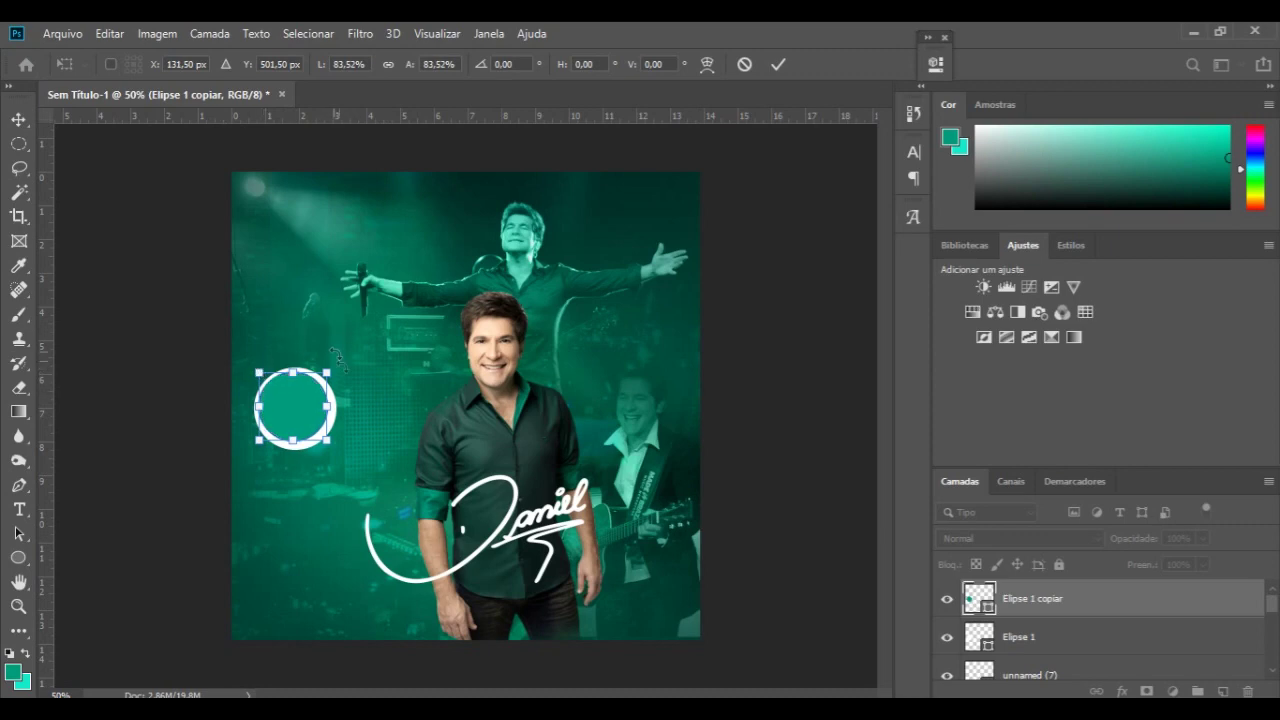
pyautogui.press('Right')
pyautogui.press('Right')
pyautogui.press('Right')
pyautogui.press('Right')
pyautogui.press('Right')
pyautogui.press('Right')
pyautogui.press('Right')
pyautogui.press('Right')
pyautogui.press('Down')
pyautogui.press('Down')
pyautogui.press('Down')
pyautogui.press('Down')
pyautogui.press('Down')
pyautogui.press('Left')
pyautogui.press('Left')
pyautogui.press('Left')
pyautogui.press('Left')
pyautogui.press('Left')
pyautogui.press('Left')
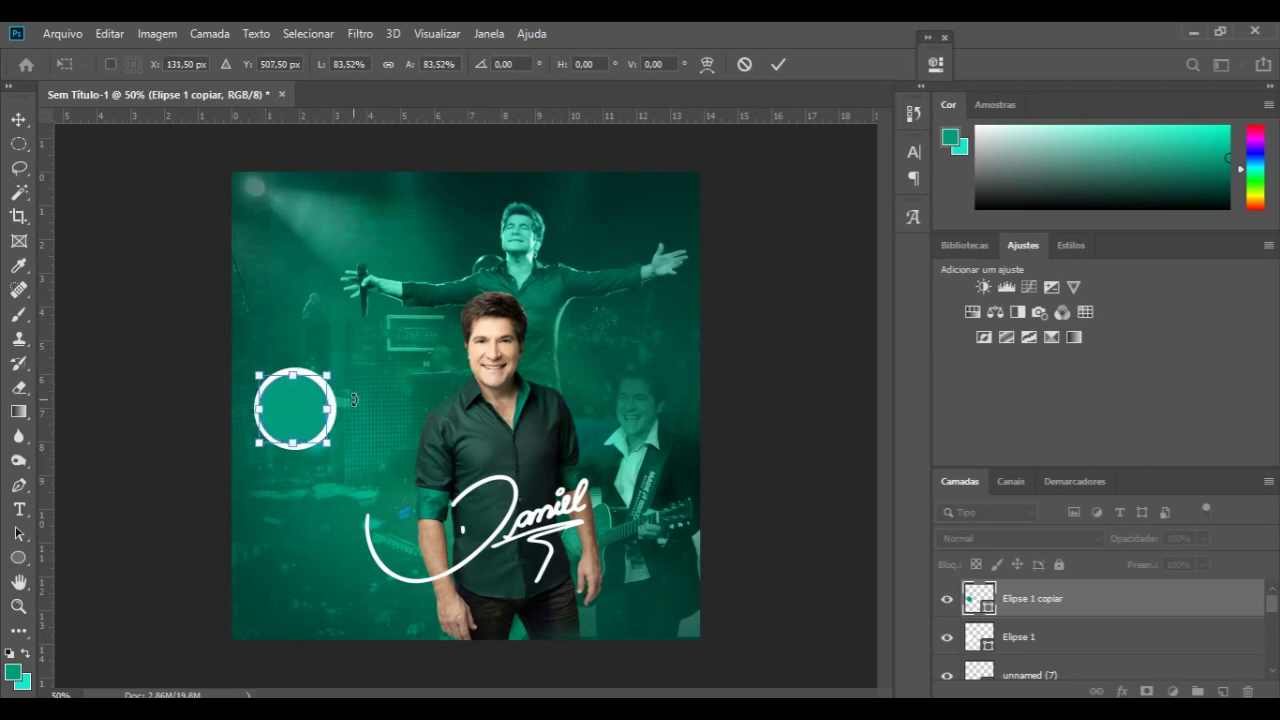
pyautogui.press('Right')
pyautogui.press('Right')
pyautogui.press('Right')
pyautogui.press('Right')
pyautogui.press('Up')
pyautogui.press('Up')
pyautogui.press('Up')
pyautogui.press('Up')
pyautogui.press('Down')
pyautogui.press('Down')
pyautogui.press('Down')
pyautogui.press('Down')
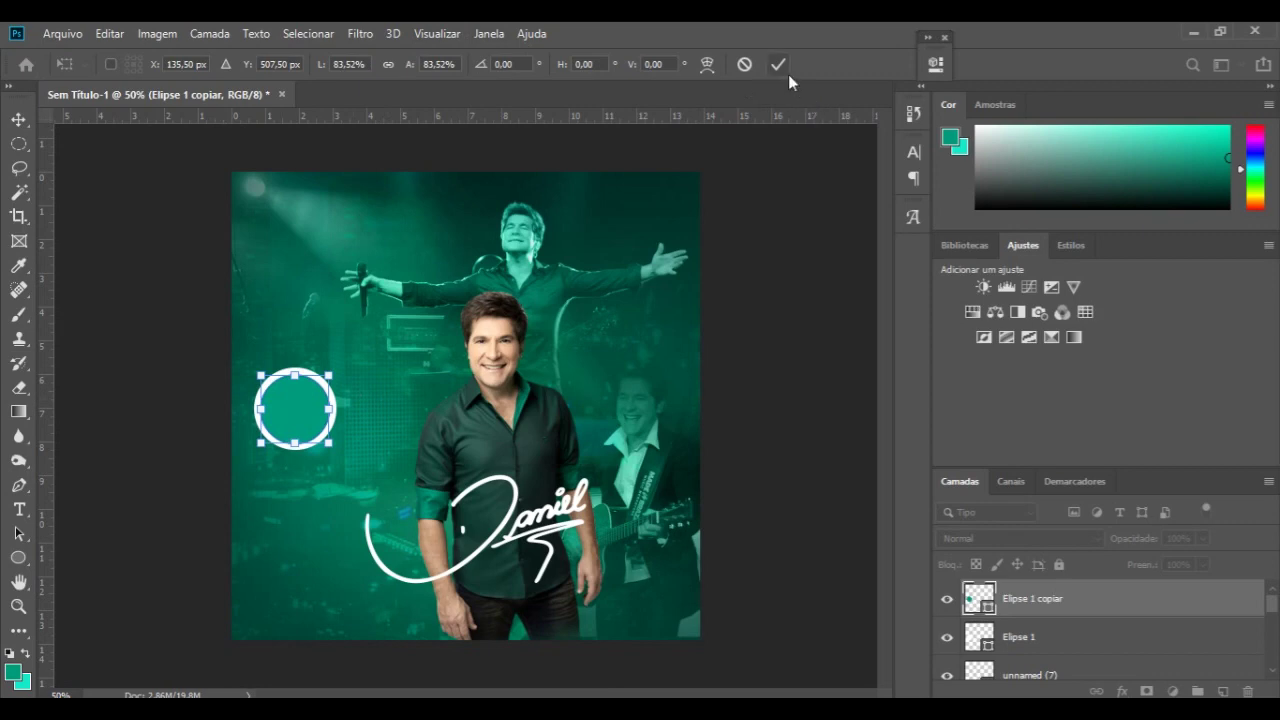
pyautogui.click(780, 65)
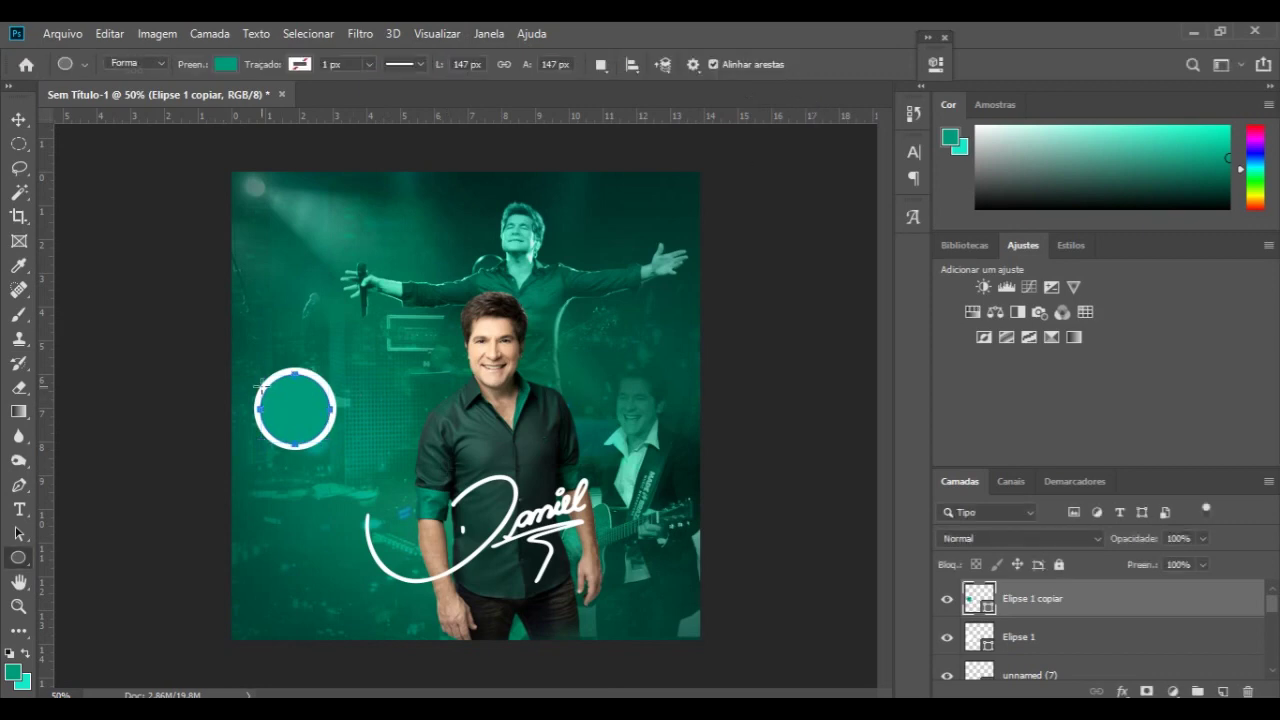
pyautogui.click(18, 119)
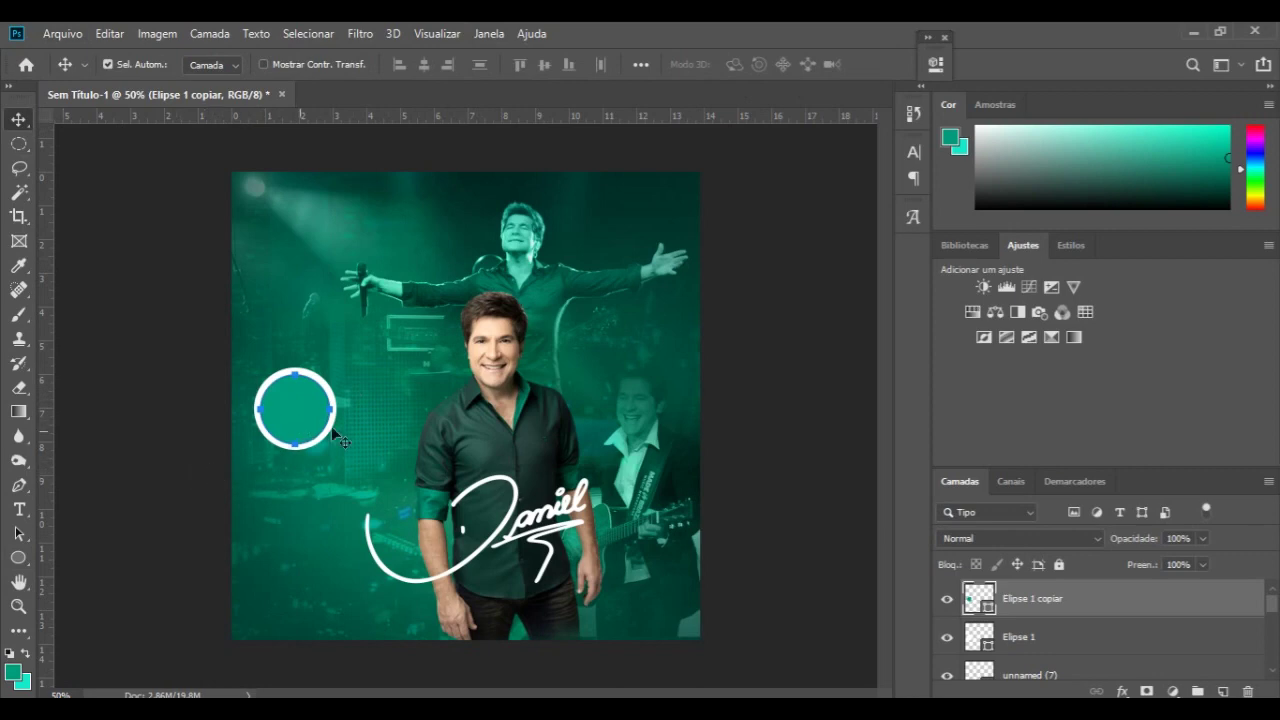
# - Add a new text layer reading 23
pyautogui.click(18, 511)
pyautogui.click(297, 246)
pyautogui.moveTo(440, 238); pyautogui.dragTo(271, 240)
pyautogui.press('BackSpace')
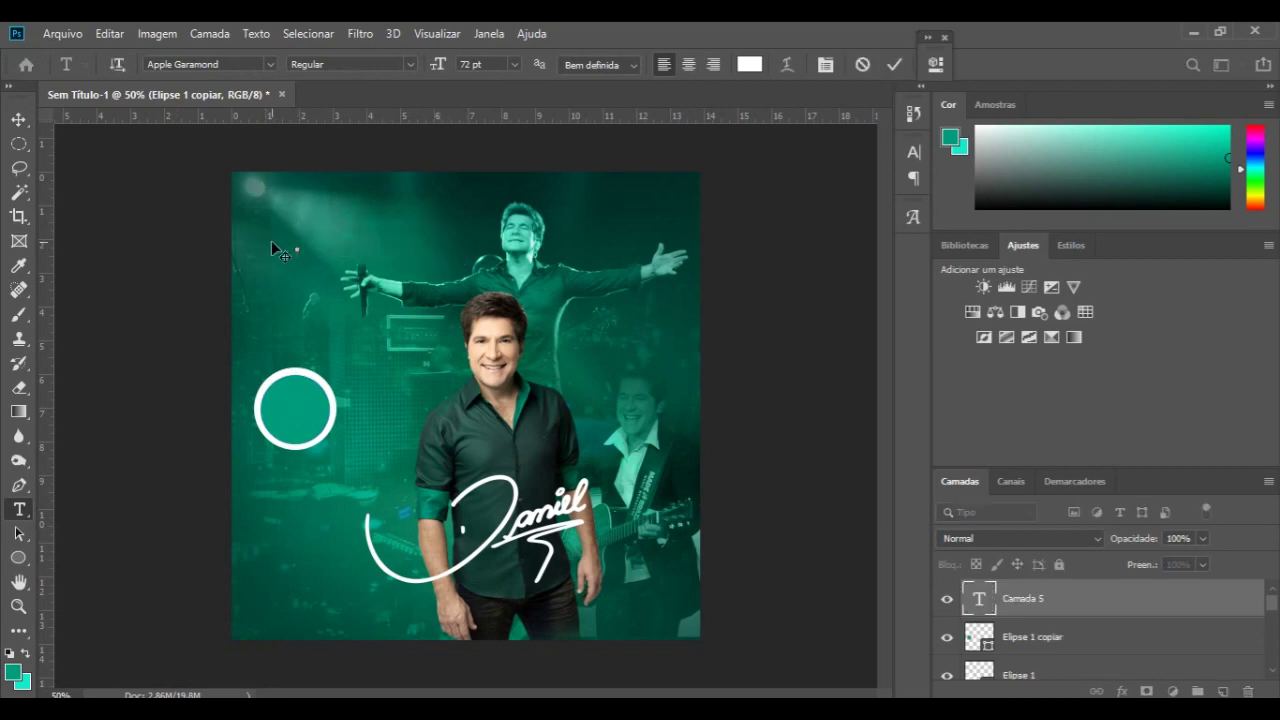
pyautogui.write('23')
pyautogui.click(894, 64)
# - Move the 23 into the circle badge, enlarge it and centre it
pyautogui.click(18, 119)
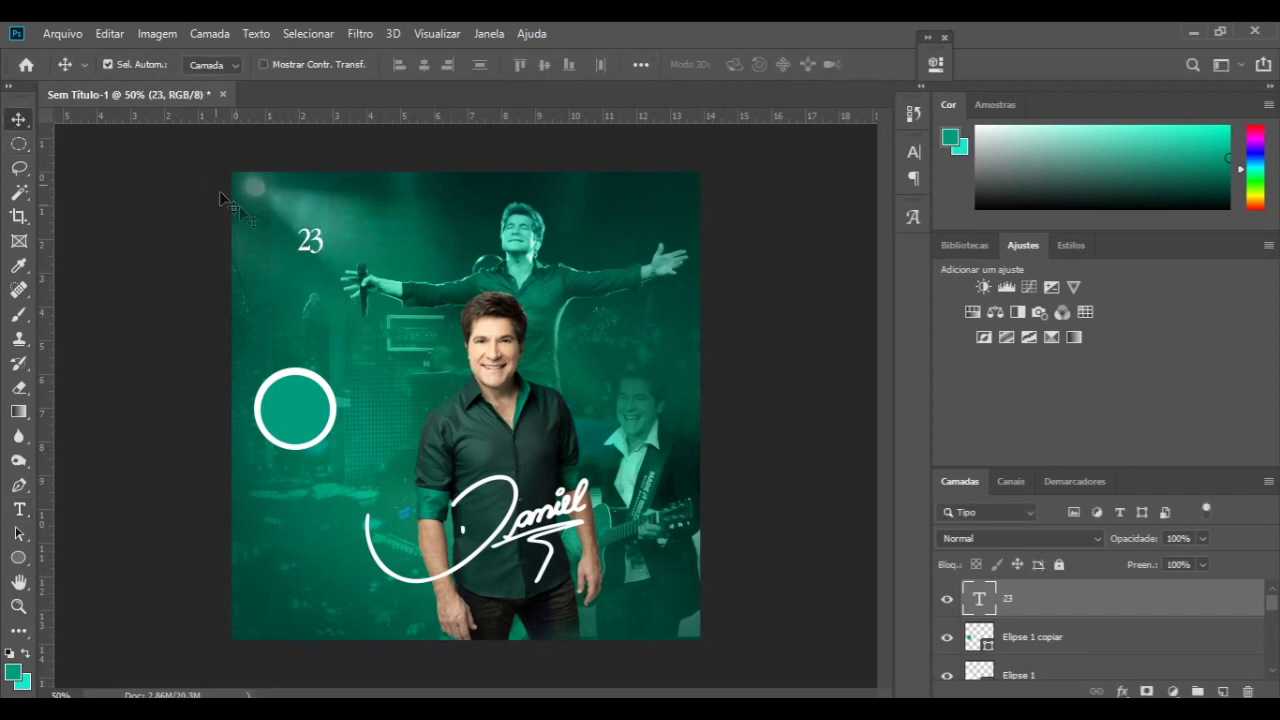
pyautogui.moveTo(311, 243); pyautogui.dragTo(294, 410)
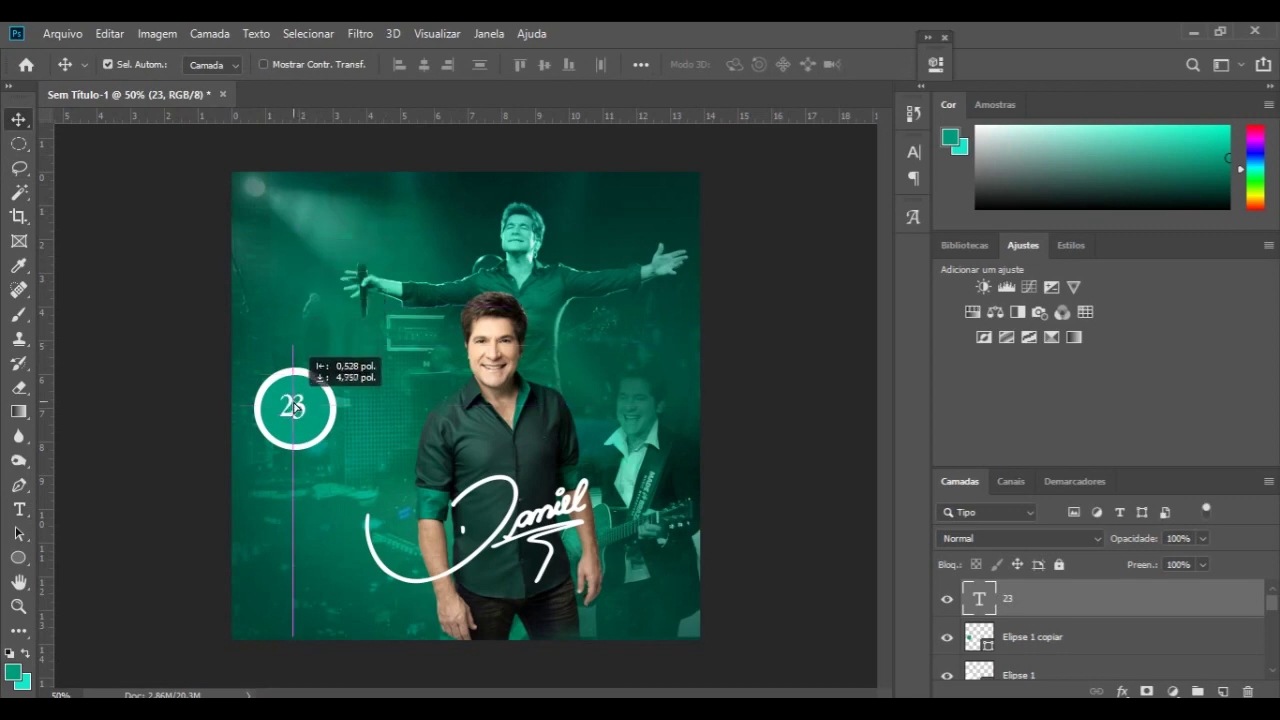
pyautogui.hotkey('ctrl', 't')
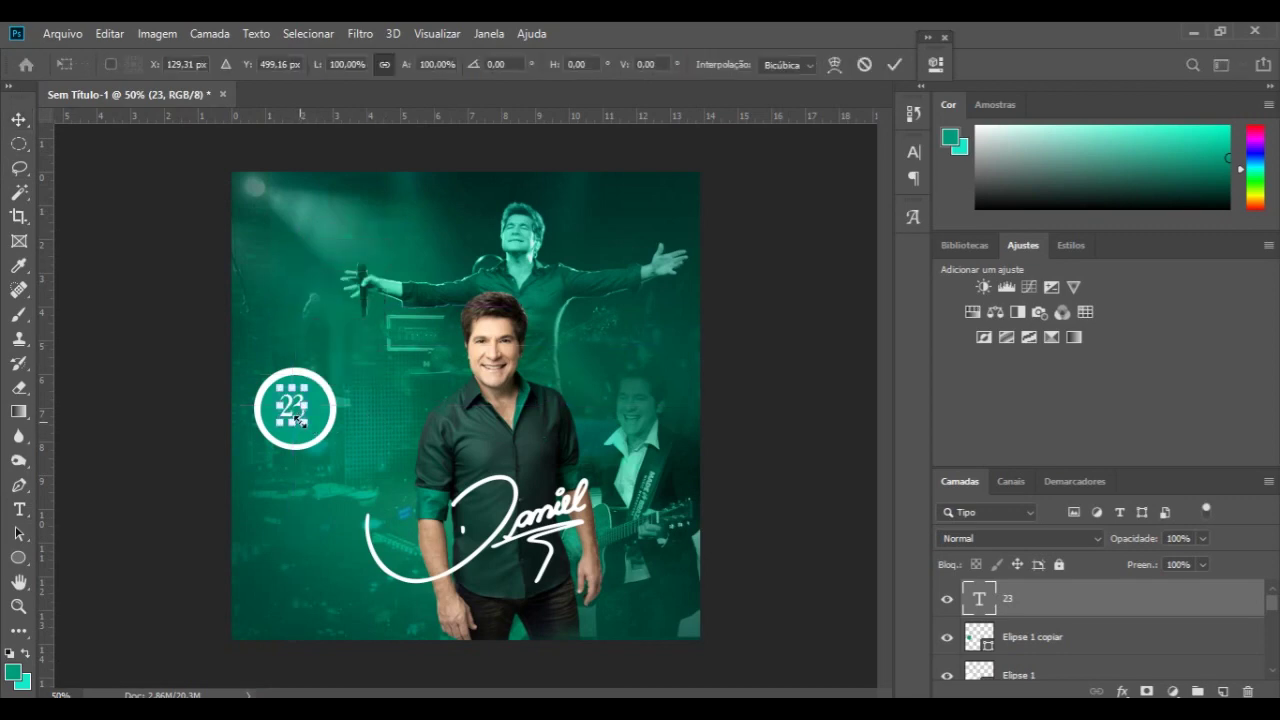
pyautogui.moveTo(299, 421)
pyautogui.mouseDown()
pyautogui.moveTo(336, 457)
pyautogui.moveTo(298, 420)
pyautogui.moveTo(320, 447)
pyautogui.mouseUp()
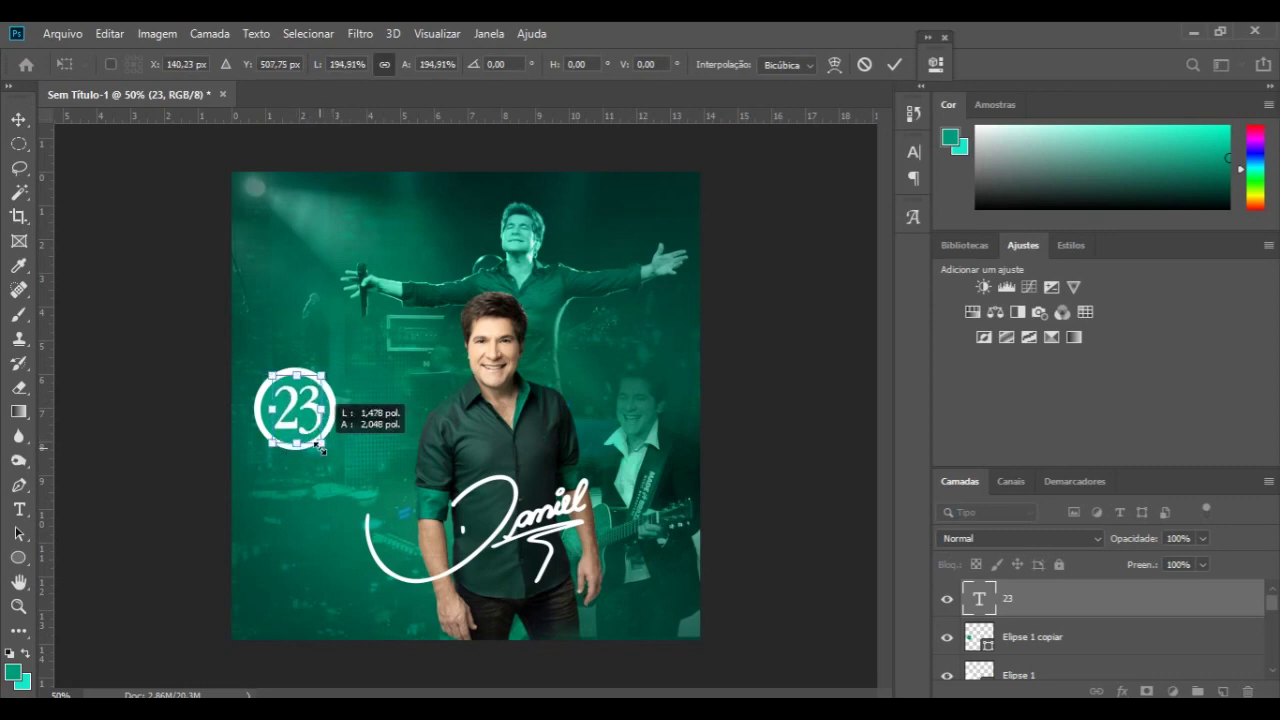
pyautogui.press('Left')
pyautogui.press('Left')
pyautogui.press('Left')
pyautogui.press('Left')
pyautogui.press('Left')
pyautogui.press('Left')
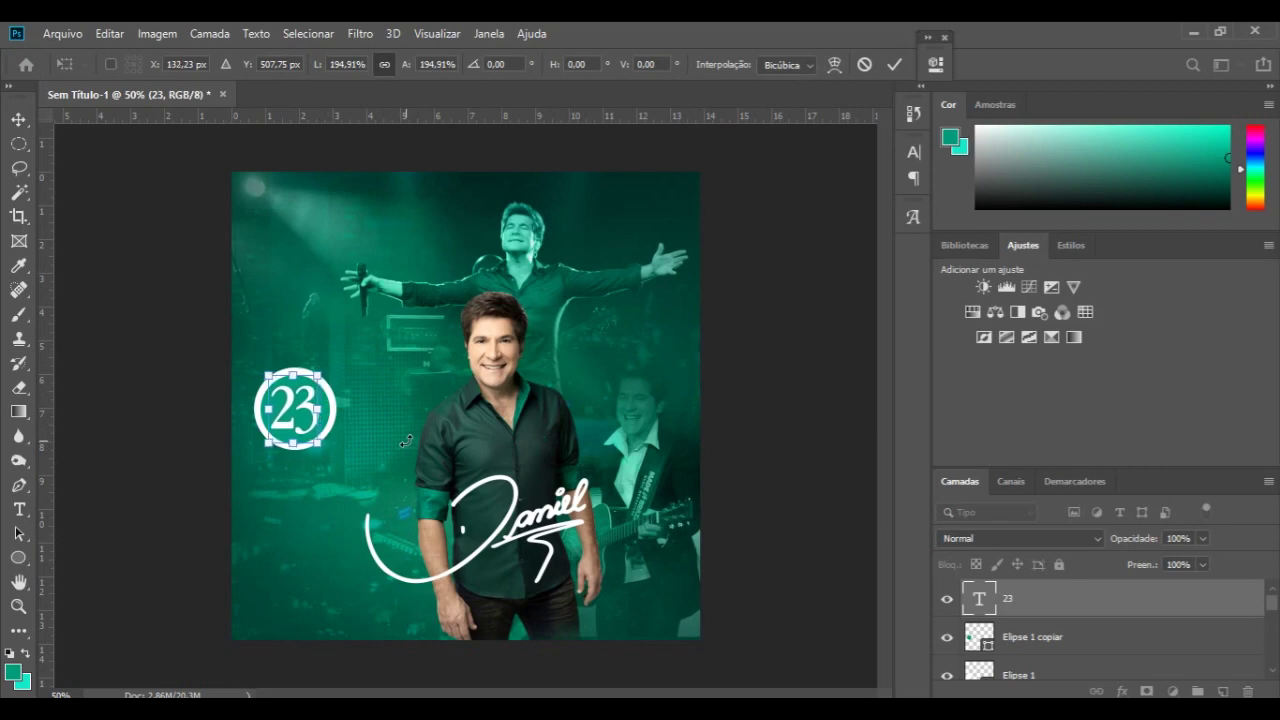
pyautogui.press('Up')
pyautogui.press('Up')
pyautogui.press('Up')
pyautogui.press('Up')
pyautogui.press('Right')
pyautogui.press('Right')
pyautogui.press('Right')
pyautogui.press('Right')
pyautogui.press('Down')
pyautogui.press('Down')
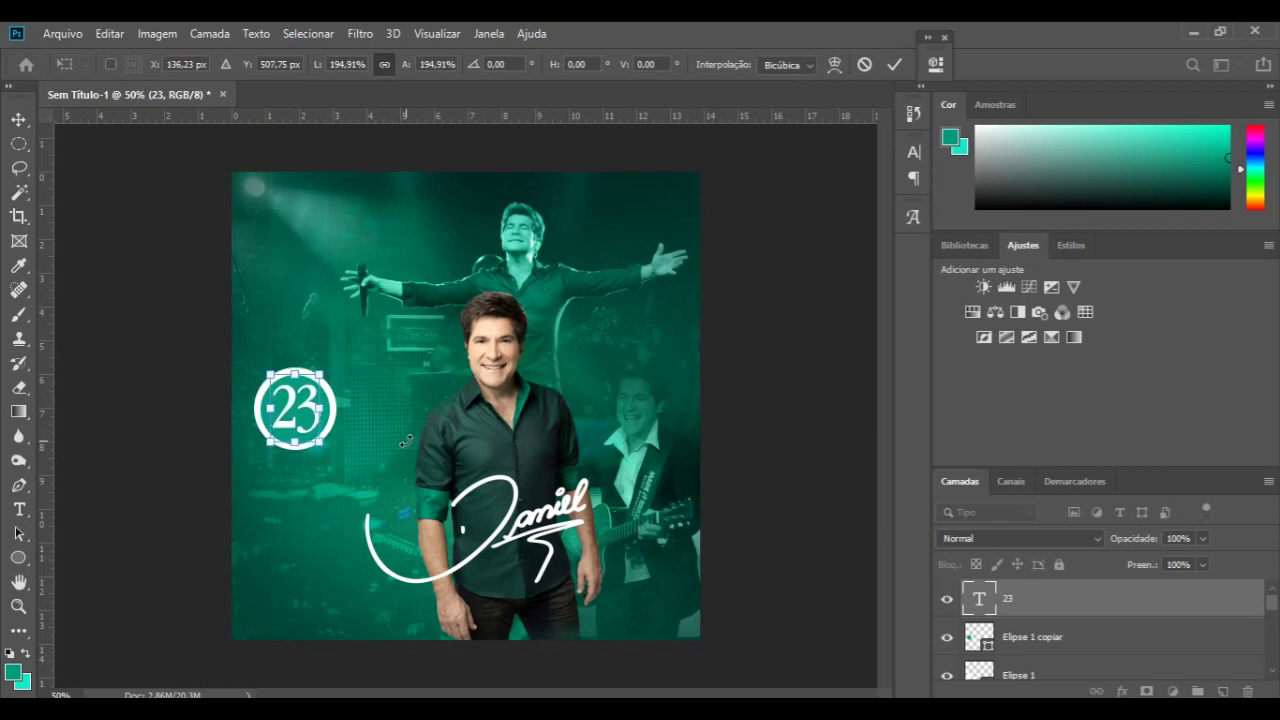
pyautogui.press('Down')
pyautogui.press('Down')
pyautogui.click(894, 65)
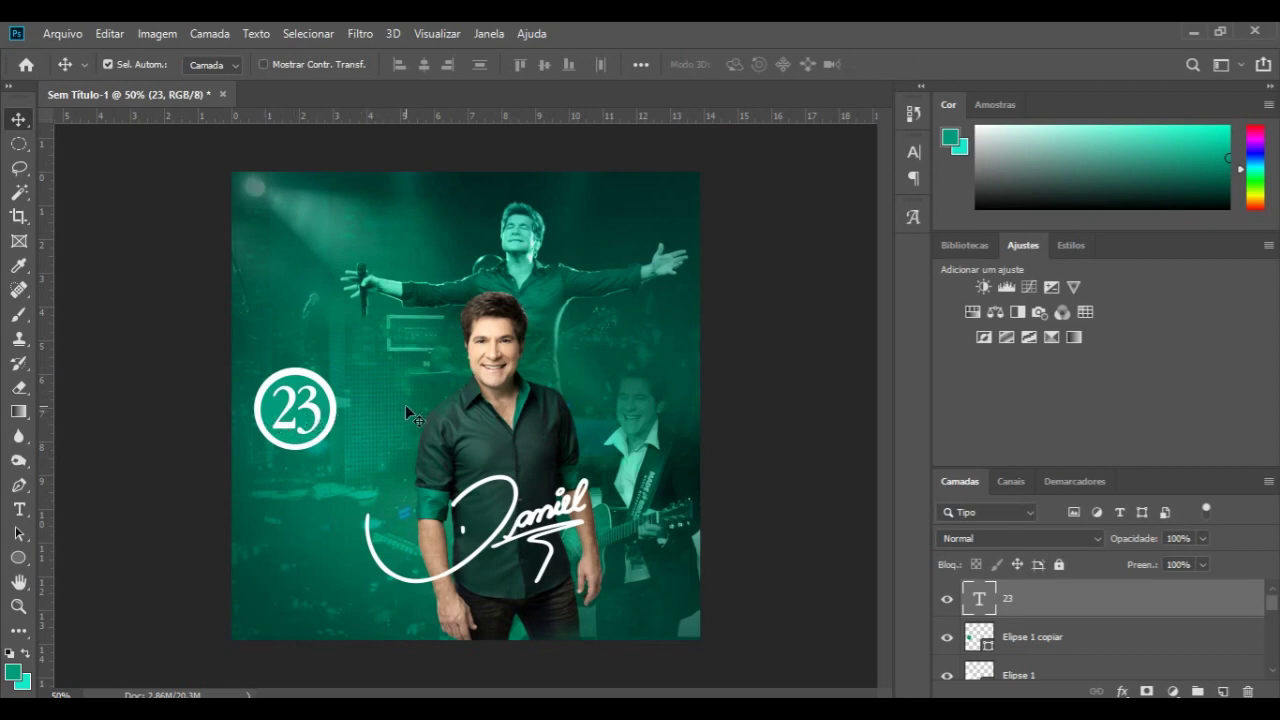
pyautogui.click(19, 558)
# - Draw and undo two stray thin ellipses near the poster's top
pyautogui.moveTo(310, 198); pyautogui.dragTo(484, 202)
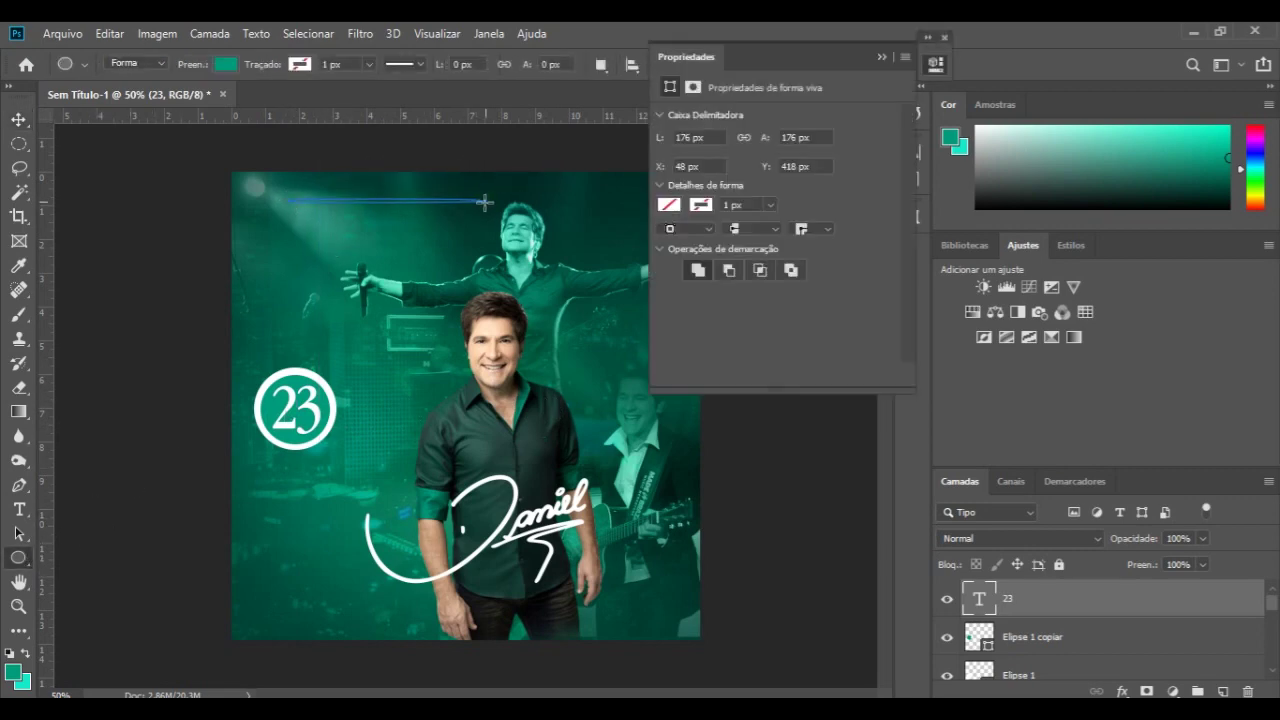
pyautogui.hotkey('ctrl', 'z')
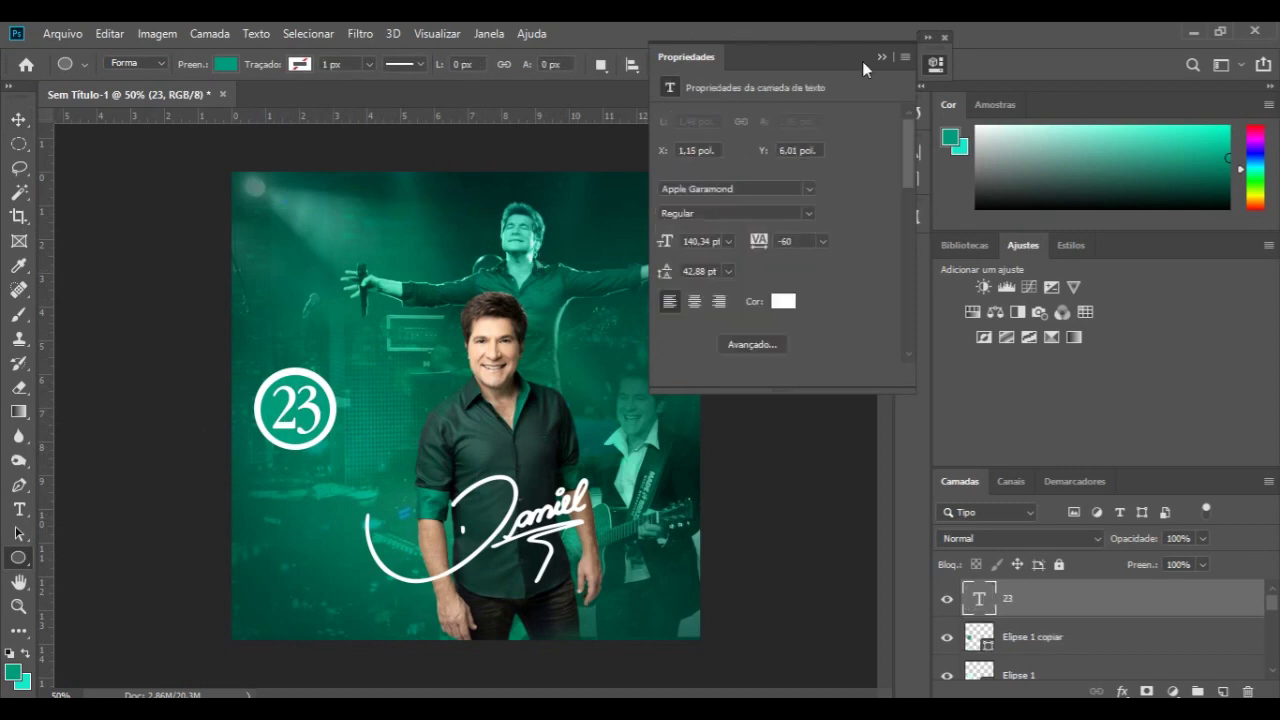
pyautogui.click(881, 57)
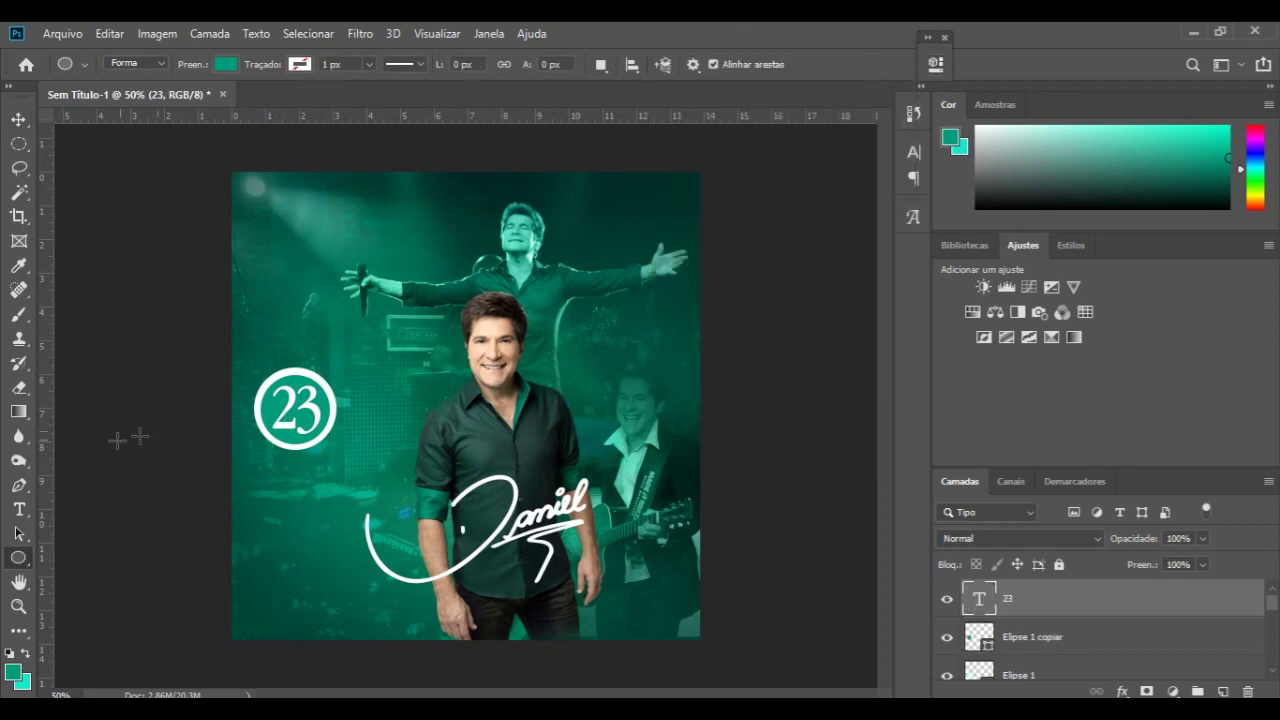
pyautogui.rightClick(20, 560)
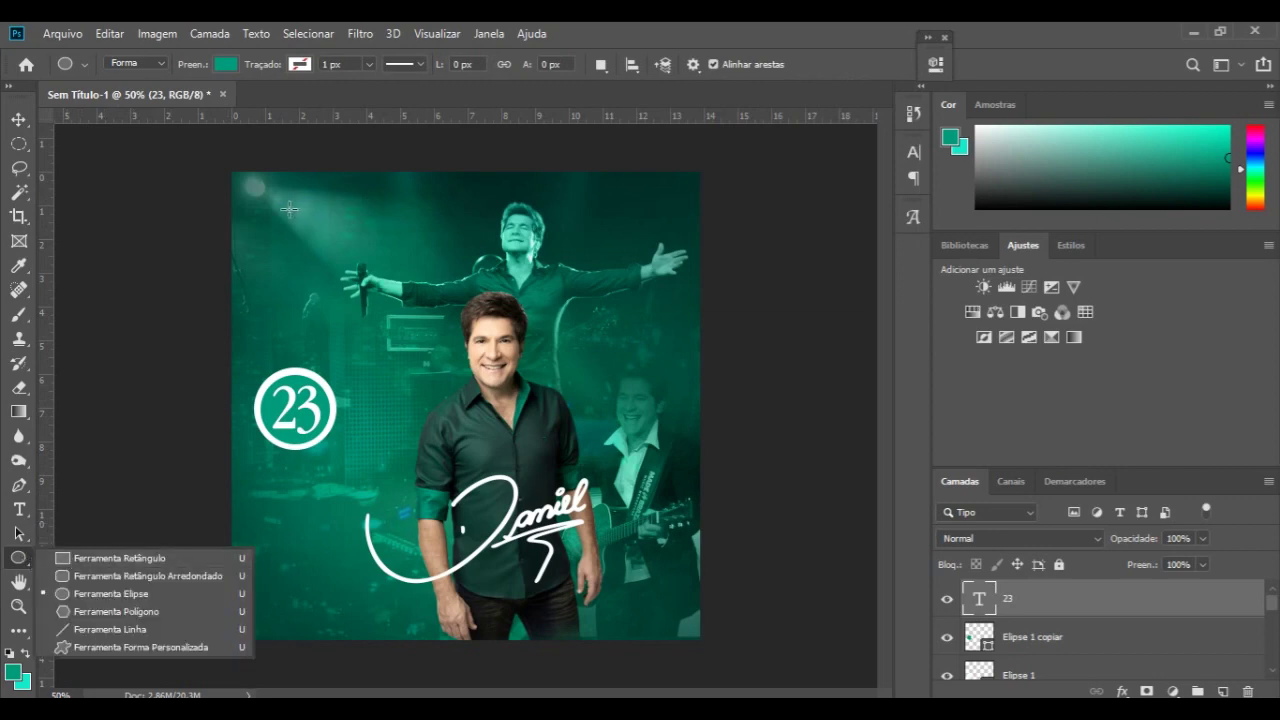
pyautogui.moveTo(290, 212); pyautogui.dragTo(433, 215)
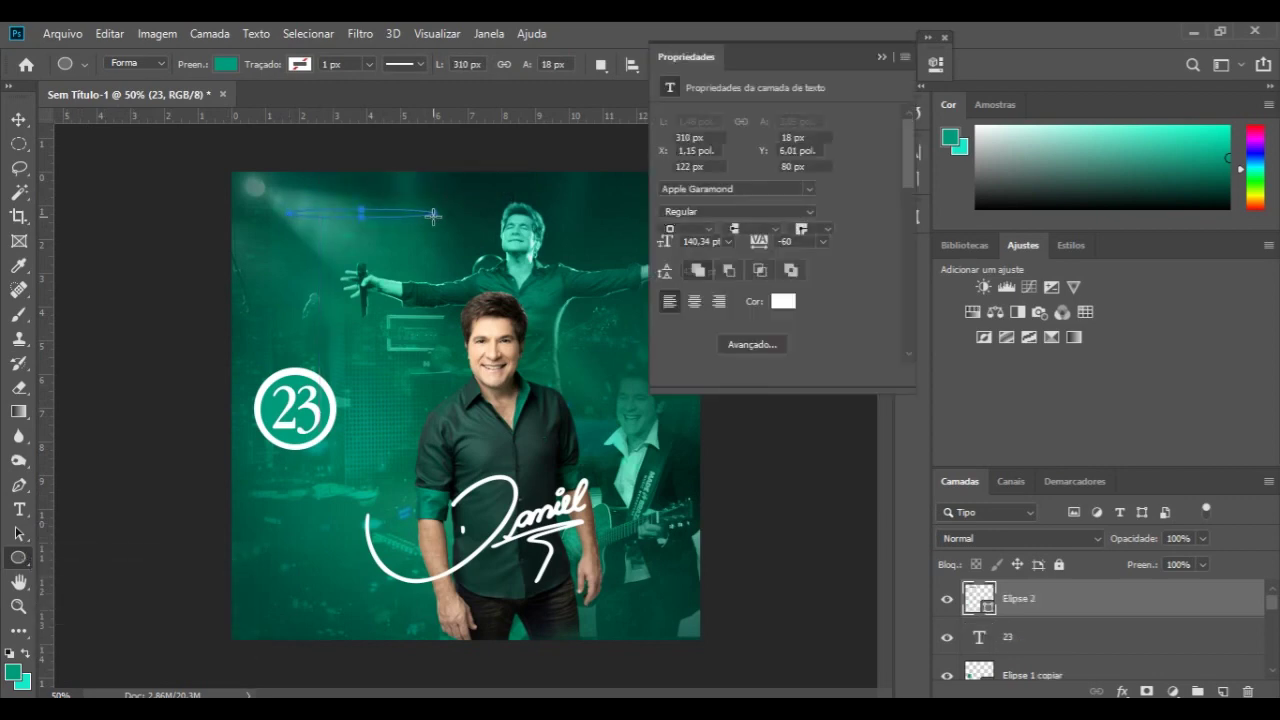
pyautogui.click(882, 58)
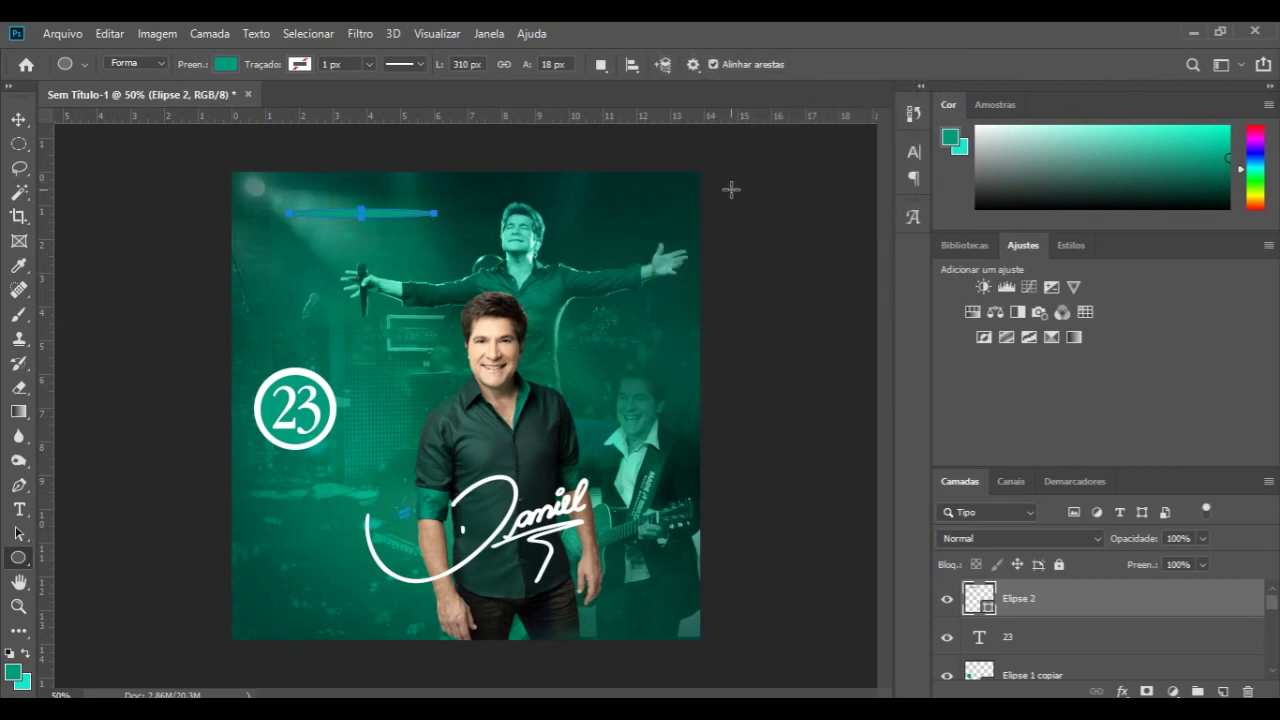
pyautogui.hotkey('ctrl', 'z')
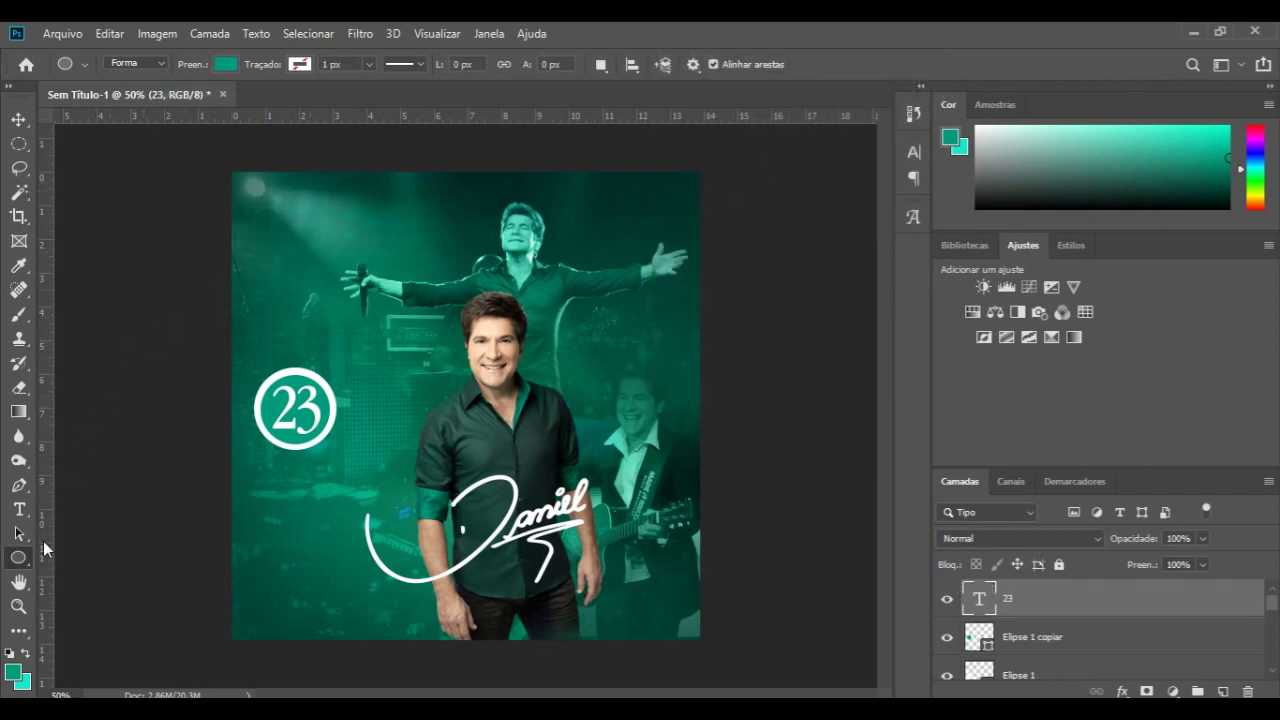
# - Draw a 432 × 54 px teal rectangle bar near the poster's top
pyautogui.moveTo(18, 557); pyautogui.dragTo(80, 558)
pyautogui.moveTo(285, 206); pyautogui.dragTo(486, 231)
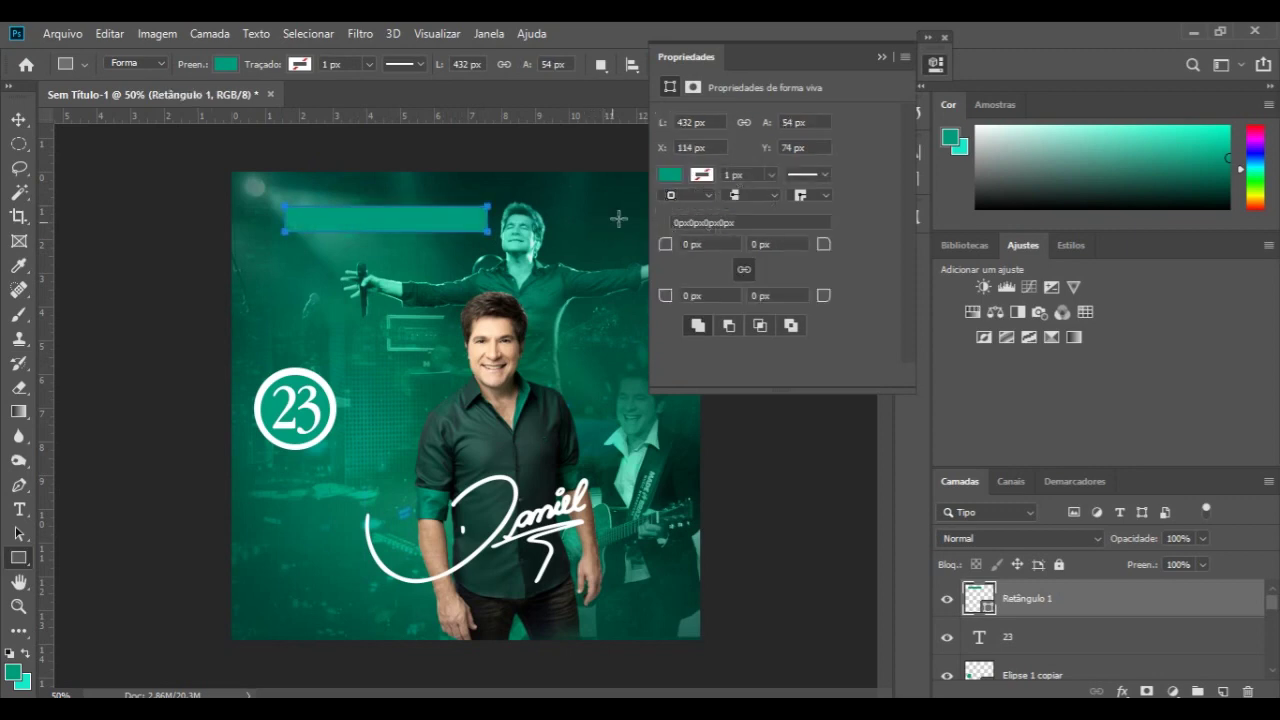
pyautogui.click(670, 177)
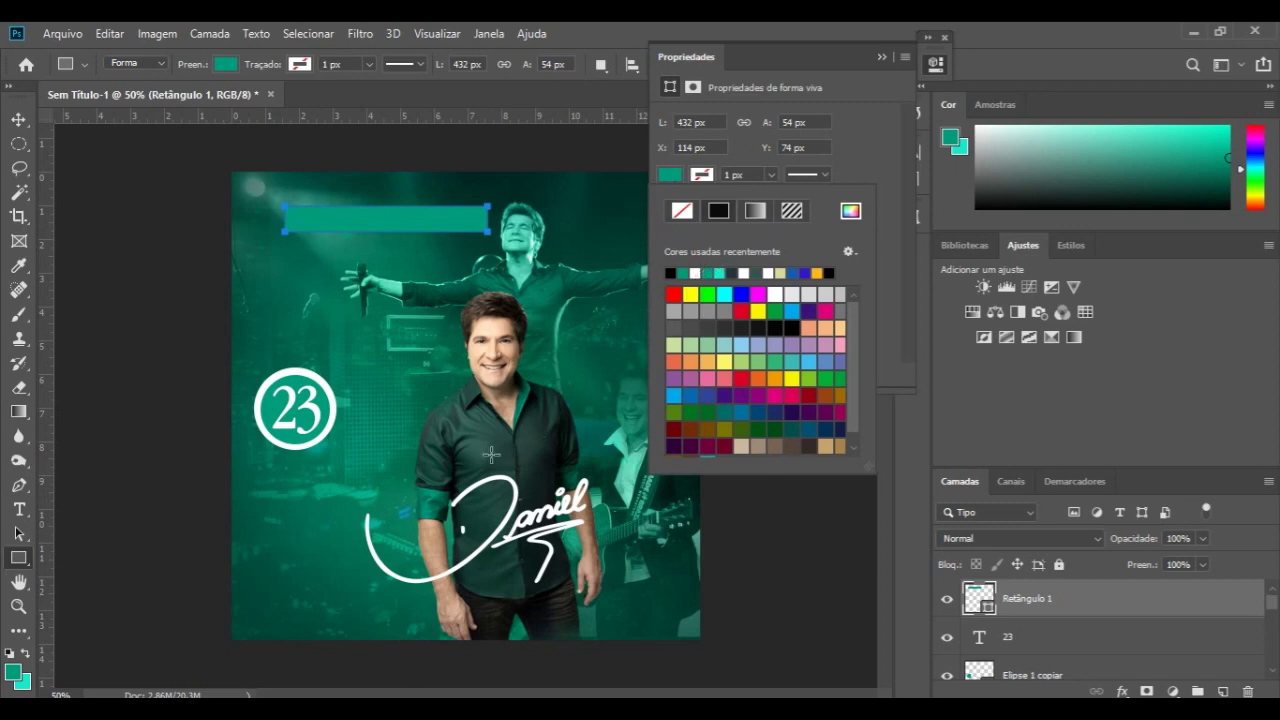
# - Sample the singer's shirt colour 223d38 and apply it as the bar's fill
pyautogui.click(12, 672)
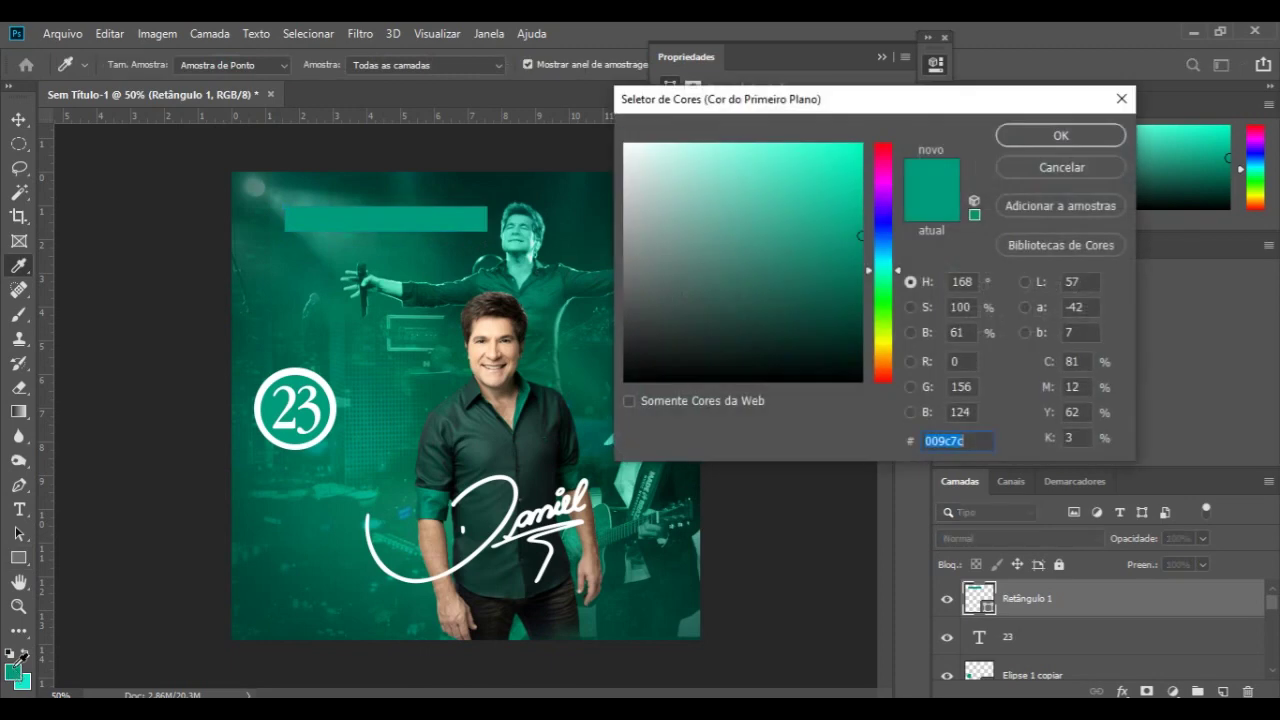
pyautogui.click(507, 450)
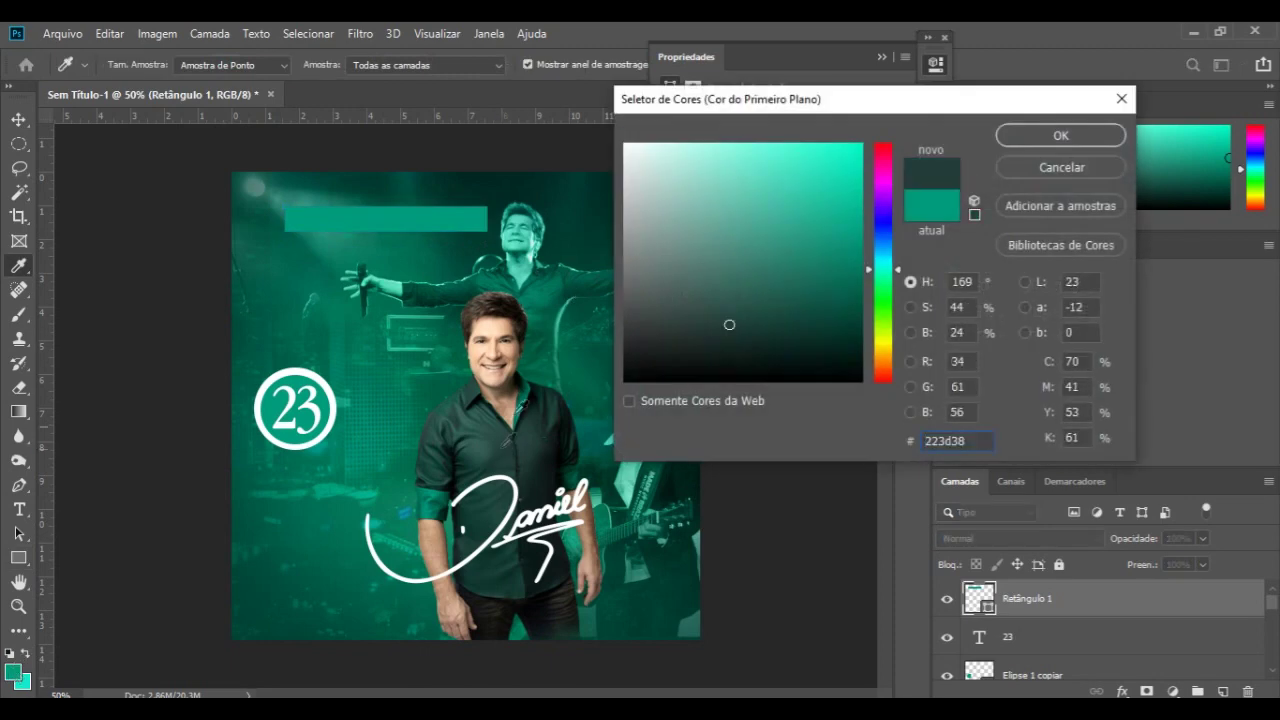
pyautogui.click(1020, 140)
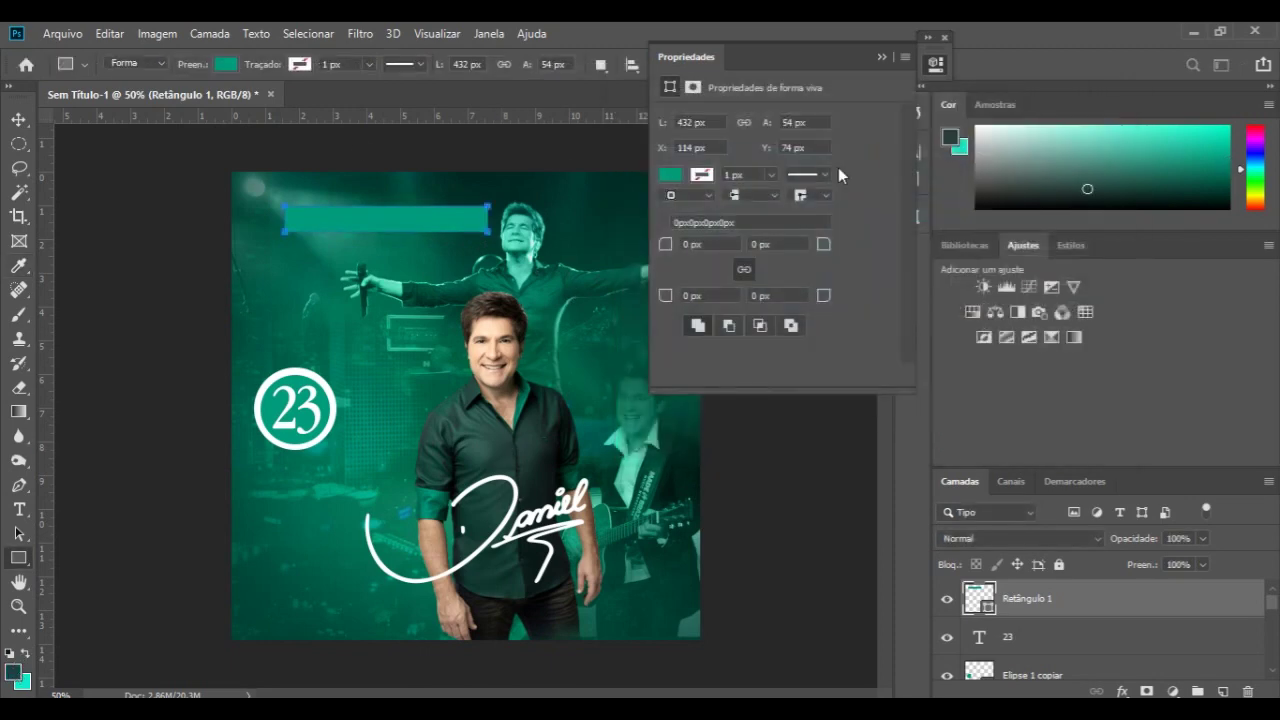
pyautogui.click(224, 64)
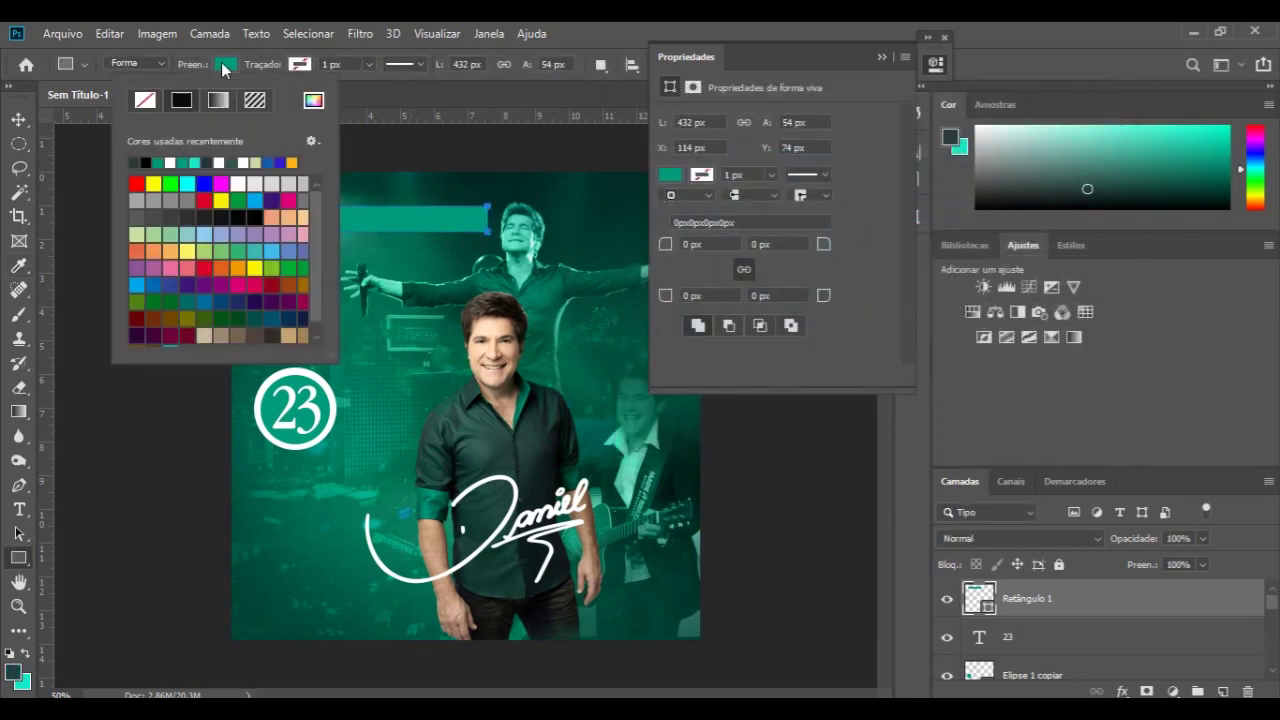
pyautogui.click(137, 161)
pyautogui.click(870, 58)
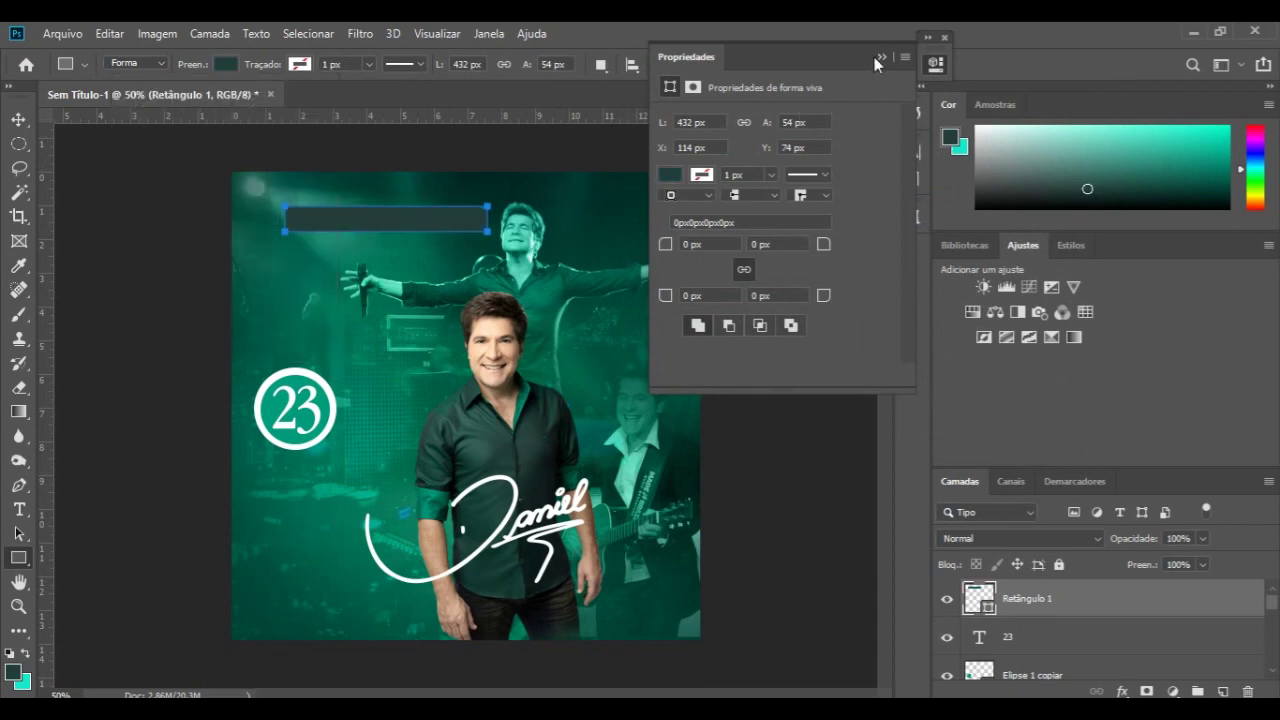
pyautogui.click(24, 120)
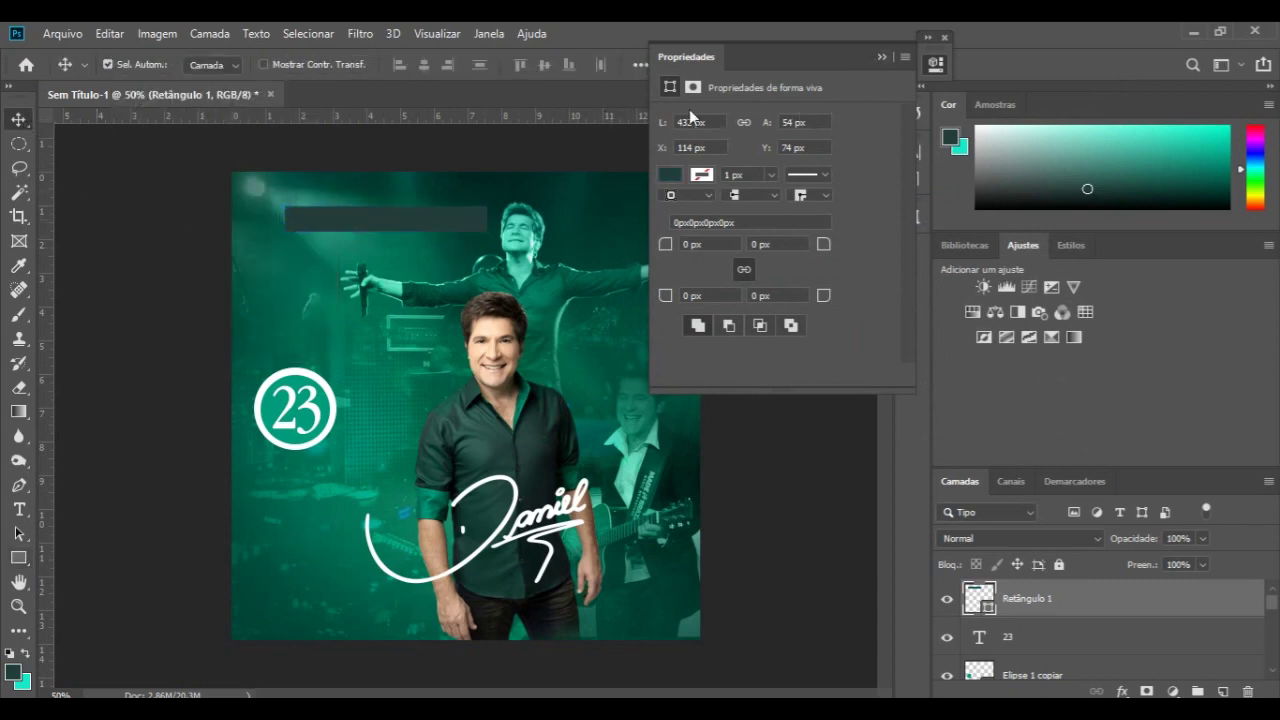
pyautogui.click(879, 56)
# - Move the dark bar beside the 23 circle, layered below Elipse 1
pyautogui.moveTo(341, 218); pyautogui.dragTo(400, 416)
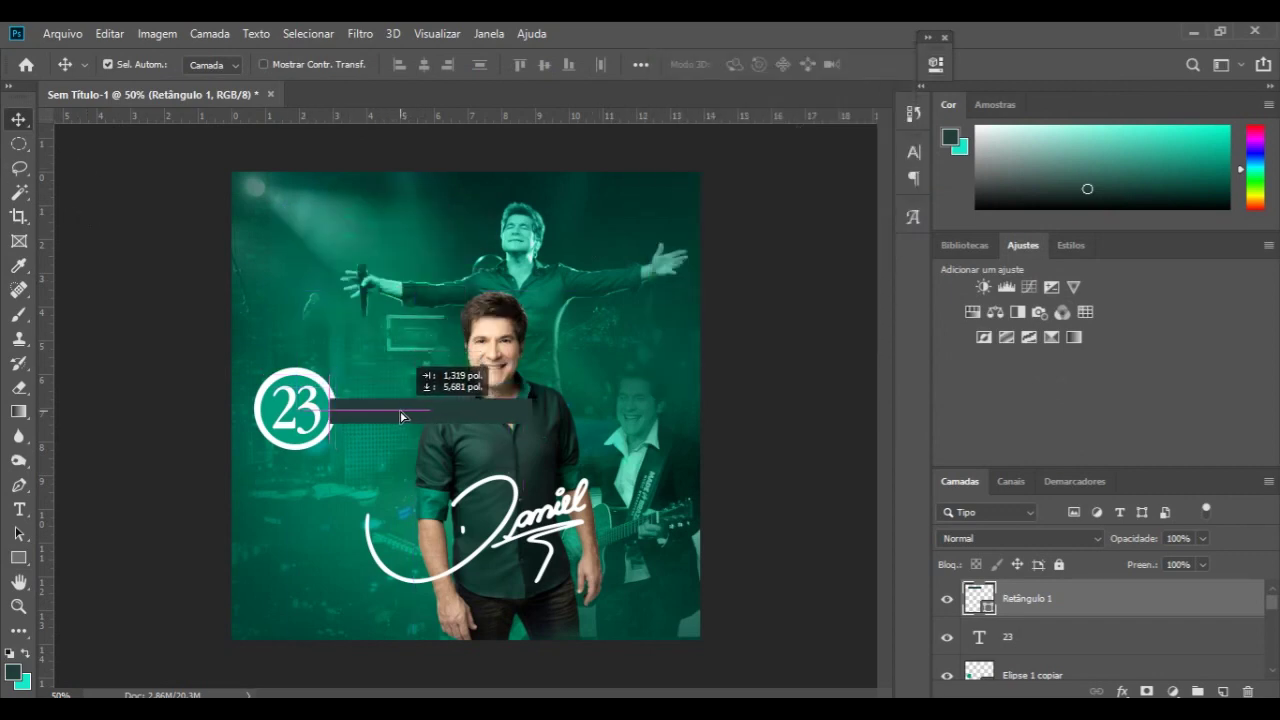
pyautogui.moveTo(1124, 606); pyautogui.dragTo(1088, 658)
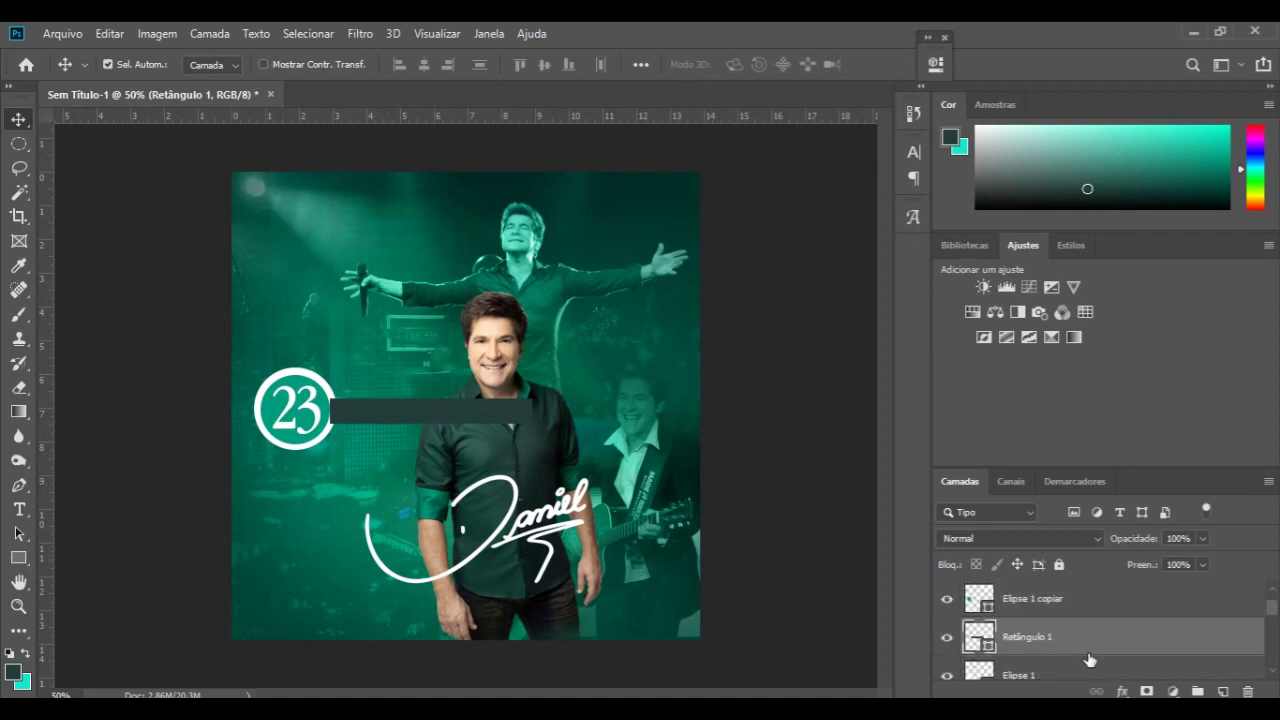
pyautogui.moveTo(1080, 598); pyautogui.dragTo(1088, 645)
pyautogui.moveTo(447, 412); pyautogui.dragTo(393, 414)
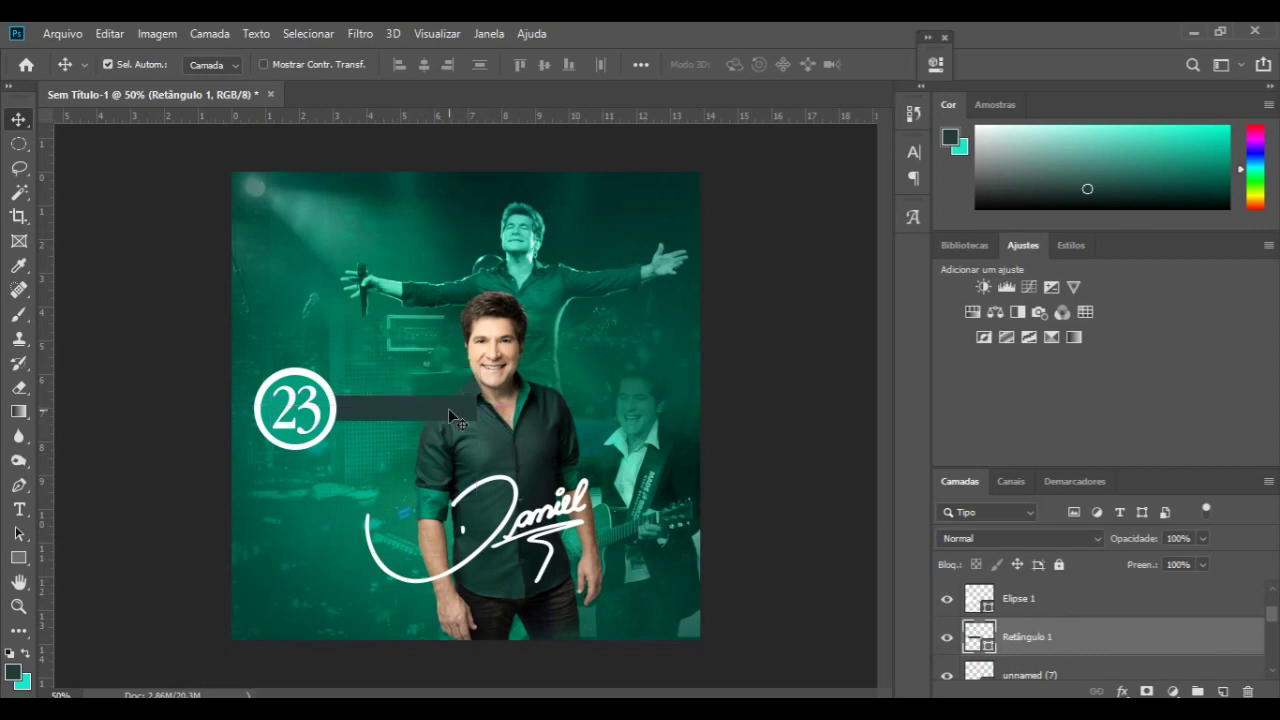
# - Skew the bar so its right end slants
pyautogui.hotkey('ctrl', 't')
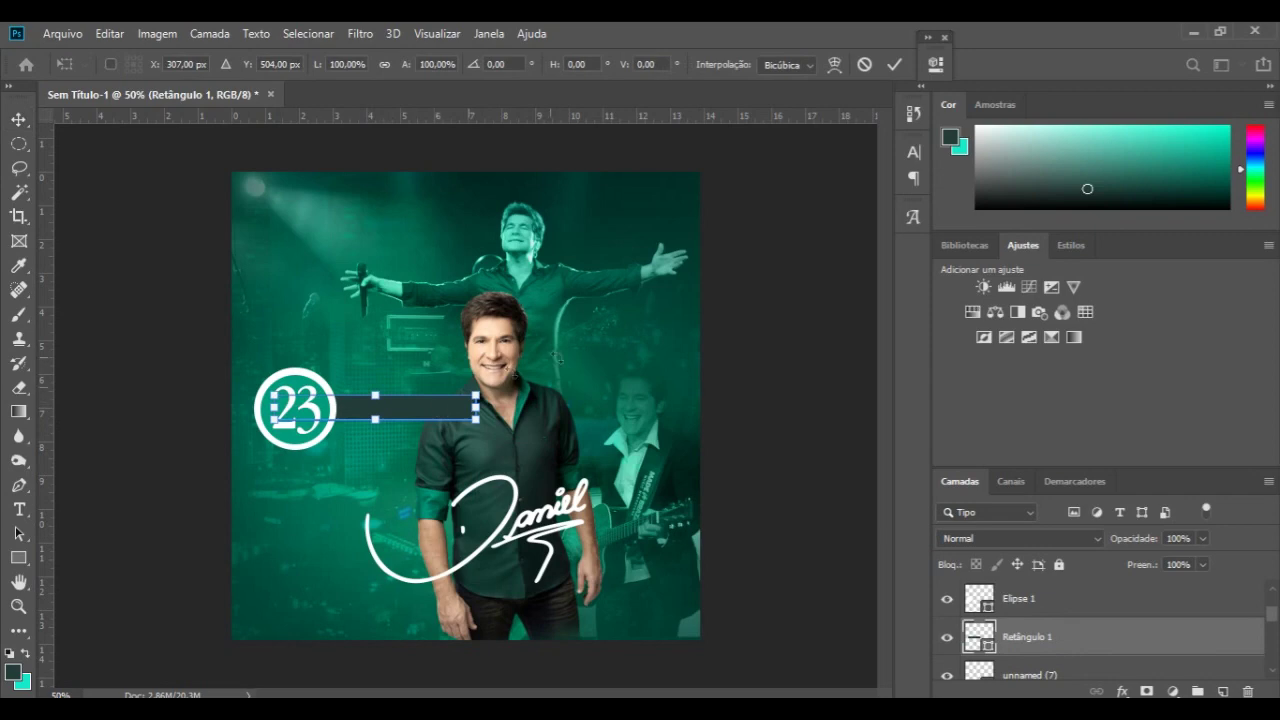
pyautogui.rightClick(458, 414)
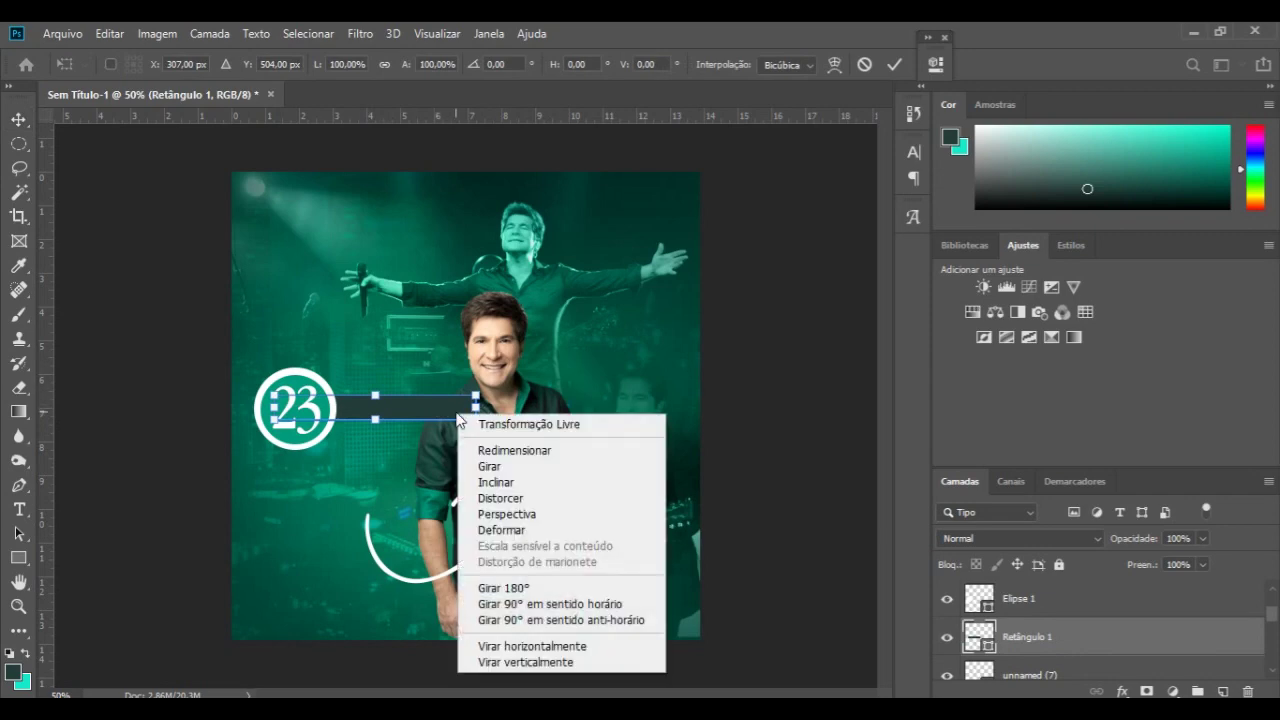
pyautogui.click(507, 484)
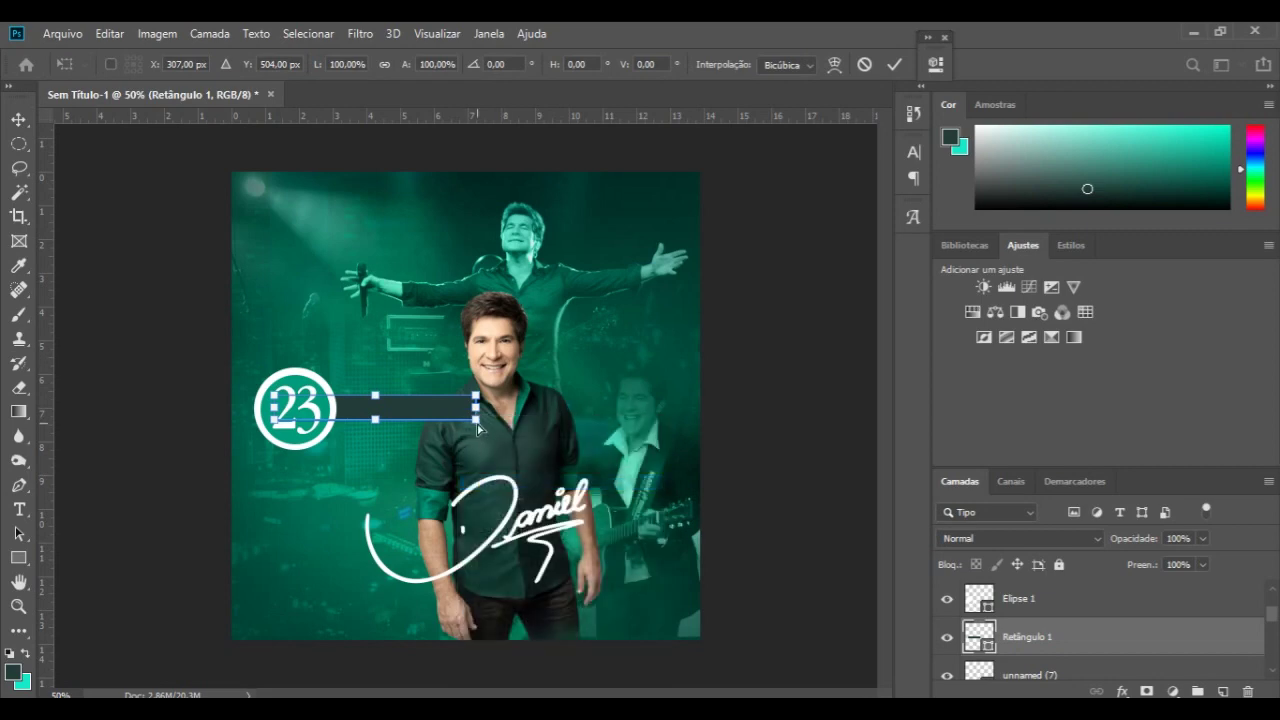
pyautogui.moveTo(476, 422); pyautogui.dragTo(461, 429)
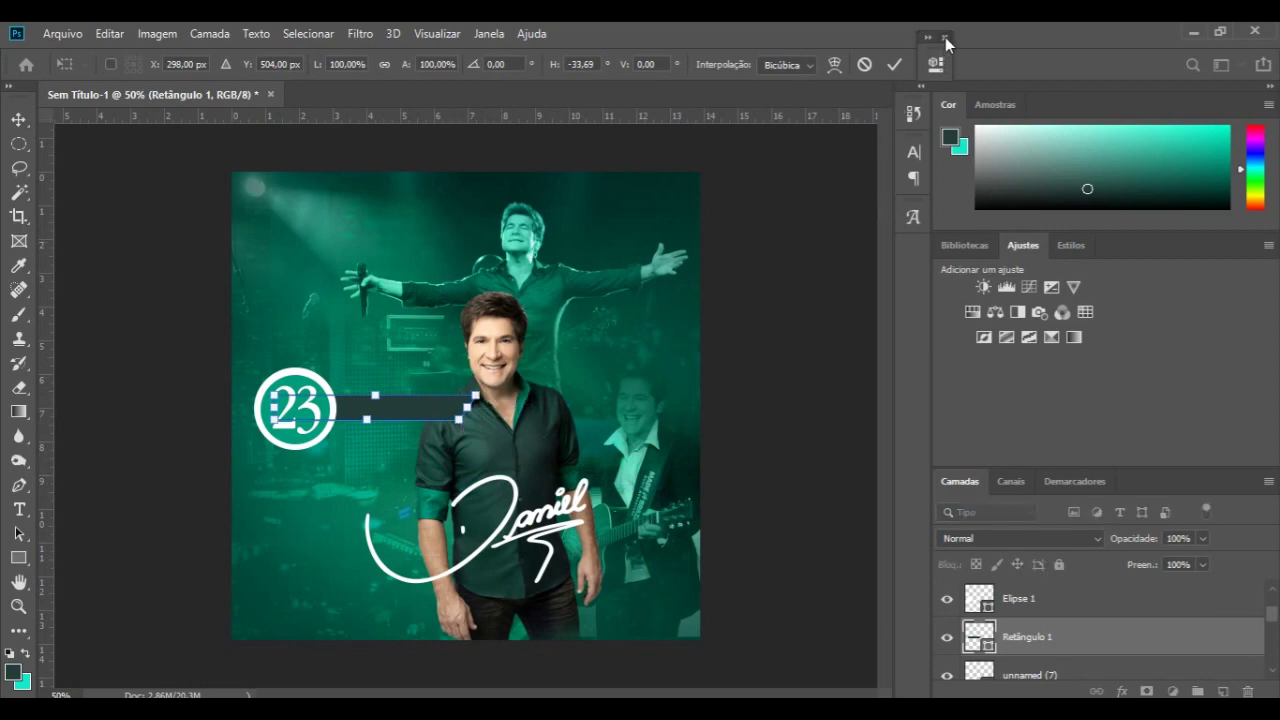
pyautogui.click(894, 64)
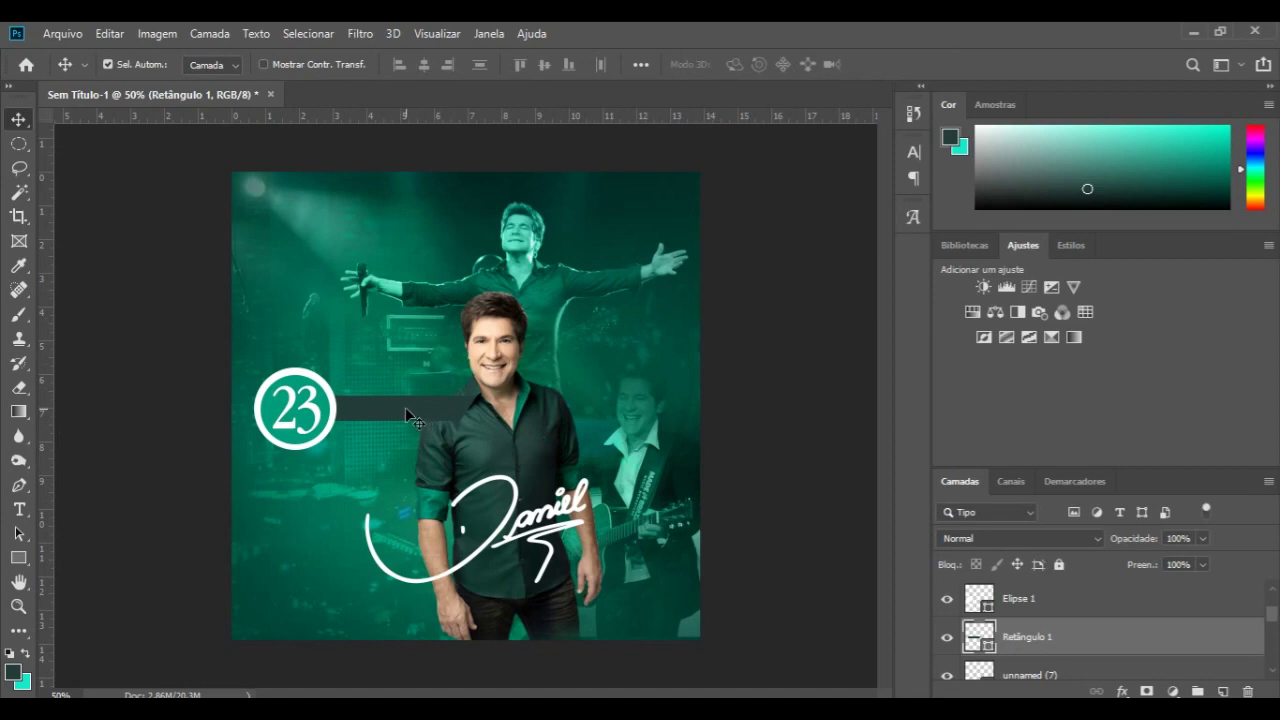
pyautogui.click(19, 509)
pyautogui.click(276, 496)
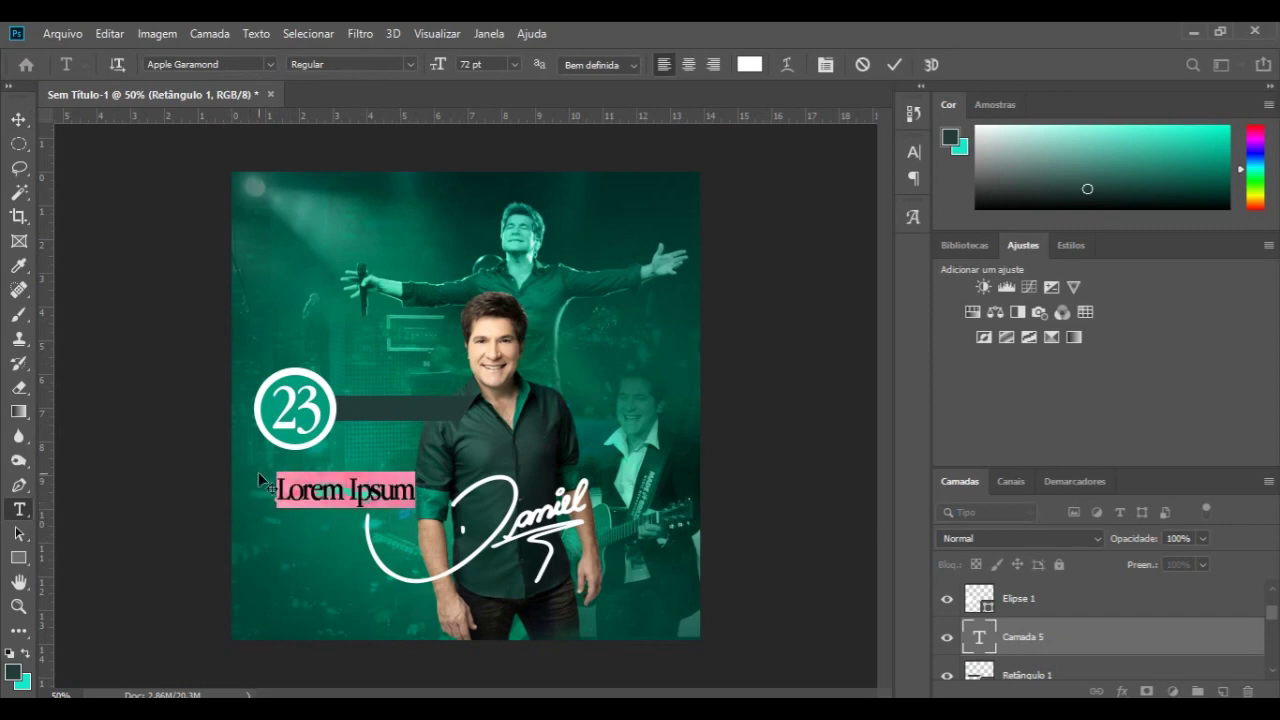
# - Type RECIFE and move it onto the dark bar beside the 23 circle
pyautogui.press('BackSpace')
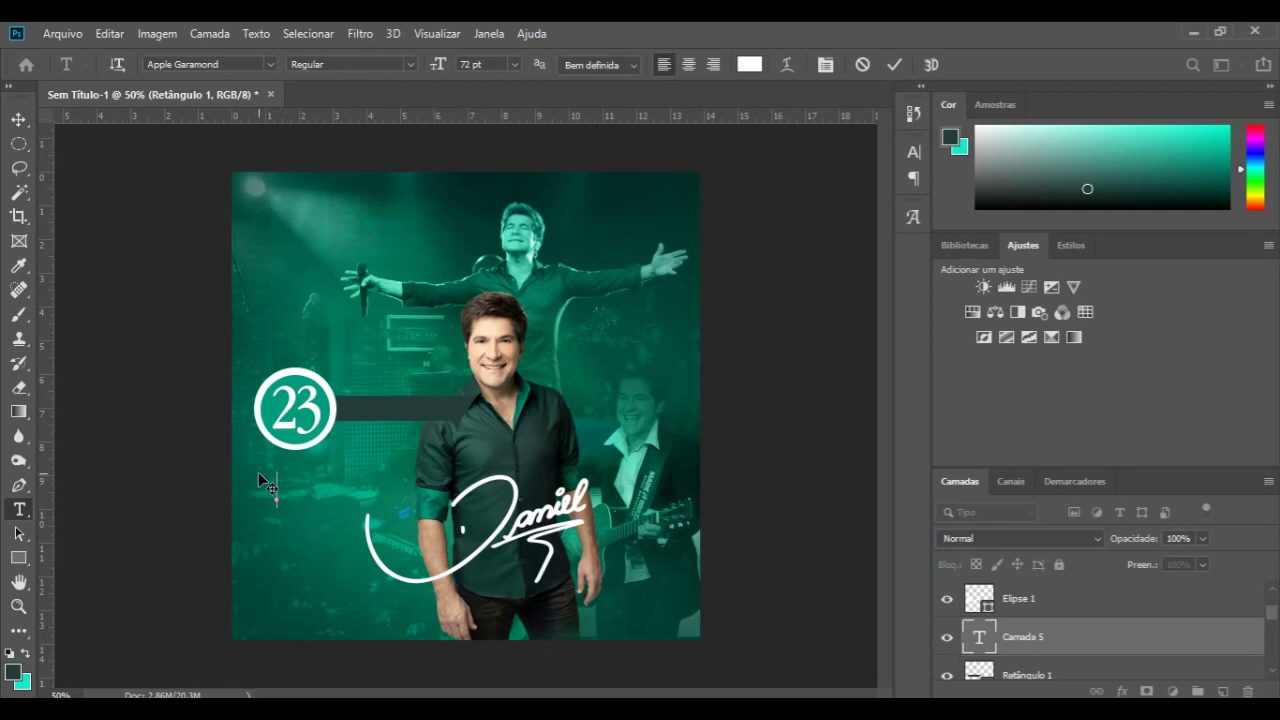
pyautogui.write('RECIFE')
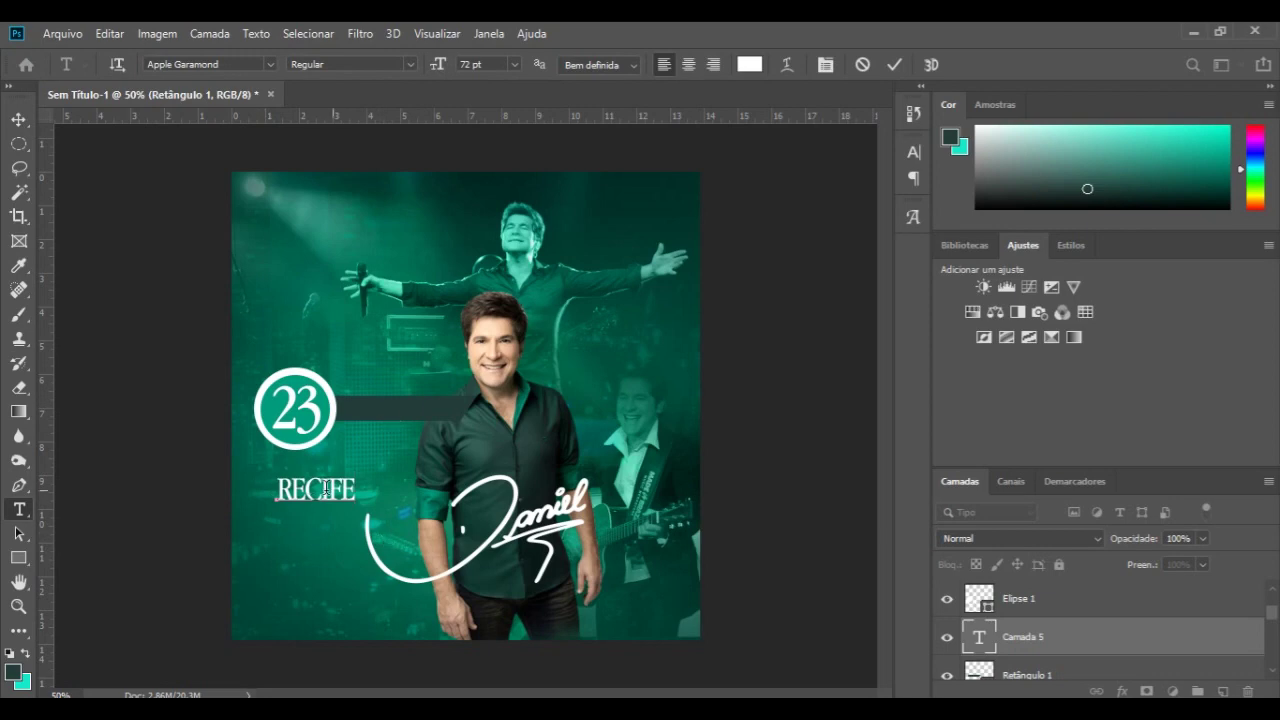
pyautogui.click(18, 118)
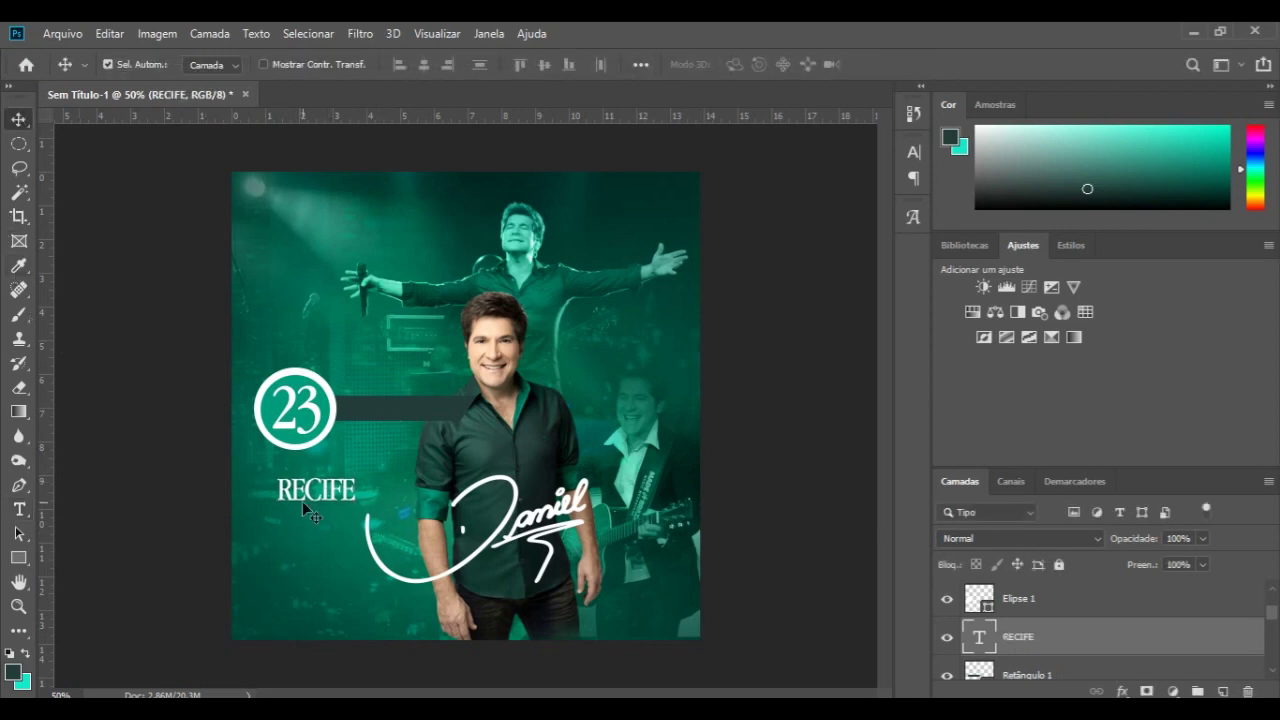
pyautogui.moveTo(320, 497); pyautogui.dragTo(388, 419)
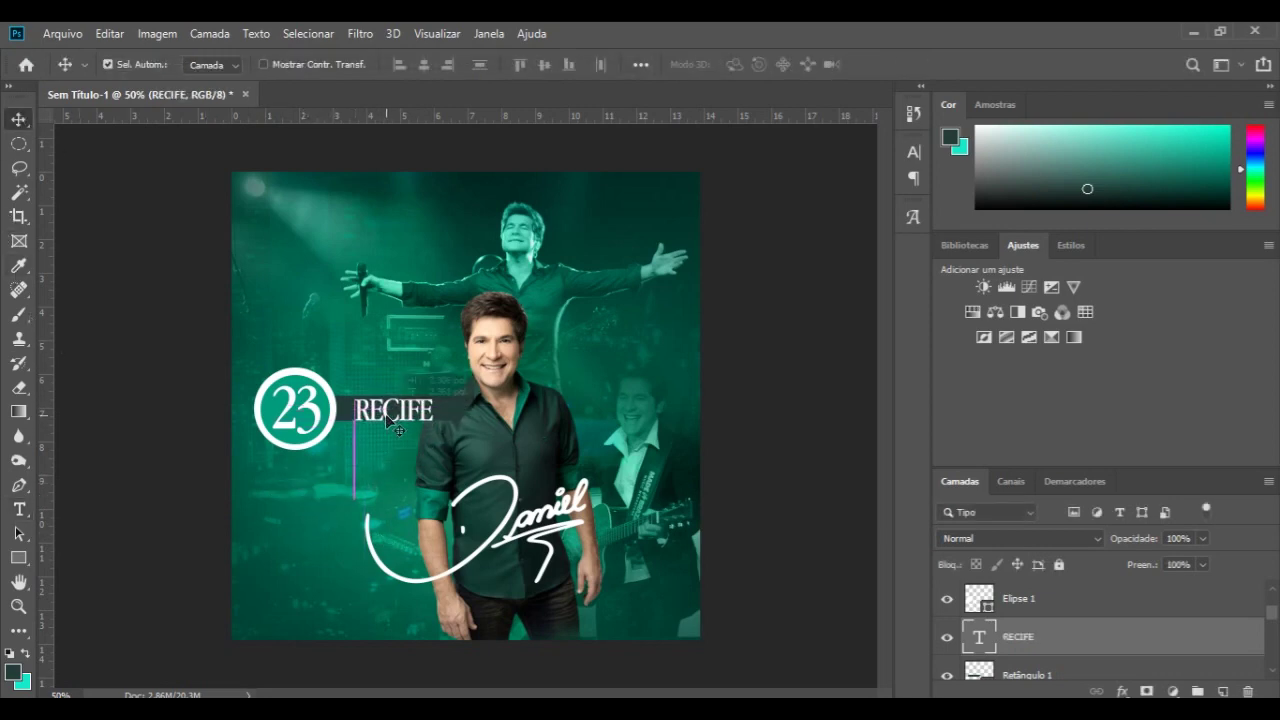
pyautogui.press('ctrl')
pyautogui.press('ctrl')
pyautogui.scroll(2, 398, 432)
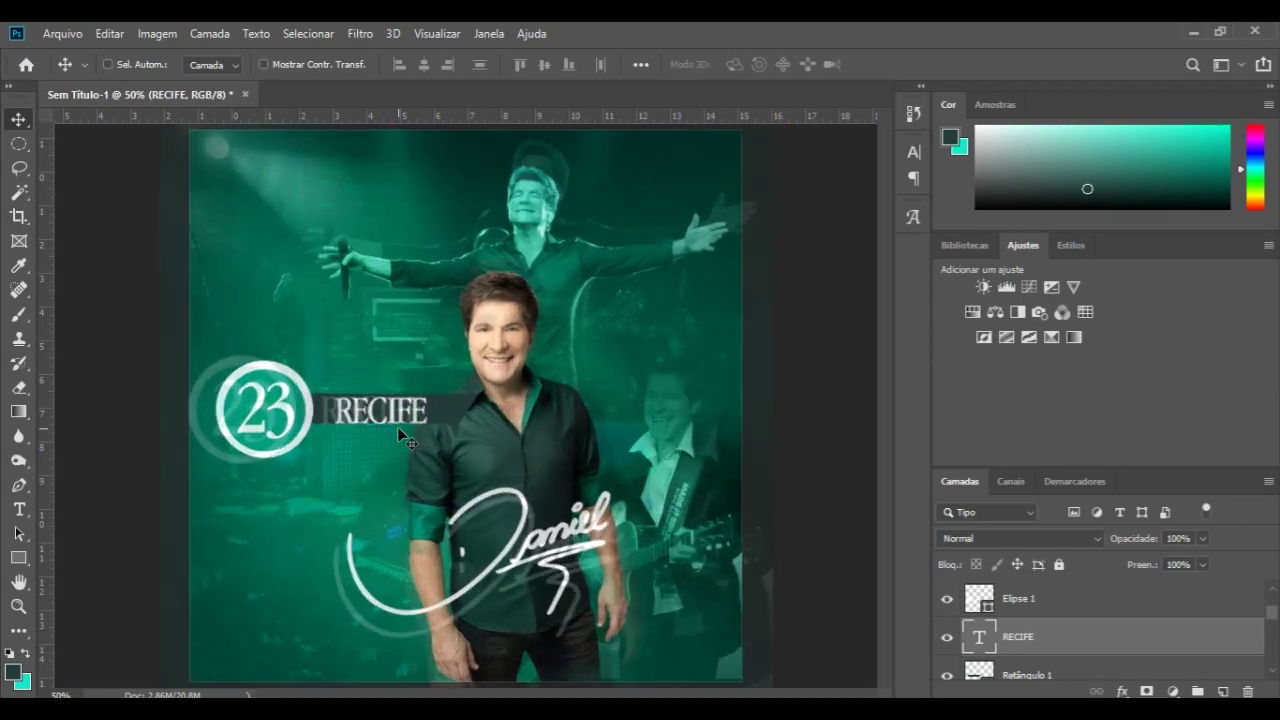
pyautogui.scroll(2, 398, 432)
pyautogui.scroll(-1, 398, 432)
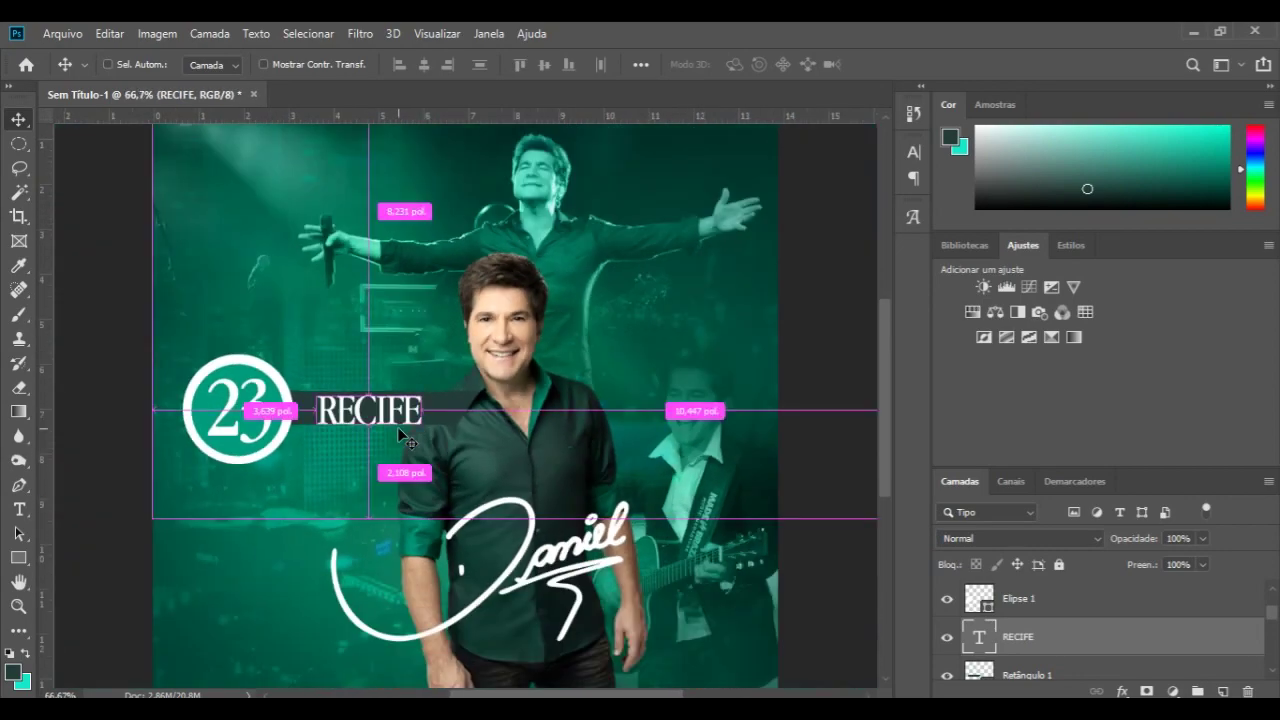
pyautogui.scroll(1, 398, 432)
pyautogui.scroll(-2, 398, 432)
pyautogui.scroll(1, 398, 432)
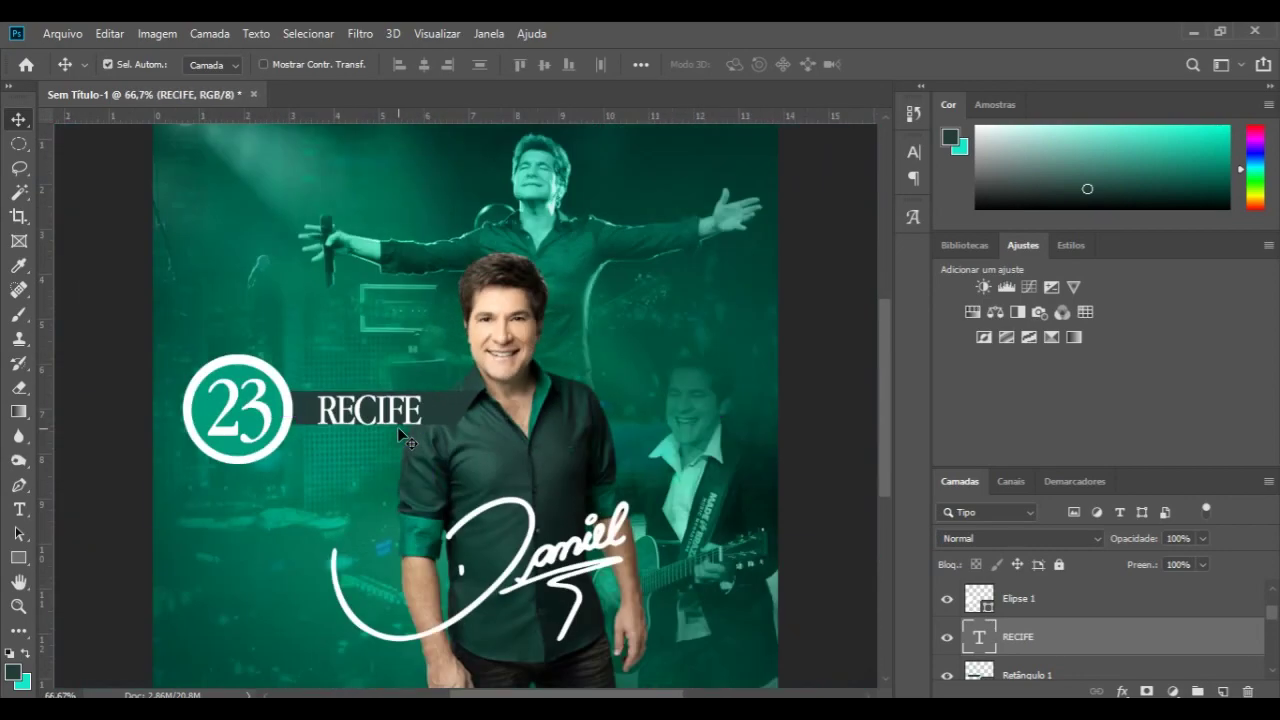
# - Scale RECIFE to about 81% and nudge it left on the bar
pyautogui.hotkey('ctrl', 't')
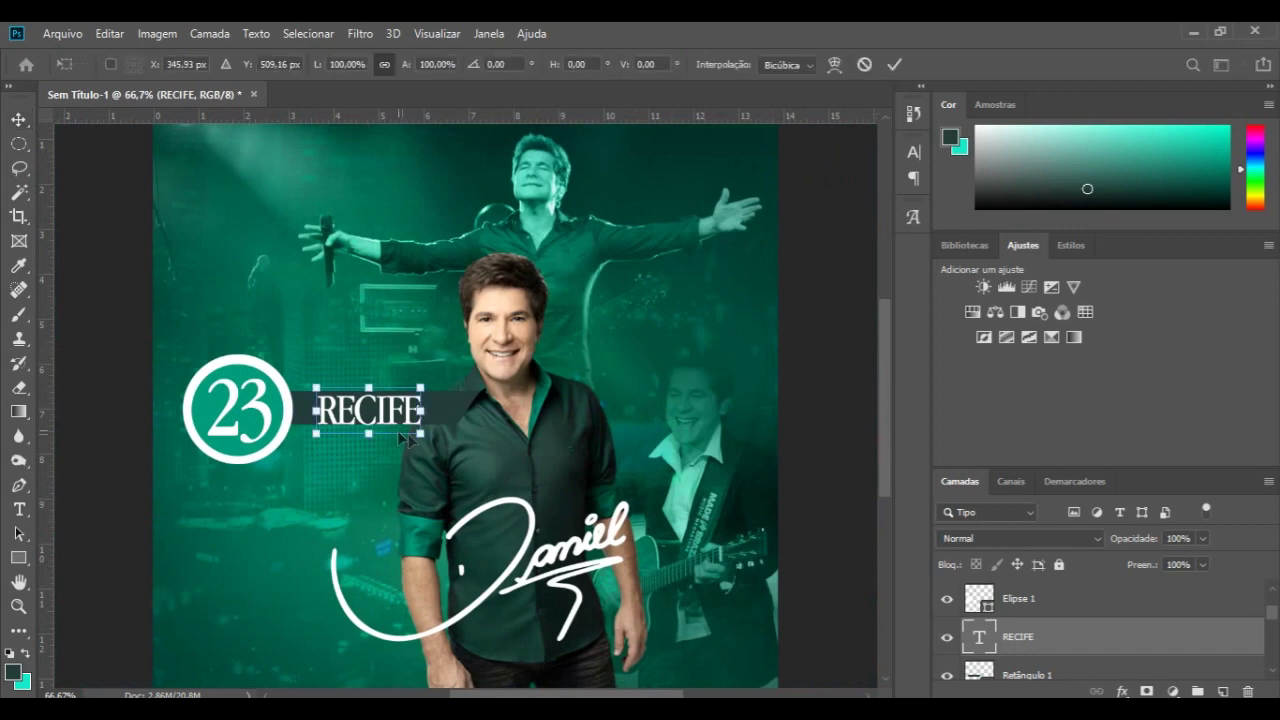
pyautogui.moveTo(419, 434); pyautogui.dragTo(400, 426)
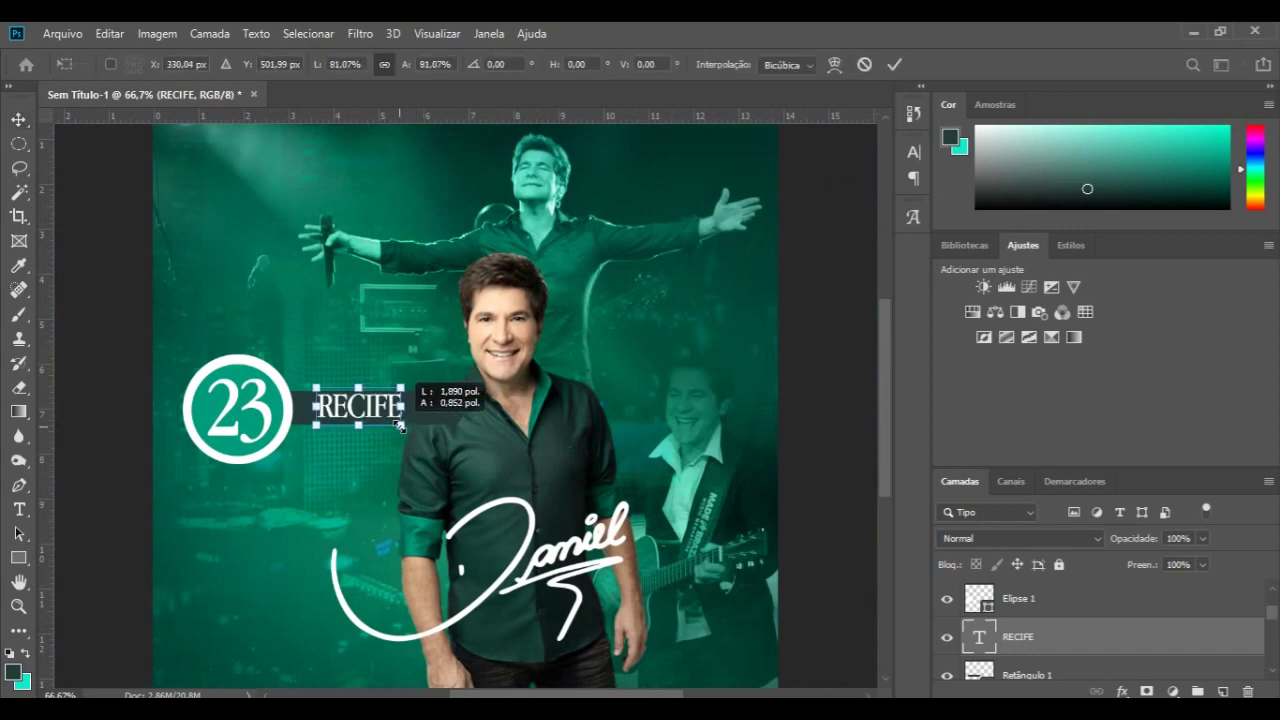
pyautogui.moveTo(375, 415); pyautogui.dragTo(369, 418)
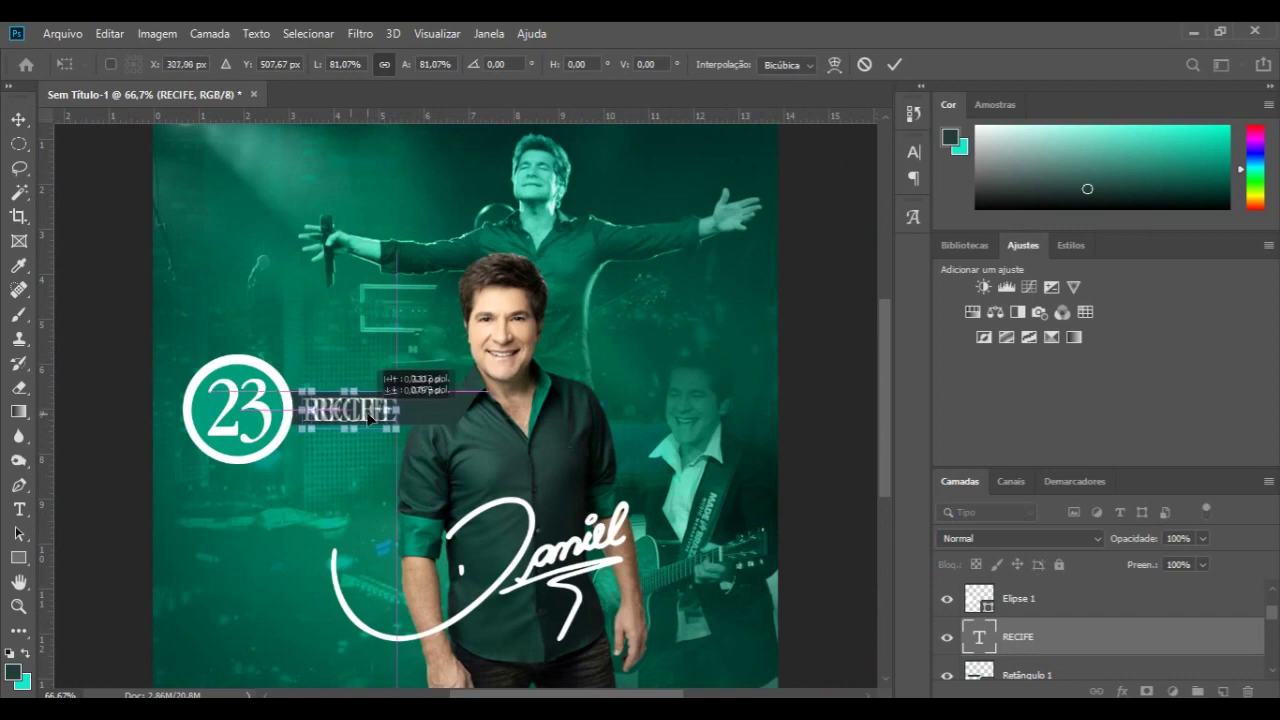
pyautogui.moveTo(369, 418); pyautogui.dragTo(370, 418)
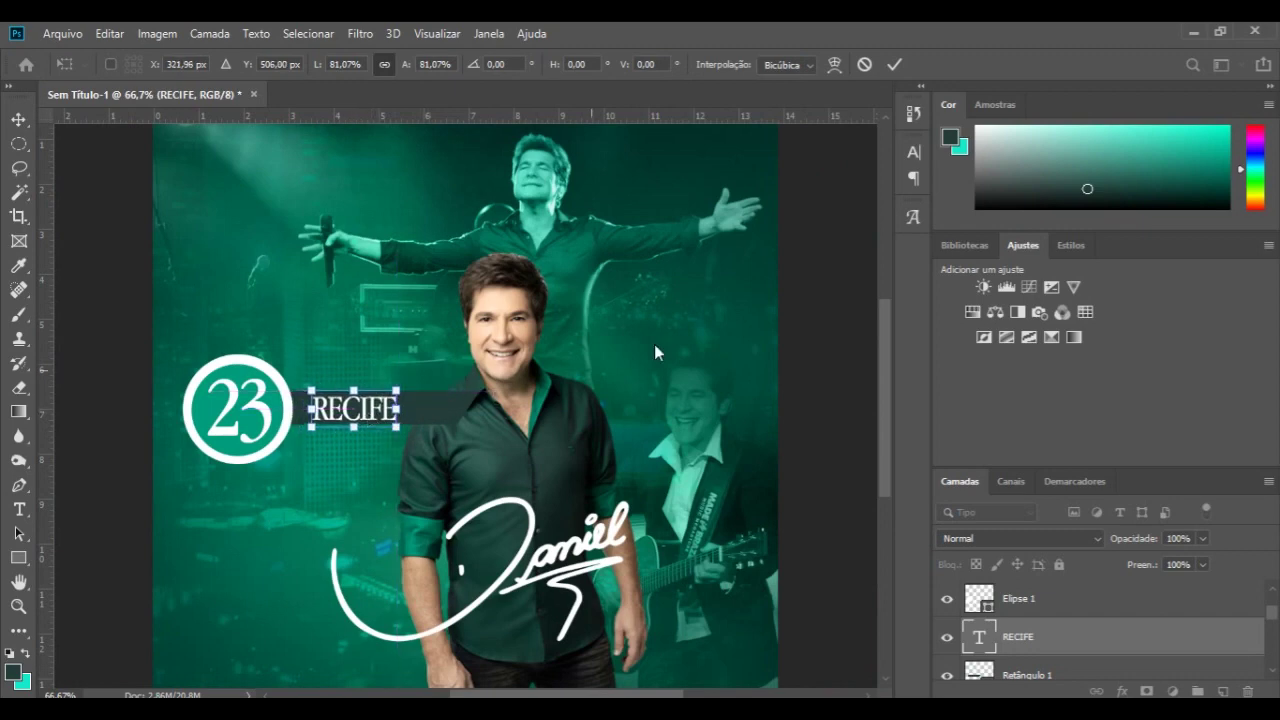
pyautogui.click(894, 64)
pyautogui.press('Left')
pyautogui.press('Left')
pyautogui.press('Left')
pyautogui.press('Left')
pyautogui.press('Left')
pyautogui.press('Left')
pyautogui.press('Left')
pyautogui.press('Left')
pyautogui.press('Left')
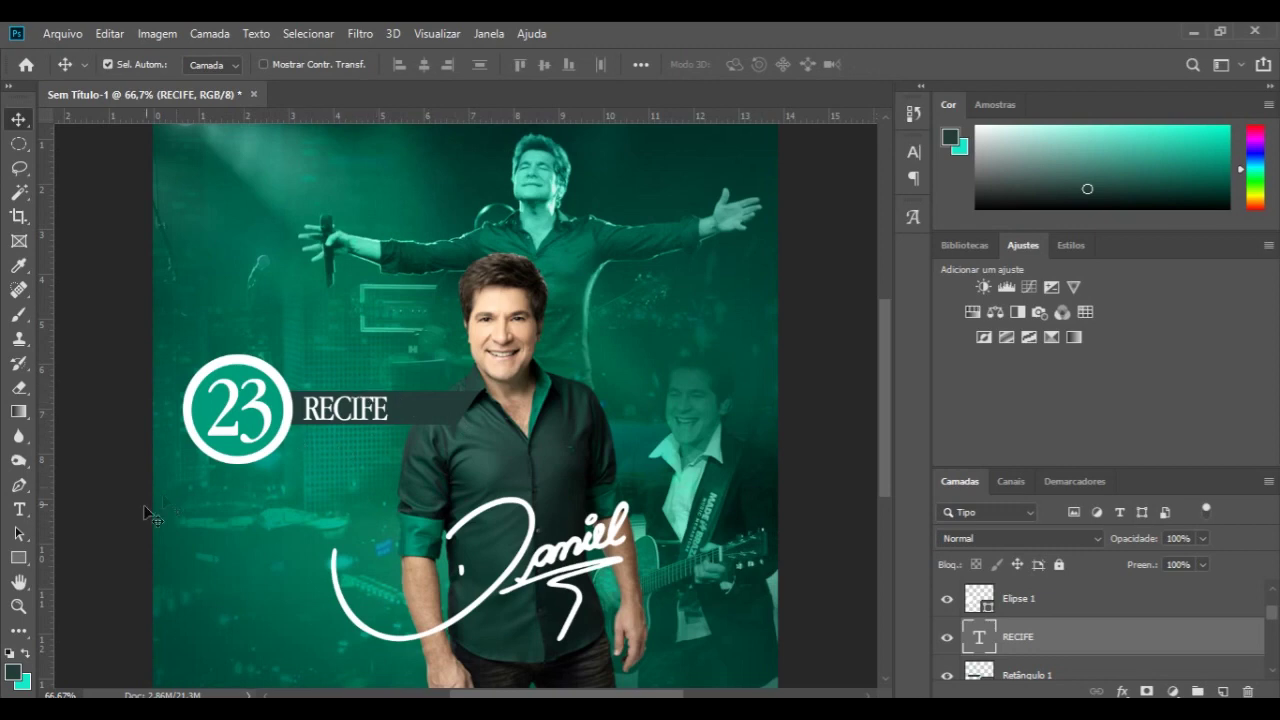
pyautogui.click(18, 509)
# - Type CASA DE SHOW on a new text layer below RECIFE
pyautogui.click(308, 467)
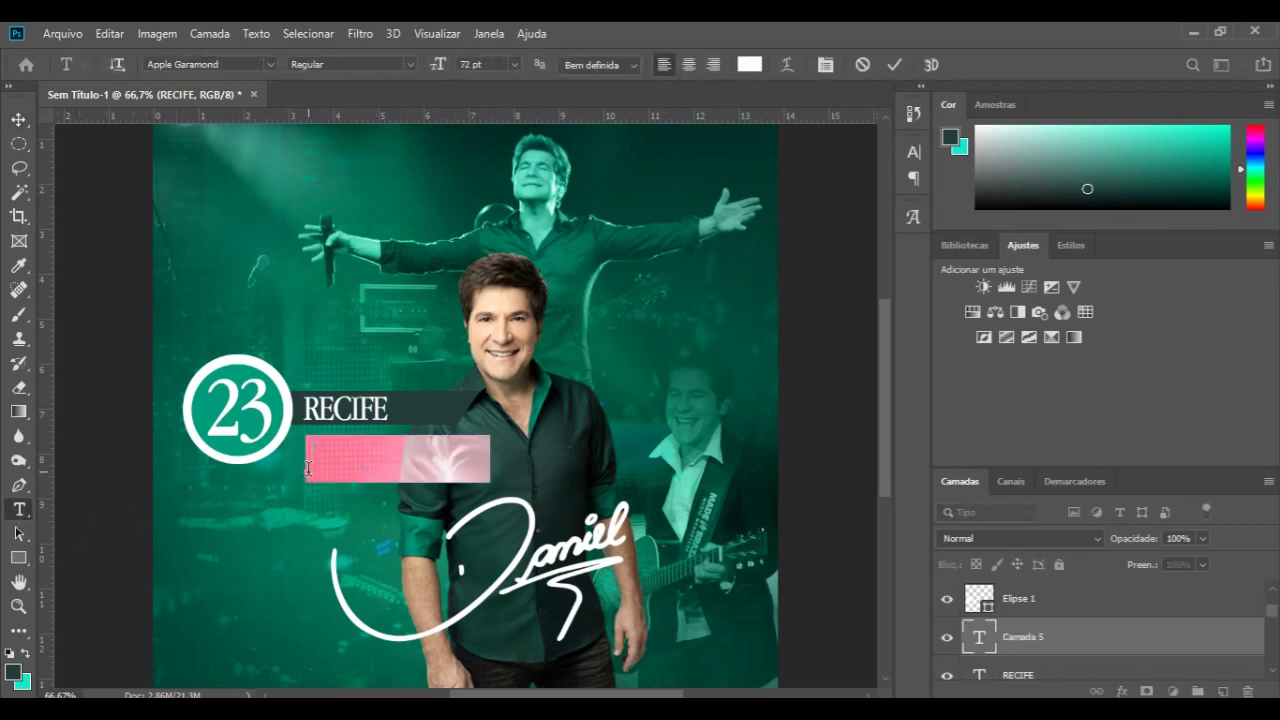
pyautogui.moveTo(490, 460); pyautogui.dragTo(302, 461)
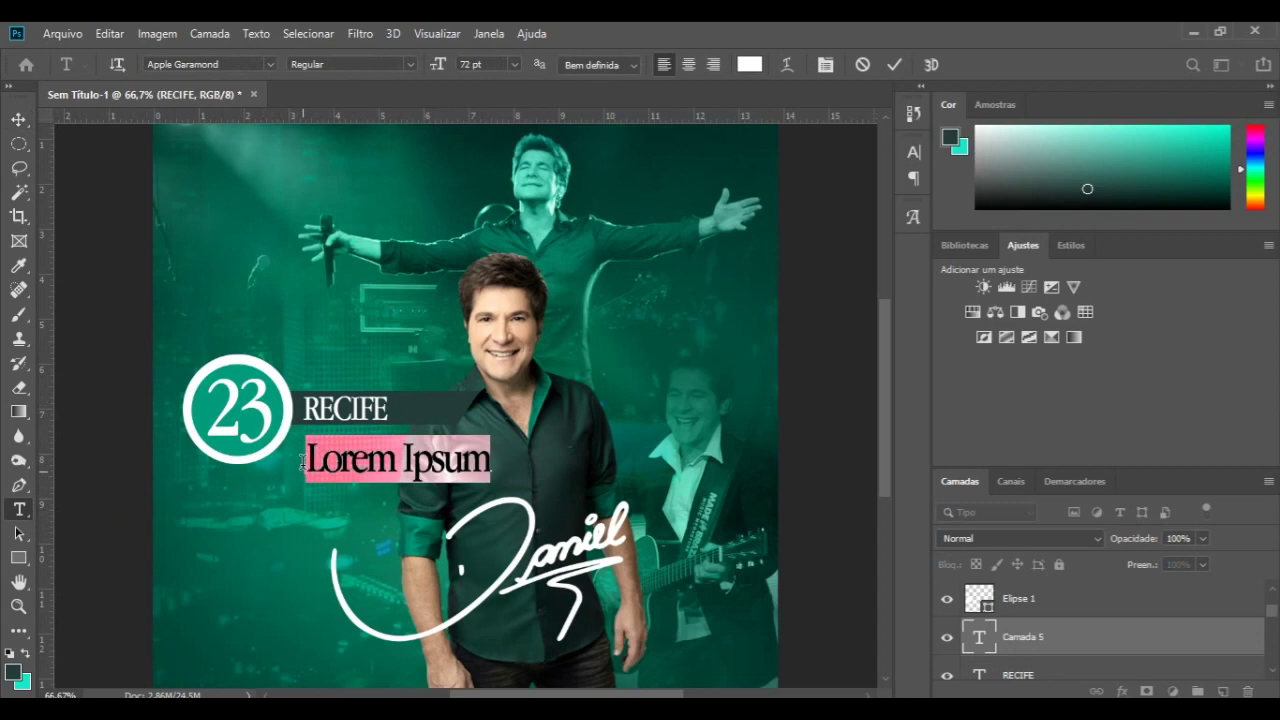
pyautogui.press('BackSpace')
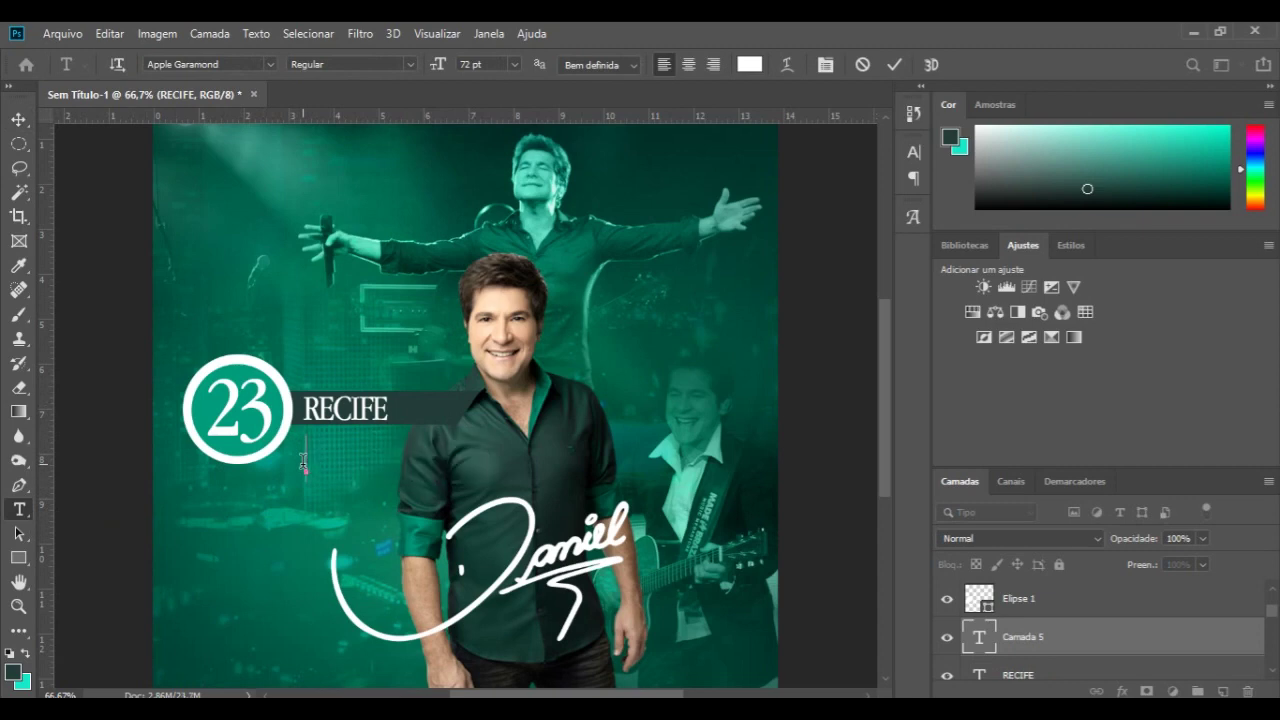
pyautogui.write('CA')
pyautogui.write('SADE')
pyautogui.press('BackSpace')
pyautogui.press('BackSpace')
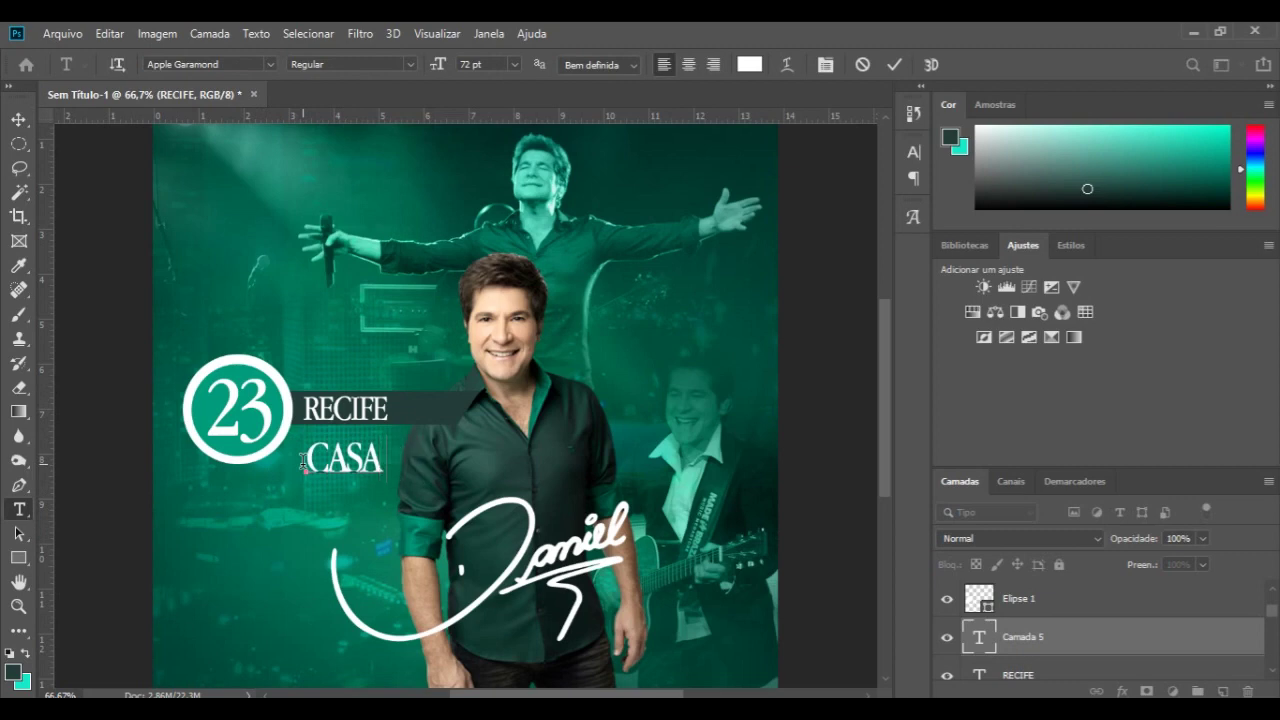
pyautogui.write('DE SHOW')
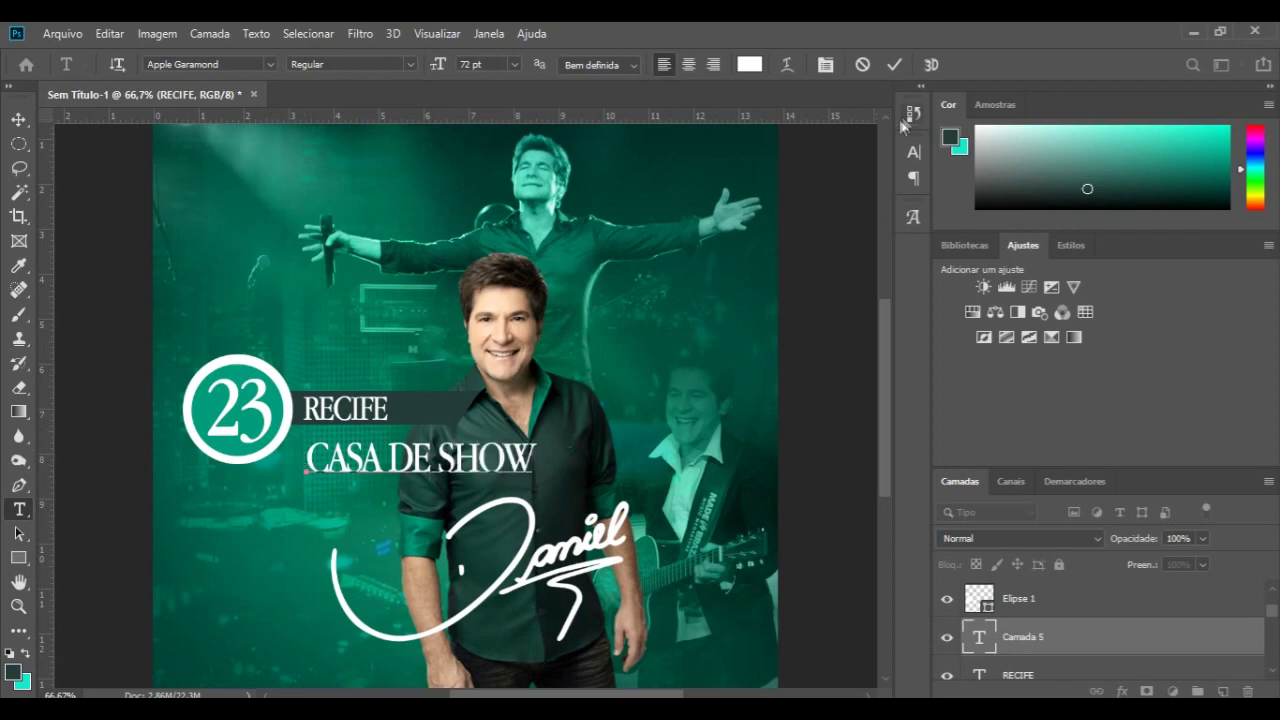
pyautogui.click(894, 64)
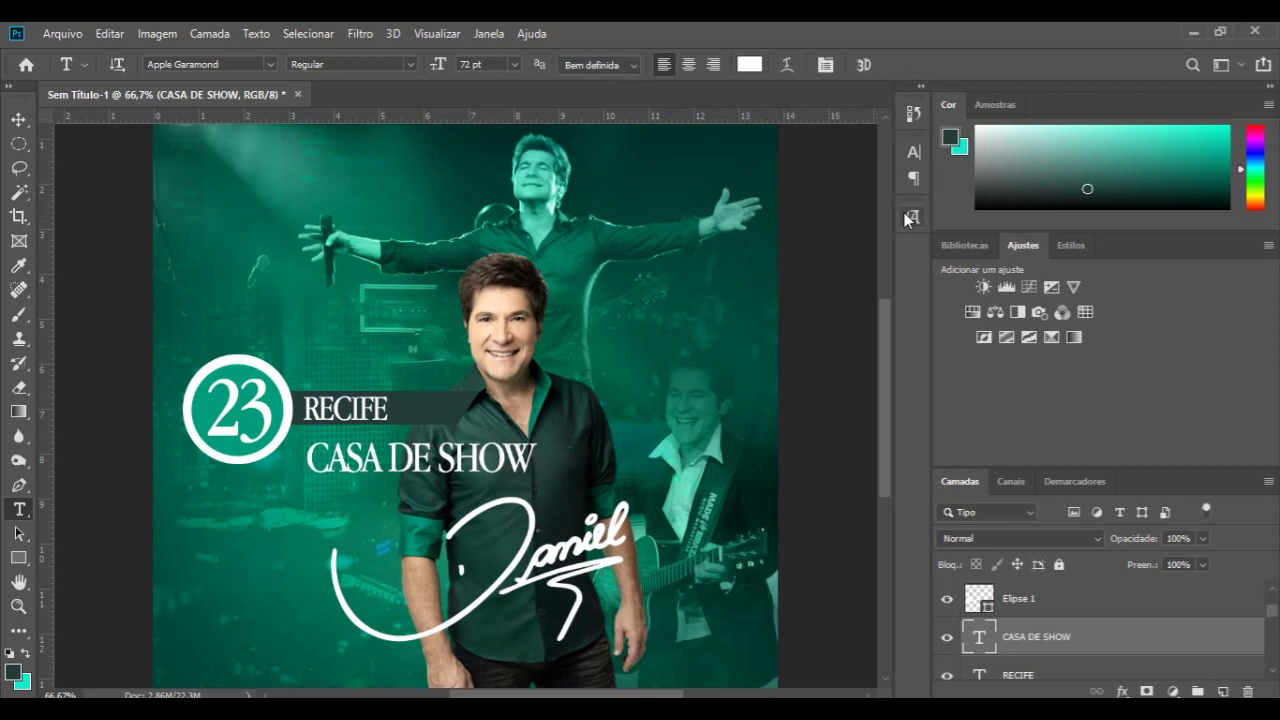
# - Shrink the CASA DE SHOW text and tuck it directly beneath RECIFE
pyautogui.hotkey('ctrl', 't')
pyautogui.moveTo(535, 481); pyautogui.dragTo(420, 452)
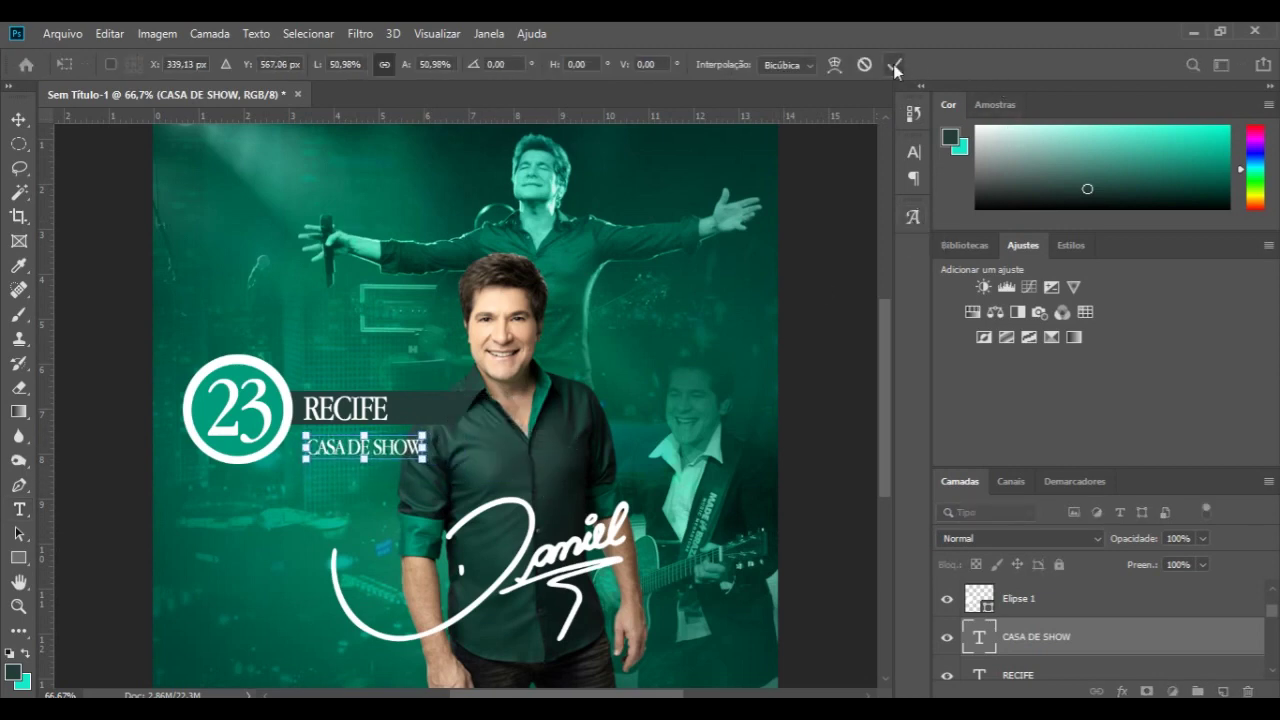
pyautogui.click(894, 65)
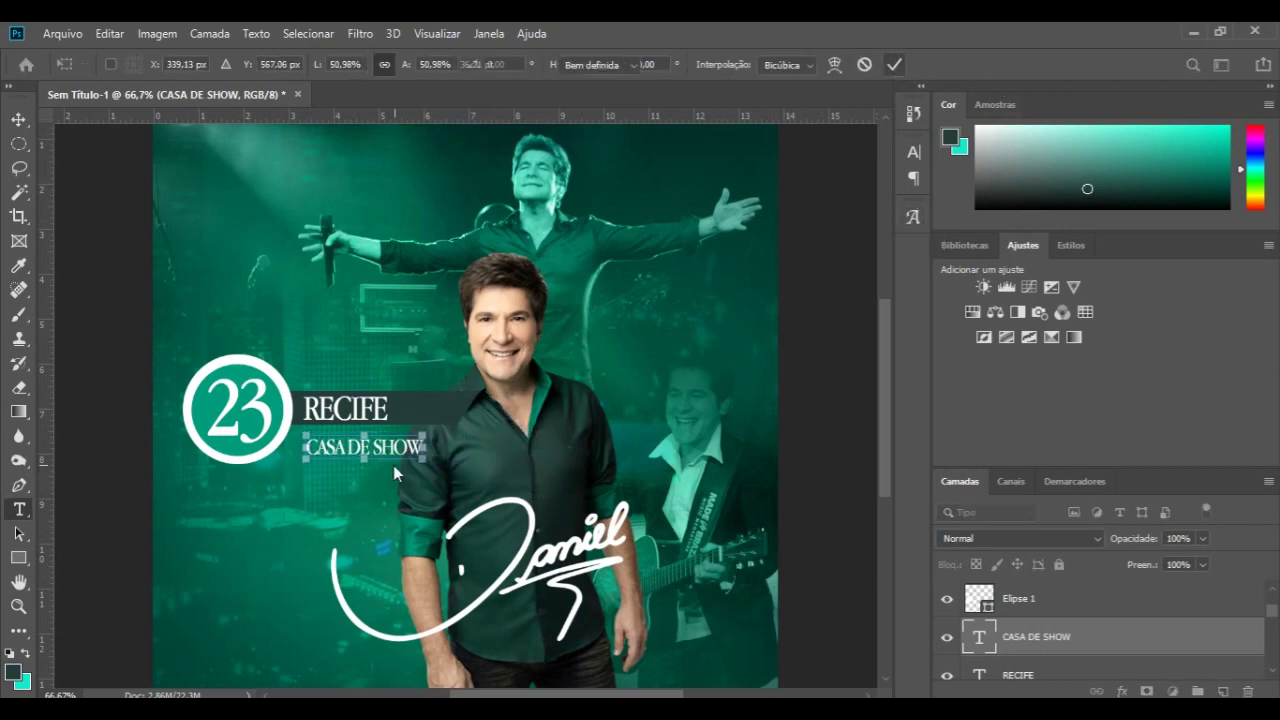
pyautogui.click(18, 119)
pyautogui.moveTo(378, 448); pyautogui.dragTo(372, 436)
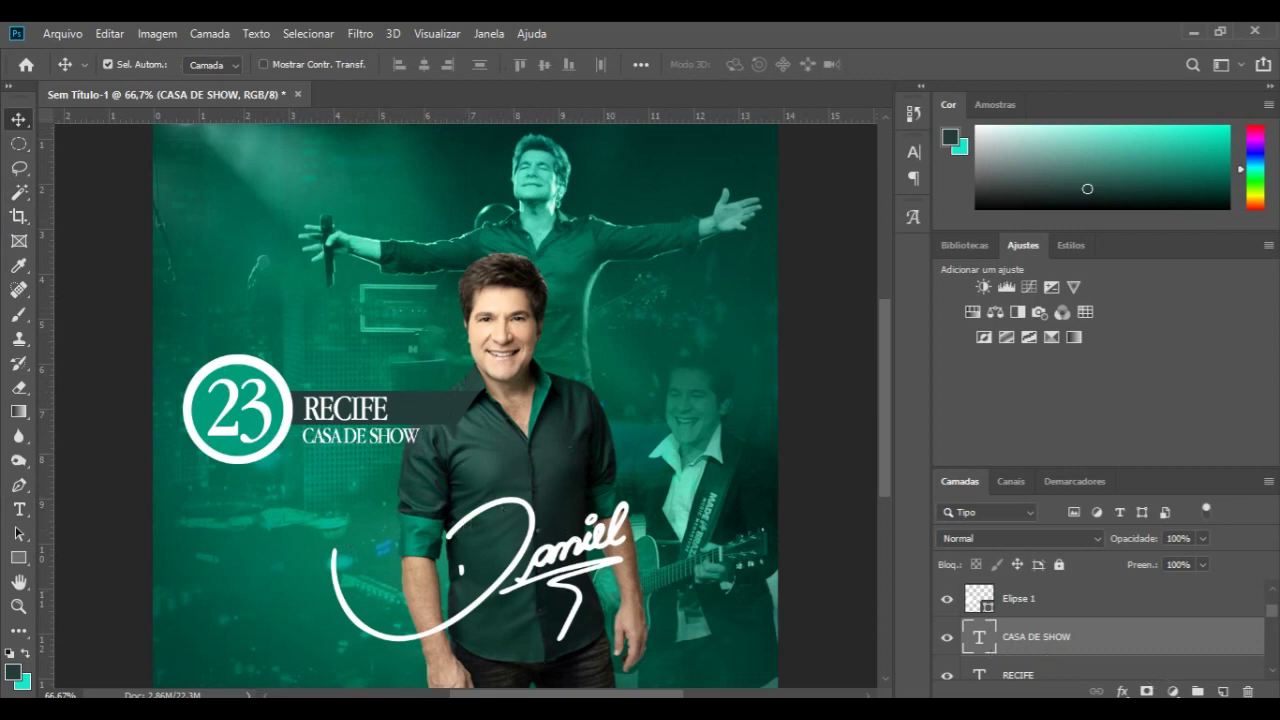
# - Toggle the dark band and signature layers' visibility to compare
pyautogui.scroll(-2, 1058, 642)
pyautogui.scroll(-1, 1058, 642)
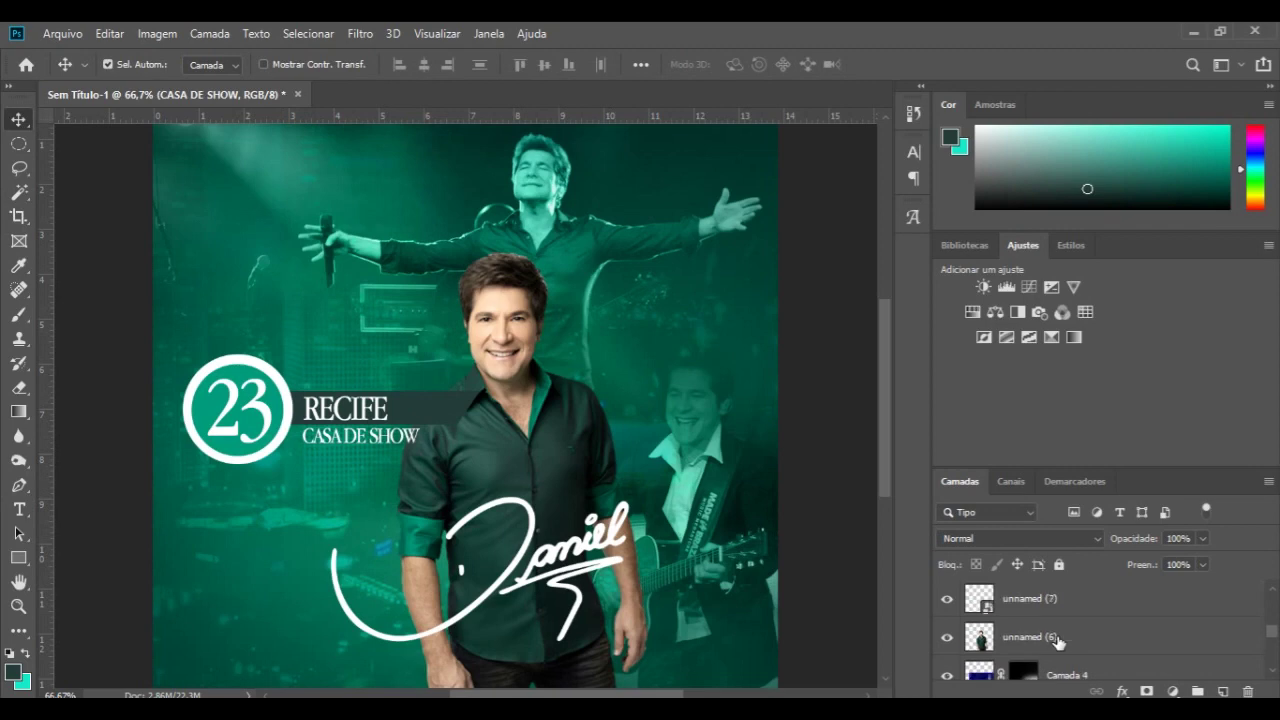
pyautogui.scroll(1, 1058, 642)
pyautogui.scroll(-1, 1058, 642)
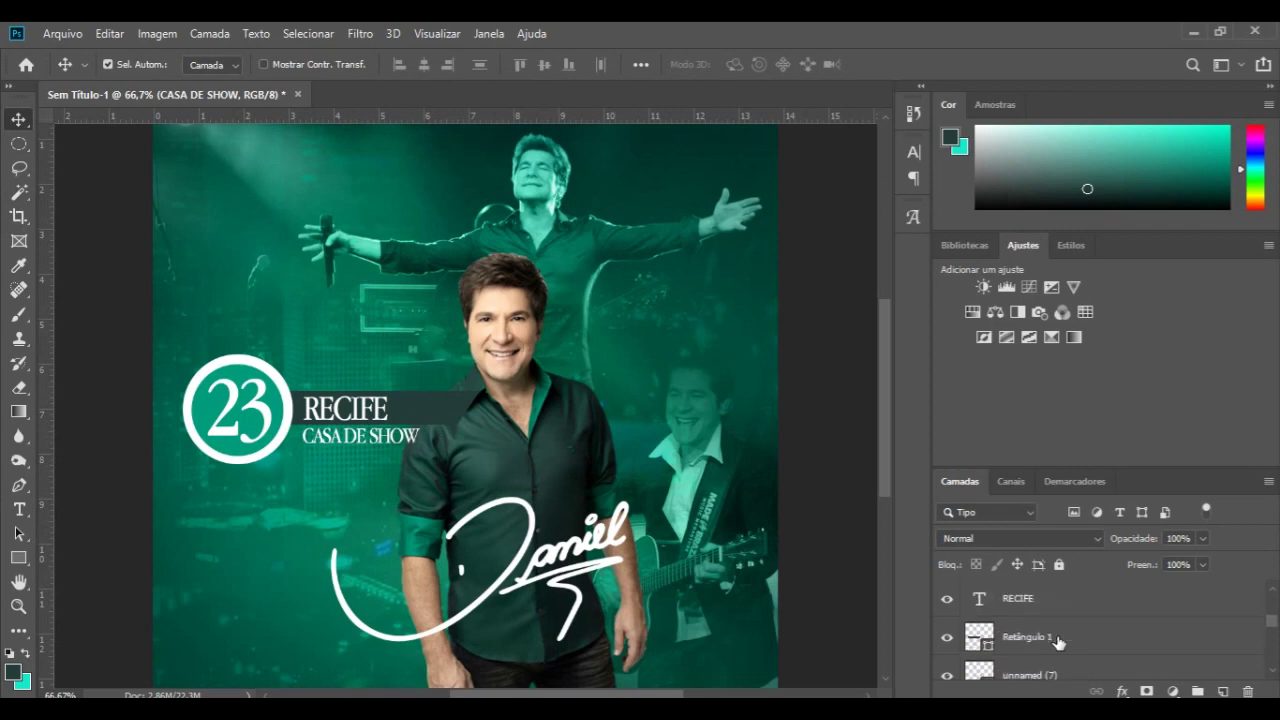
pyautogui.click(946, 638)
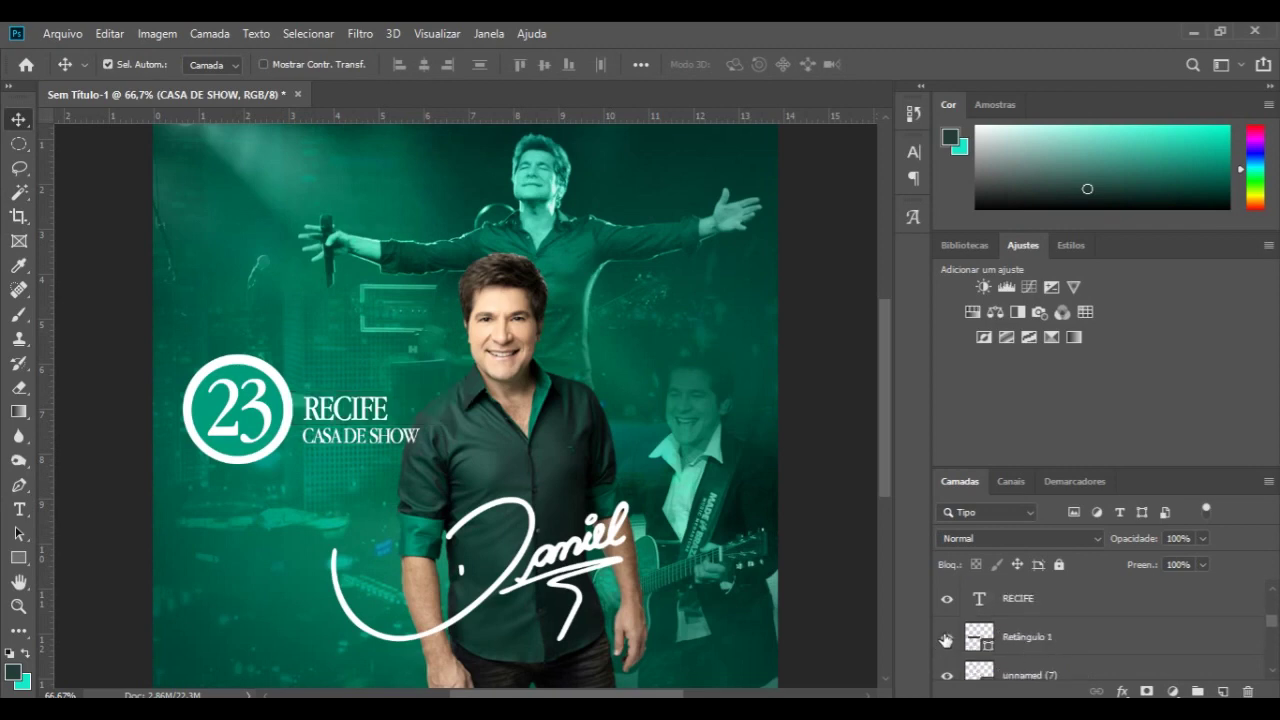
pyautogui.click(946, 638)
pyautogui.scroll(-1, 946, 640)
pyautogui.click(946, 640)
pyautogui.click(946, 640)
pyautogui.scroll(1, 1024, 646)
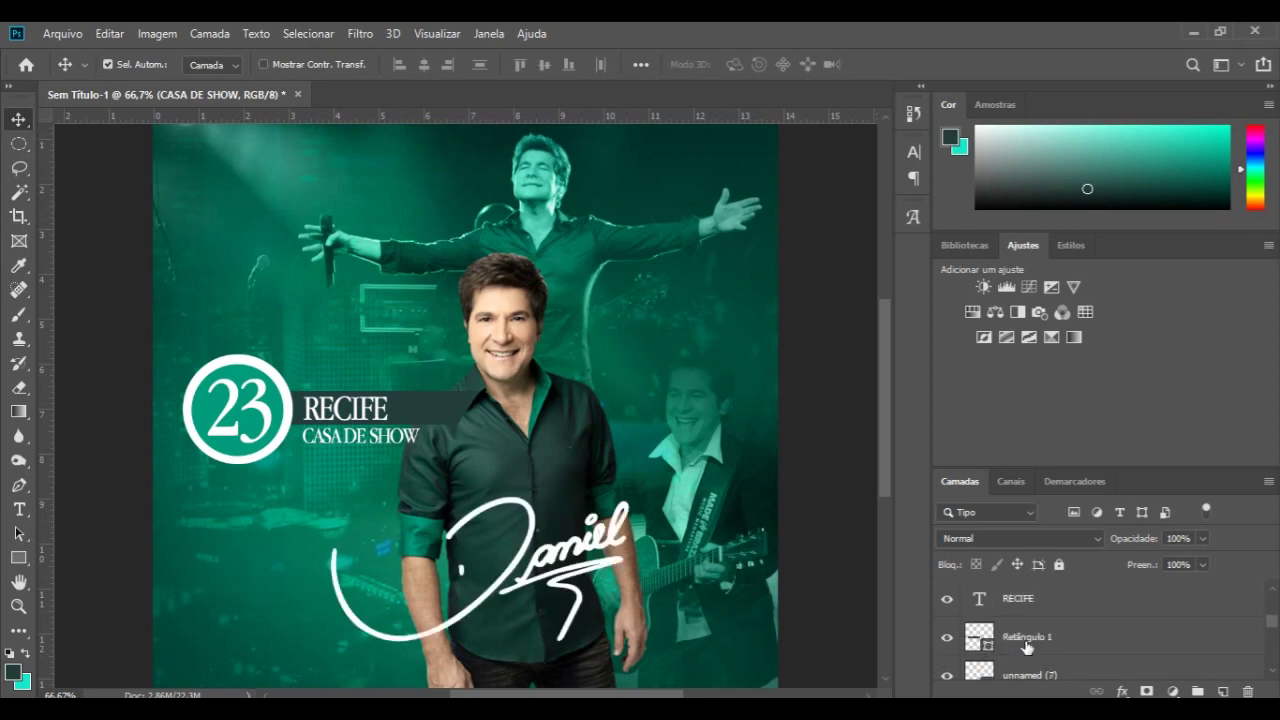
# - Select the badge's band, text, circle and 23 layers and group them as Agrupar 1
pyautogui.click(1025, 646)
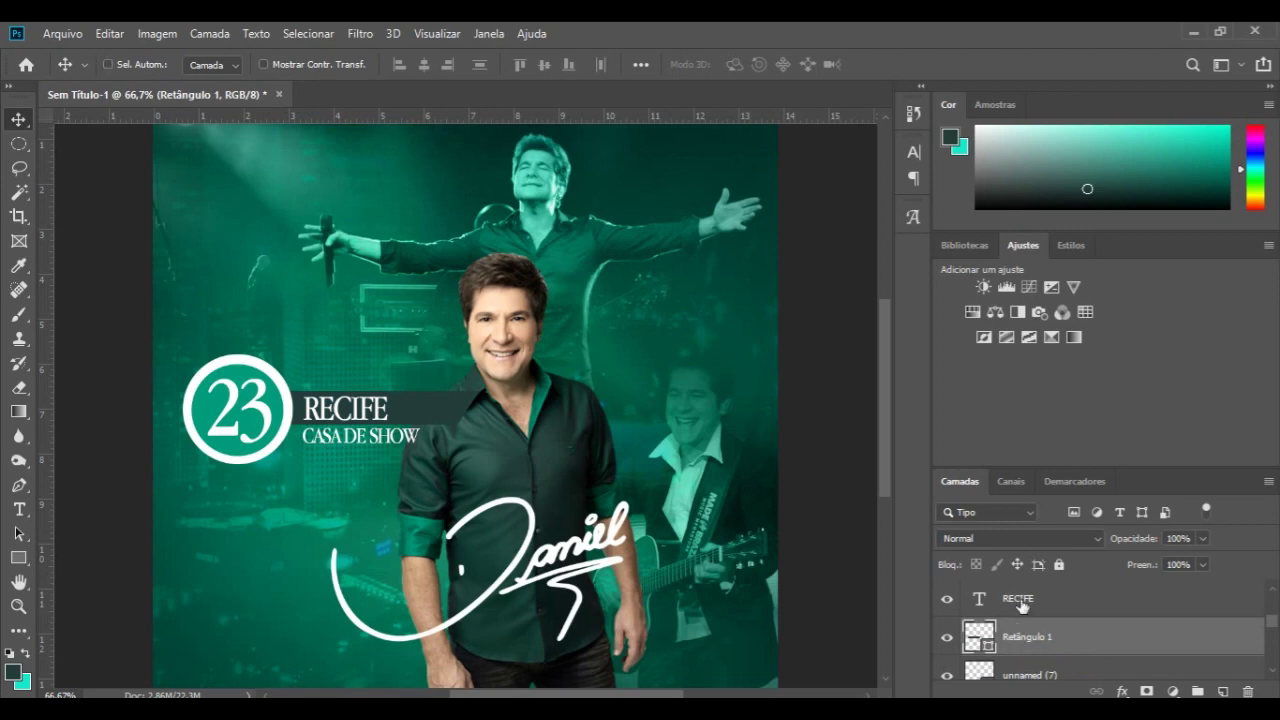
pyautogui.keyDown('shift'); pyautogui.click(1020, 603); pyautogui.keyUp('shift')
pyautogui.scroll(3, 1272, 630)
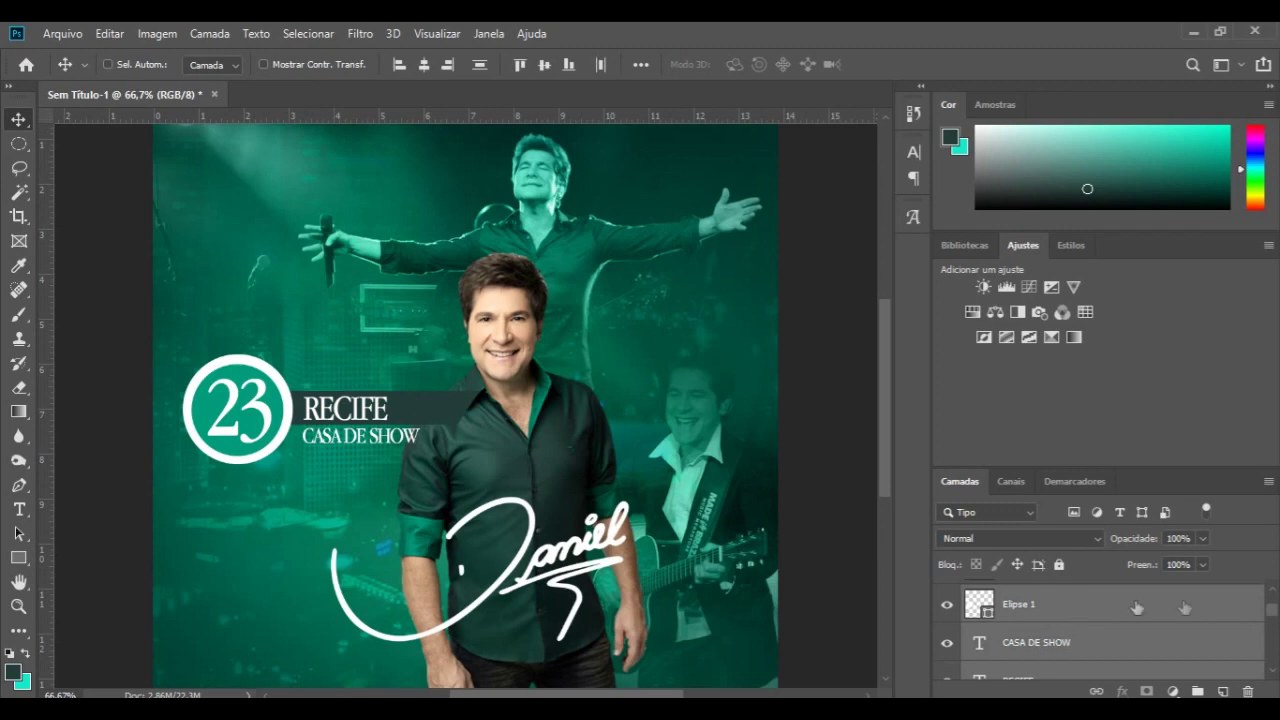
pyautogui.scroll(2, 1274, 605)
pyautogui.keyDown('shift'); pyautogui.click(1066, 640); pyautogui.keyUp('shift')
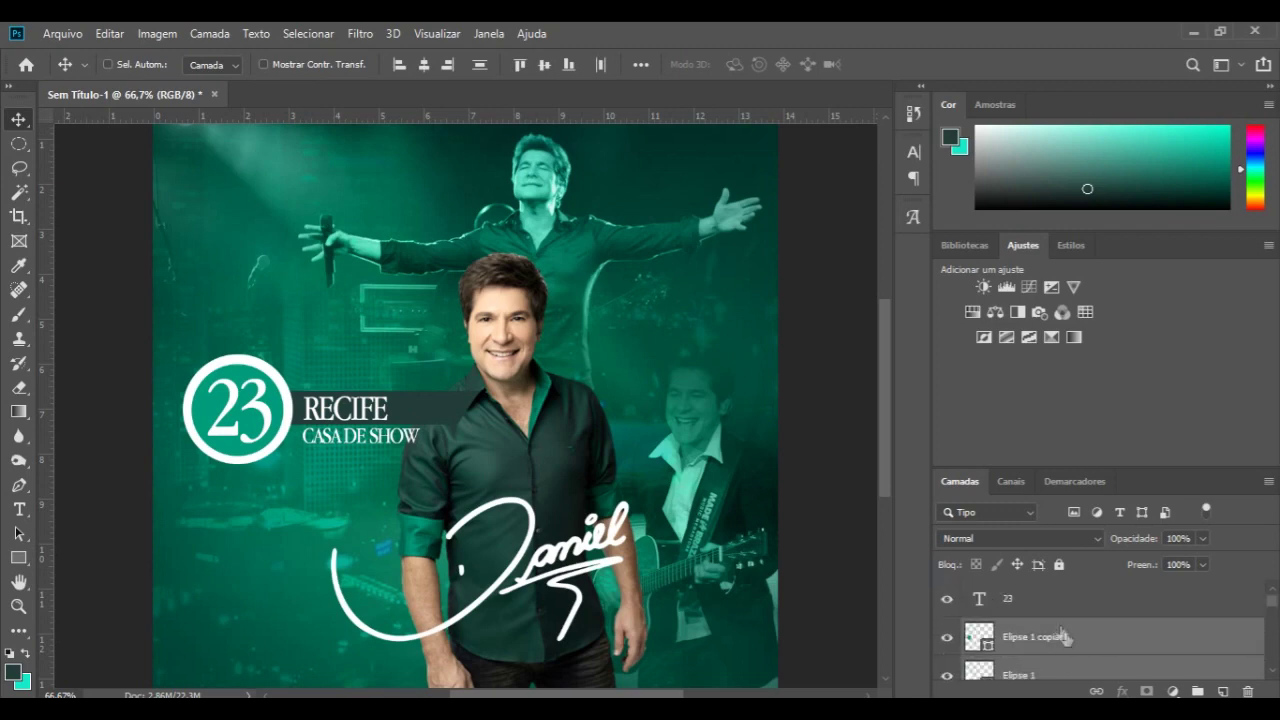
pyautogui.keyDown('shift'); pyautogui.click(1046, 608); pyautogui.keyUp('shift')
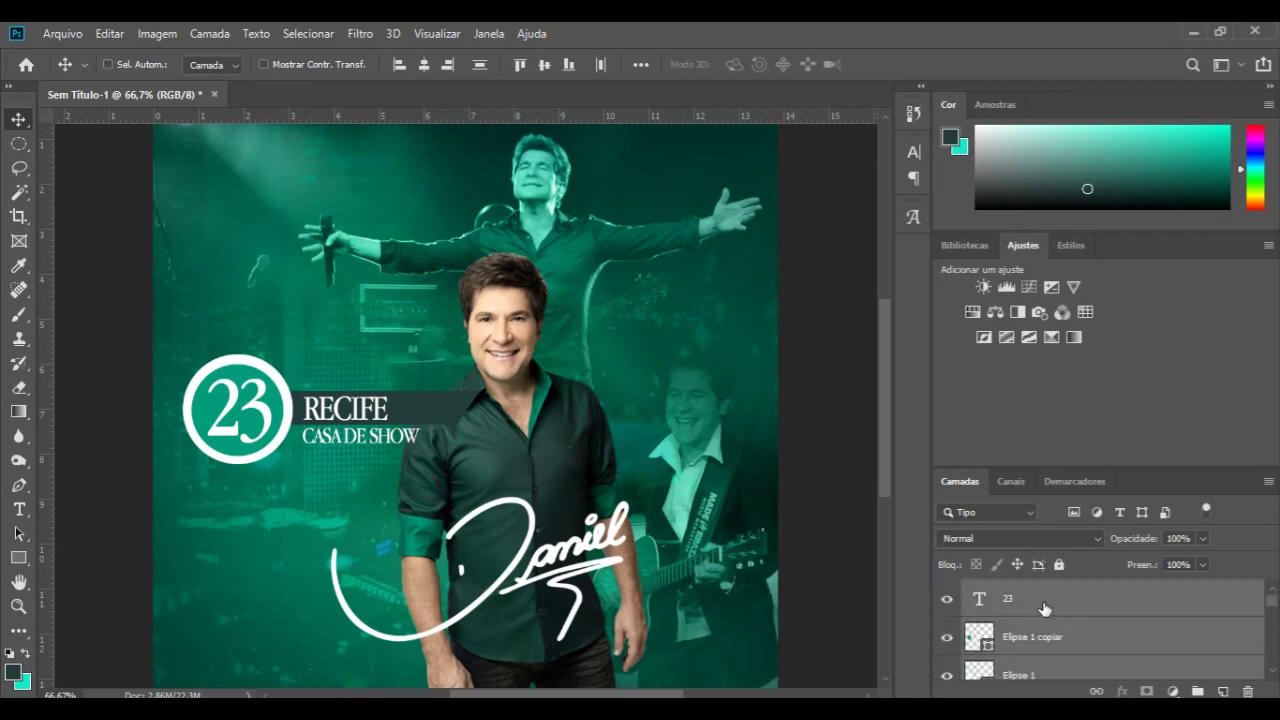
pyautogui.hotkey('ctrl', 'g')
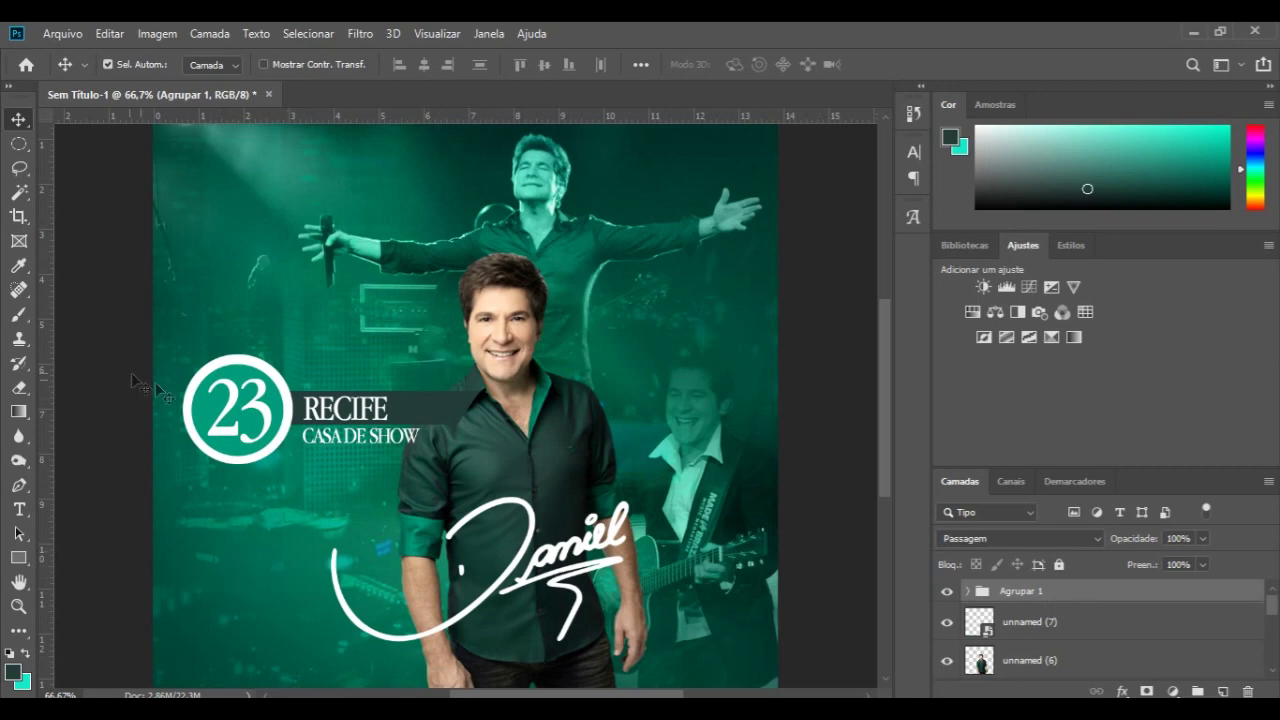
# - Centre the 23 in its circle and nudge the Agrupar 1 group
pyautogui.moveTo(212, 402); pyautogui.dragTo(224, 405)
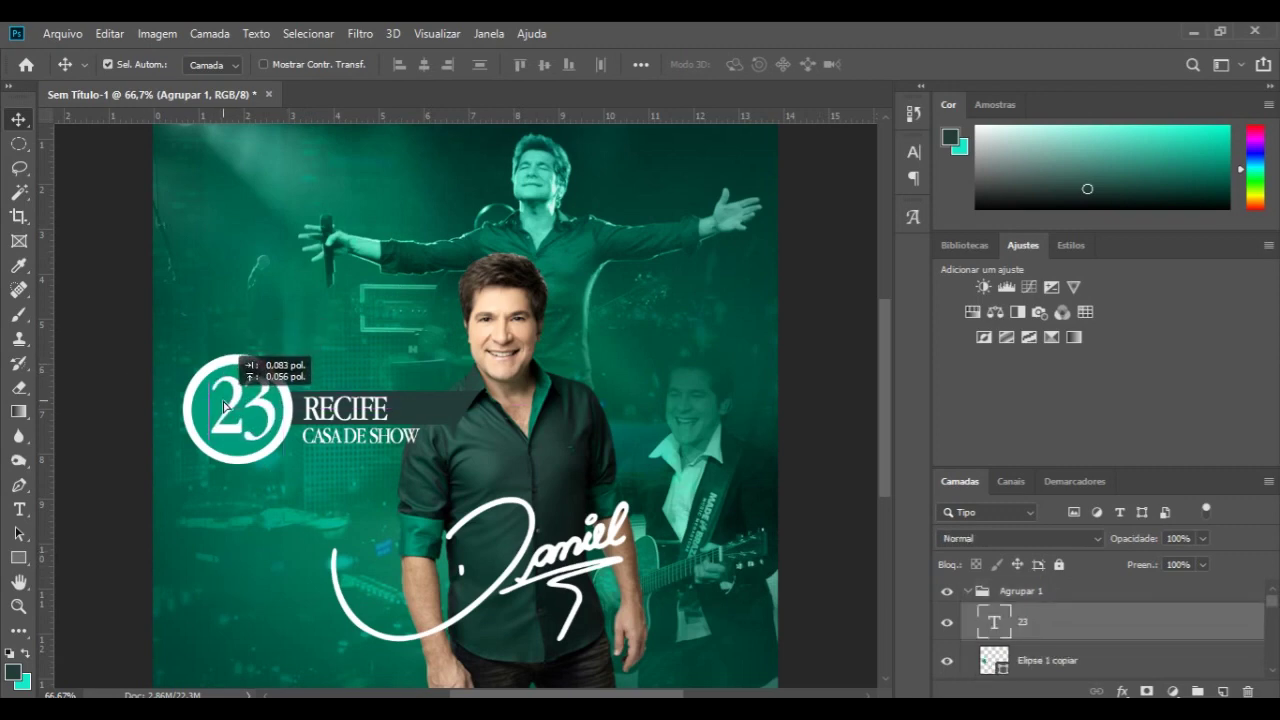
pyautogui.moveTo(224, 405); pyautogui.dragTo(220, 406)
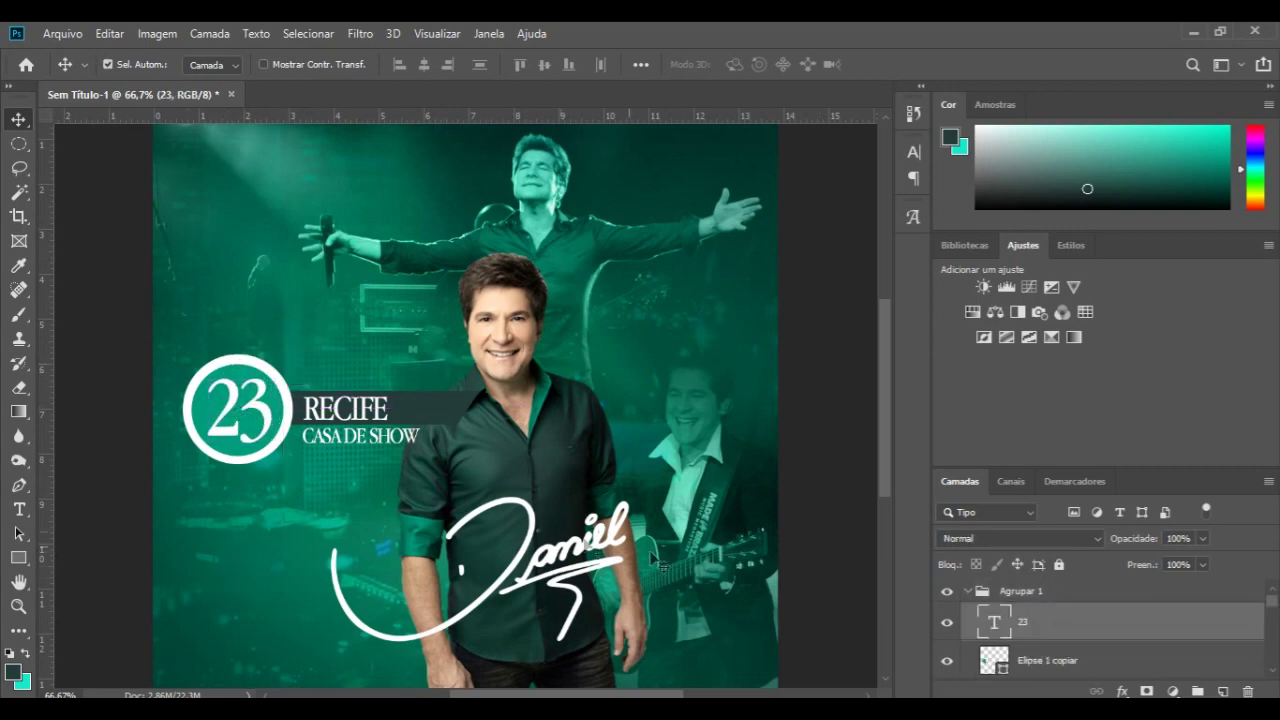
pyautogui.click(970, 591)
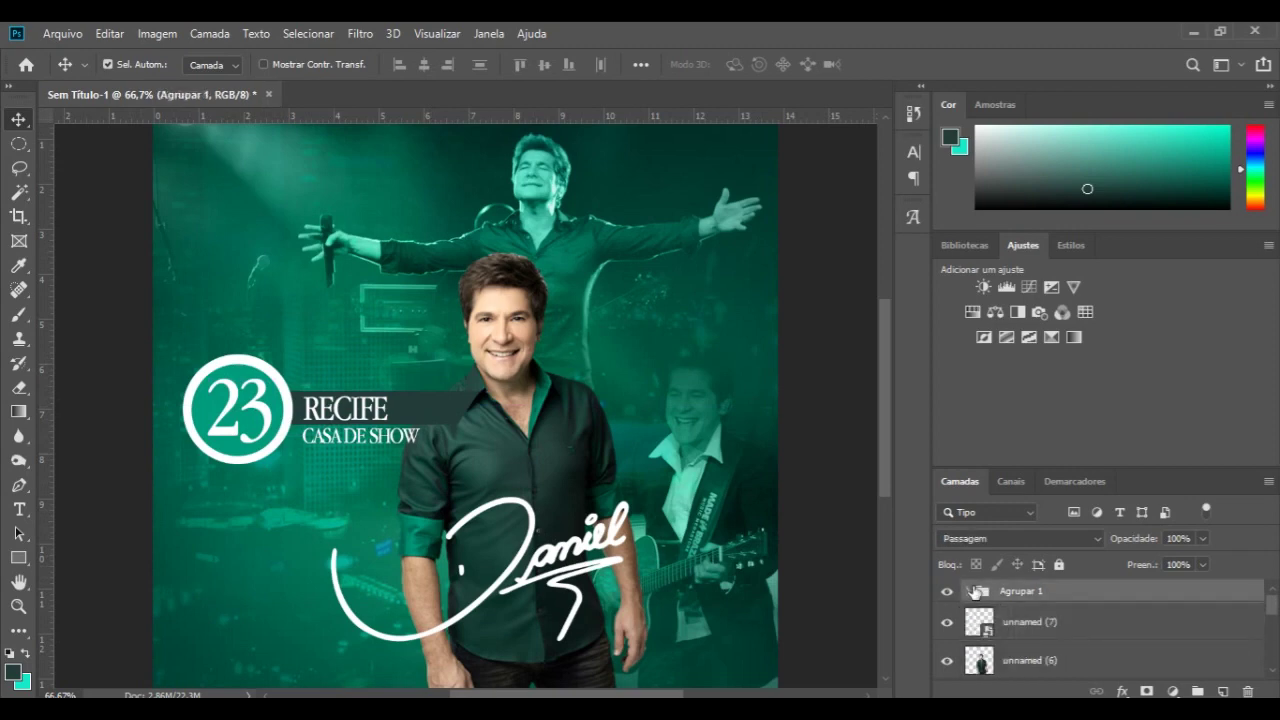
pyautogui.moveTo(236, 386)
pyautogui.mouseDown()
pyautogui.moveTo(410, 245)
pyautogui.moveTo(230, 366)
pyautogui.mouseUp()
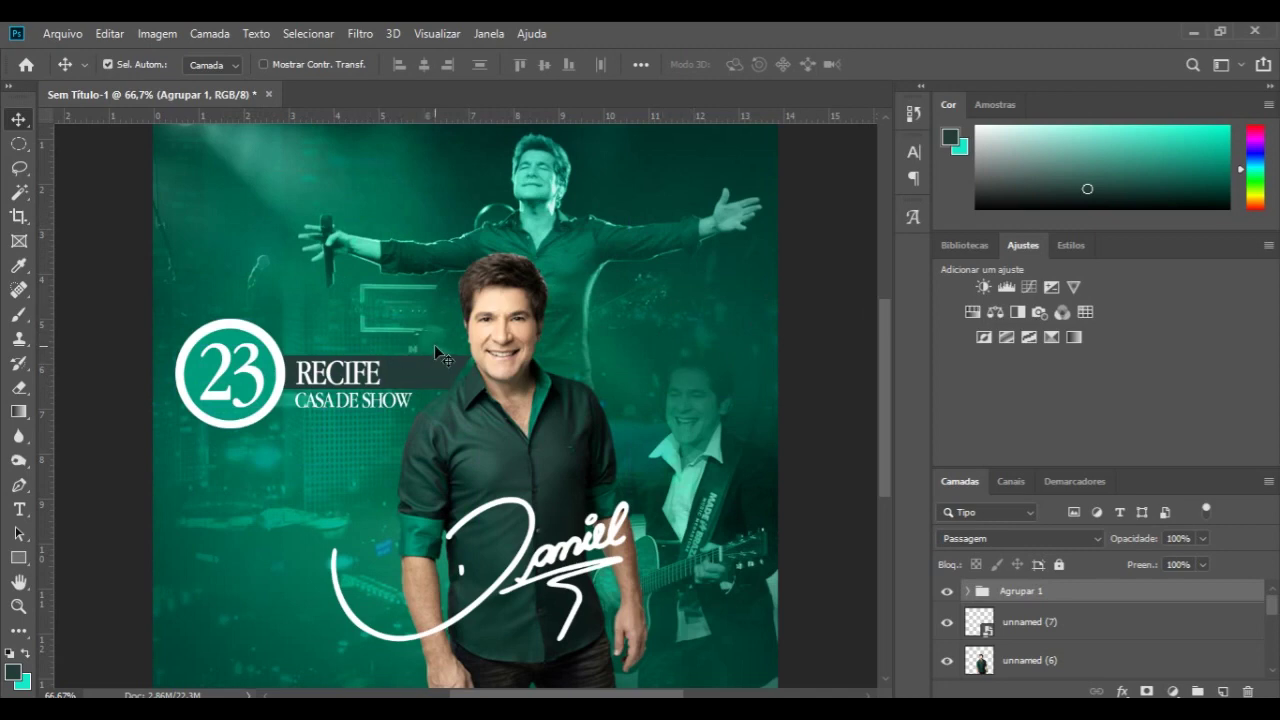
# - Scale the badge group to about 53% and move it to the poster's upper left
pyautogui.hotkey('ctrl', 't')
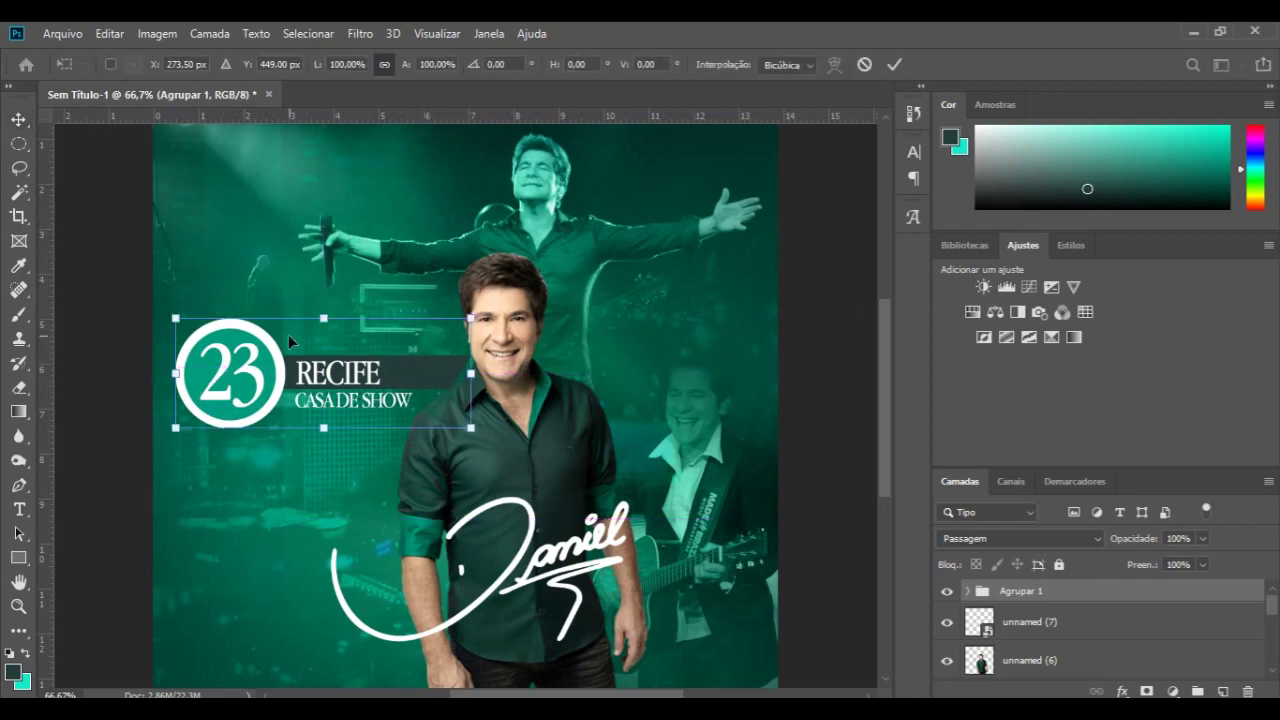
pyautogui.moveTo(471, 427); pyautogui.dragTo(426, 407)
pyautogui.hotkey('ctrl', 'z')
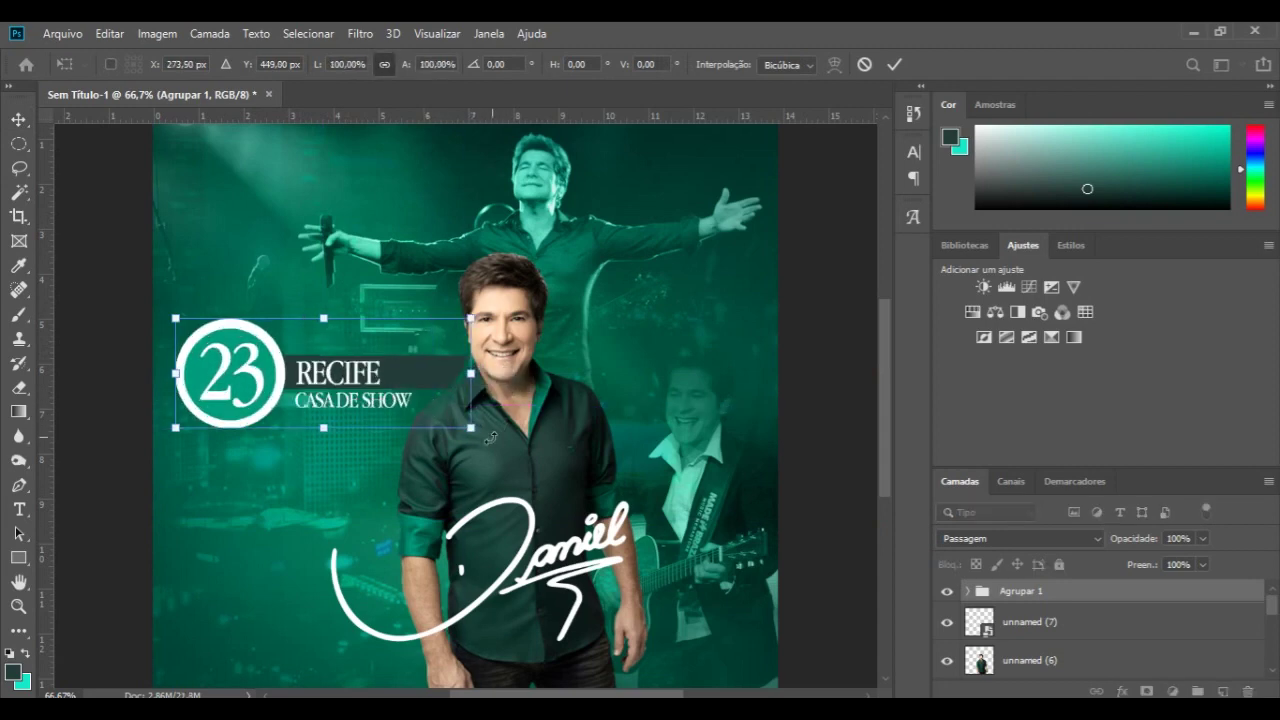
pyautogui.moveTo(471, 429)
pyautogui.mouseDown()
pyautogui.moveTo(334, 376)
pyautogui.moveTo(310, 332)
pyautogui.mouseUp()
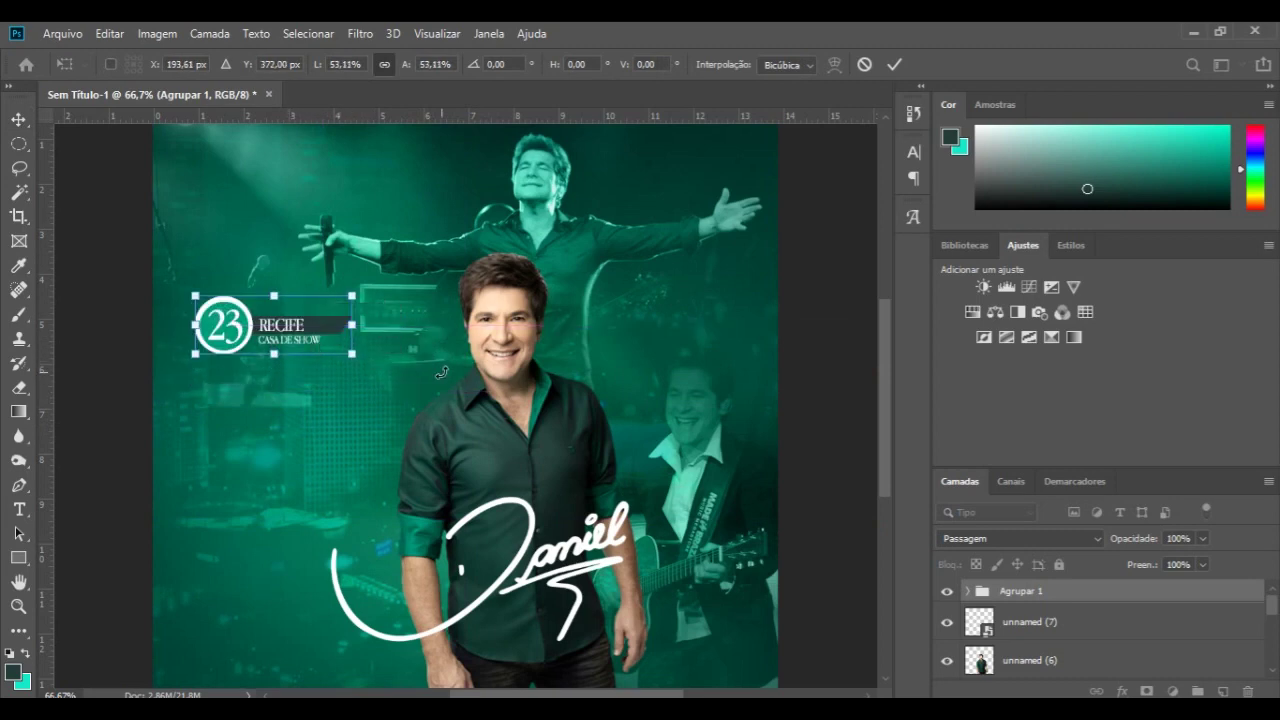
pyautogui.click(895, 65)
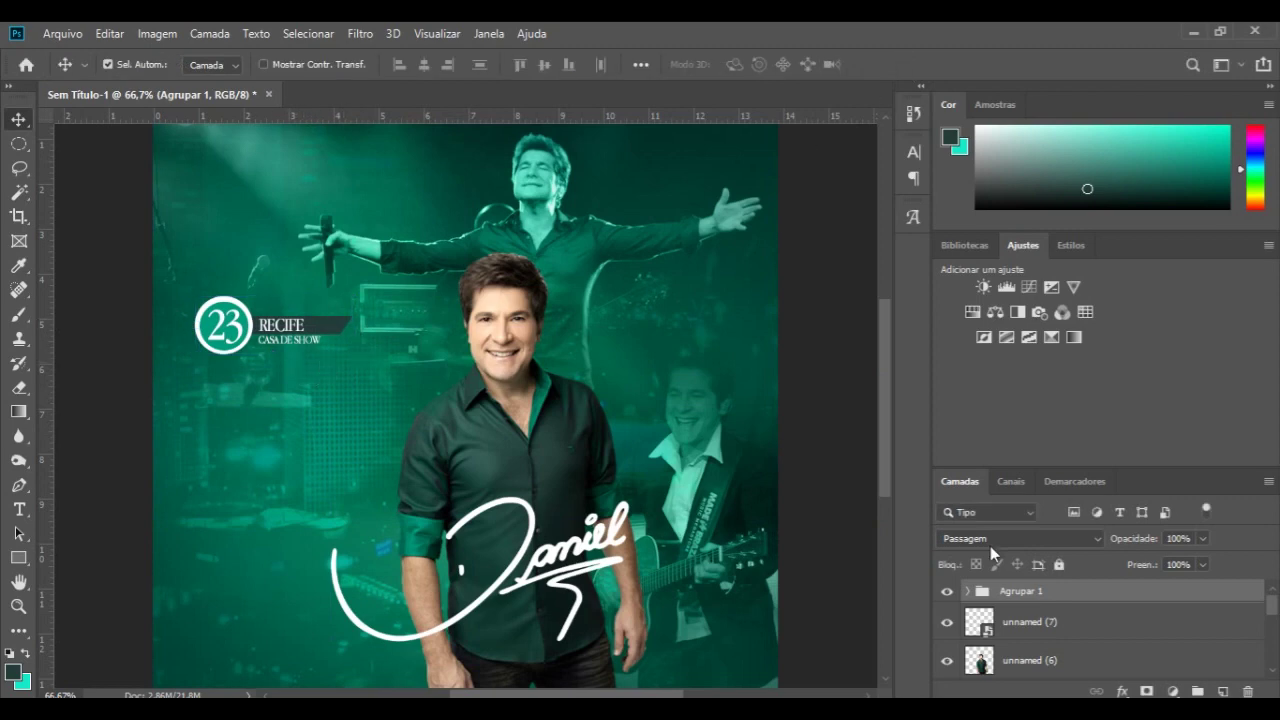
# - Duplicate the Agrupar 1 badge group and move the copy directly below the original badge
pyautogui.hotkey('ctrl', 'j')
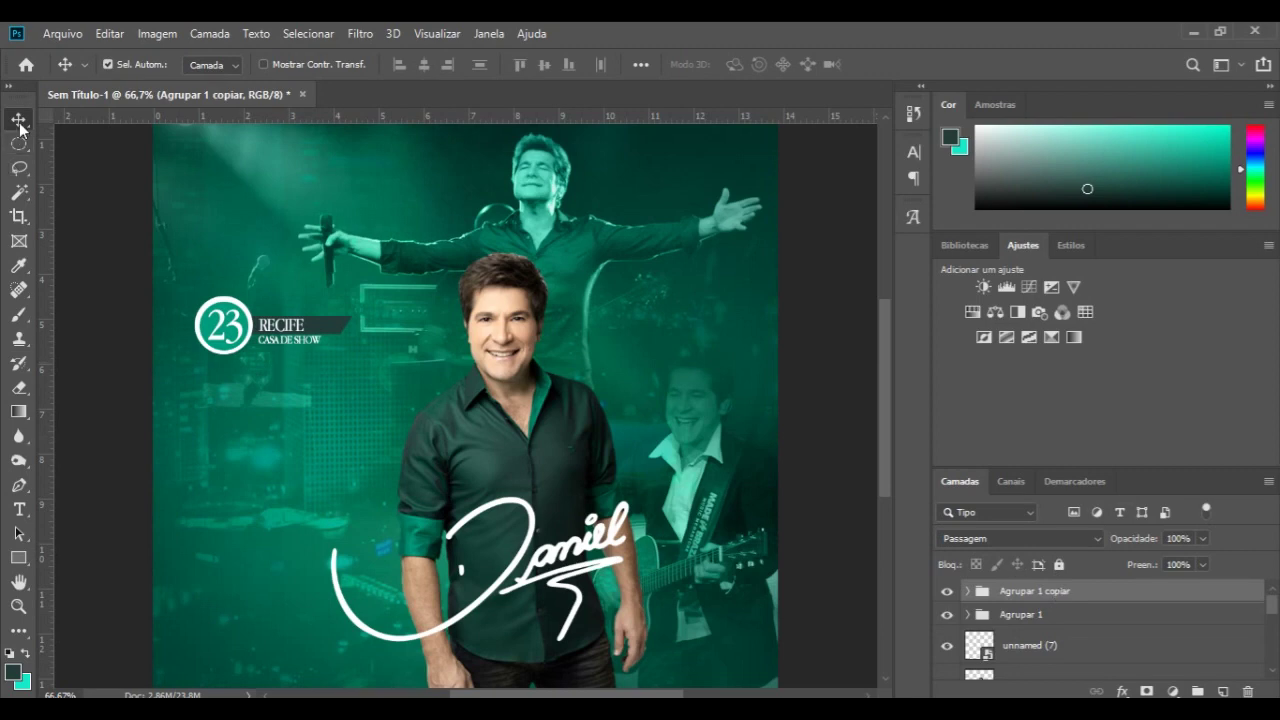
pyautogui.moveTo(237, 342); pyautogui.dragTo(230, 338)
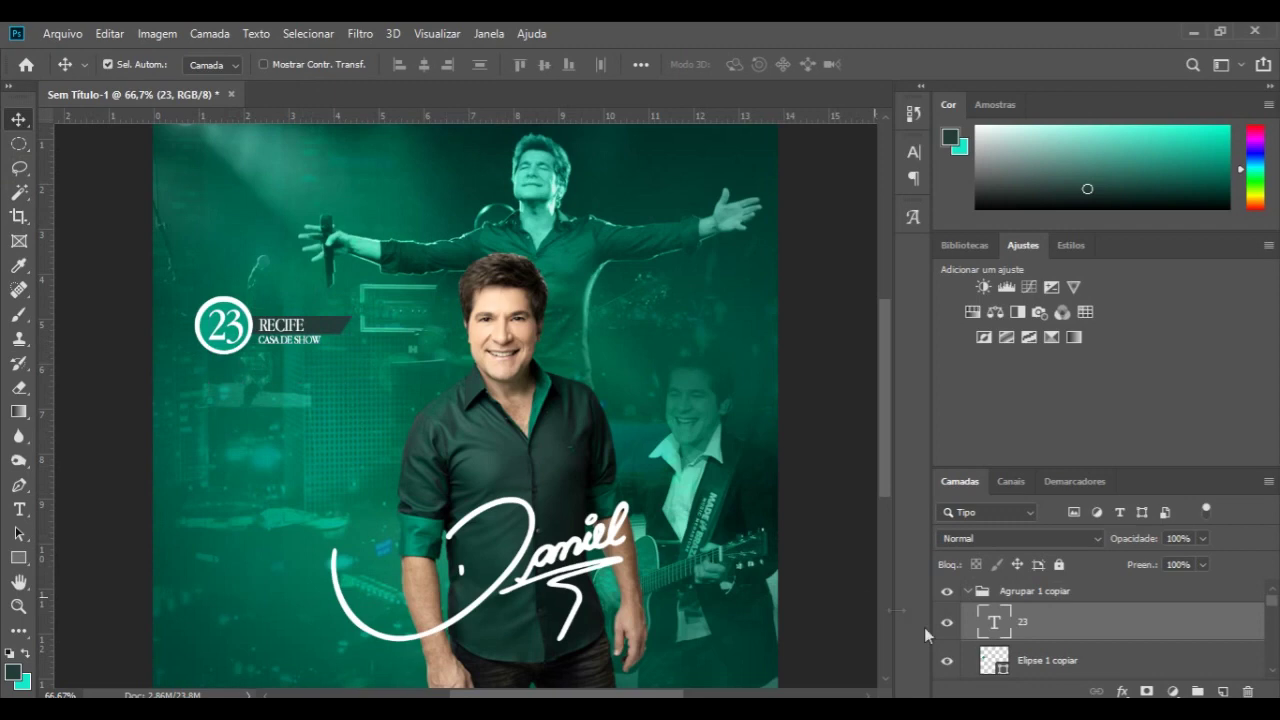
pyautogui.click(968, 595)
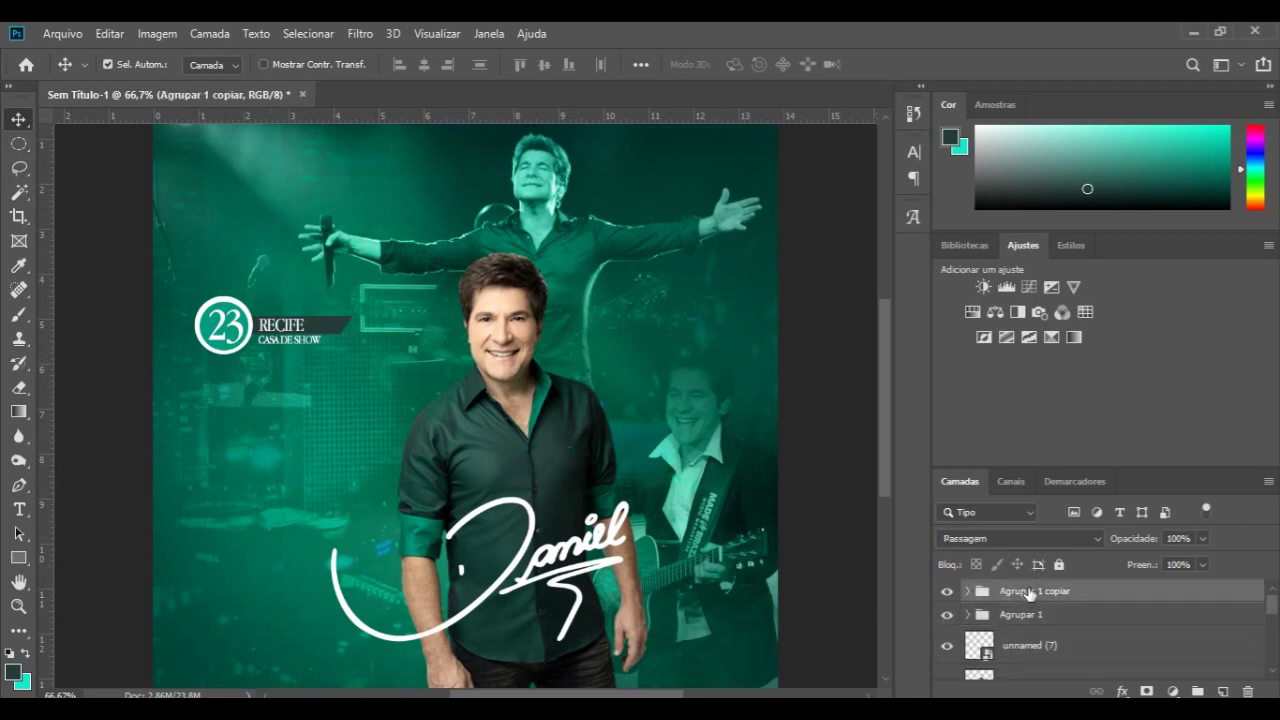
pyautogui.press('ctrl')
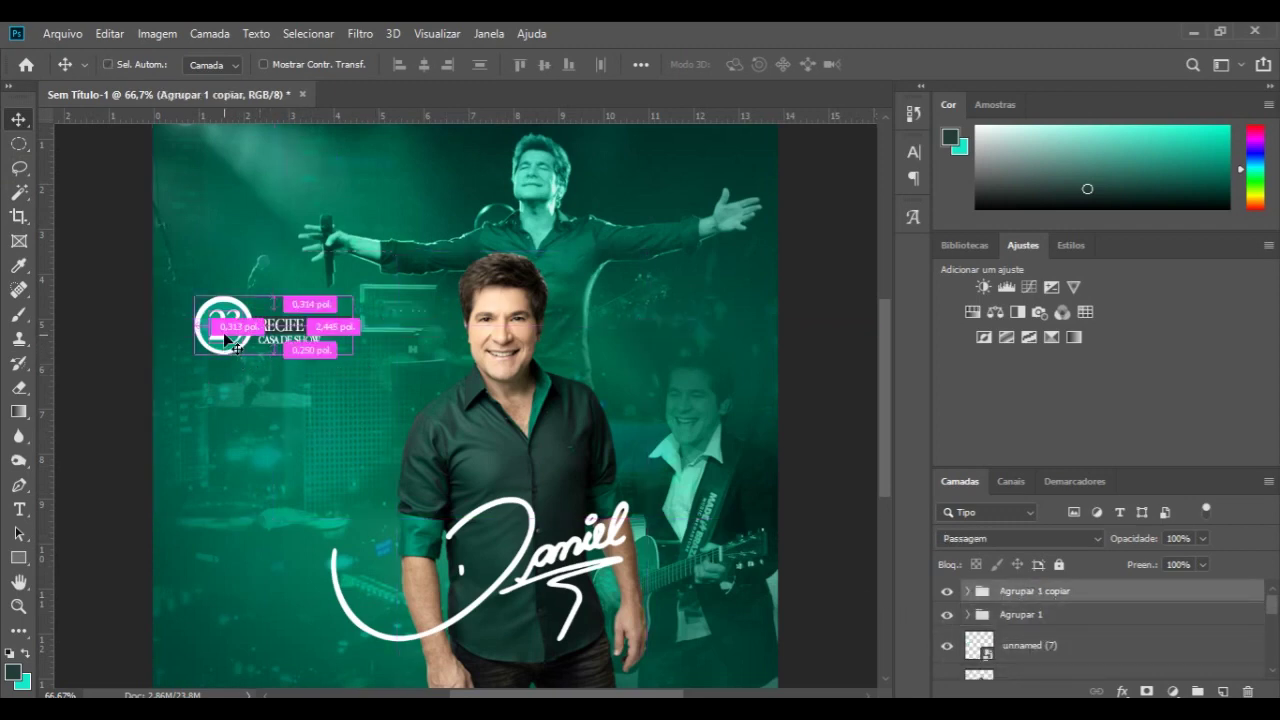
pyautogui.moveTo(222, 313); pyautogui.dragTo(371, 380)
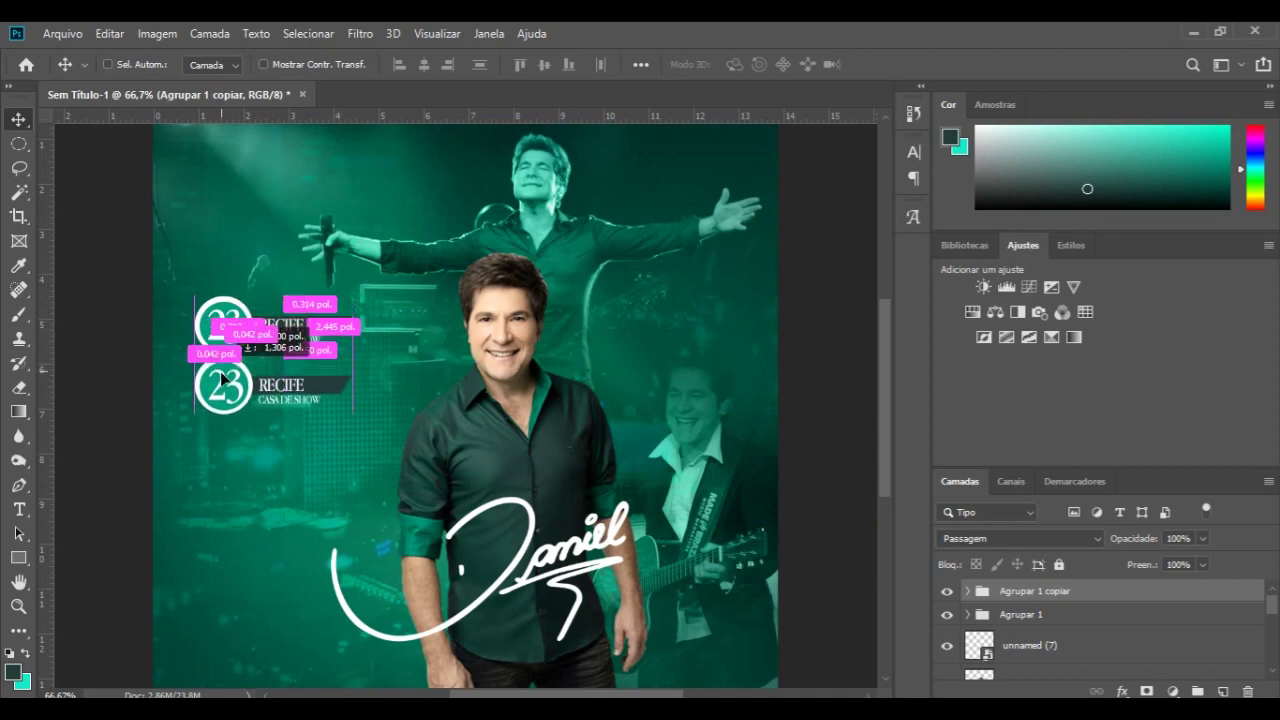
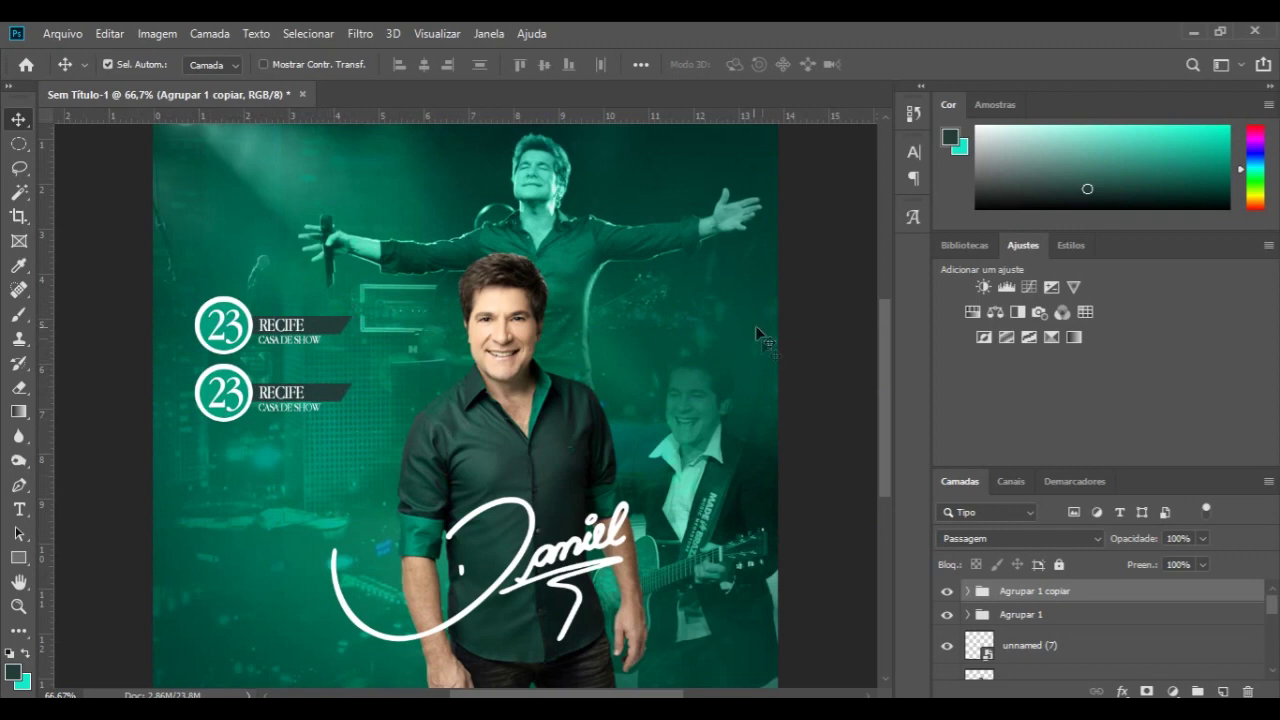
# - Change the copied badge's date number from 23 to 26
pyautogui.click(966, 594)
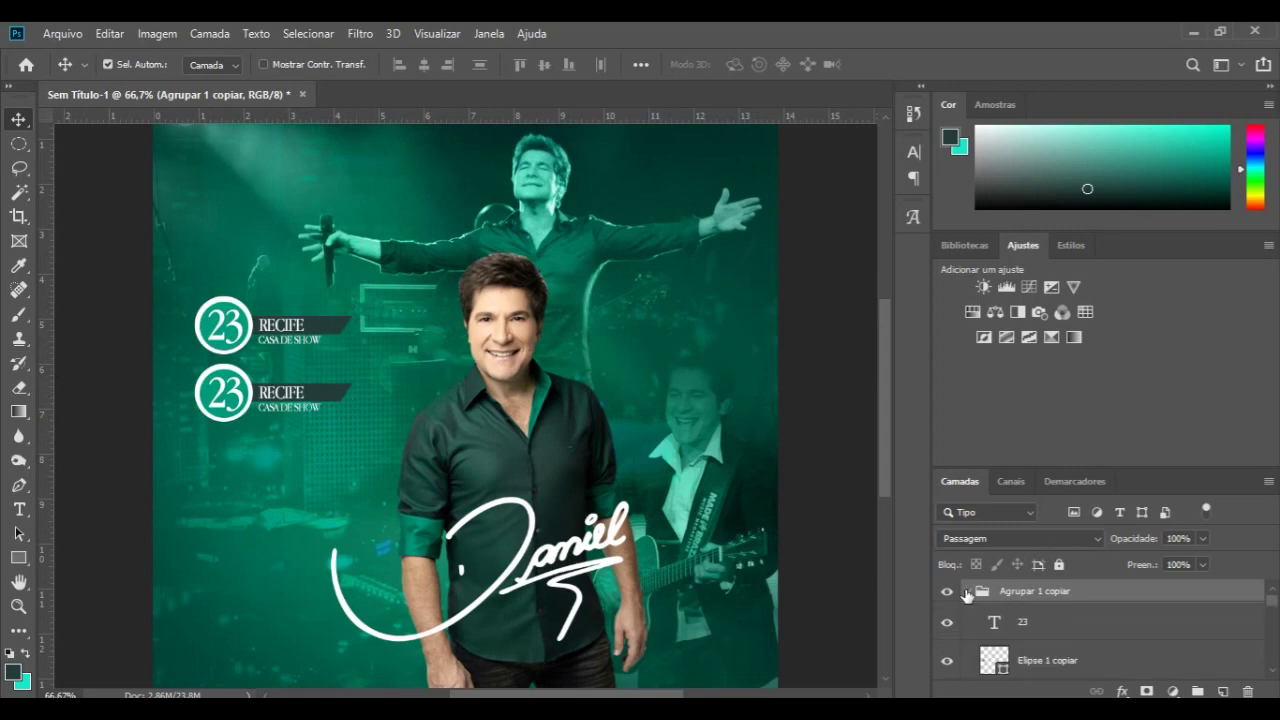
pyautogui.doubleClick(996, 624)
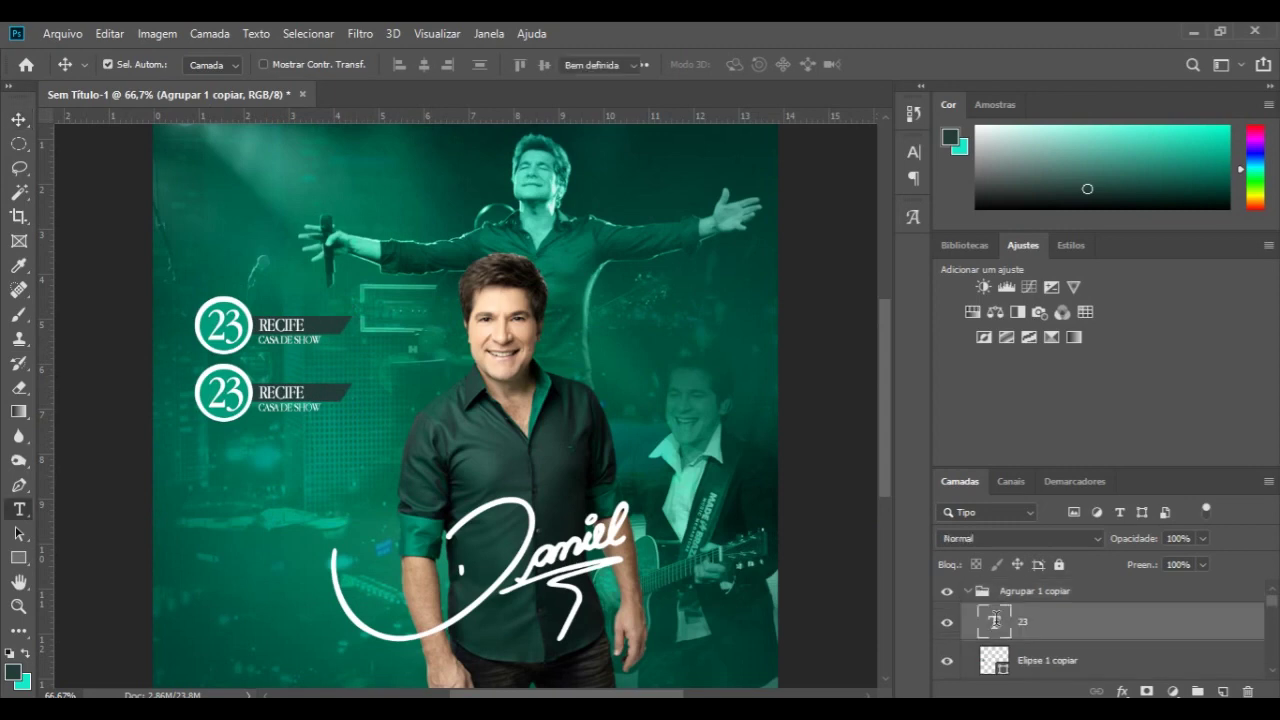
pyautogui.press('Escape')
pyautogui.press('v')
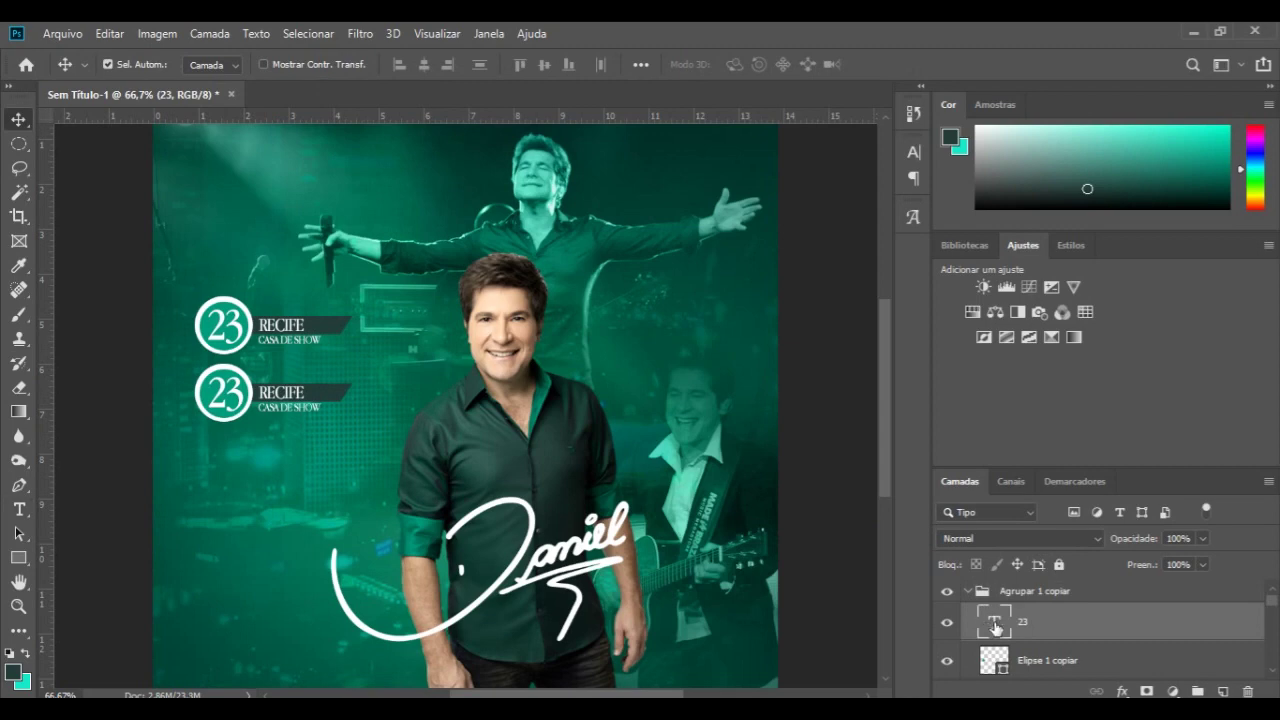
pyautogui.doubleClick(996, 624)
pyautogui.click(241, 386)
pyautogui.press('BackSpace')
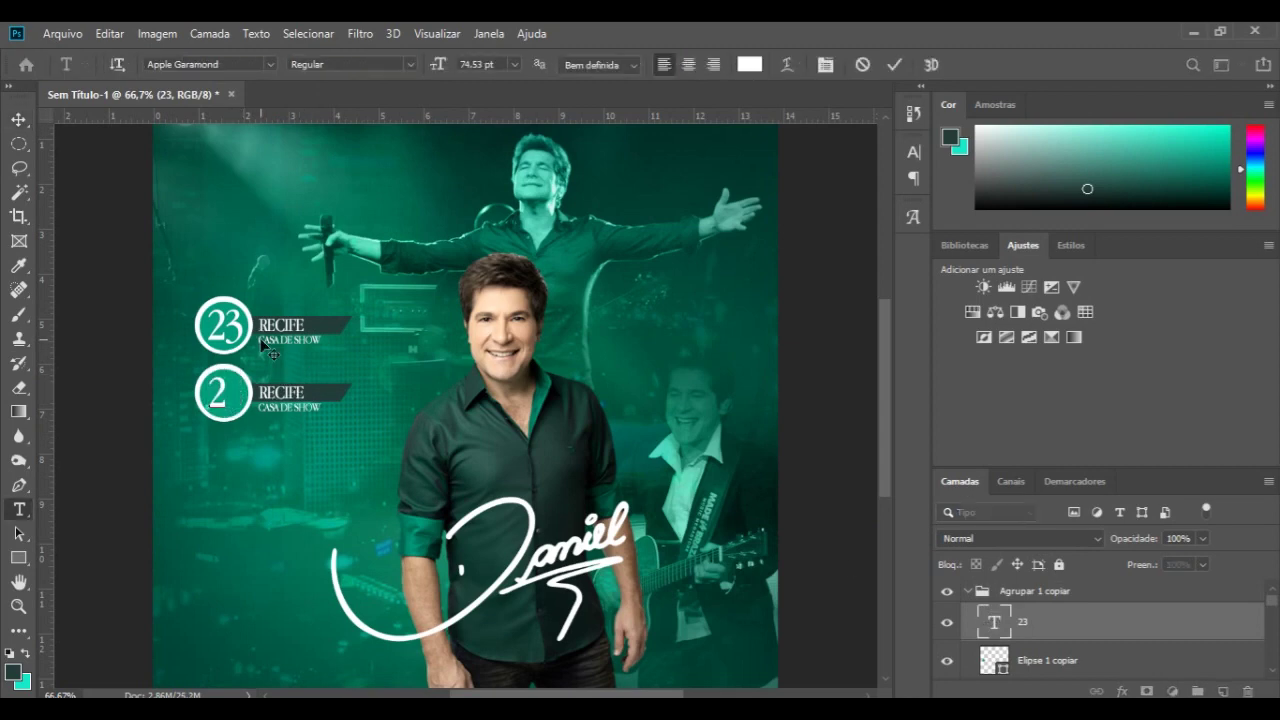
pyautogui.write('6')
pyautogui.click(894, 64)
pyautogui.press('v')
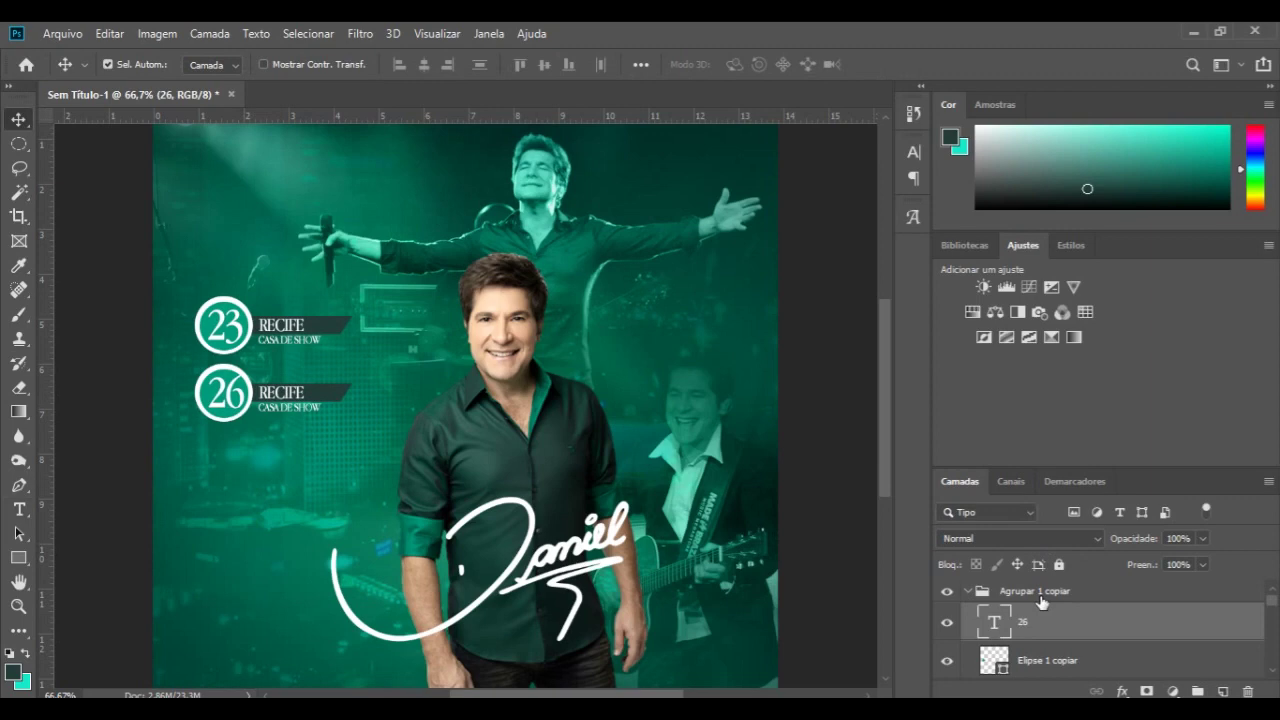
# - Replace the city name RECIFE with IGARASSU in the second badge
pyautogui.scroll(-2, 1040, 604)
pyautogui.scroll(-2, 1040, 610)
pyautogui.scroll(-2, 1040, 620)
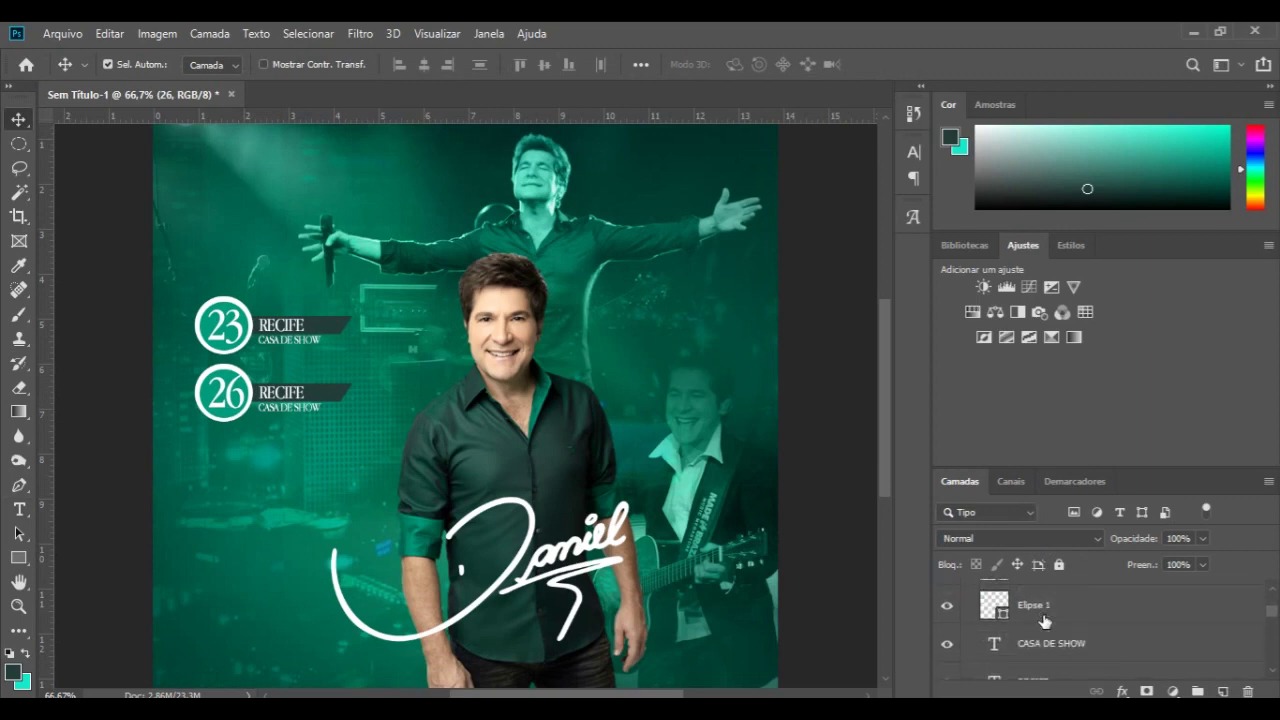
pyautogui.scroll(-1, 1037, 652)
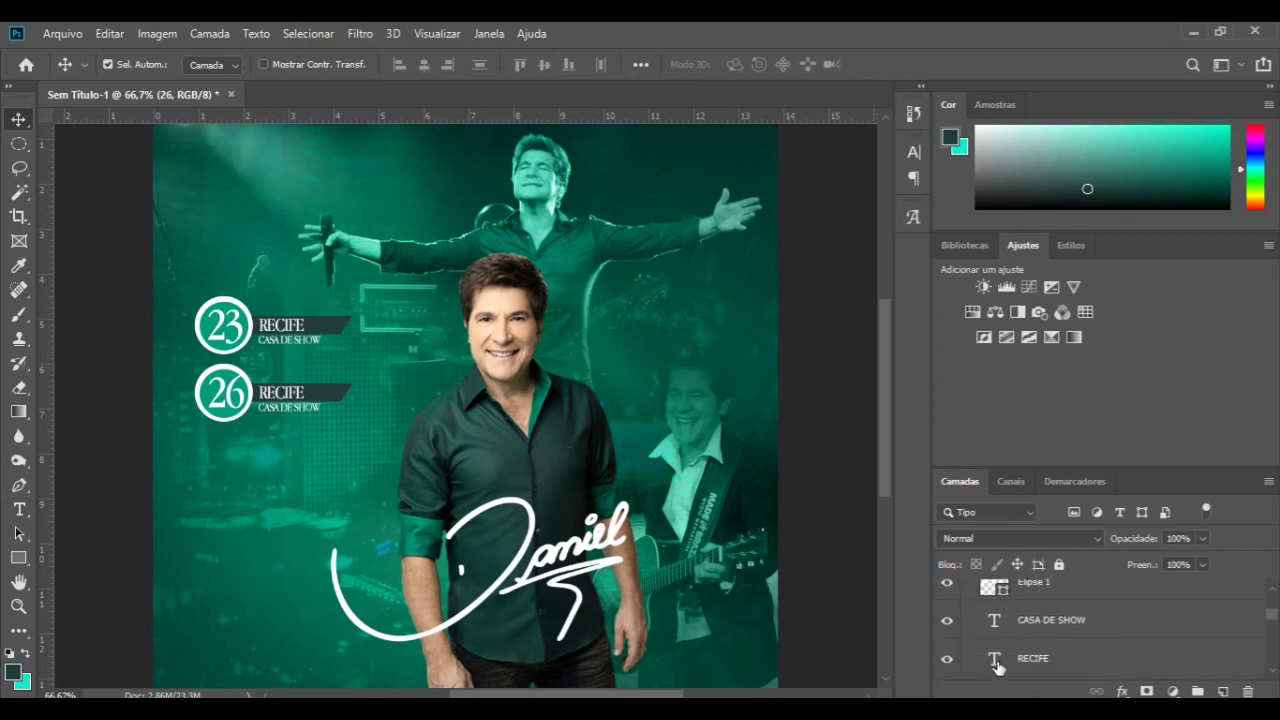
pyautogui.doubleClick(995, 660)
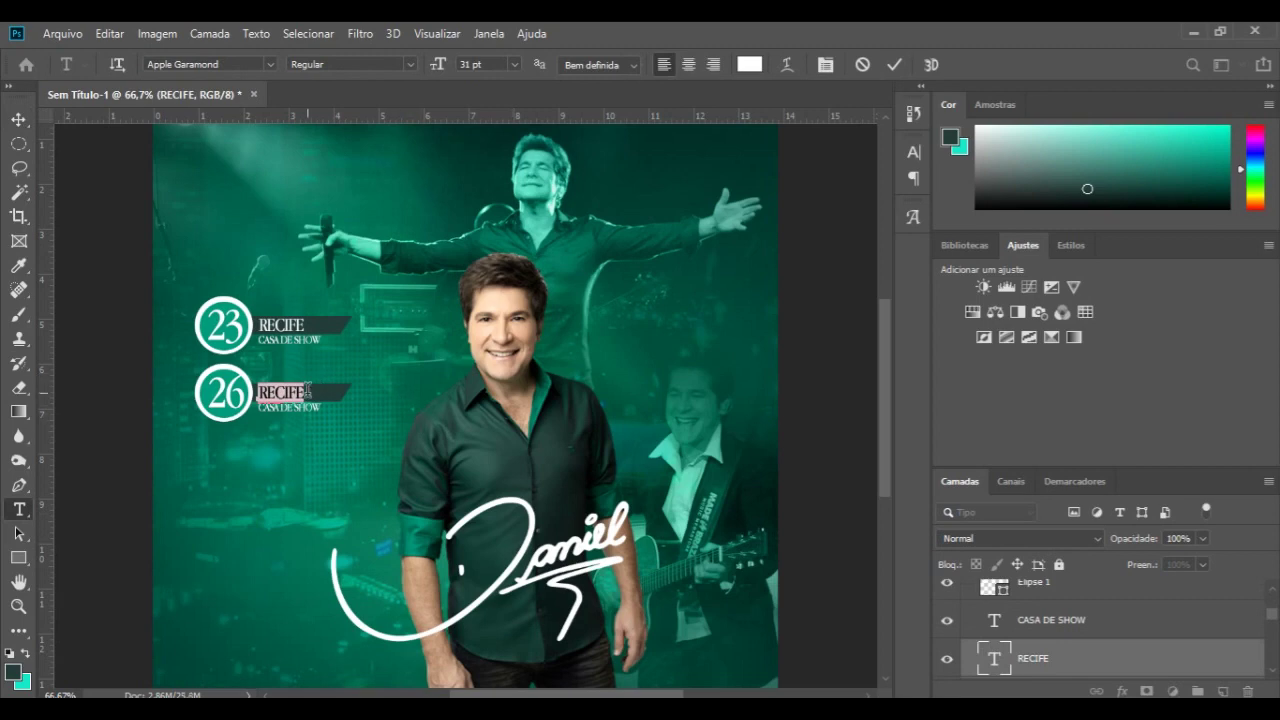
pyautogui.doubleClick(270, 390)
pyautogui.press('Left')
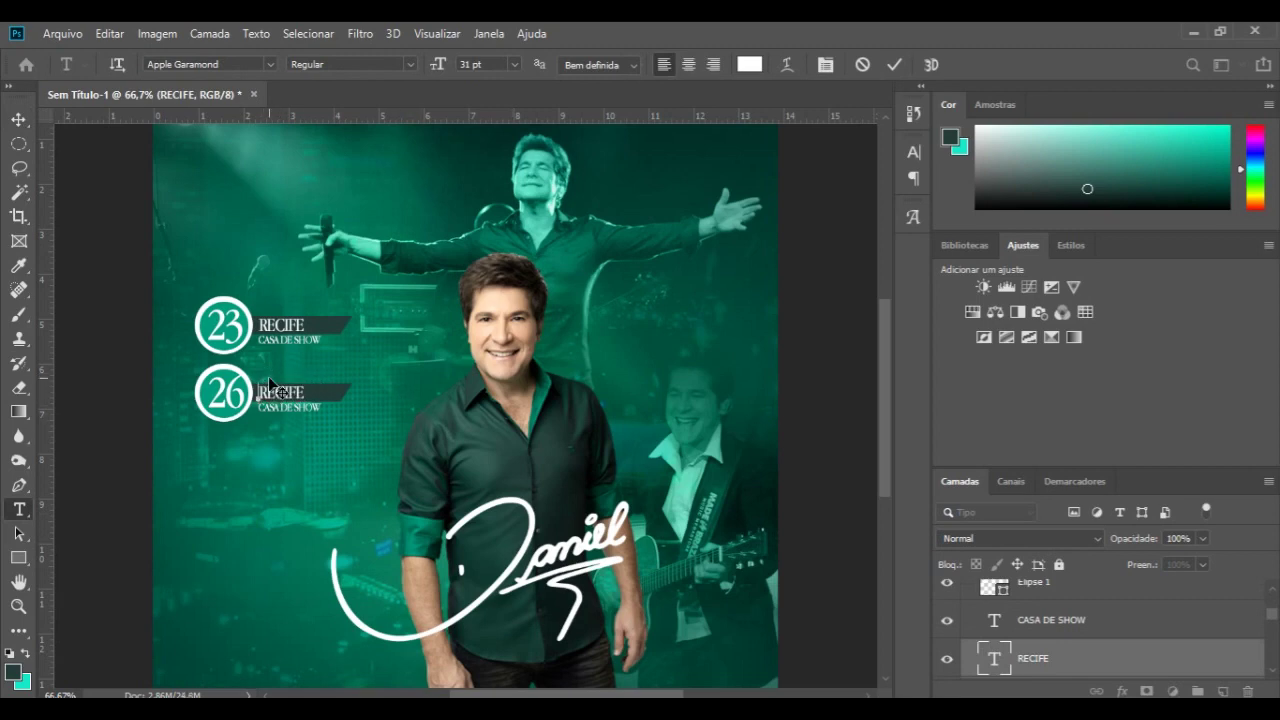
pyautogui.write('JOÃOASS')
pyautogui.write('U')
pyautogui.click(894, 66)
pyautogui.press('v')
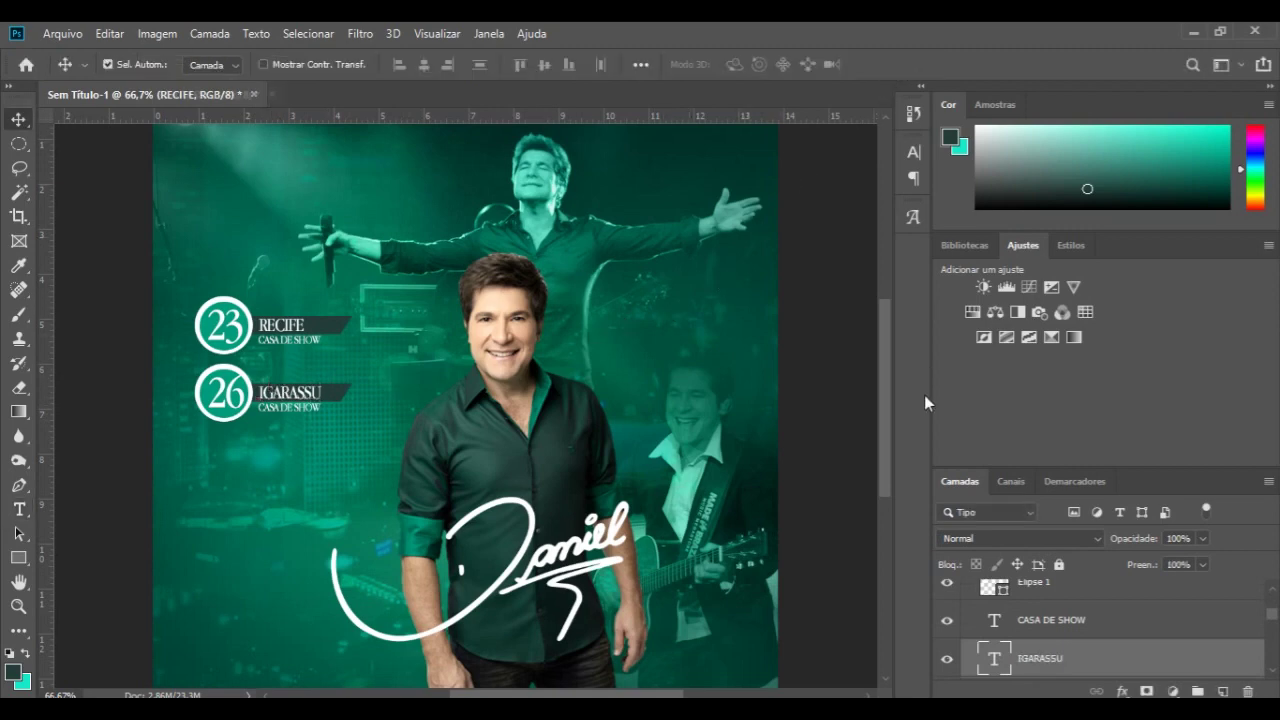
# - Replace the CASA DE SHOW subtitle text with SITIO HISTORICO
pyautogui.doubleClick(993, 620)
pyautogui.moveTo(323, 407); pyautogui.dragTo(252, 407)
pyautogui.click(252, 406)
pyautogui.hotkey('ctrl', 'a')
pyautogui.press('Delete')
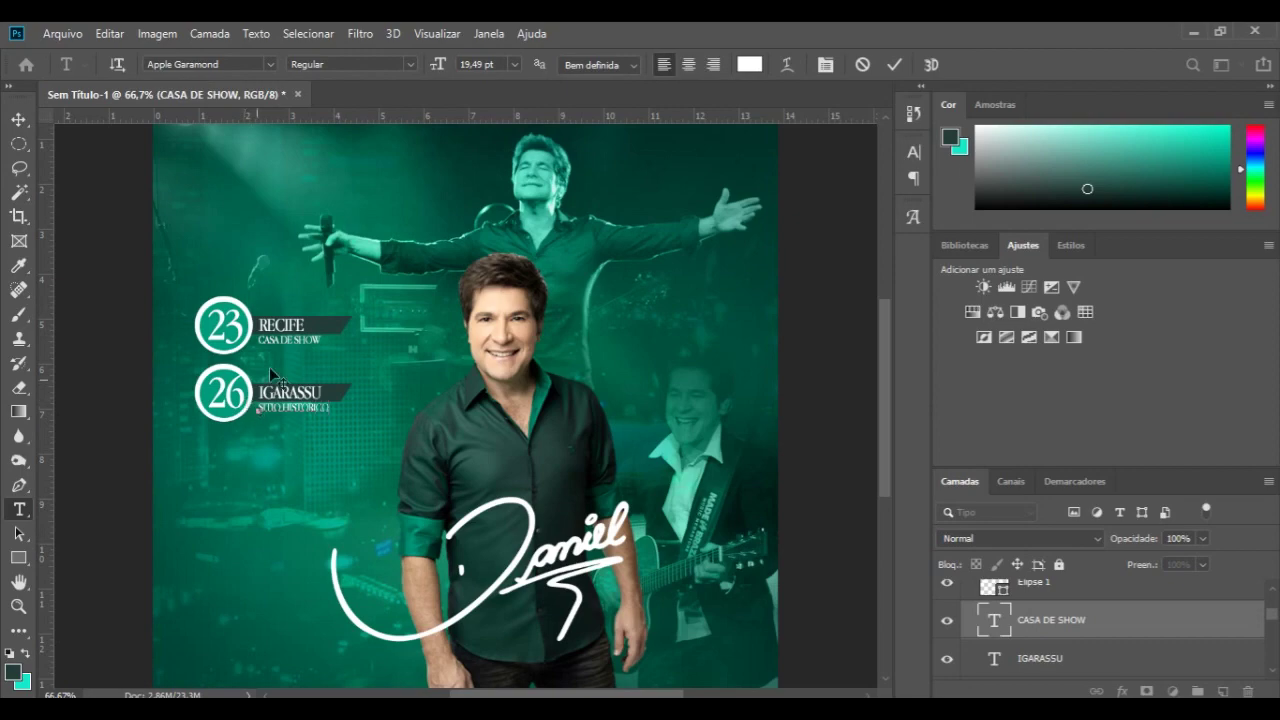
pyautogui.click(894, 64)
pyautogui.press('v')
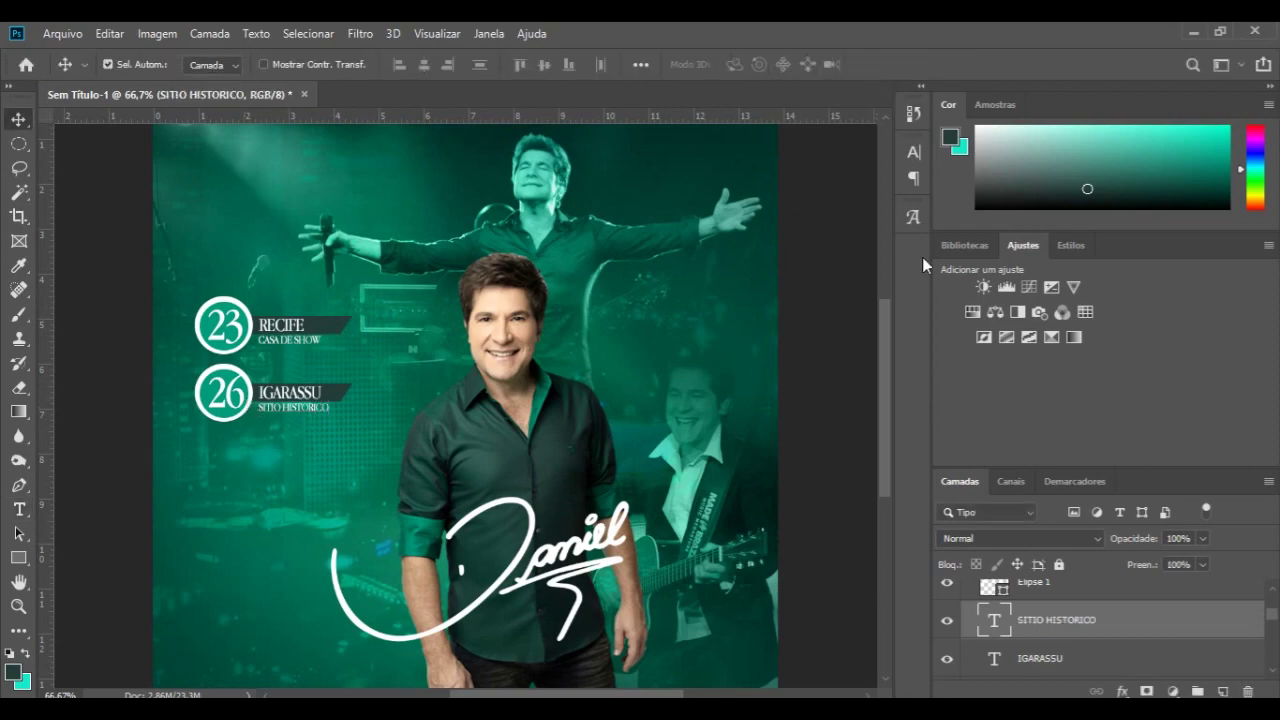
# - Zoom in to check the new badge text, collapse the group, and zoom back out
pyautogui.hotkey('ctrl', '+')
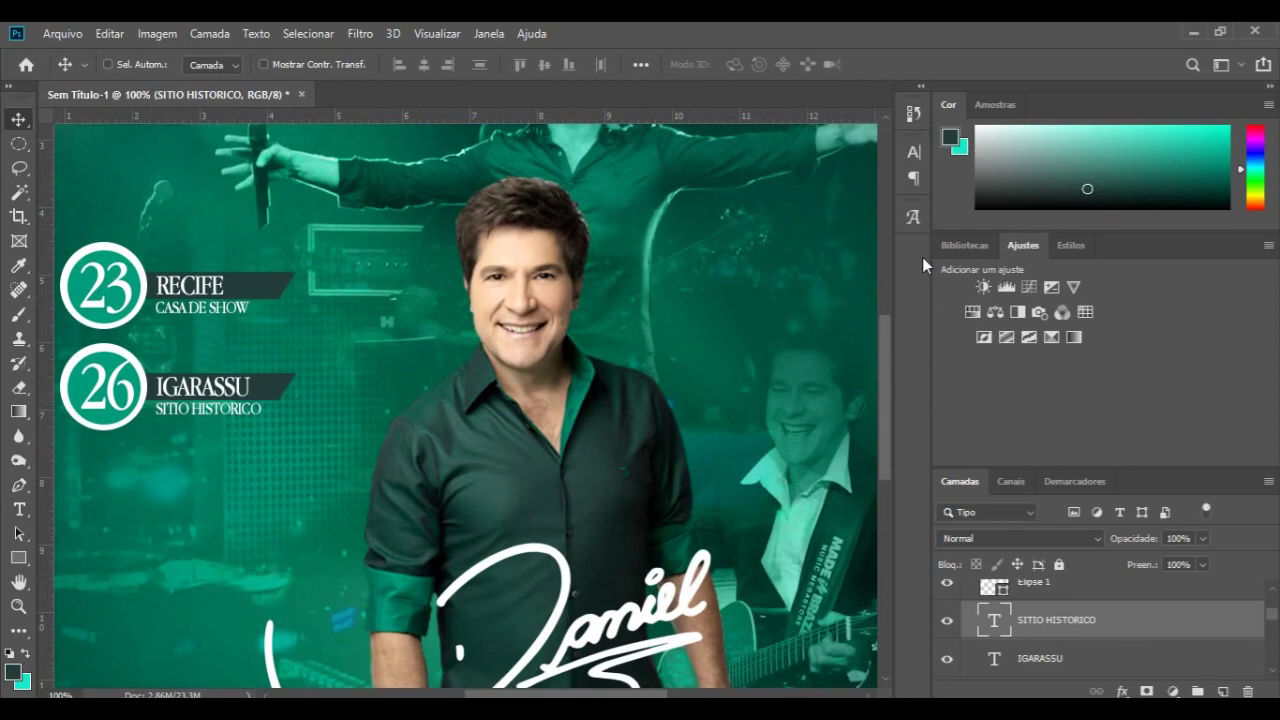
pyautogui.hotkey('ctrl', '+')
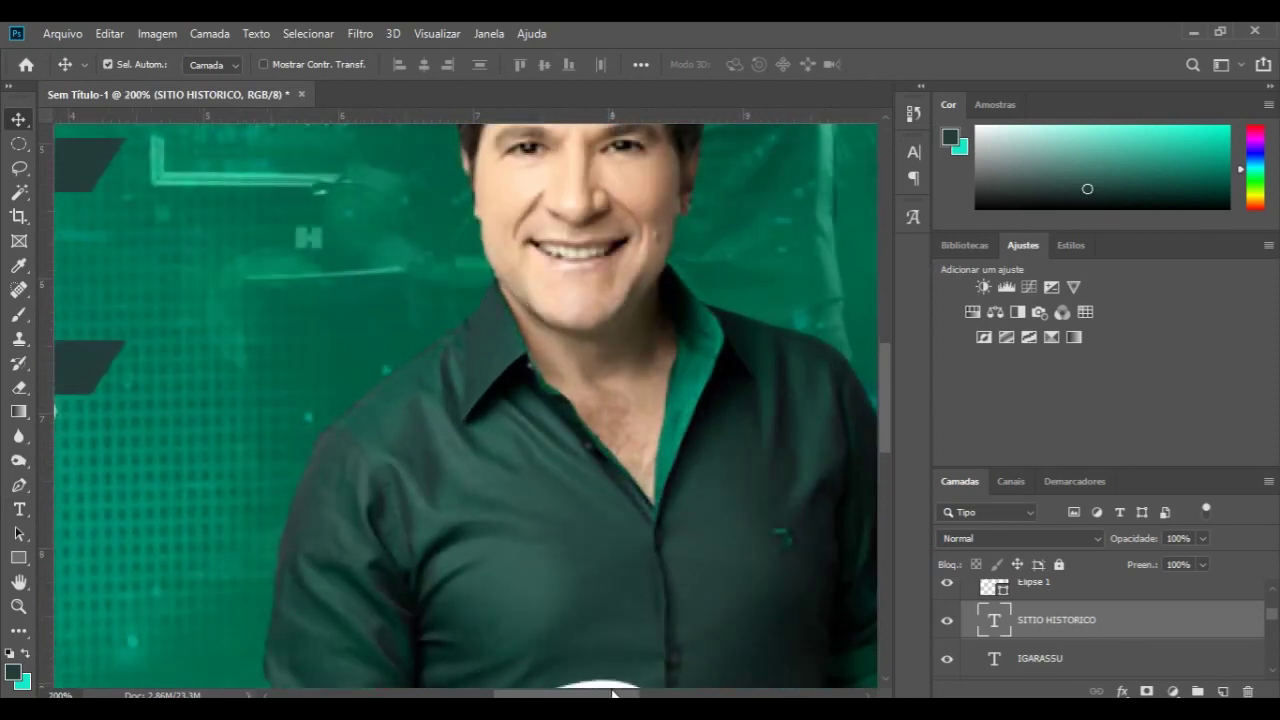
pyautogui.moveTo(615, 693); pyautogui.dragTo(555, 688)
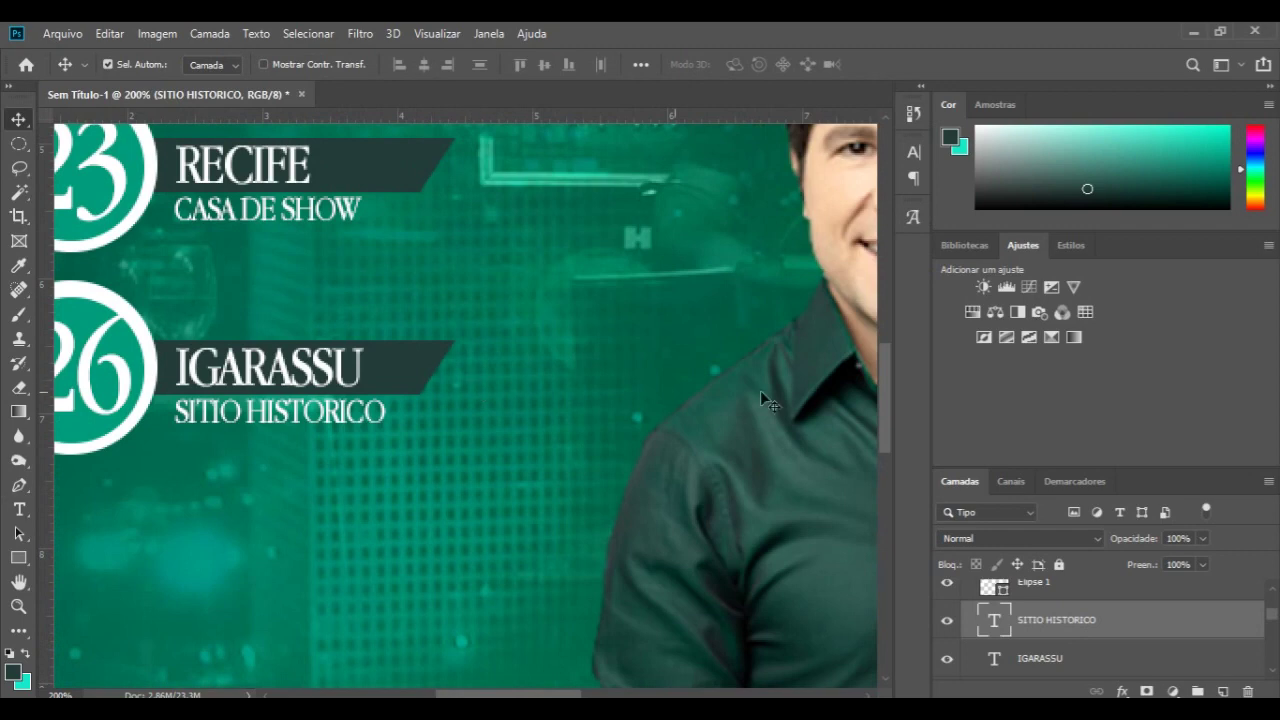
pyautogui.scroll(2, 1062, 612)
pyautogui.scroll(2, 1062, 612)
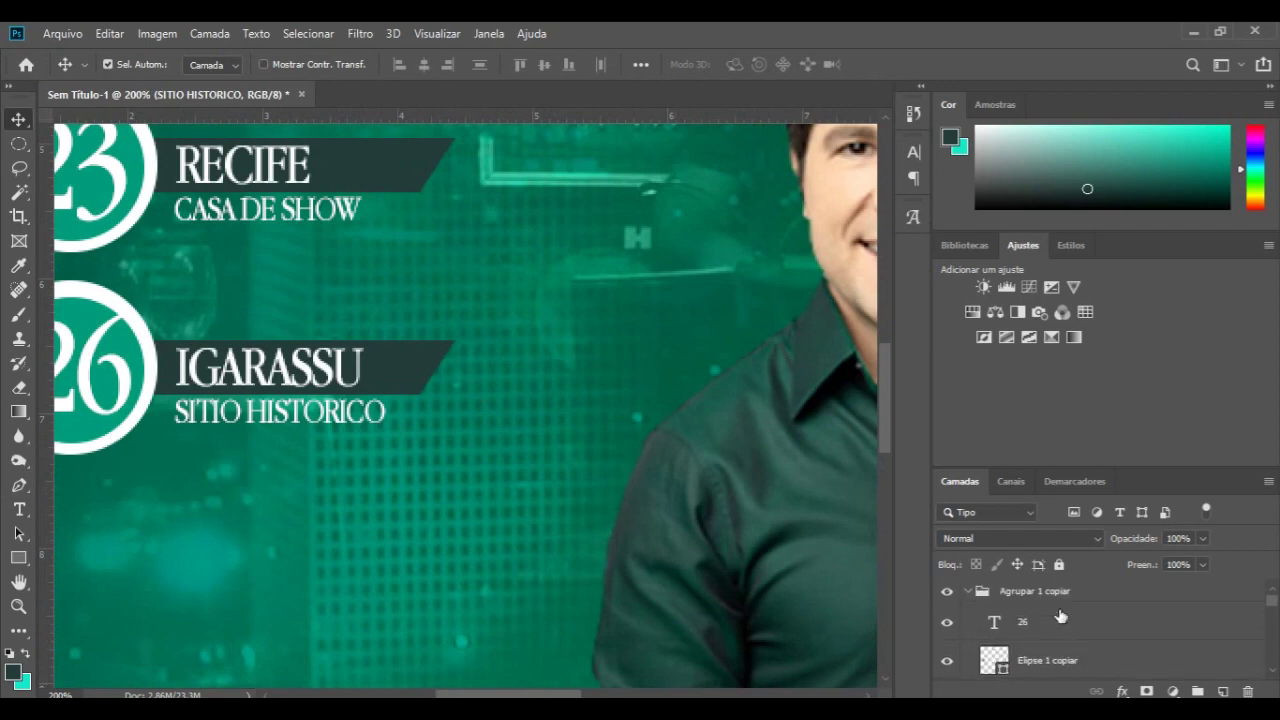
pyautogui.click(970, 591)
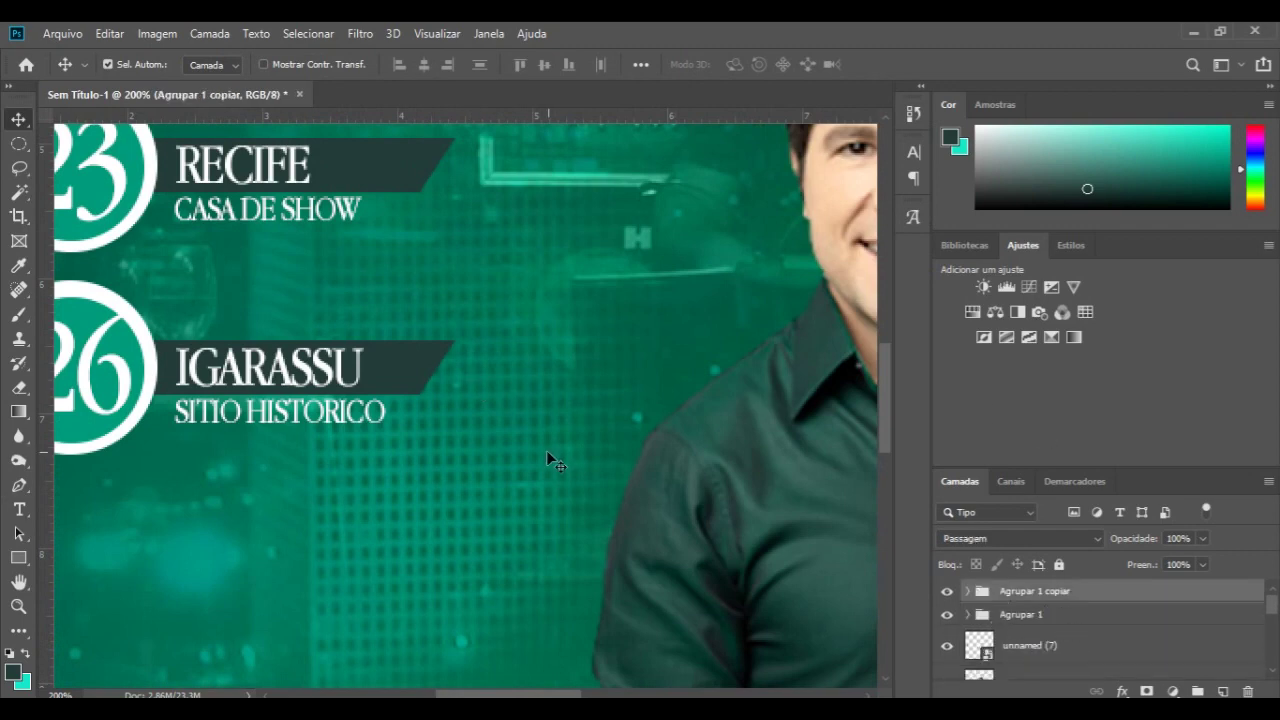
pyautogui.hotkey('ctrl', '-')
pyautogui.hotkey('ctrl', '-')
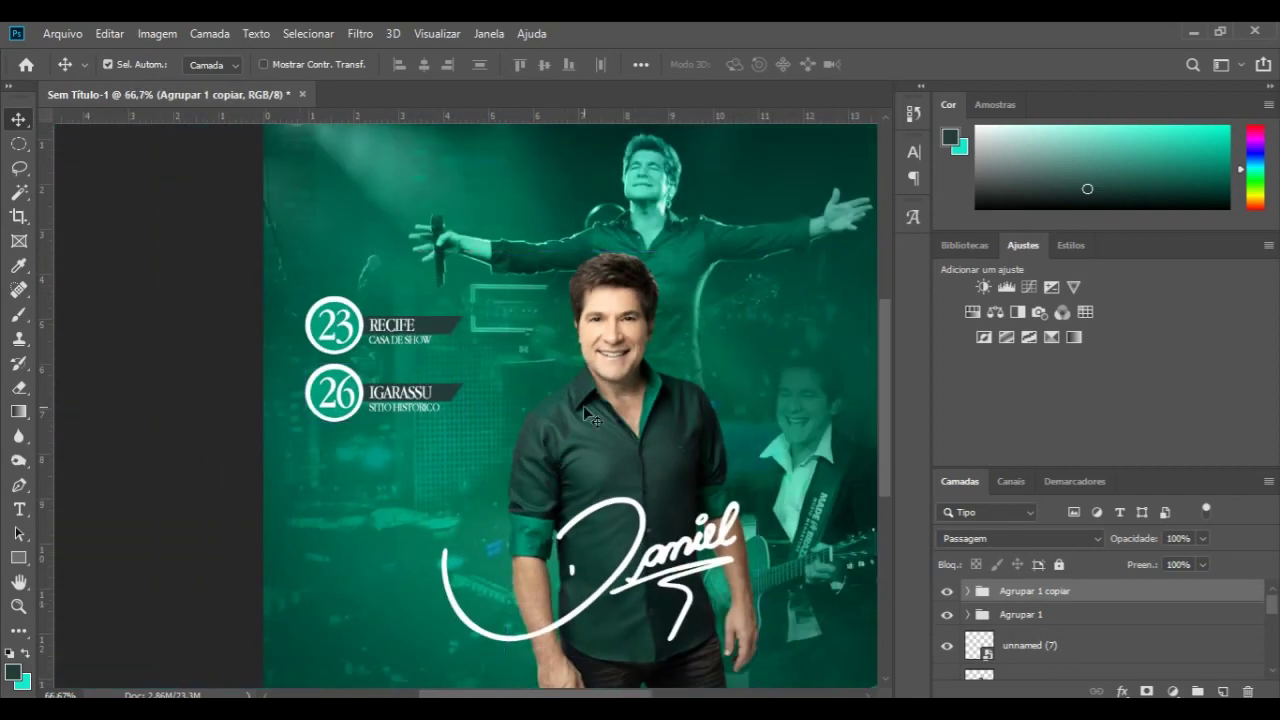
# - Duplicate the IGARASSU badge group into the third and fourth rows
pyautogui.hotkey('ctrl', 'j')
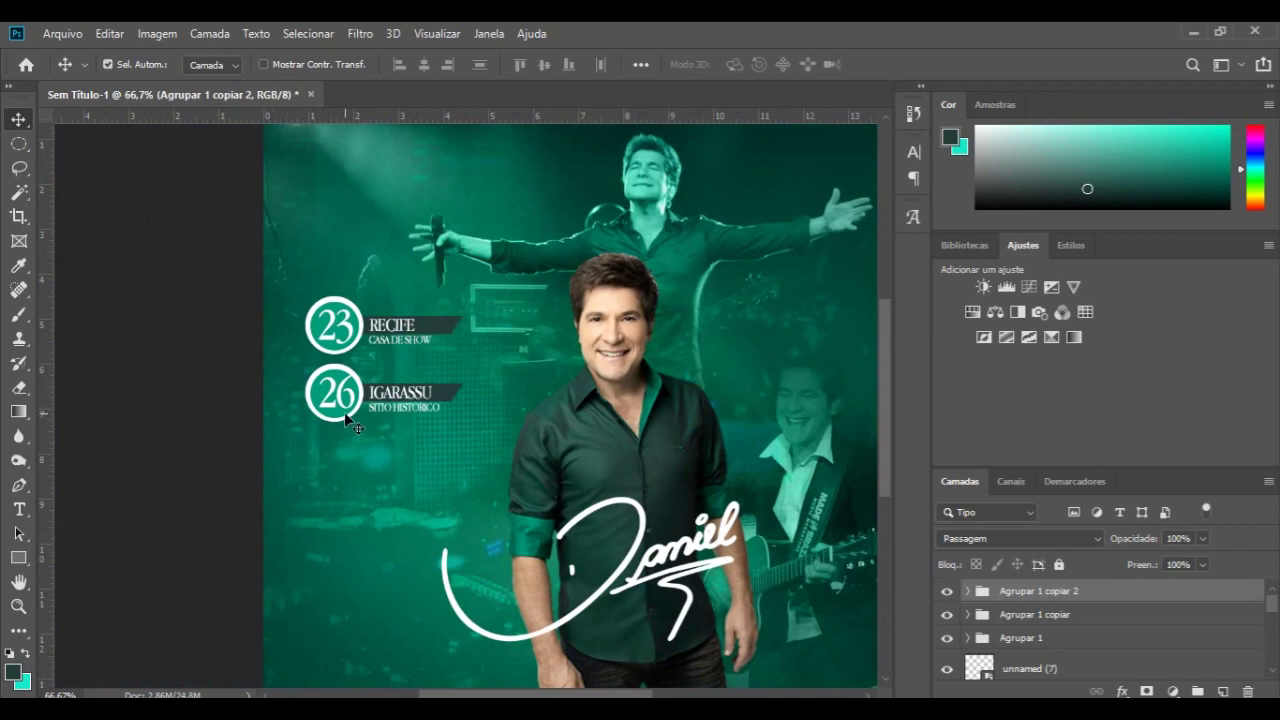
pyautogui.moveTo(345, 418); pyautogui.dragTo(340, 480)
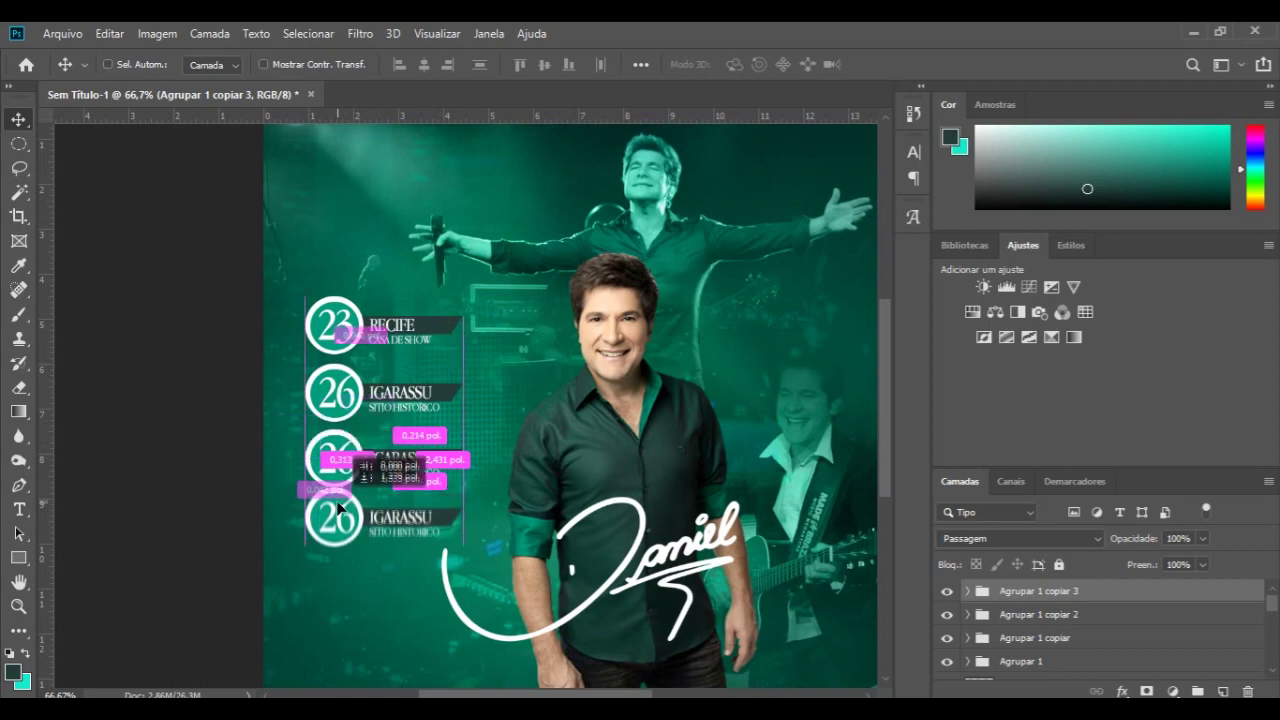
pyautogui.moveTo(340, 480); pyautogui.dragTo(340, 515)
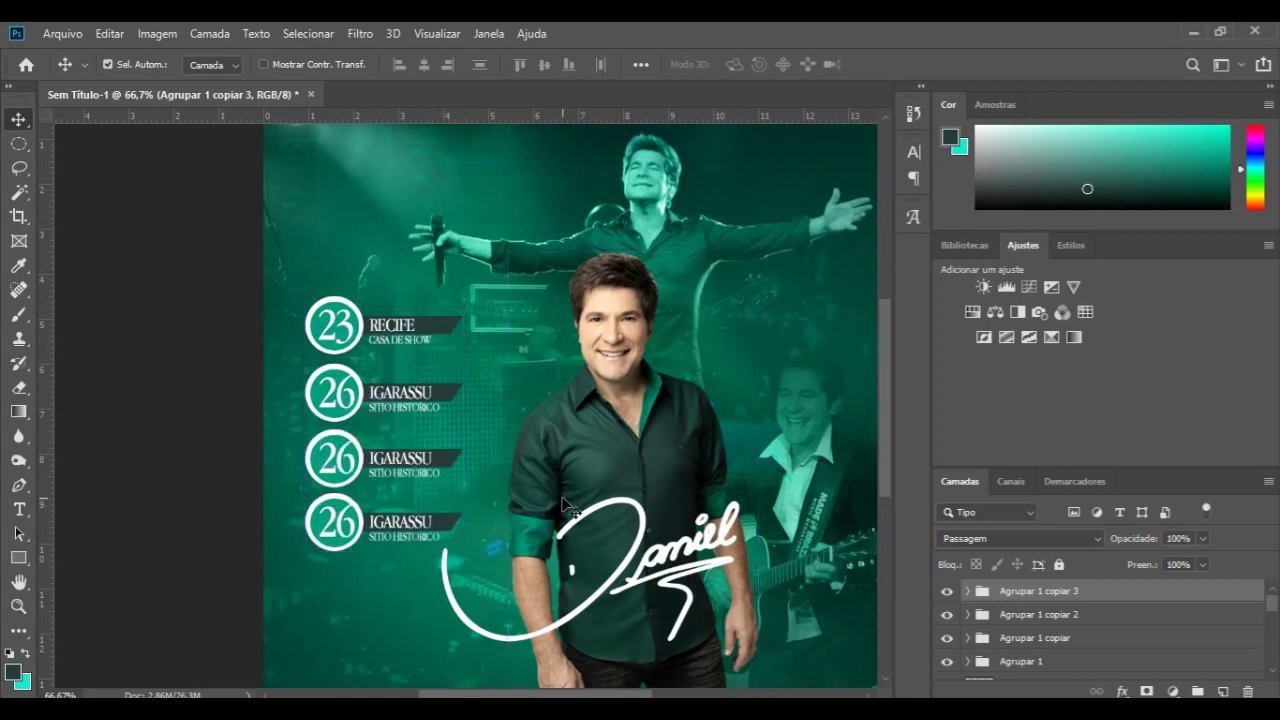
pyautogui.press('ctrl')
# - Add IGARASSU badge copies in the fifth and sixth rows with even spacing
pyautogui.moveTo(343, 534); pyautogui.dragTo(337, 607)
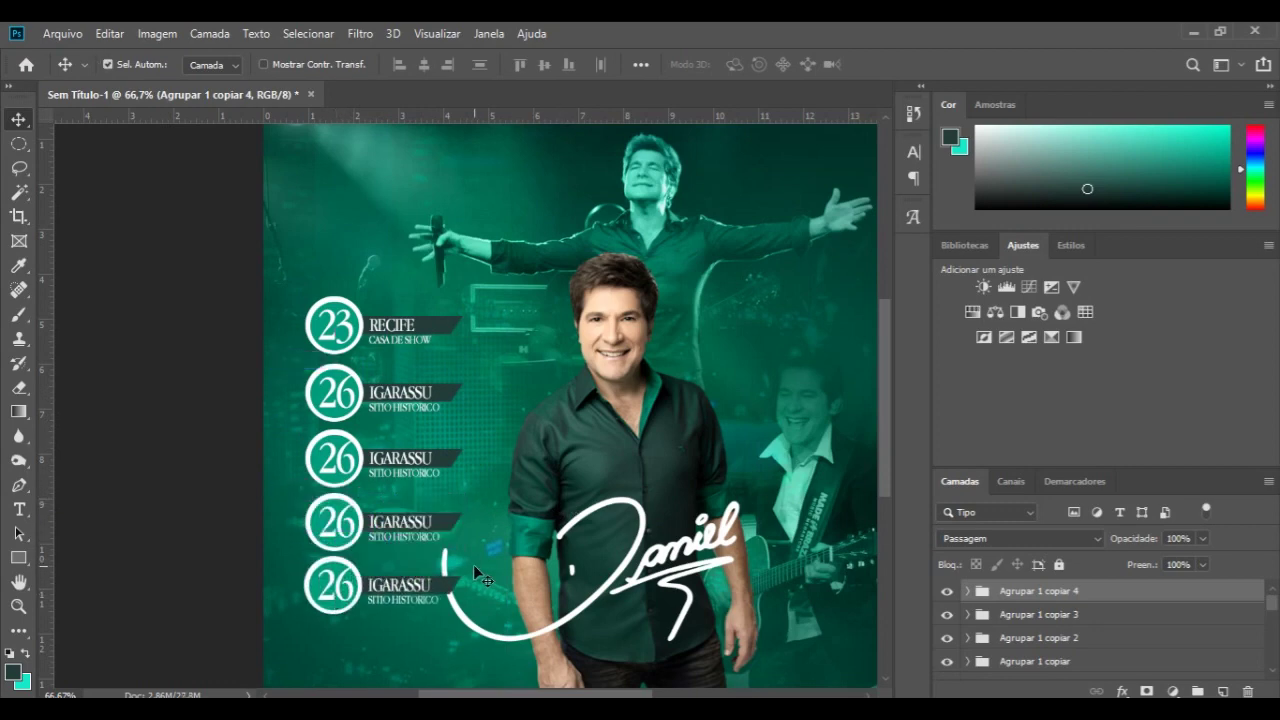
pyautogui.scroll(-3, 444, 535)
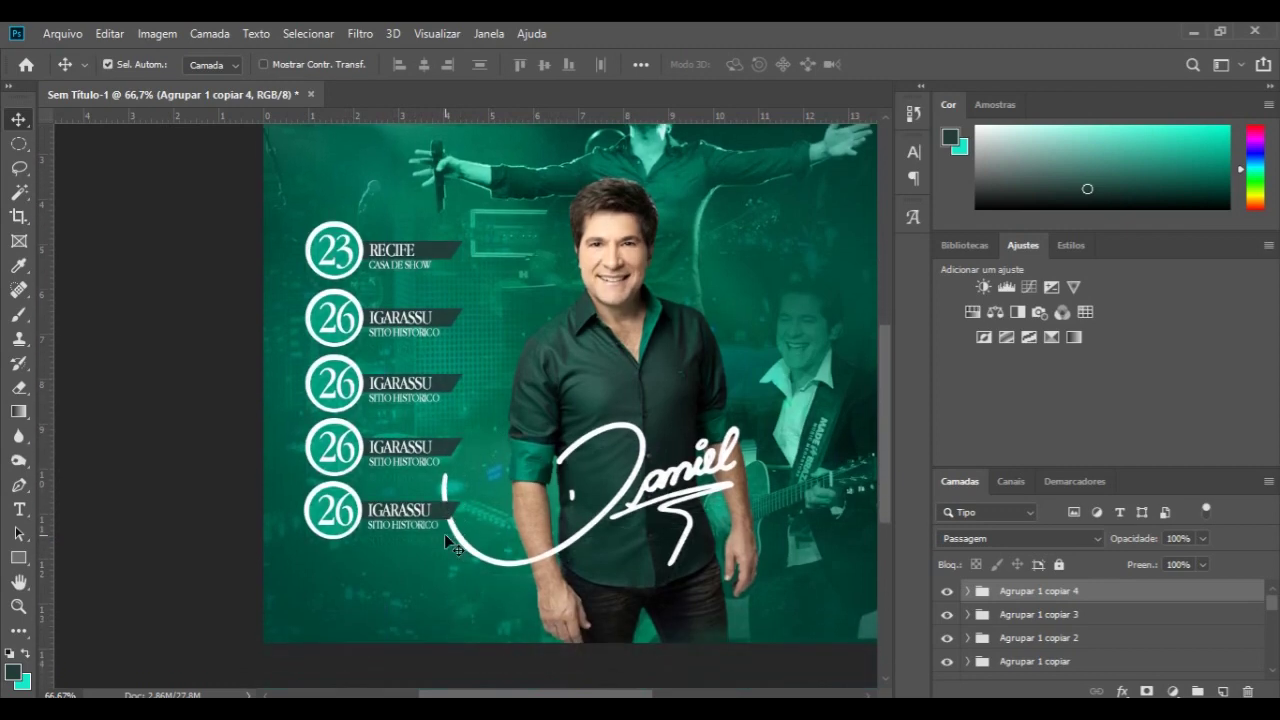
pyautogui.moveTo(345, 522); pyautogui.dragTo(335, 568)
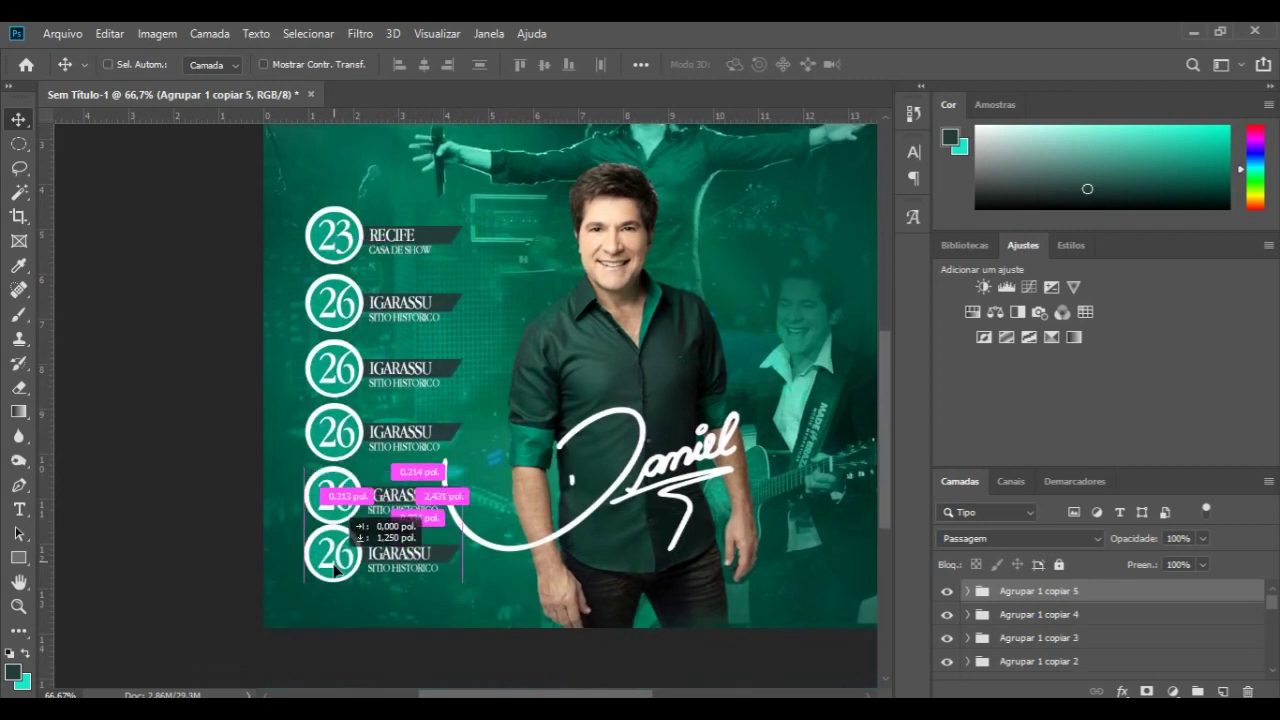
pyautogui.moveTo(335, 568); pyautogui.dragTo(337, 577)
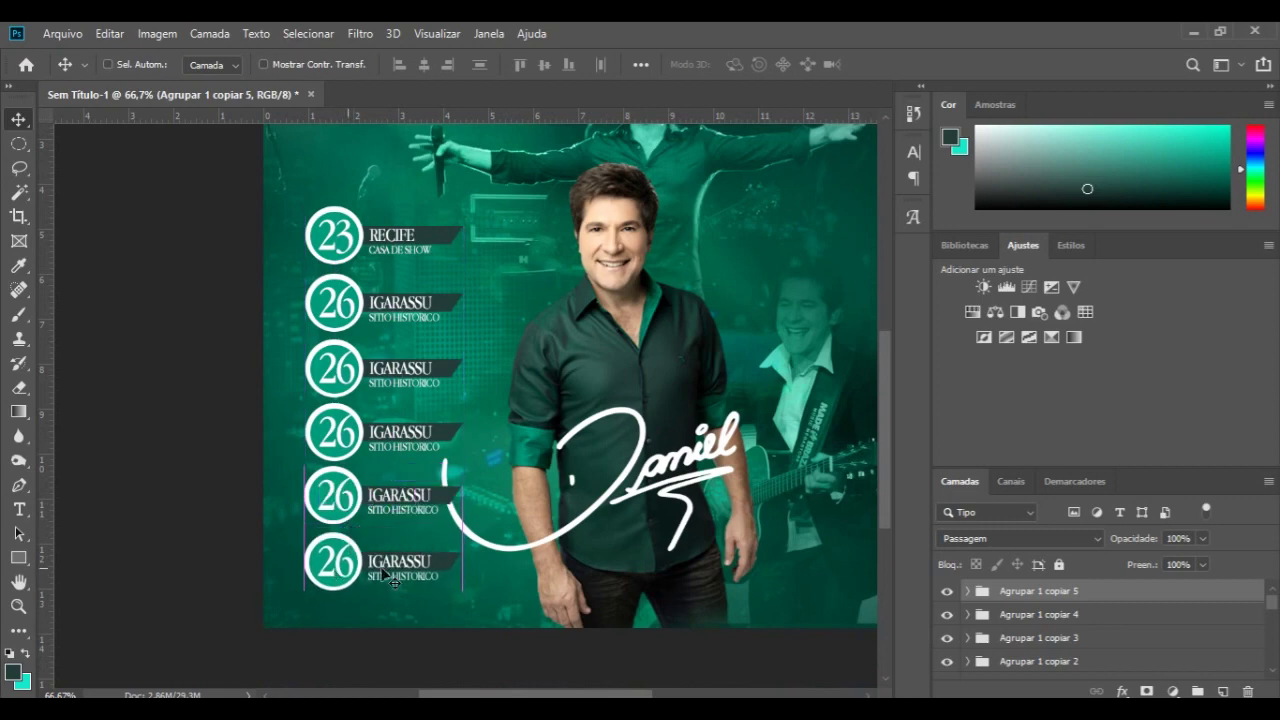
pyautogui.scroll(-1, 570, 535)
pyautogui.scroll(2, 570, 535)
pyautogui.scroll(1, 570, 535)
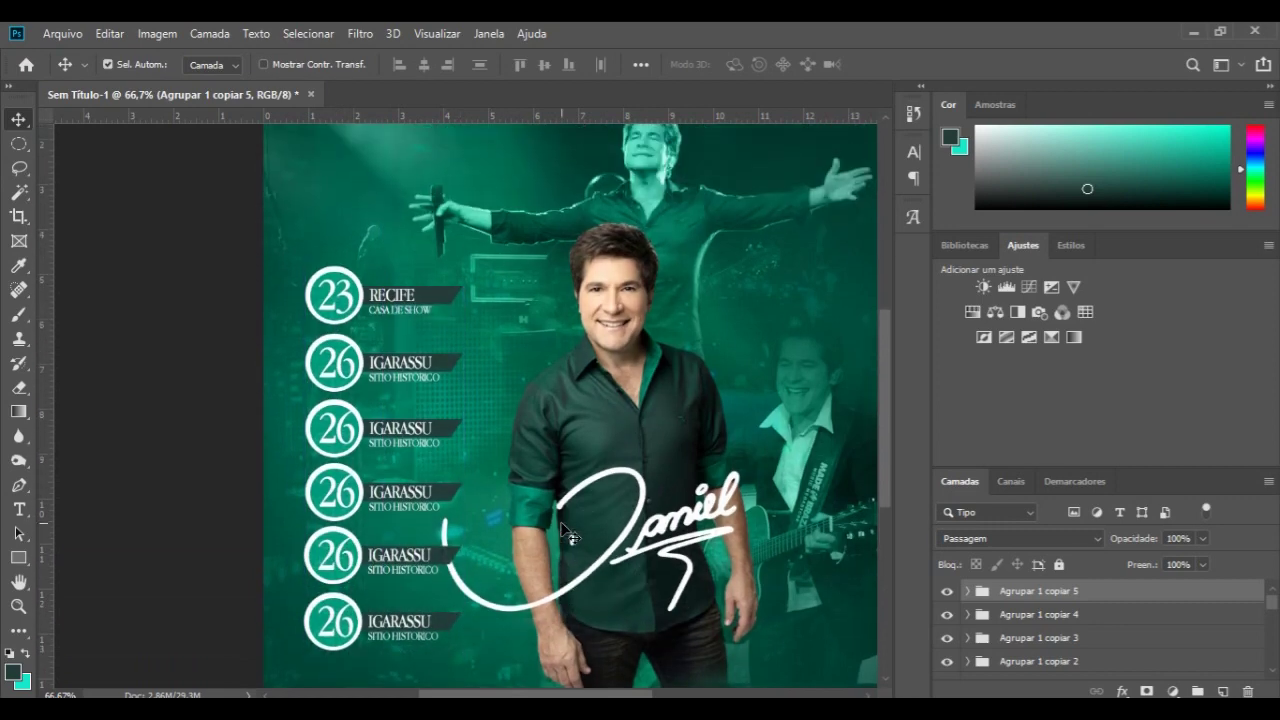
pyautogui.scroll(-1, 570, 535)
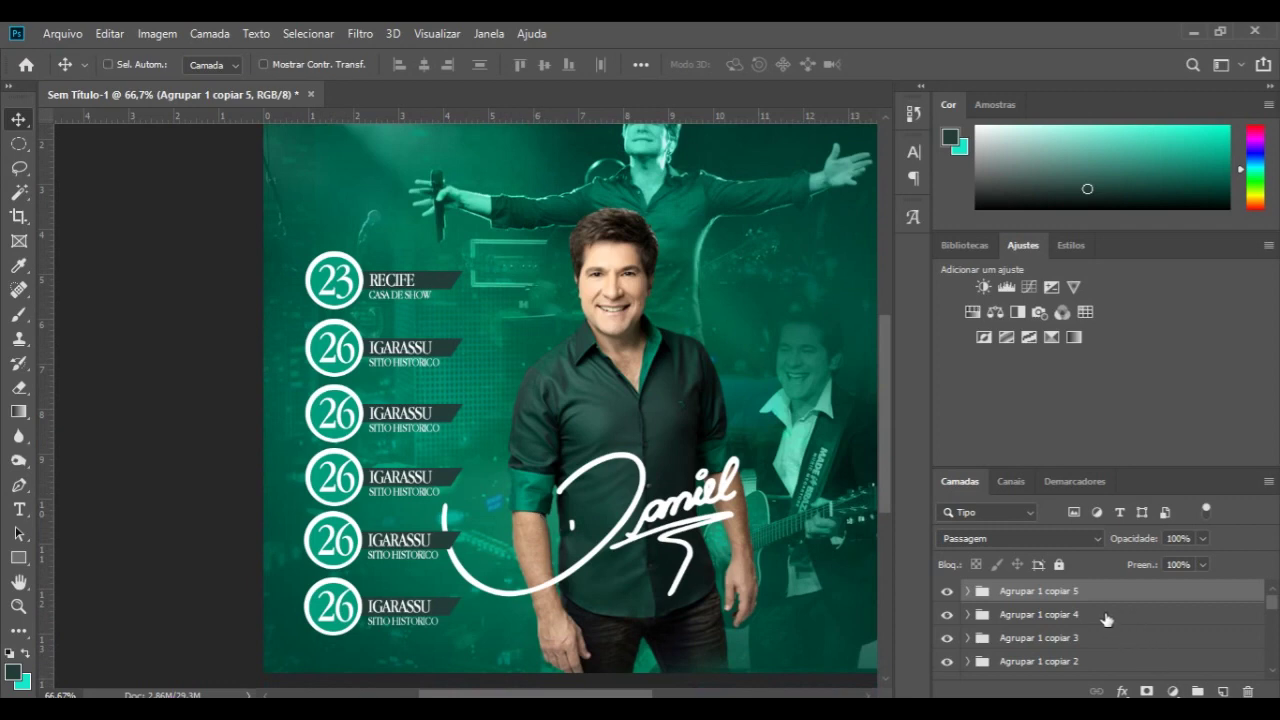
pyautogui.scroll(-2, 1103, 618)
pyautogui.scroll(-1, 1100, 625)
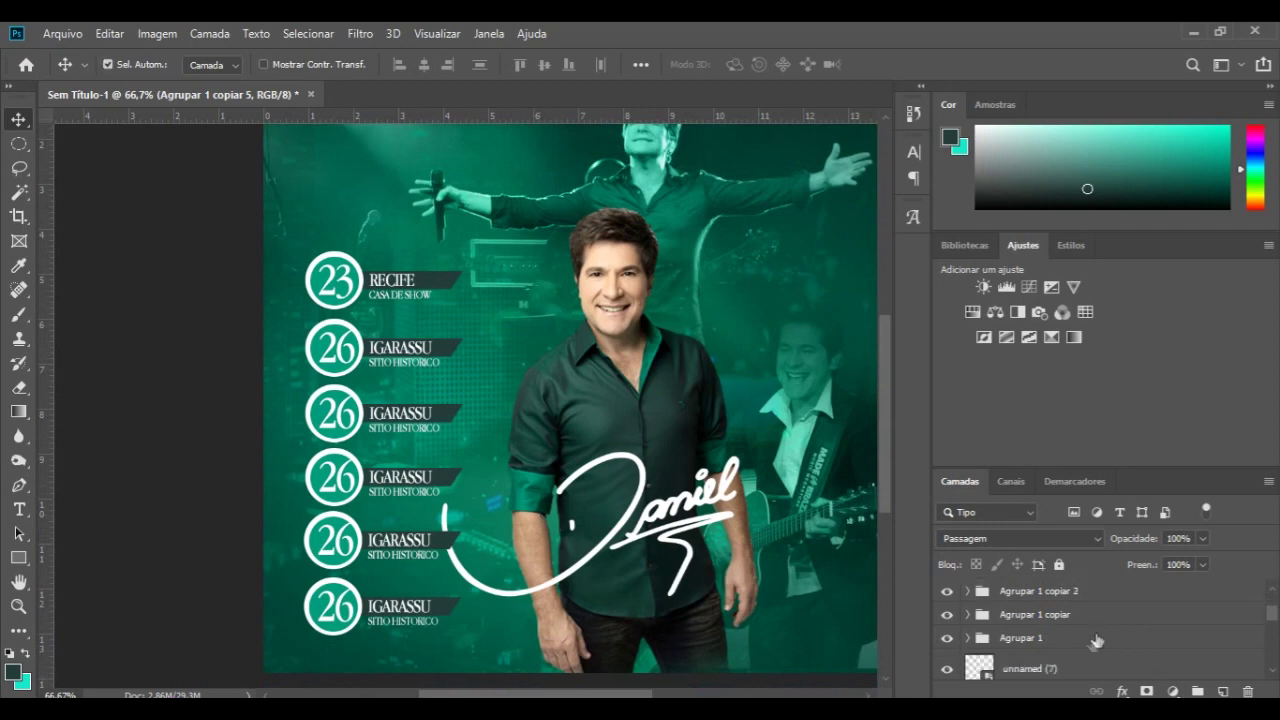
# - Scale the selected date badge groups to about 89%, keeping the 26 inside its circle
pyautogui.click(1078, 638)
pyautogui.keyDown('ctrl'); pyautogui.click(1076, 616); pyautogui.keyUp('ctrl')
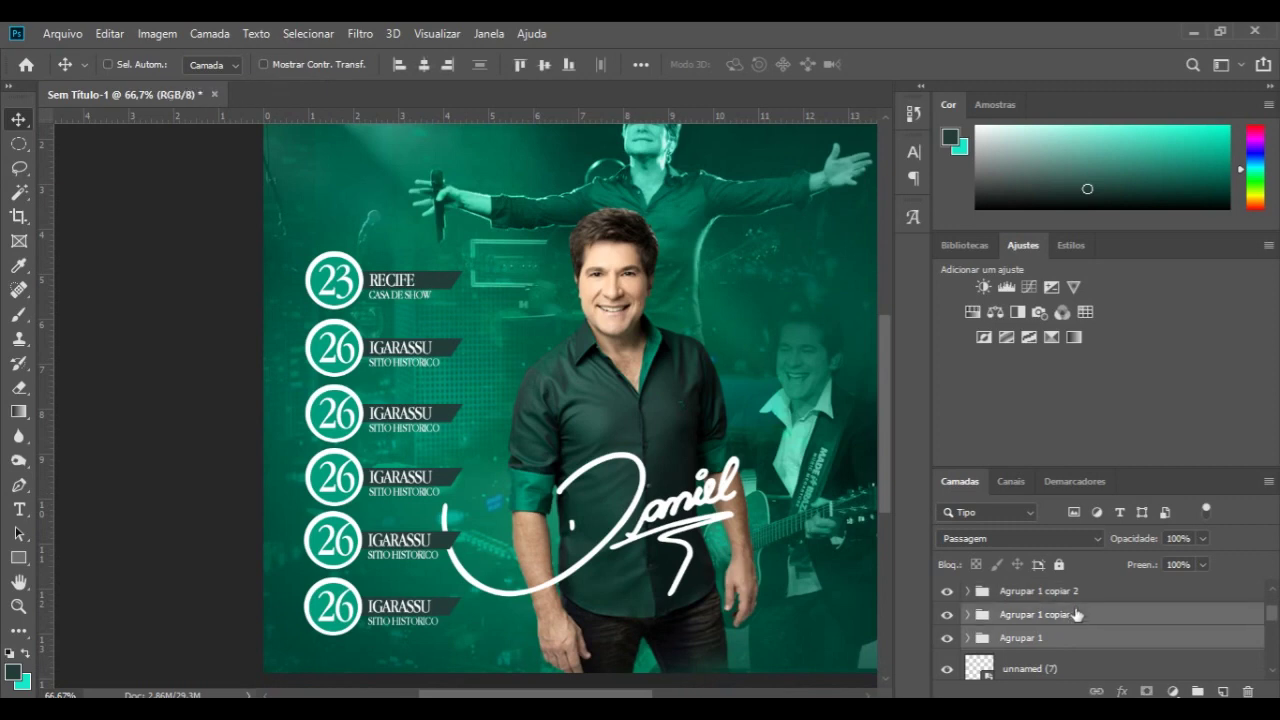
pyautogui.hotkey('ctrl', 'j')
pyautogui.hotkey('ctrl', 'j')
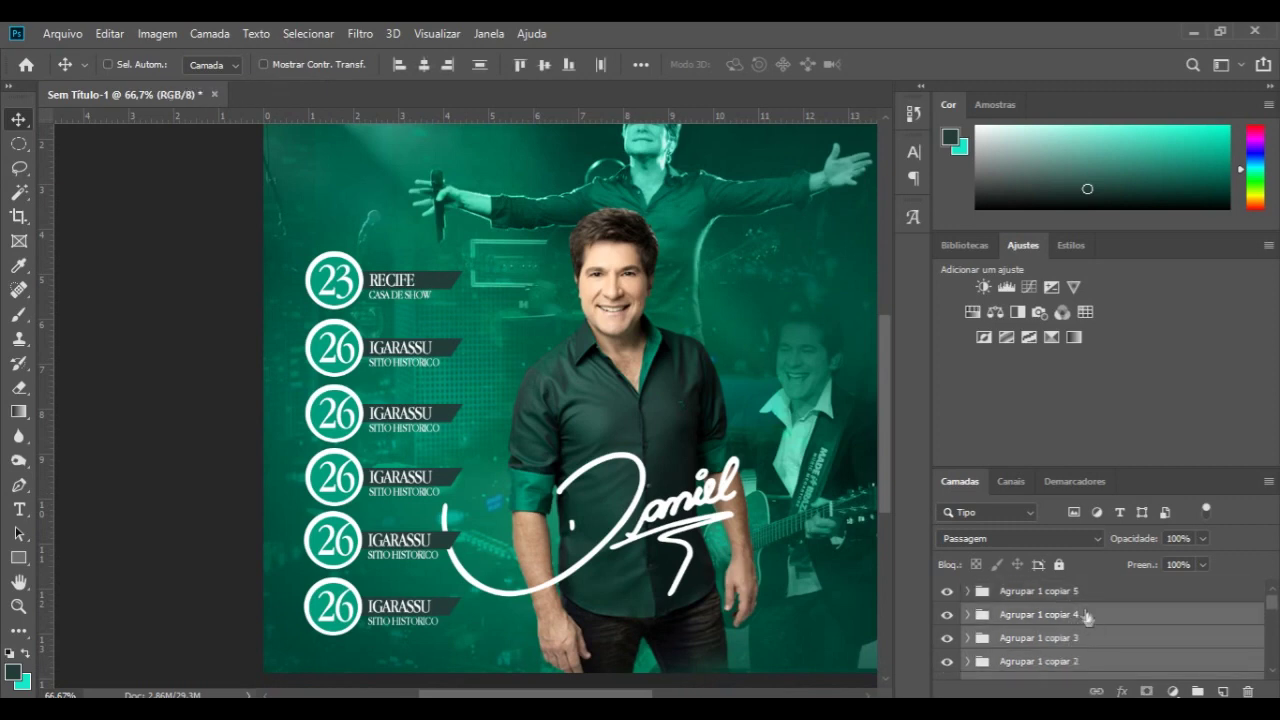
pyautogui.keyDown('ctrl'); pyautogui.click(1081, 593); pyautogui.keyUp('ctrl')
pyautogui.hotkey('ctrl', 't')
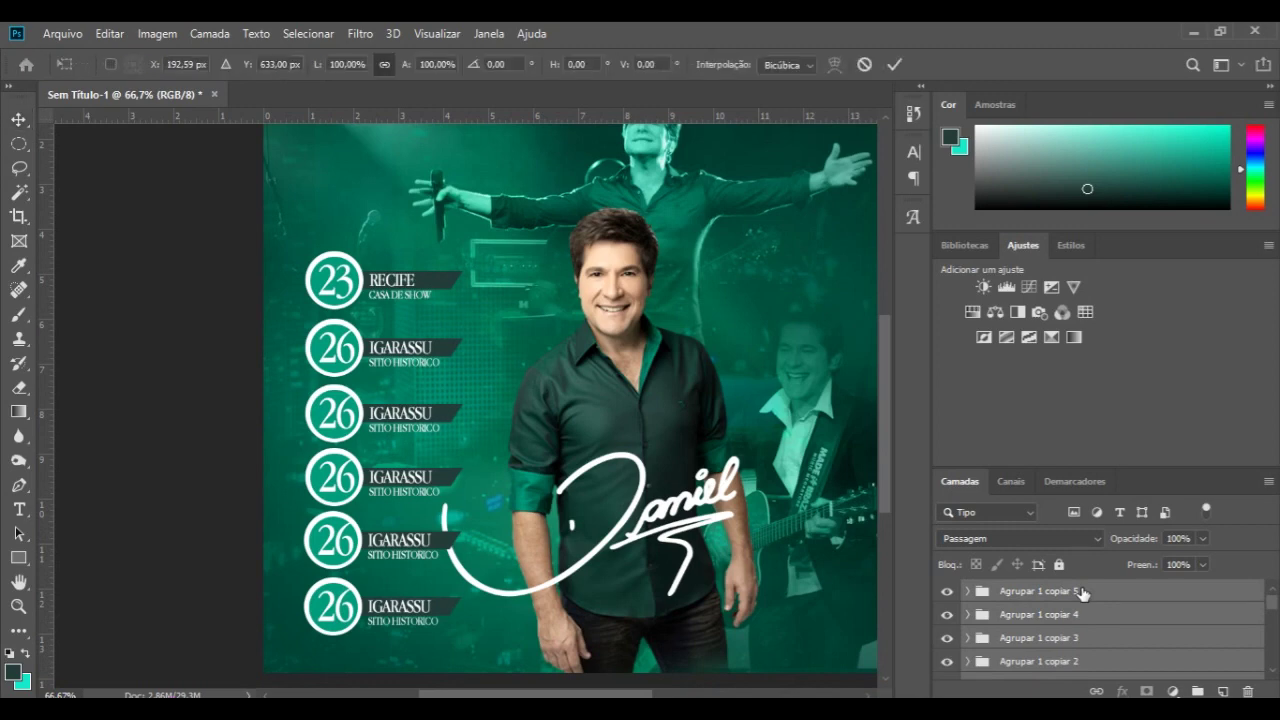
pyautogui.moveTo(461, 635); pyautogui.dragTo(418, 570)
pyautogui.click(893, 65)
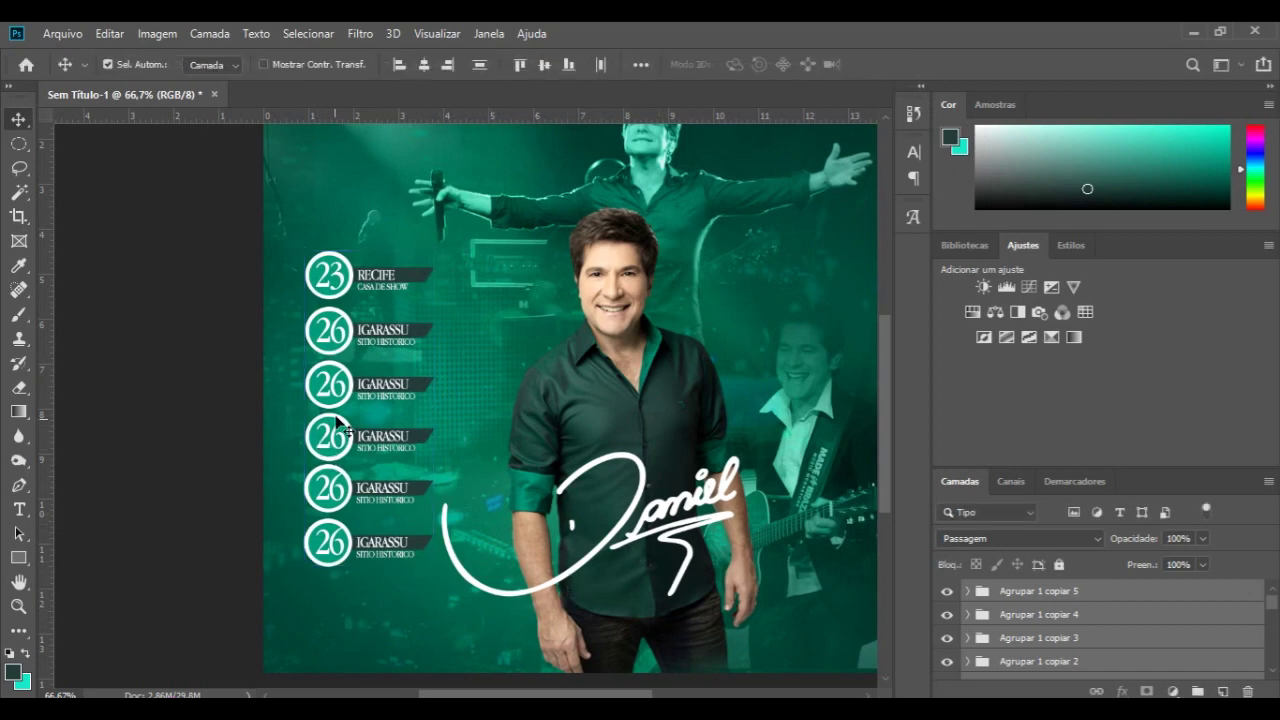
pyautogui.moveTo(329, 396); pyautogui.dragTo(335, 437)
pyautogui.moveTo(337, 437); pyautogui.dragTo(337, 437)
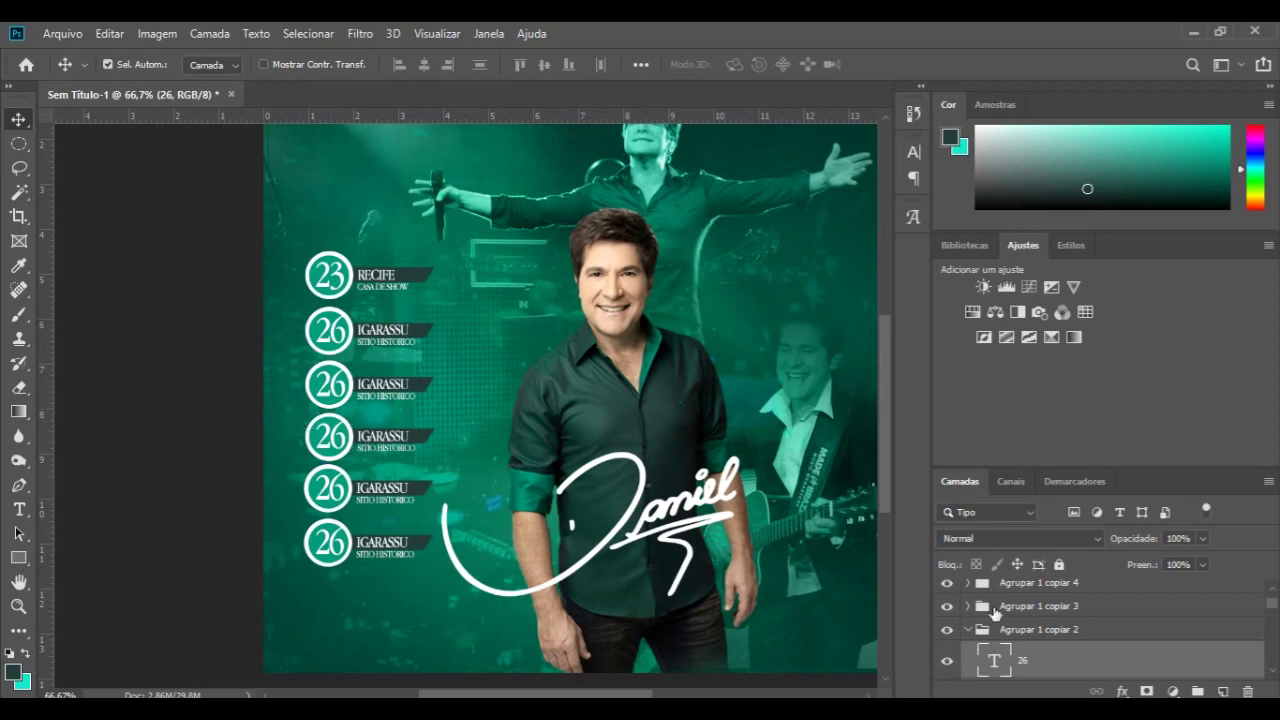
# - Select all the date badge groups and shift the column slightly left into alignment
pyautogui.click(967, 630)
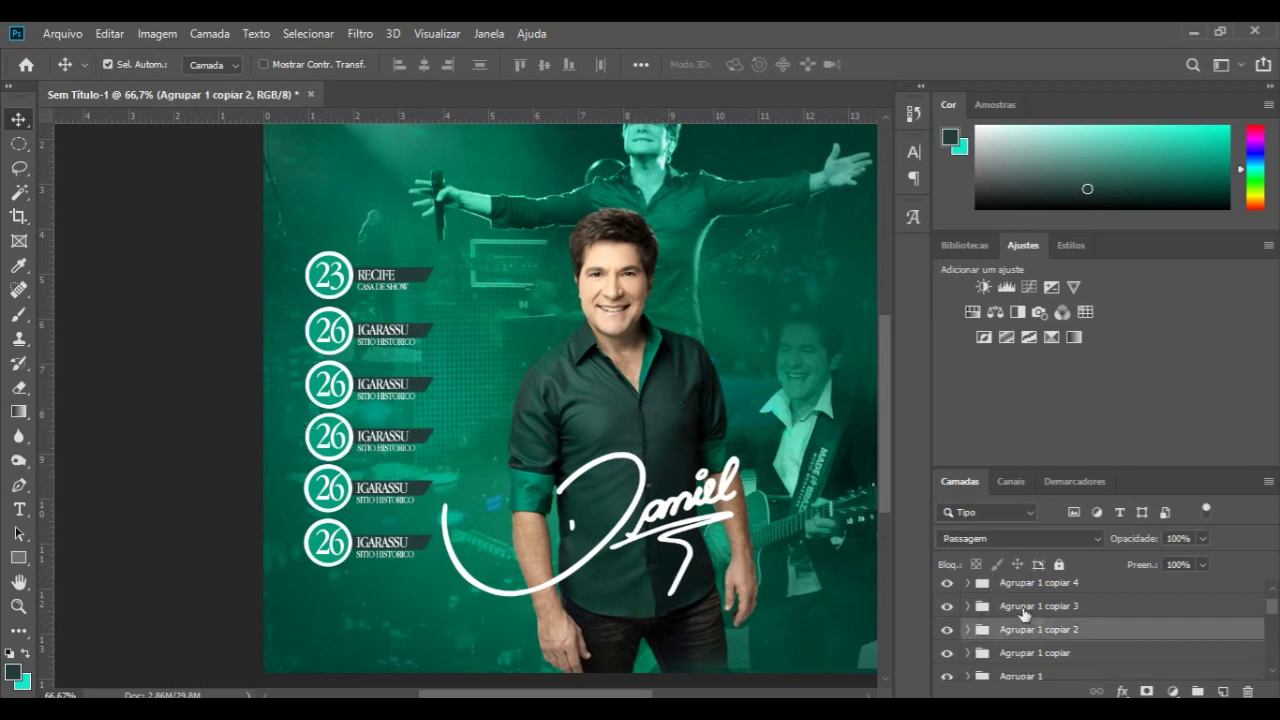
pyautogui.scroll(-2, 1045, 624)
pyautogui.keyDown('ctrl'); pyautogui.click(1048, 636); pyautogui.keyUp('ctrl')
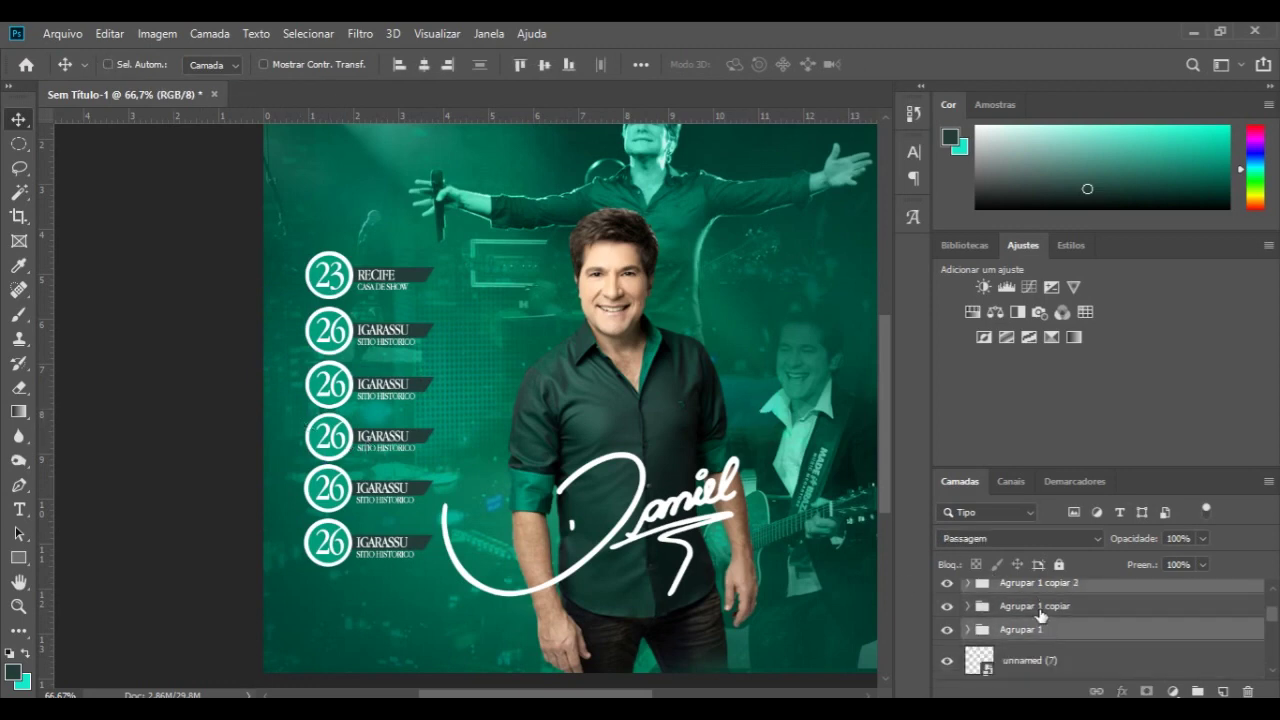
pyautogui.keyDown('ctrl'); pyautogui.click(1040, 616); pyautogui.keyUp('ctrl')
pyautogui.scroll(1, 1043, 626)
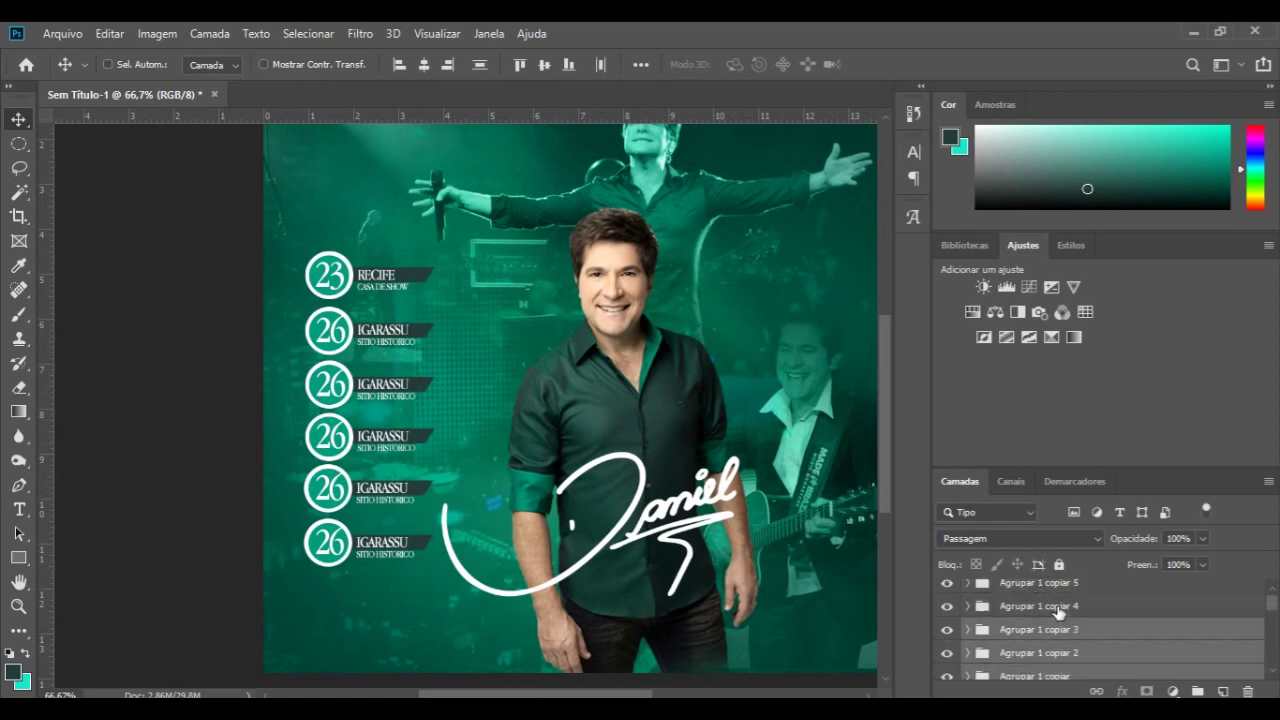
pyautogui.hotkey('ctrl', 'j')
pyautogui.keyDown('ctrl'); pyautogui.click(1057, 593); pyautogui.keyUp('ctrl')
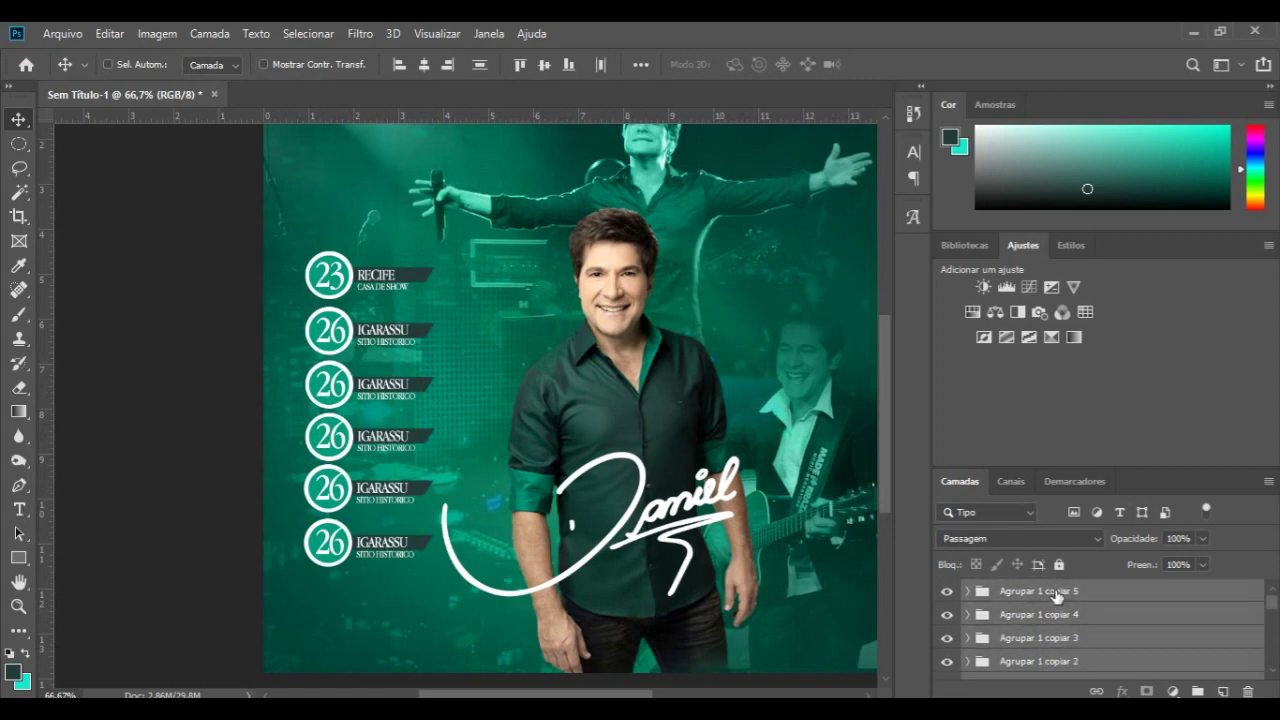
pyautogui.moveTo(337, 387); pyautogui.dragTo(327, 391)
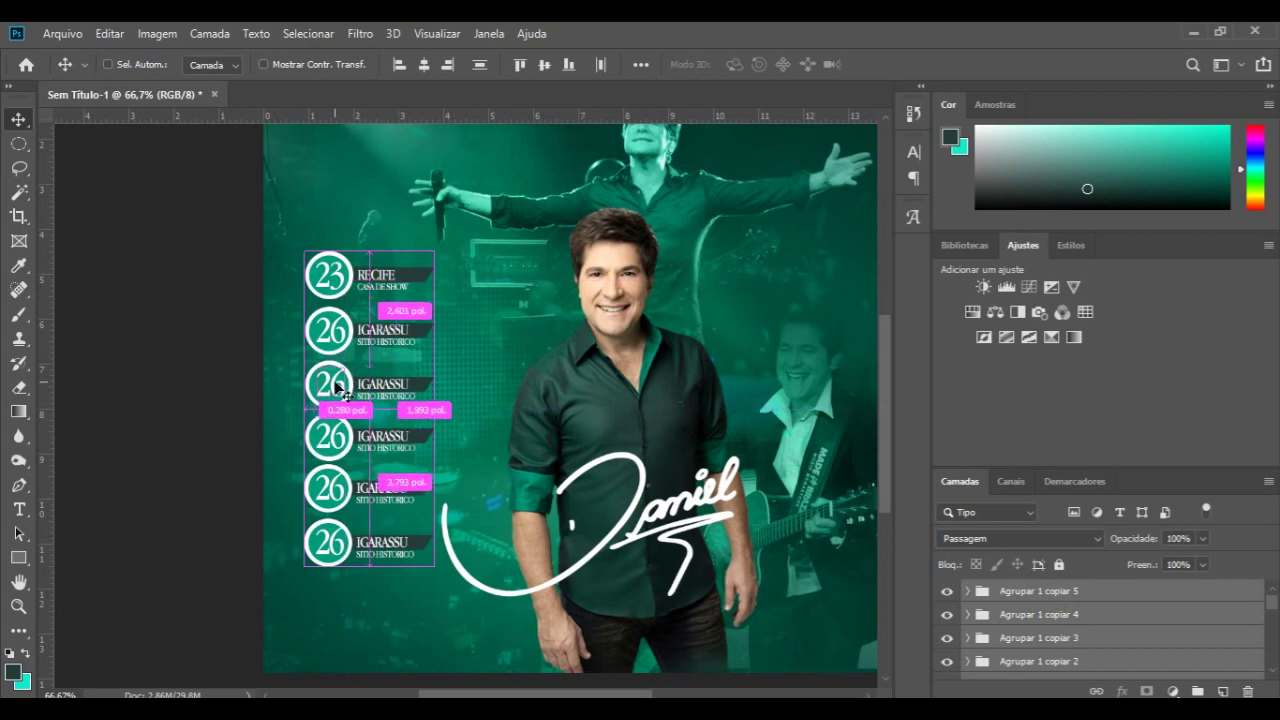
pyautogui.moveTo(327, 391); pyautogui.dragTo(333, 392)
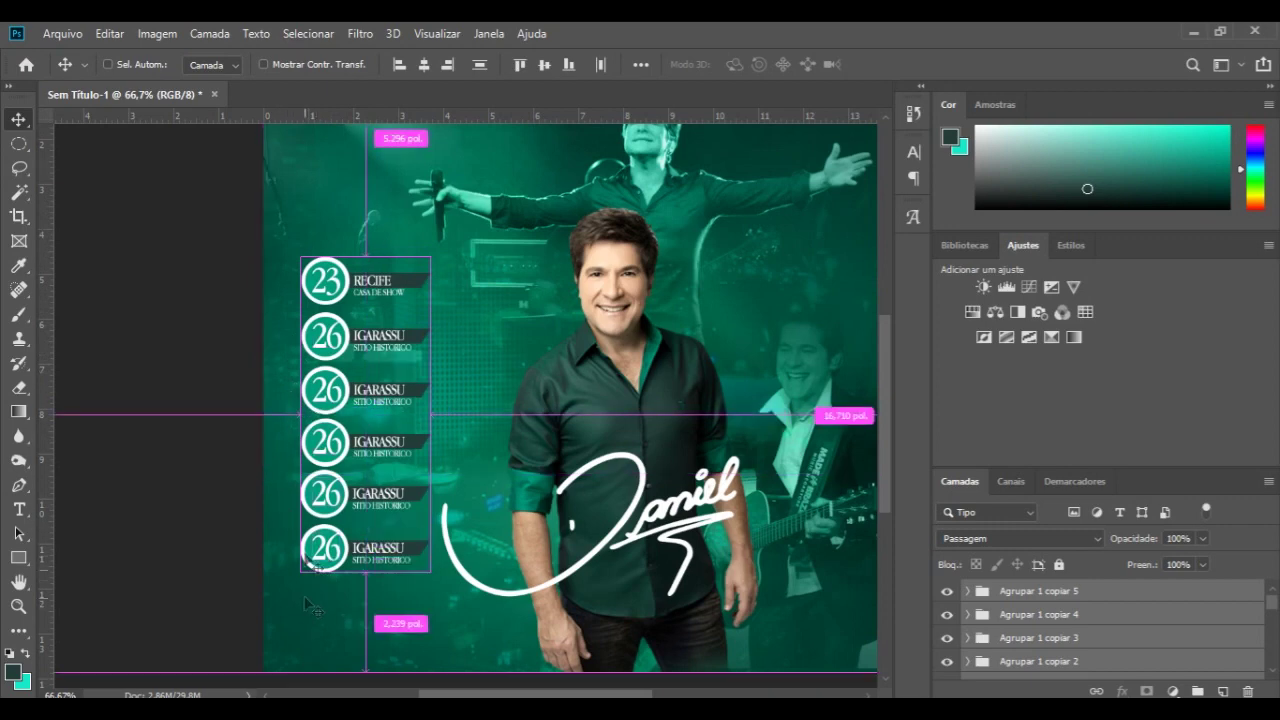
pyautogui.scroll(-1, 640, 403)
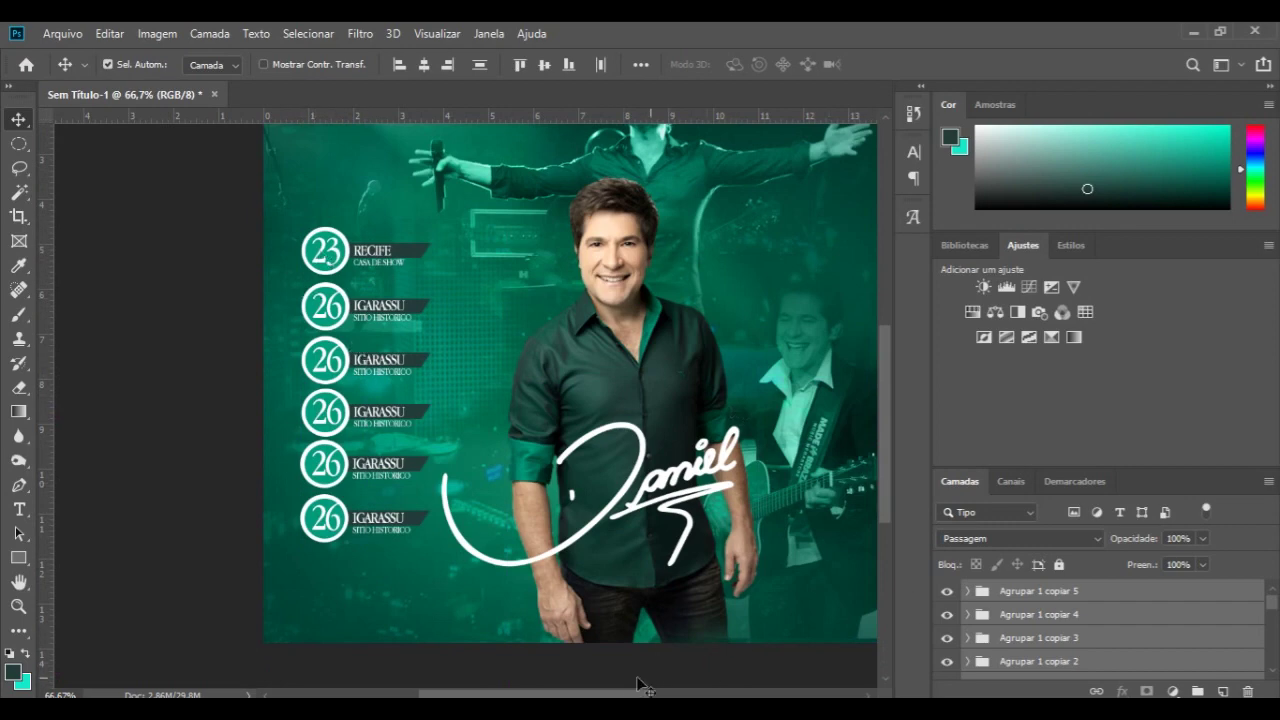
pyautogui.moveTo(613, 694); pyautogui.dragTo(634, 697)
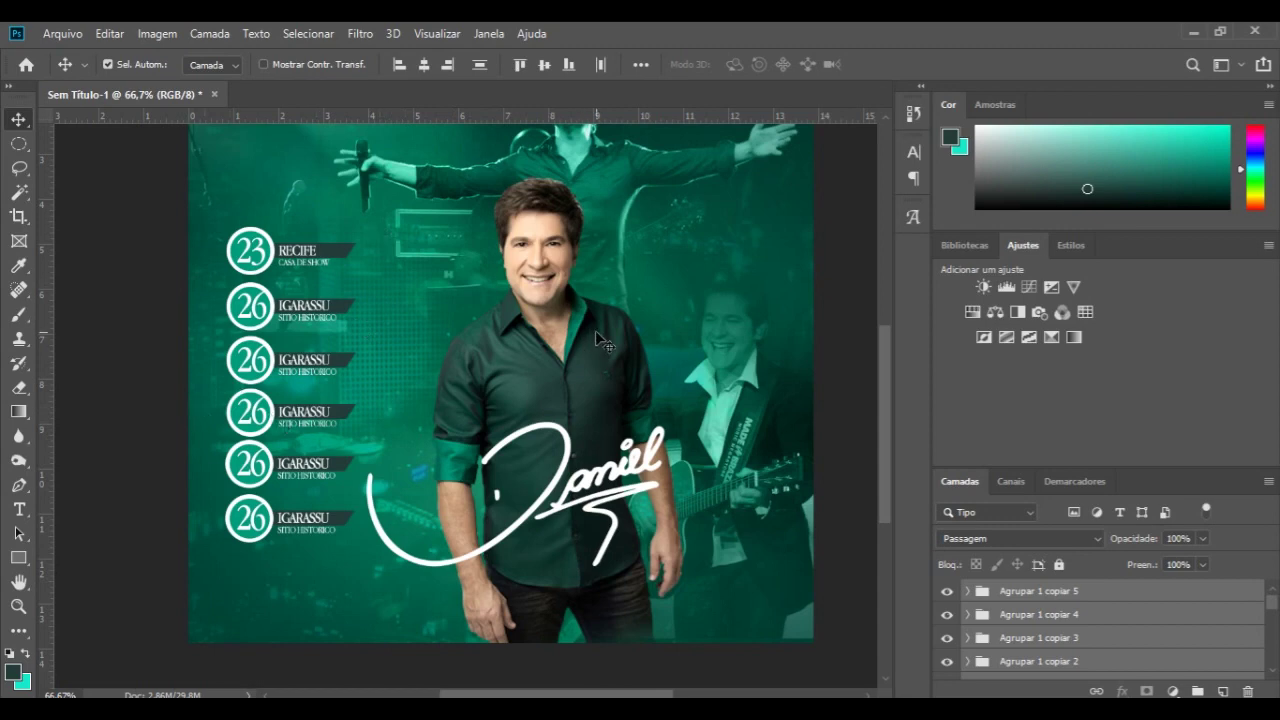
# - Duplicate the 23 RECIFE badge group (Agrupar 1) and place the copy above the original
pyautogui.scroll(2, 597, 338)
pyautogui.scroll(2, 597, 338)
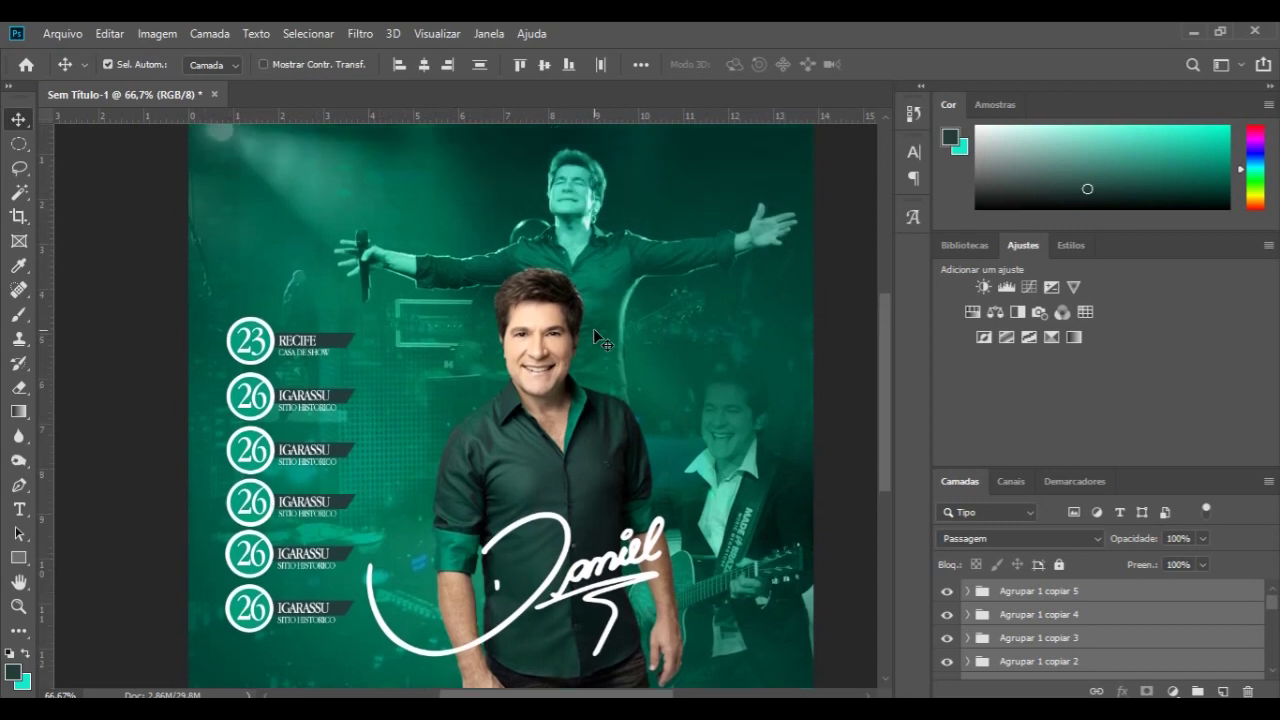
pyautogui.scroll(-1, 593, 328)
pyautogui.scroll(-1, 593, 328)
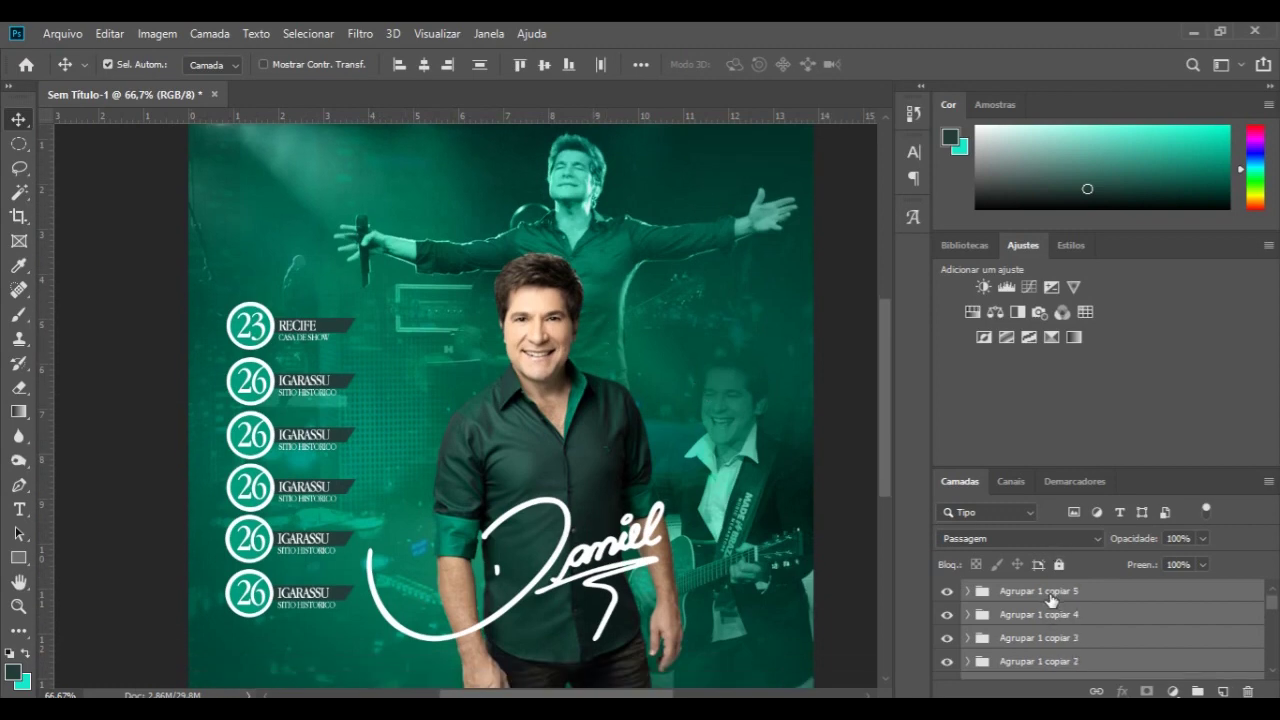
pyautogui.scroll(-1, 1047, 652)
pyautogui.scroll(-2, 1045, 650)
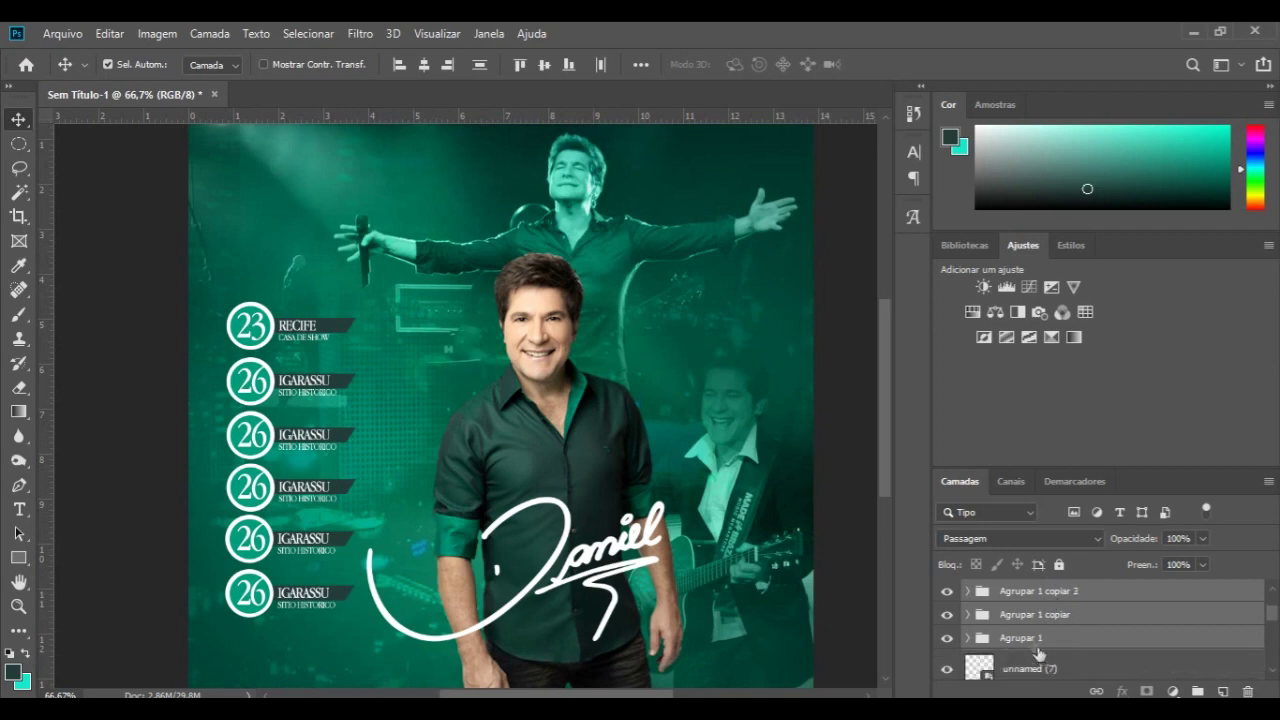
pyautogui.click(1031, 640)
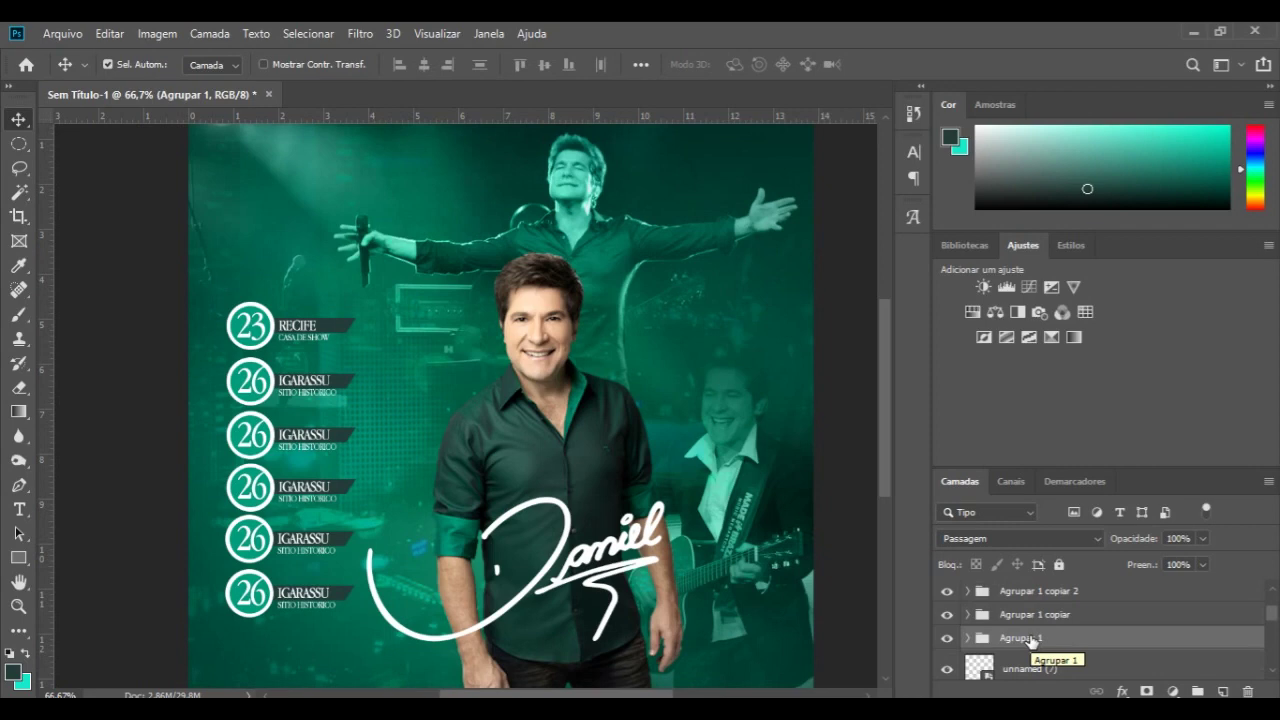
pyautogui.press('ctrl')
pyautogui.hotkey('ctrl', 'j')
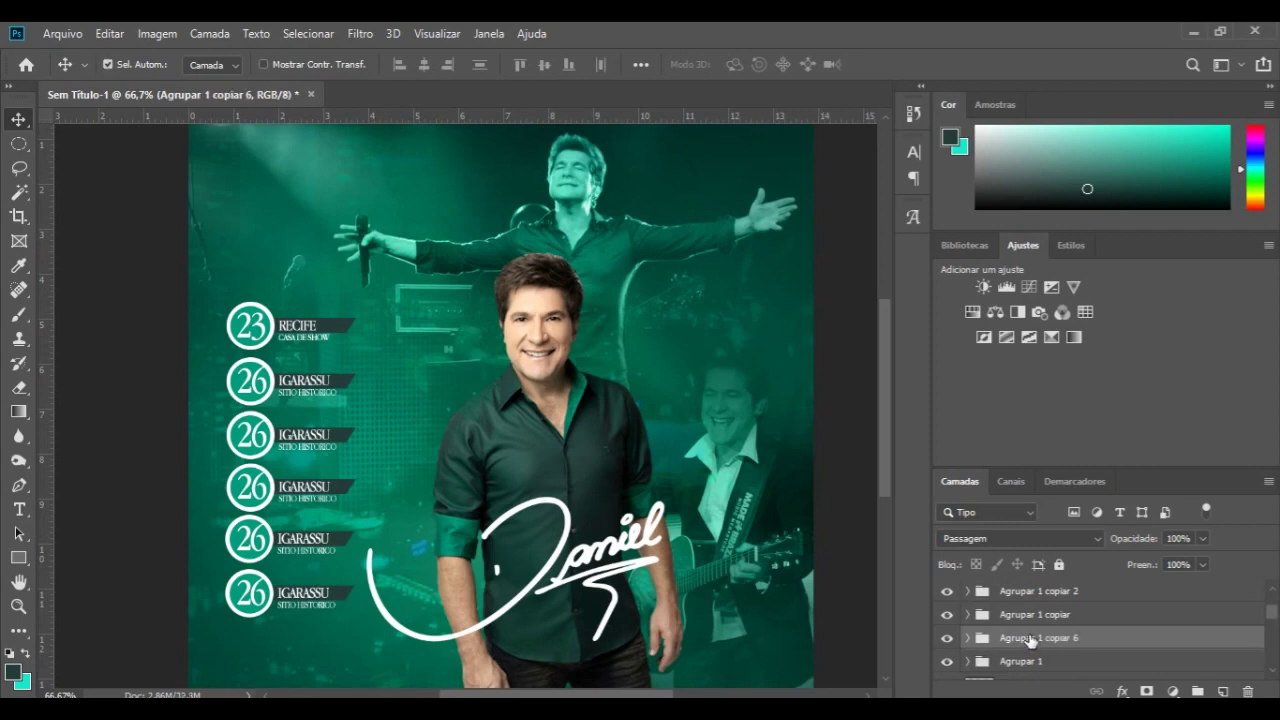
pyautogui.moveTo(1030, 641); pyautogui.dragTo(1043, 628)
pyautogui.press('ctrl')
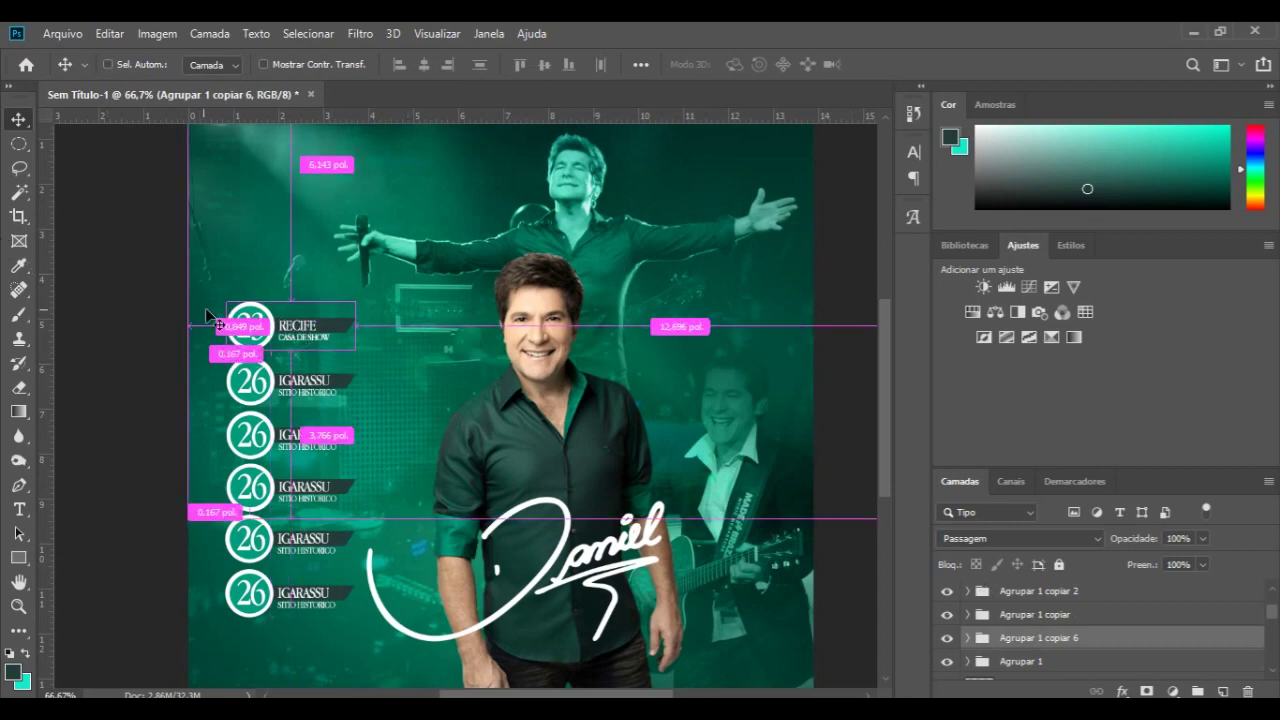
pyautogui.moveTo(240, 322); pyautogui.dragTo(240, 263)
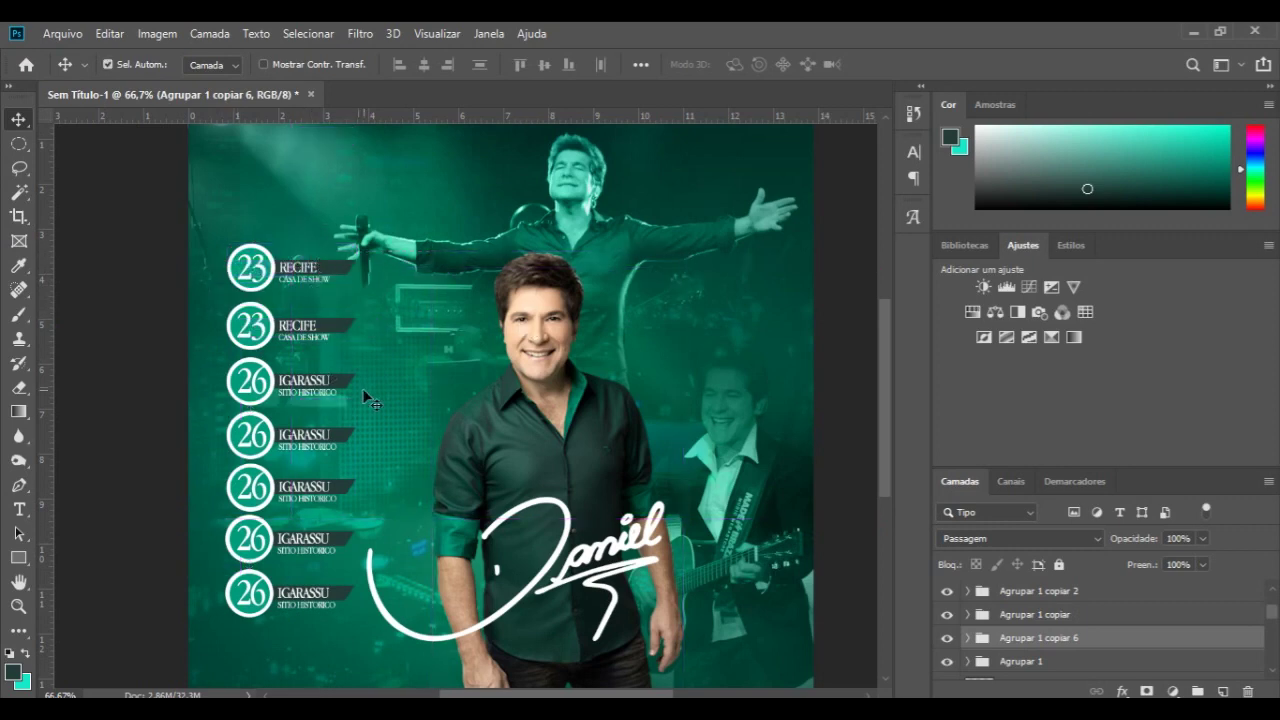
# - Make one more higher copy of the 23 RECIFE badge, then delete it
pyautogui.moveTo(262, 268); pyautogui.dragTo(254, 213)
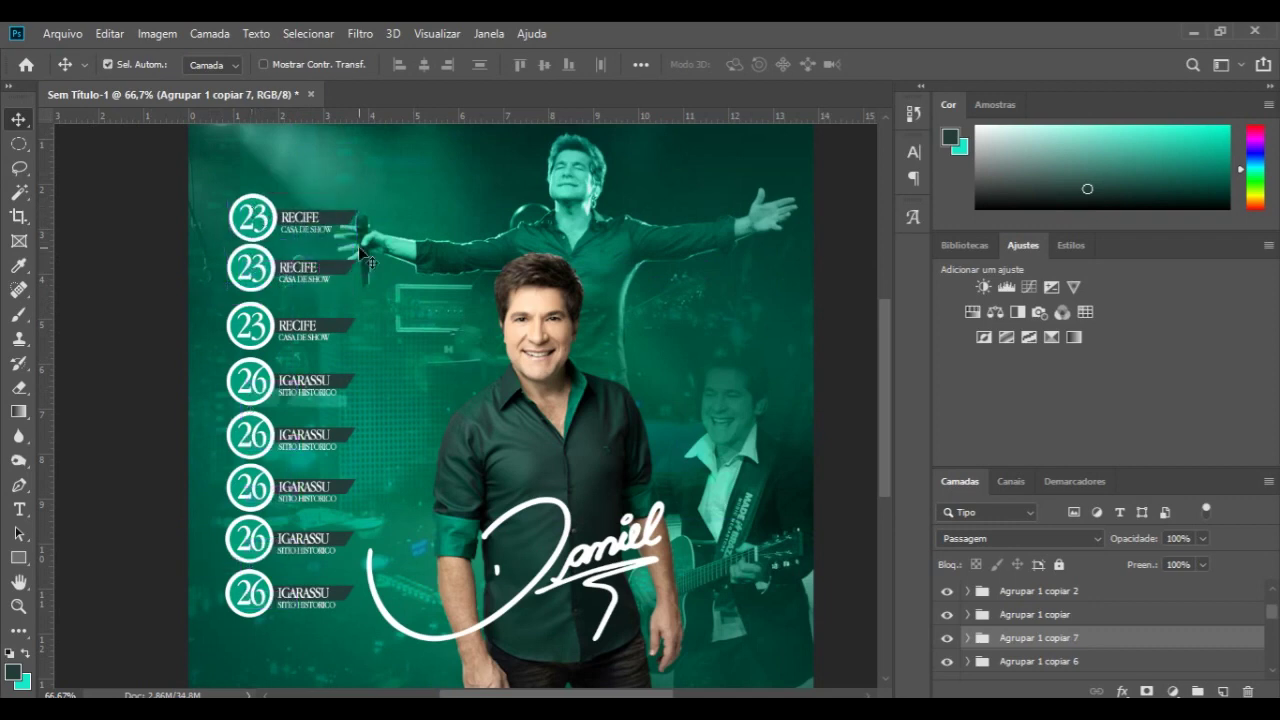
pyautogui.scroll(-1, 358, 247)
pyautogui.scroll(3, 358, 247)
pyautogui.scroll(-2, 361, 247)
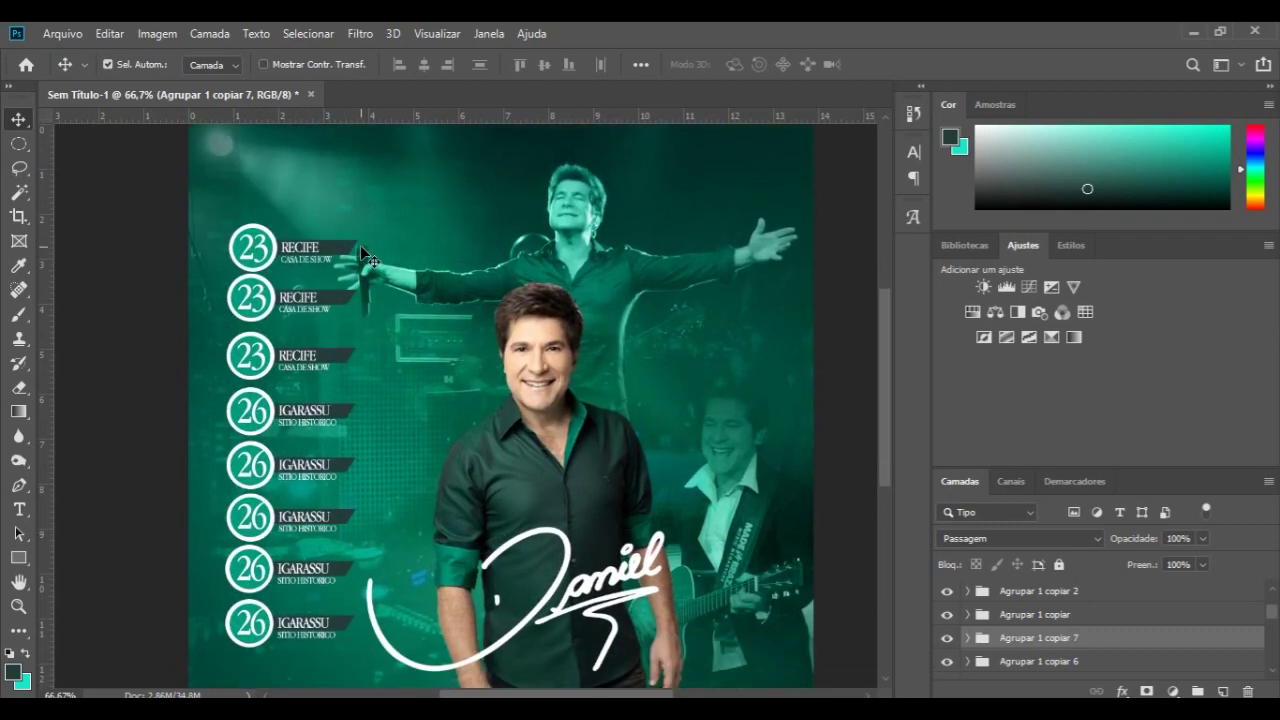
pyautogui.press('Delete')
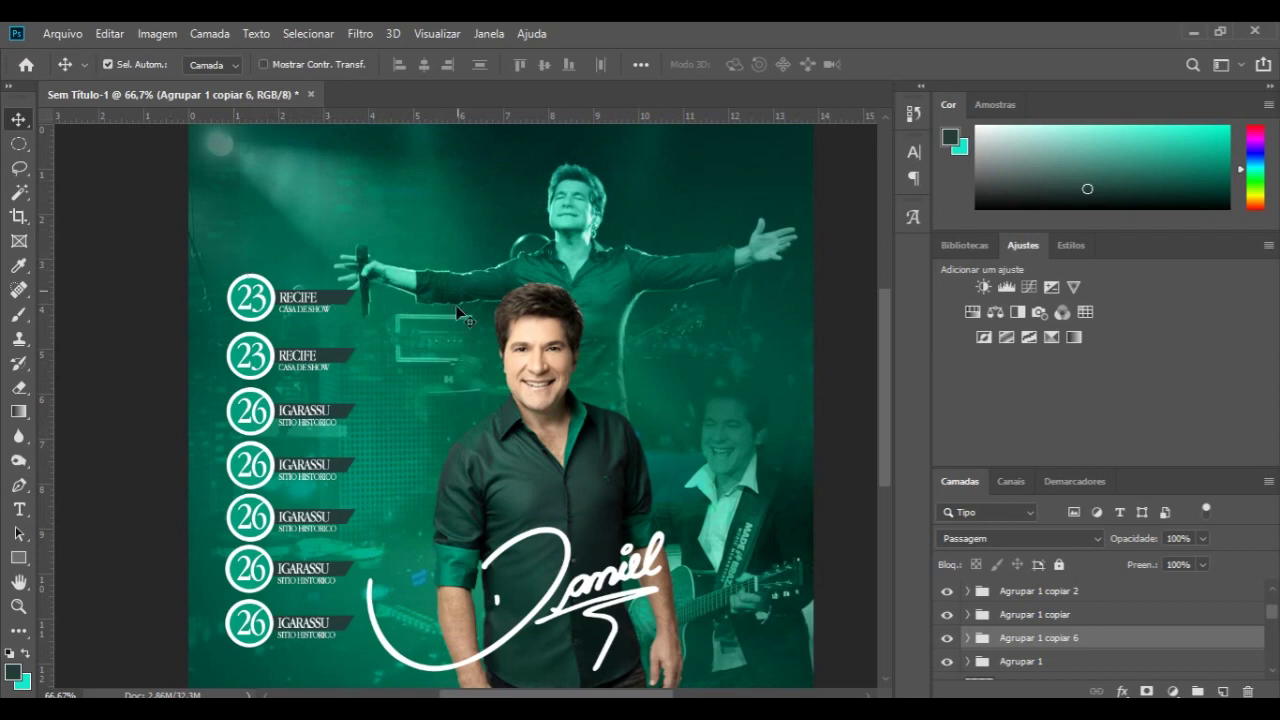
pyautogui.scroll(2, 329, 376)
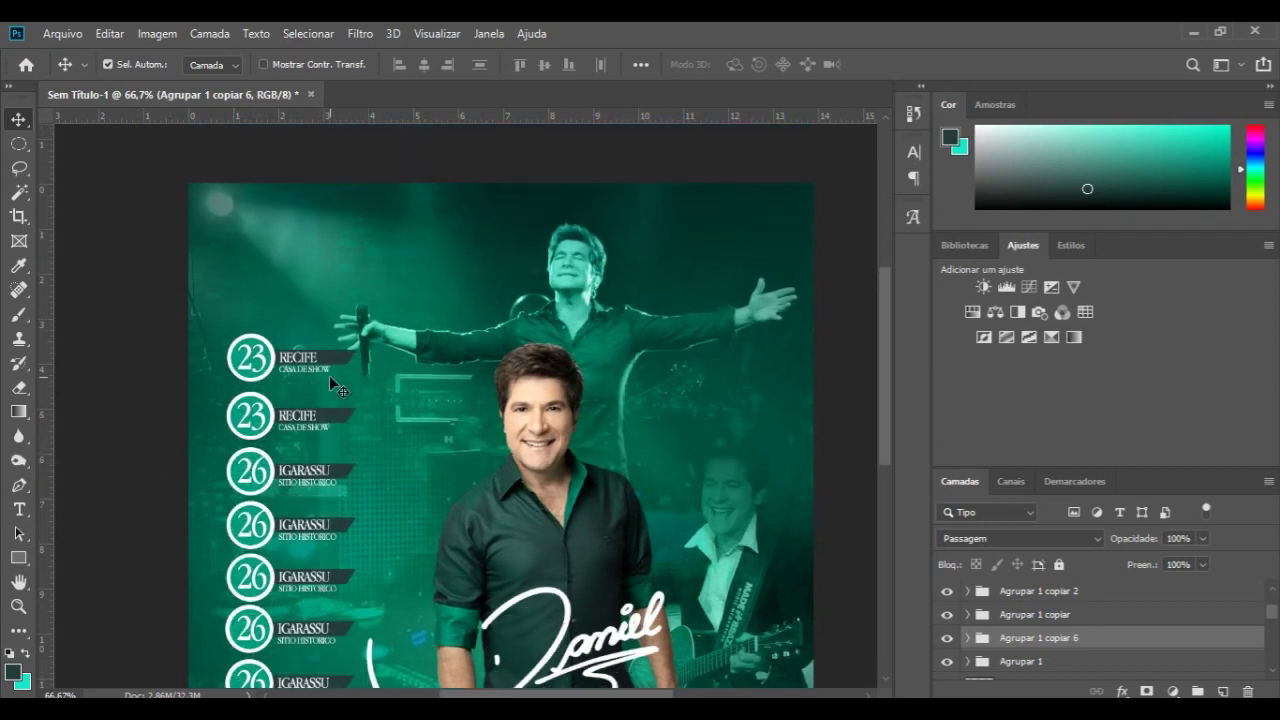
# - Add the title text AGENDA near the flyer's top-left
pyautogui.click(18, 510)
pyautogui.click(247, 256)
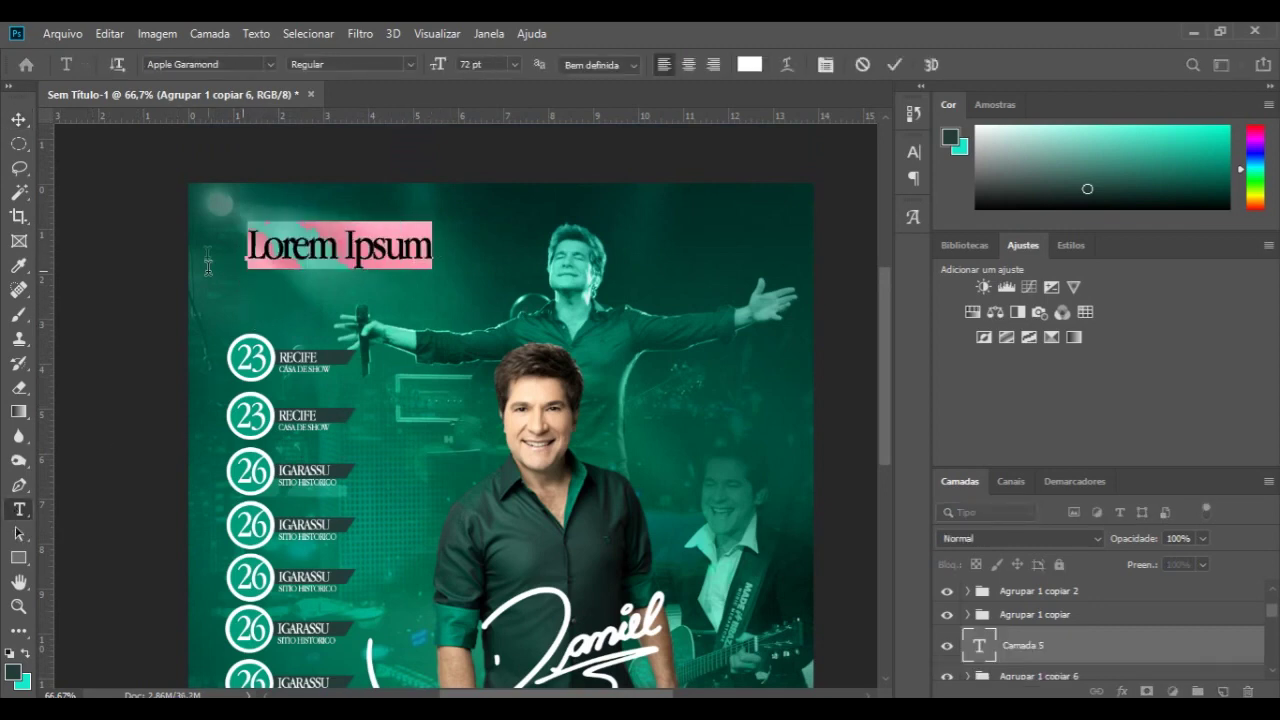
pyautogui.press('BackSpace')
pyautogui.write('AGENDA')
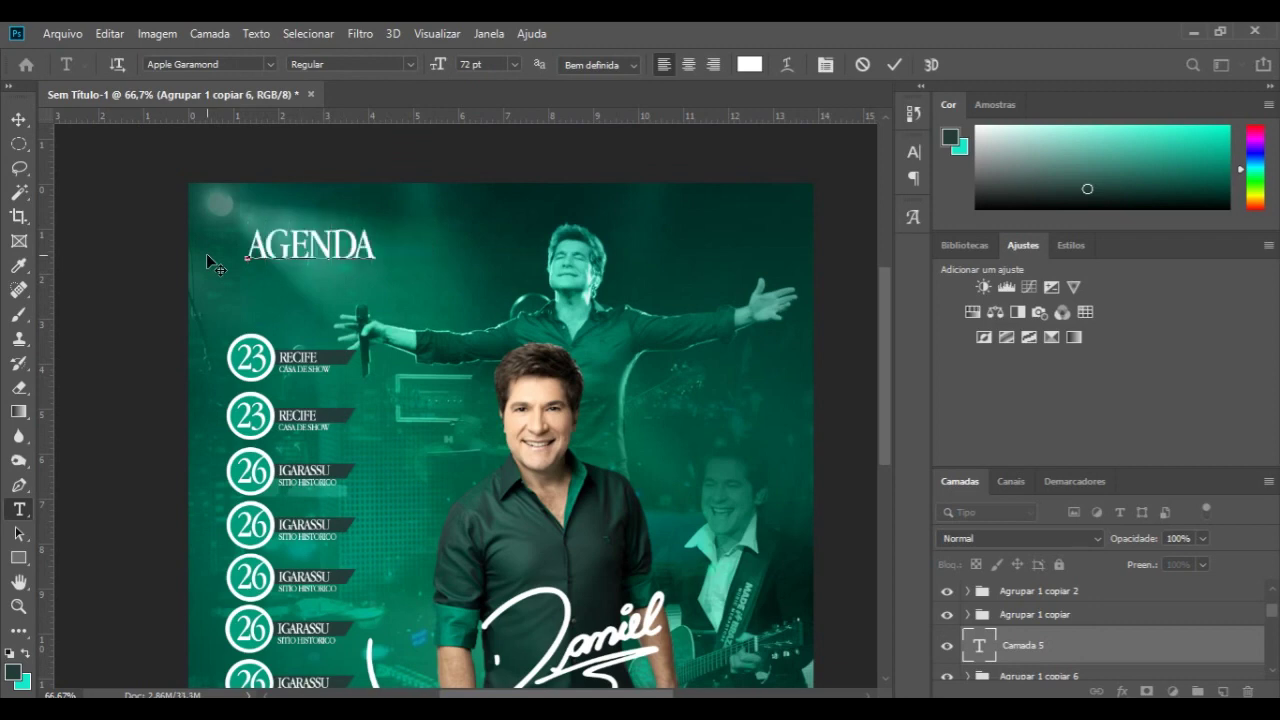
pyautogui.click(894, 64)
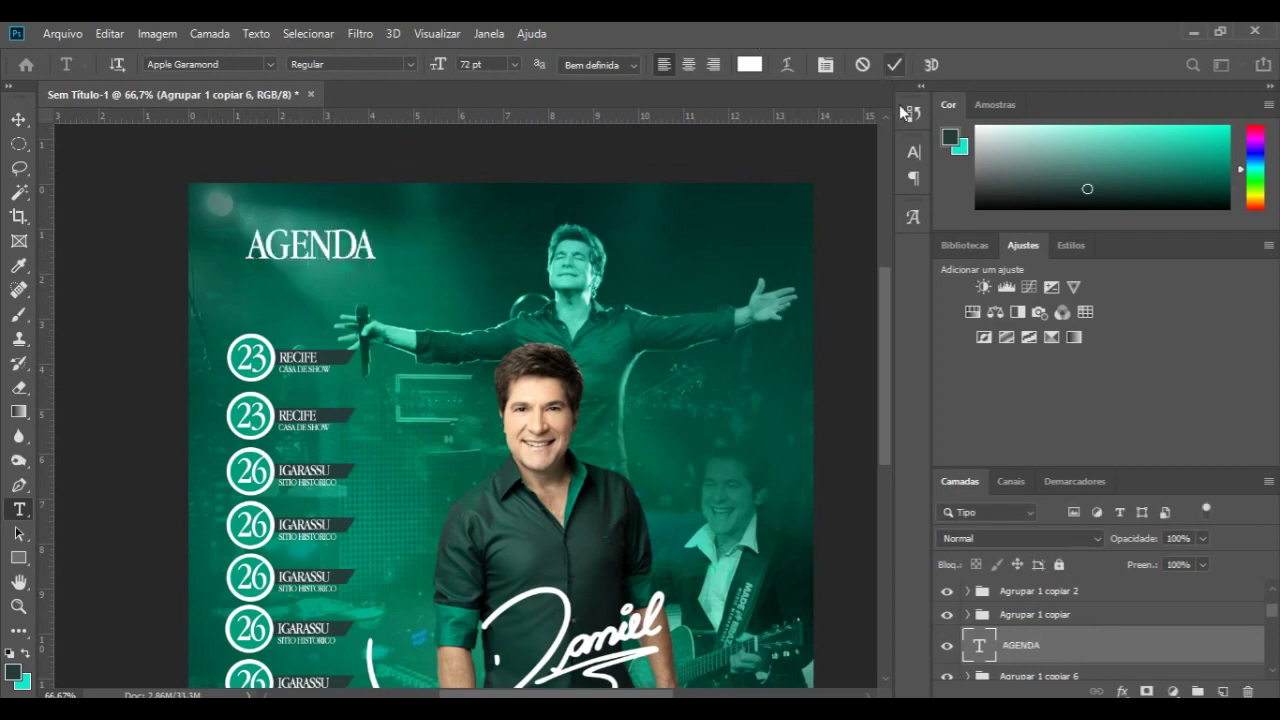
# - Enlarge the AGENDA title to about 127% (around 91 pt) and reposition it
pyautogui.hotkey('ctrl', 't')
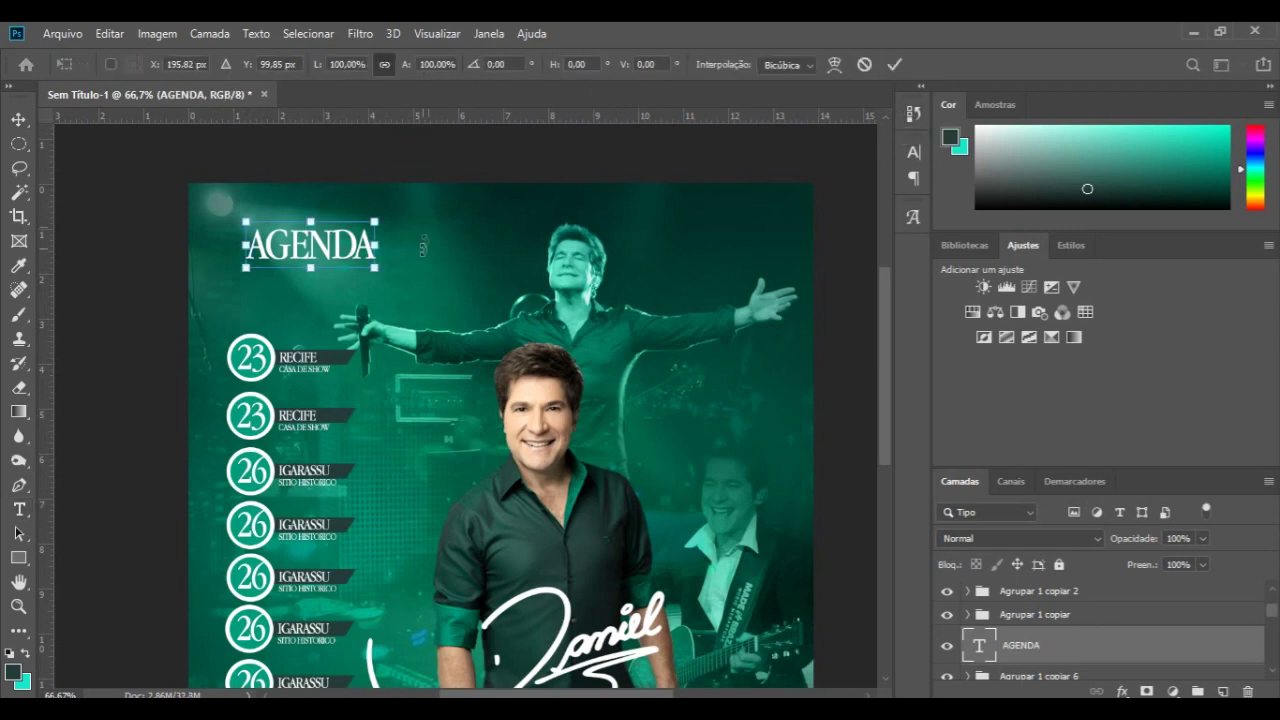
pyautogui.moveTo(381, 268); pyautogui.dragTo(411, 281)
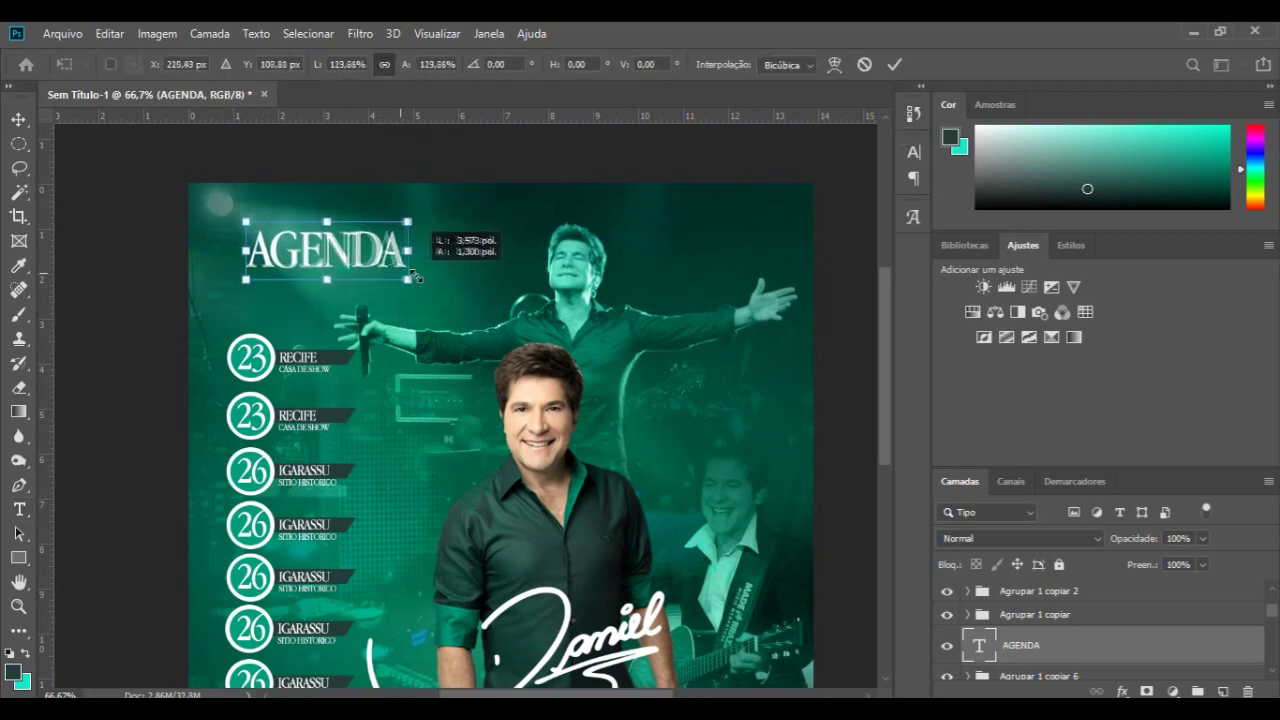
pyautogui.moveTo(364, 244); pyautogui.dragTo(343, 239)
pyautogui.click(893, 66)
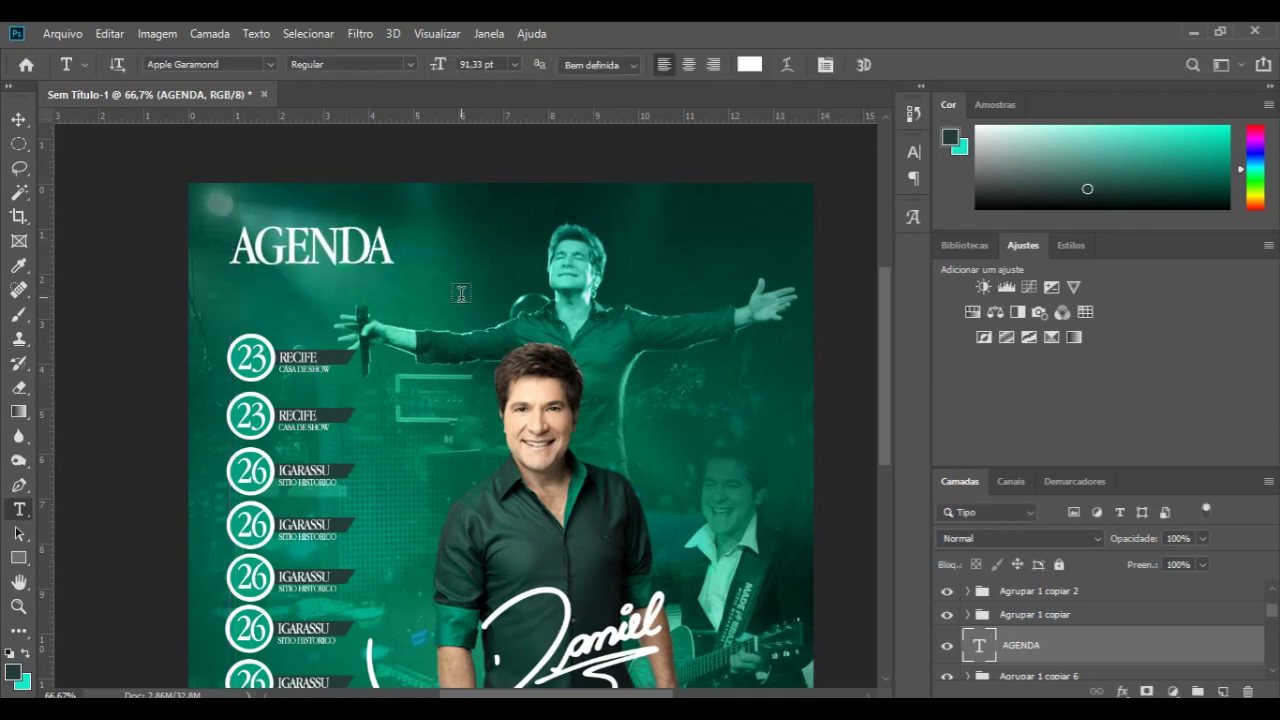
# - Type 'Semanal' as a new text line and set it in the Amalfi Coast font
pyautogui.click(462, 248)
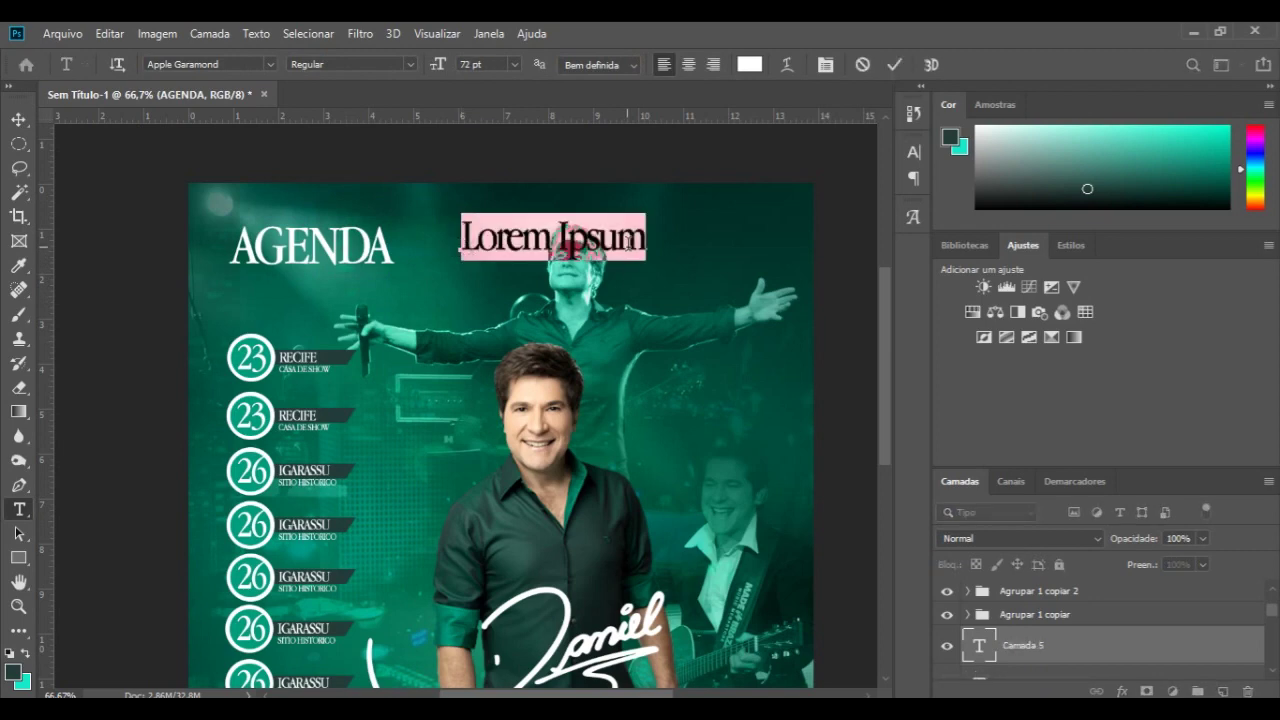
pyautogui.press('BackSpace')
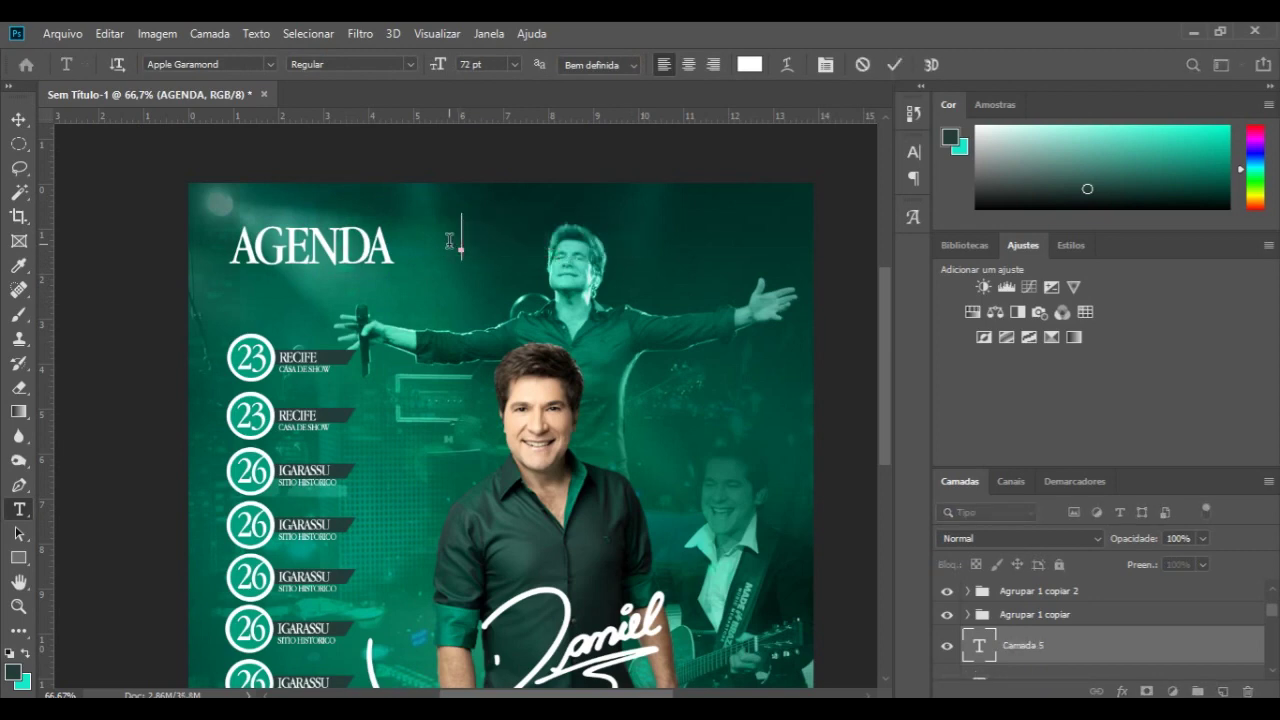
pyautogui.write('Sema')
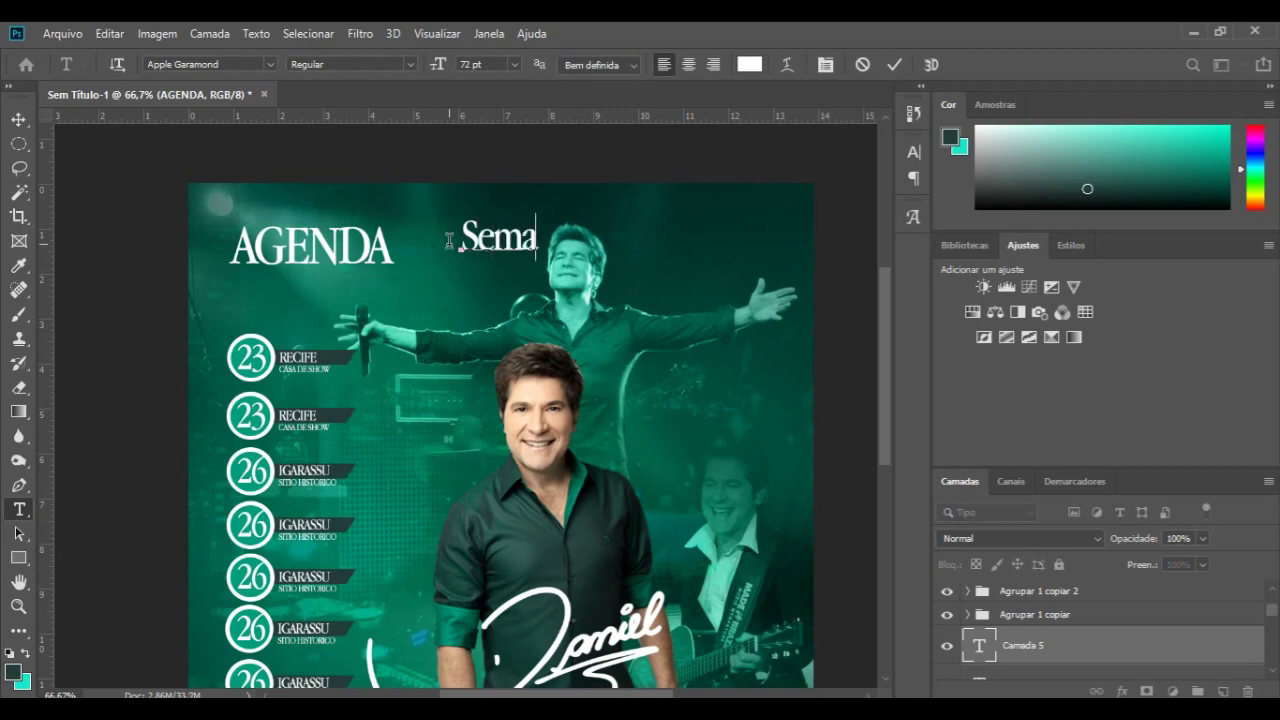
pyautogui.write('nal')
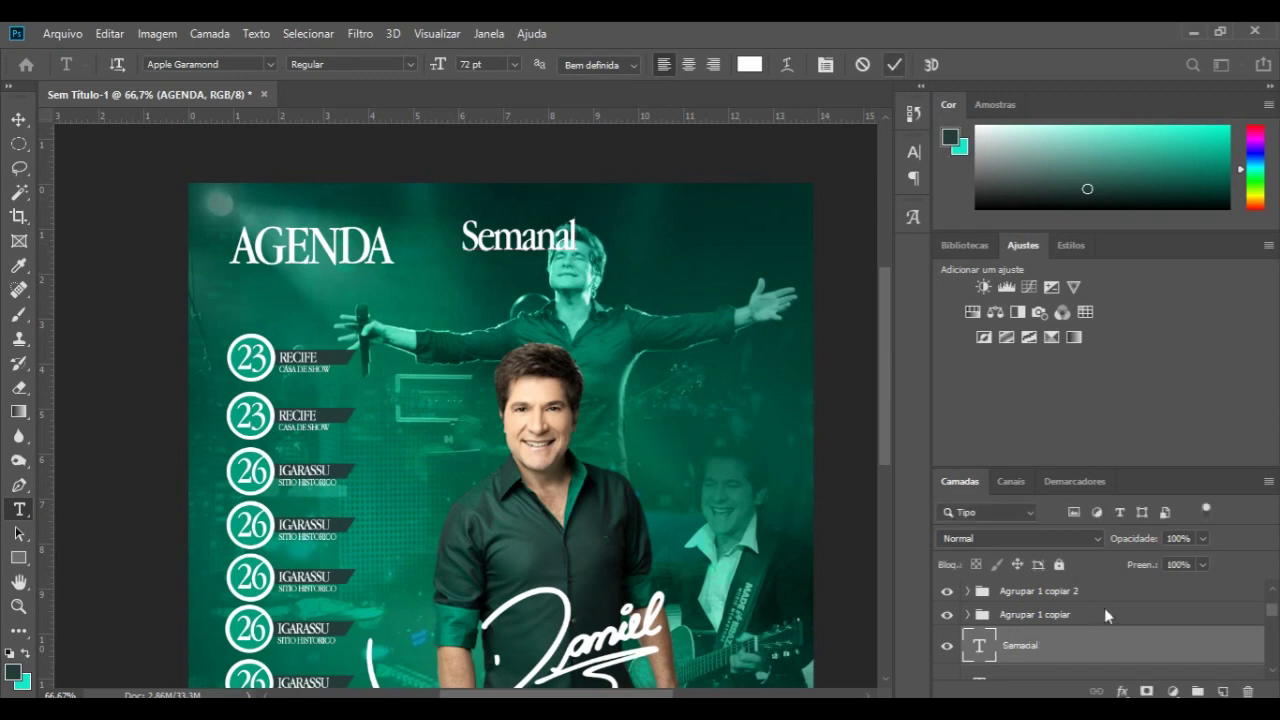
pyautogui.click(894, 64)
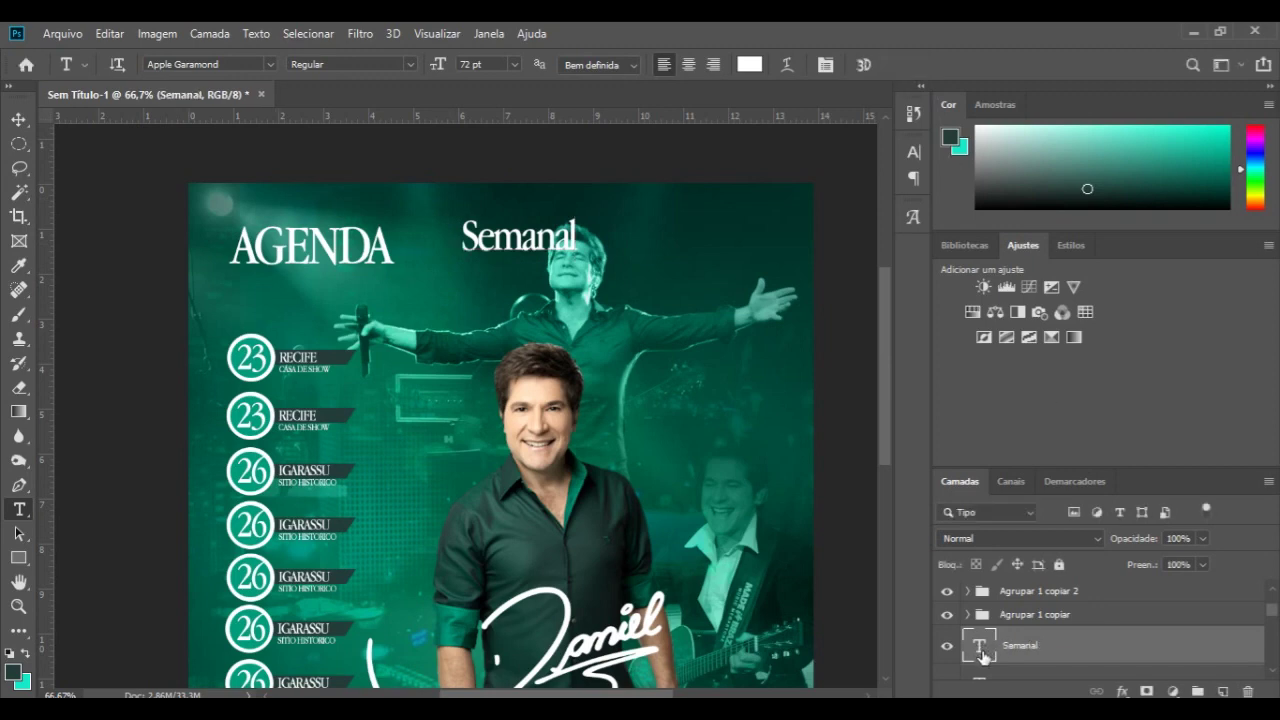
pyautogui.doubleClick(981, 650)
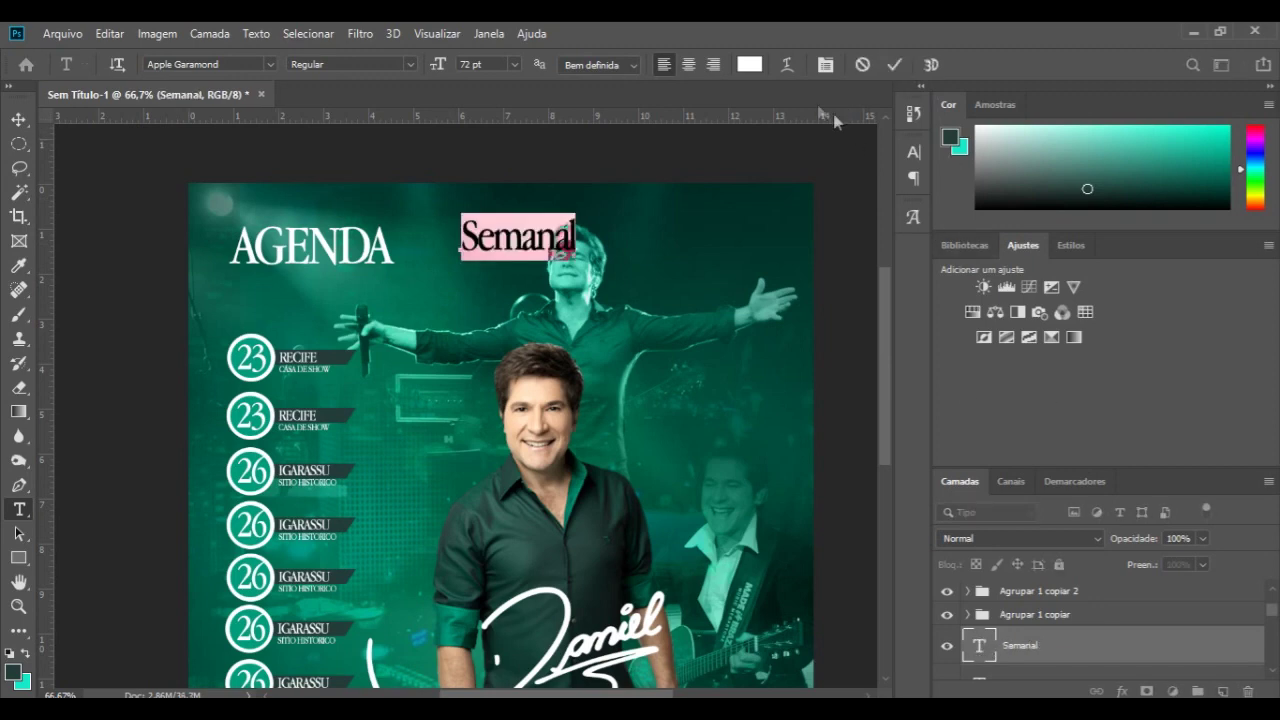
pyautogui.click(824, 66)
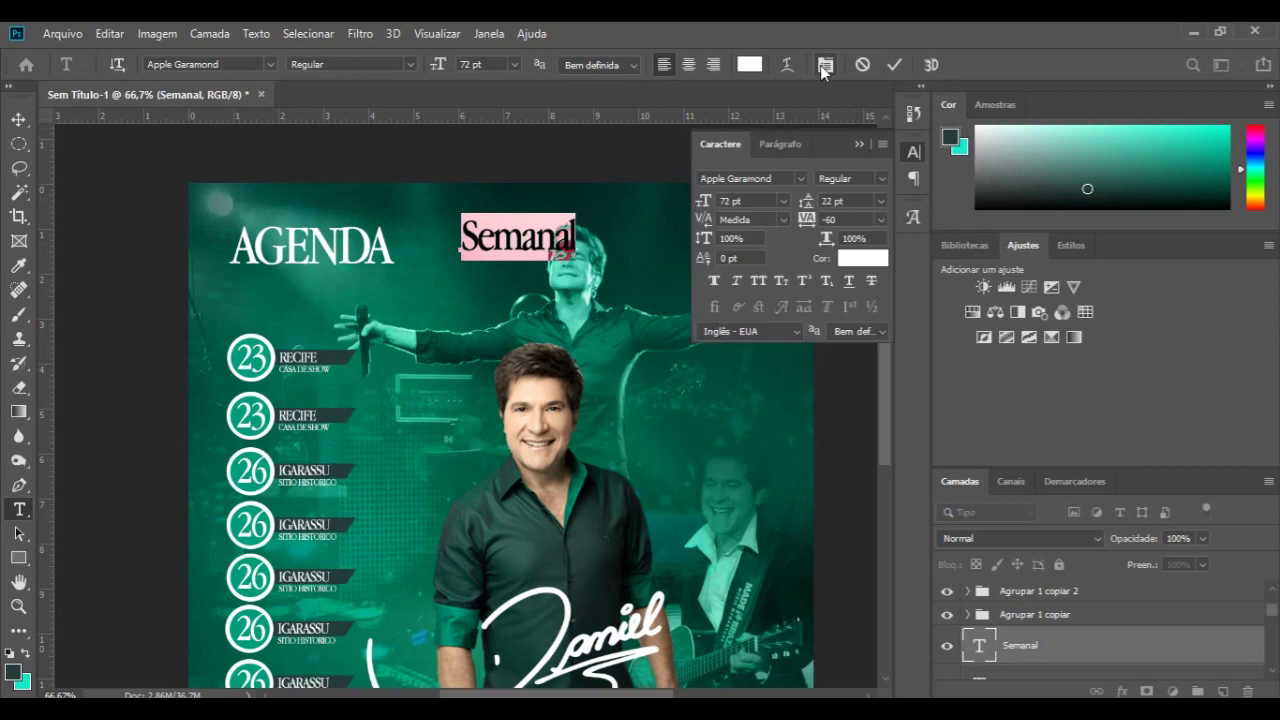
pyautogui.click(800, 180)
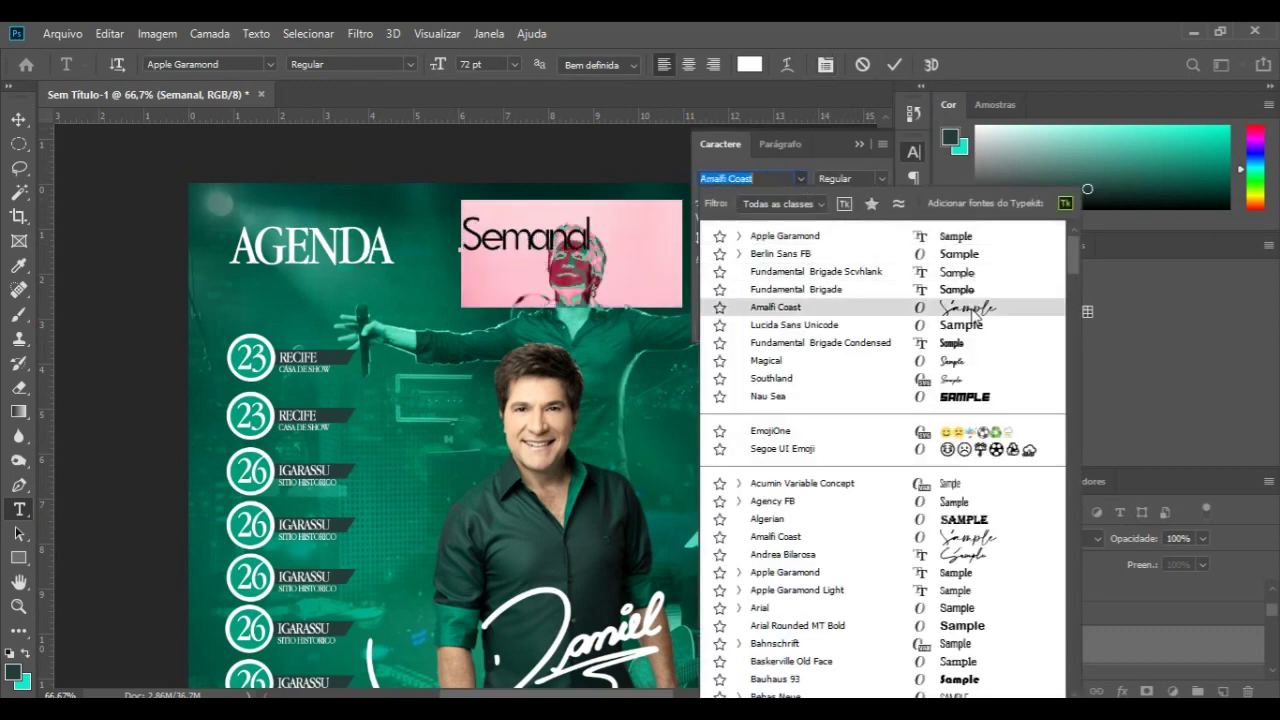
pyautogui.click(968, 307)
pyautogui.click(894, 65)
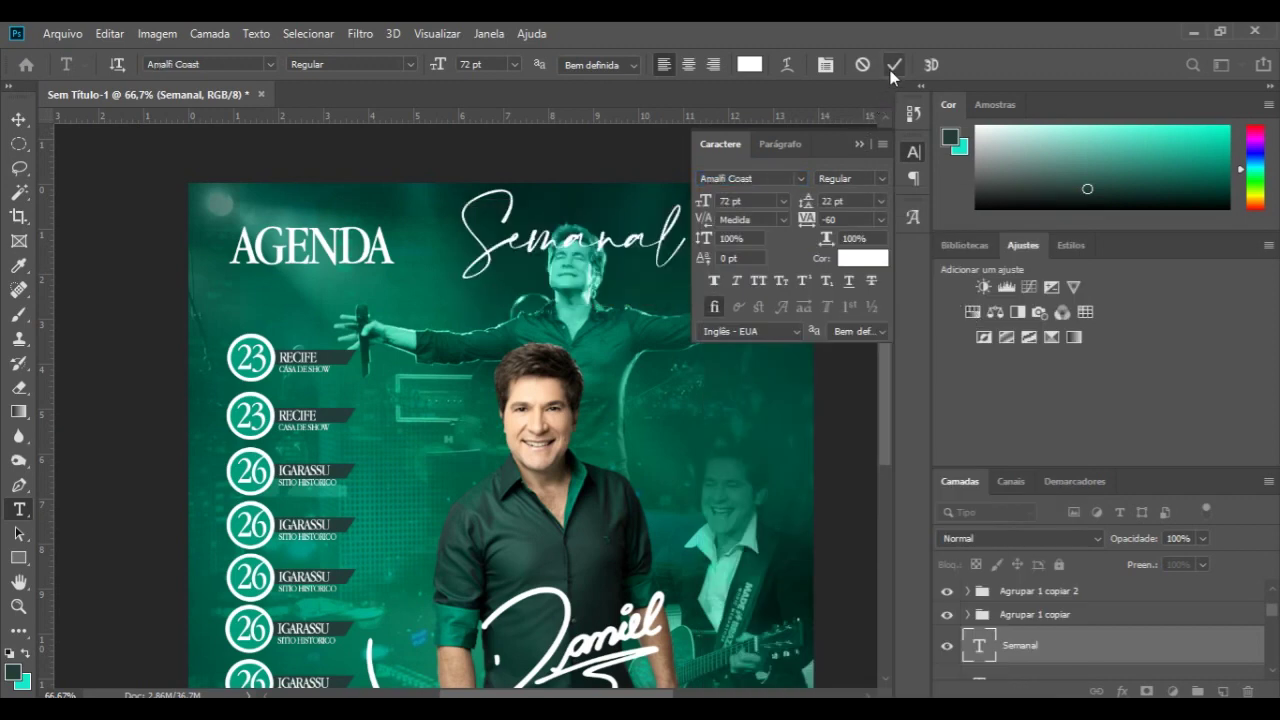
# - Move the Semanal text directly beneath the AGENDA title
pyautogui.click(16, 124)
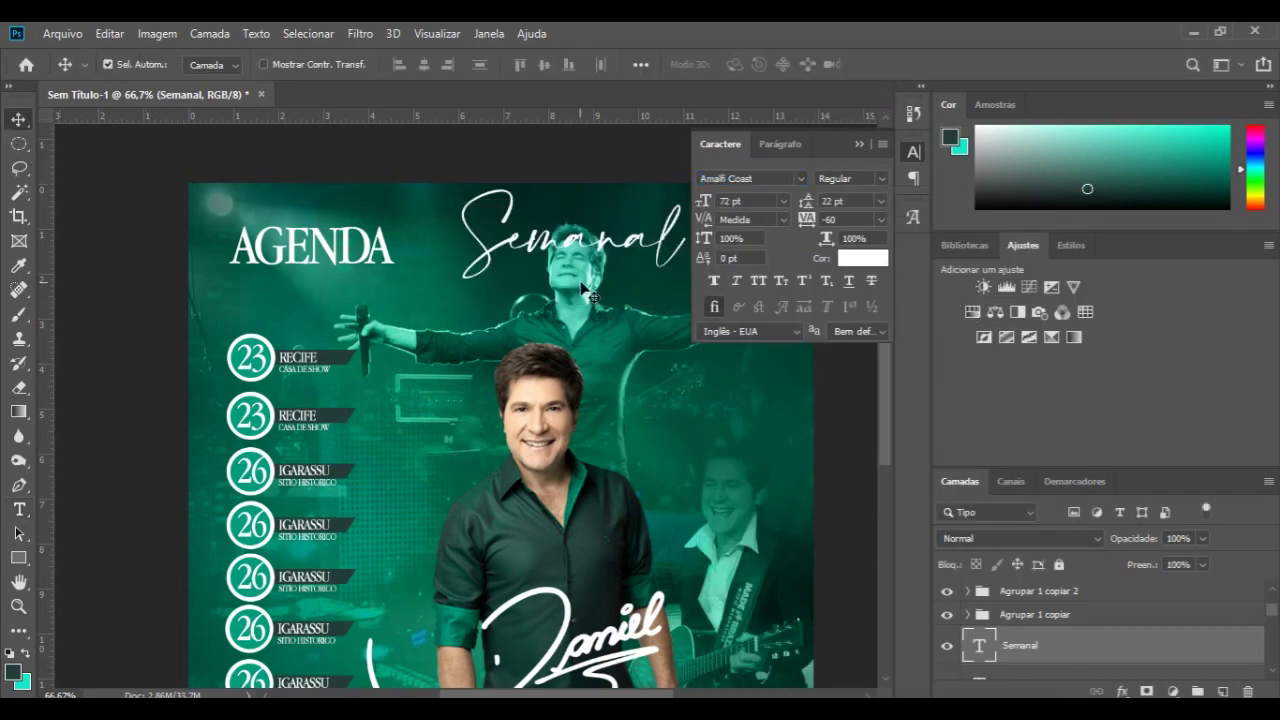
pyautogui.moveTo(605, 255); pyautogui.dragTo(388, 300)
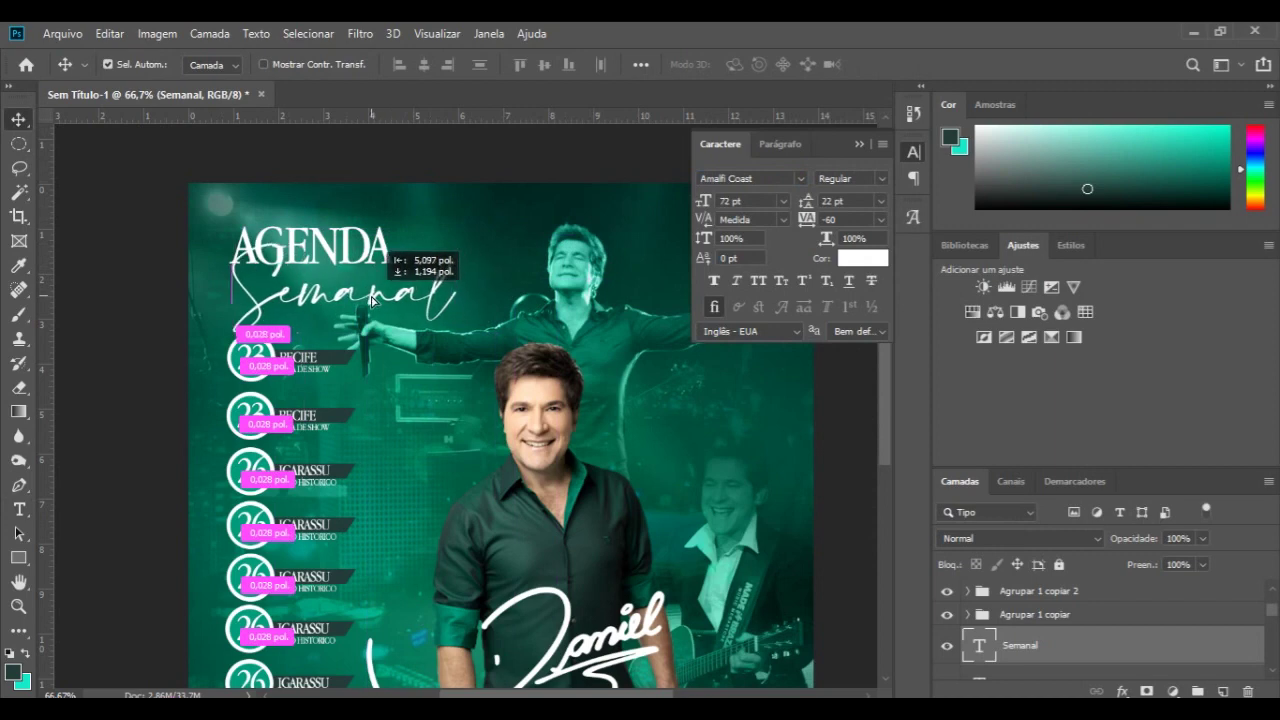
pyautogui.moveTo(388, 300); pyautogui.dragTo(368, 285)
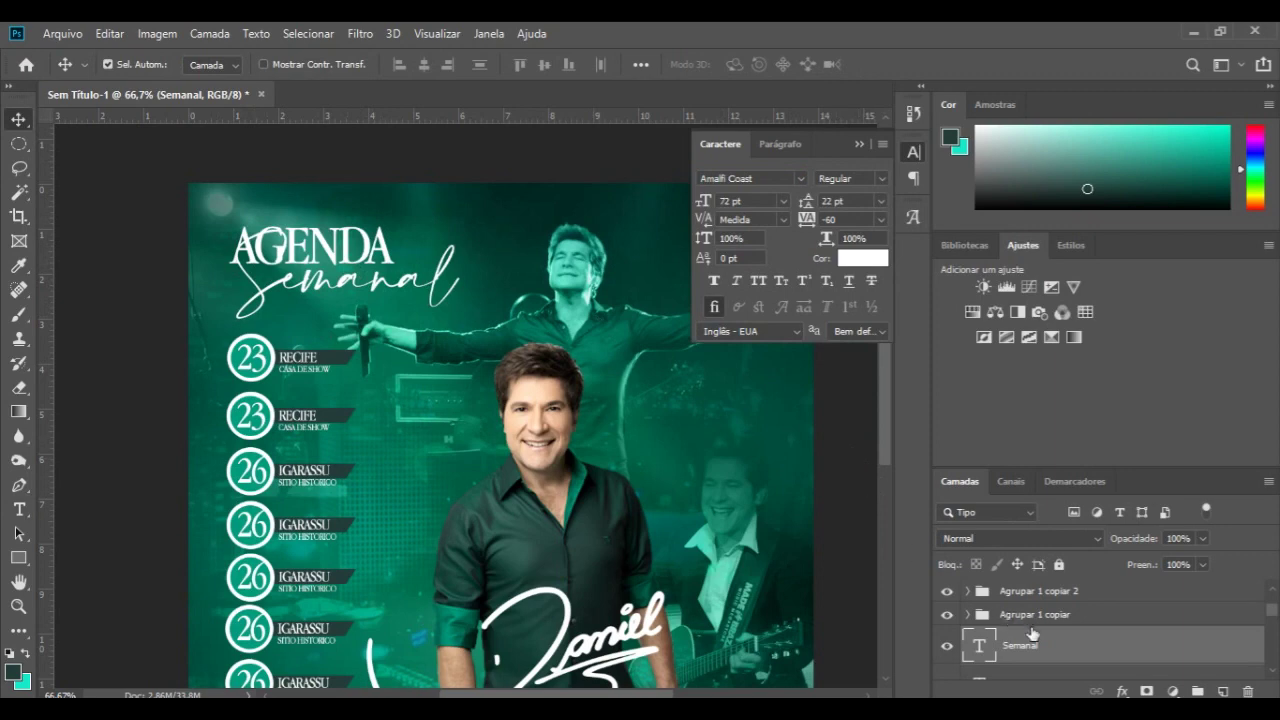
pyautogui.scroll(-1, 1034, 630)
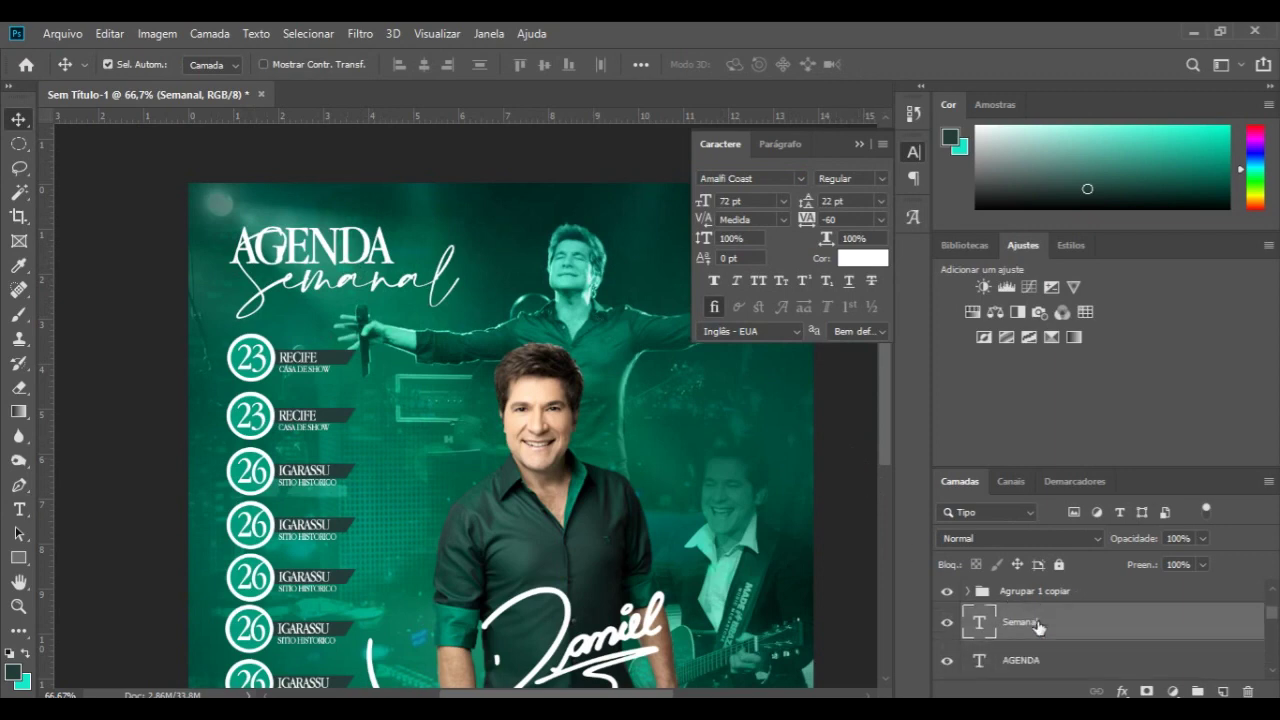
# - Recolour the AGENDA title from white to bright aqua green #10face
pyautogui.doubleClick(980, 660)
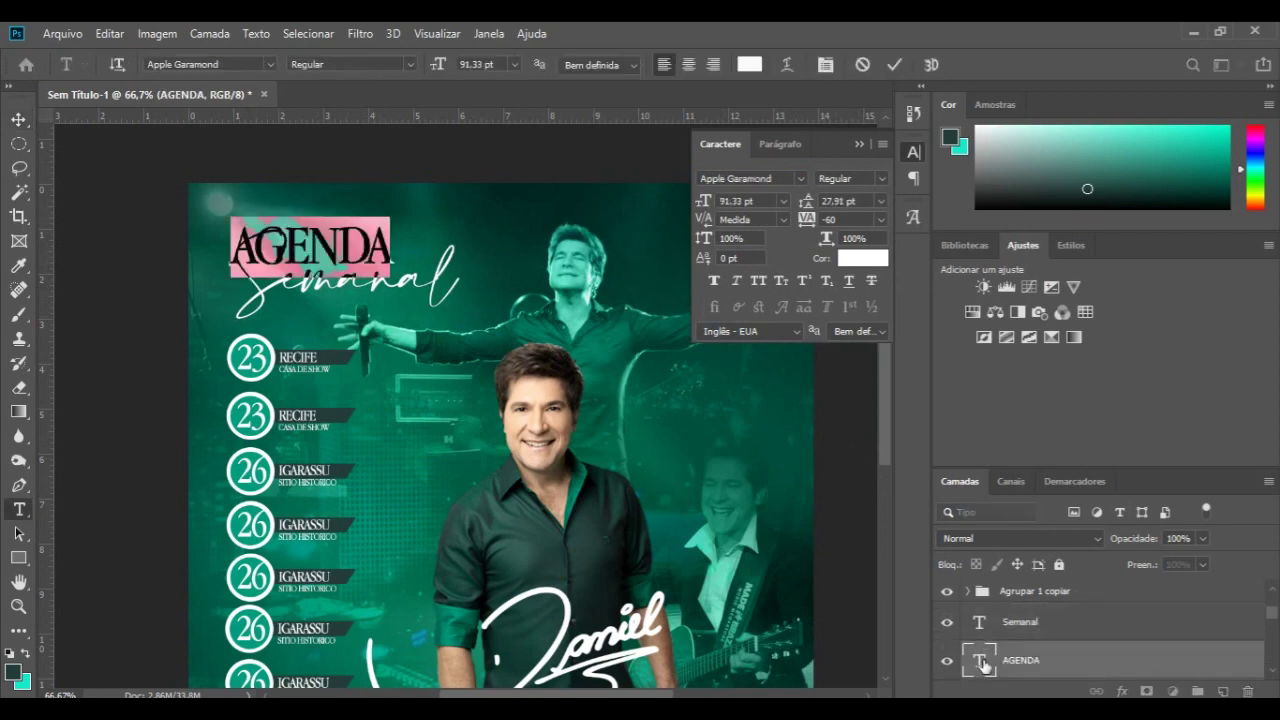
pyautogui.click(862, 258)
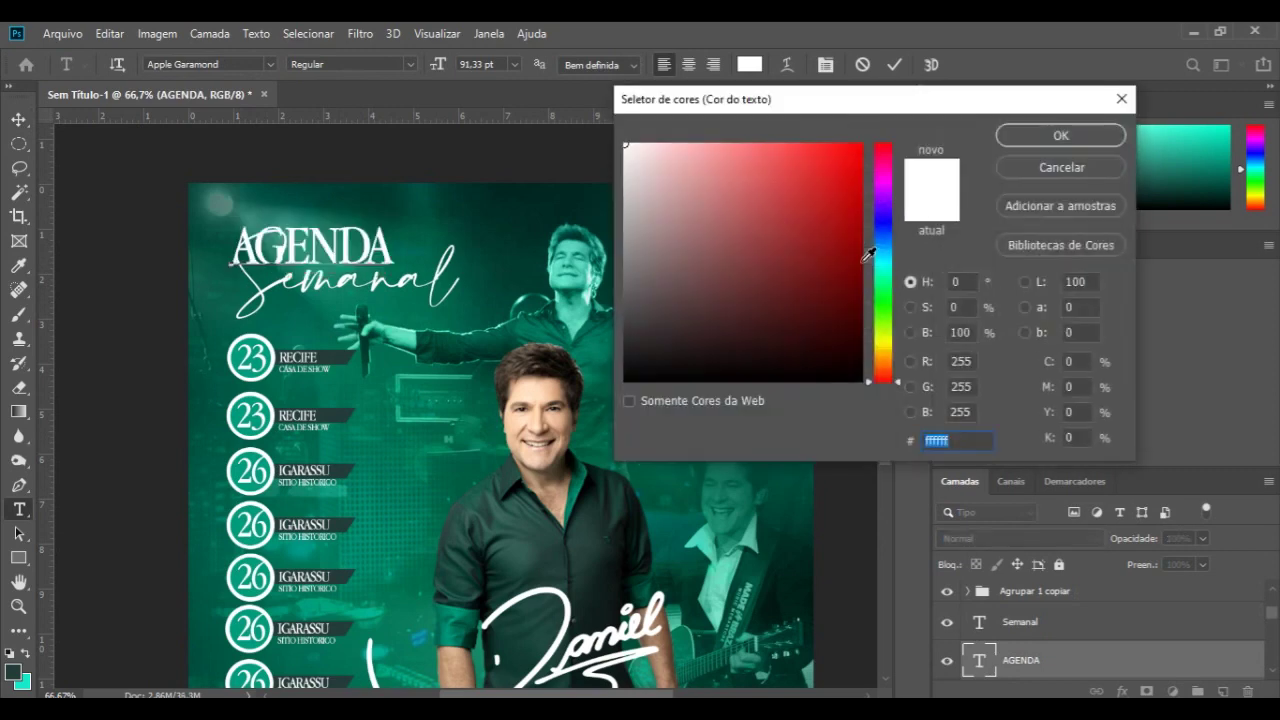
pyautogui.click(596, 537)
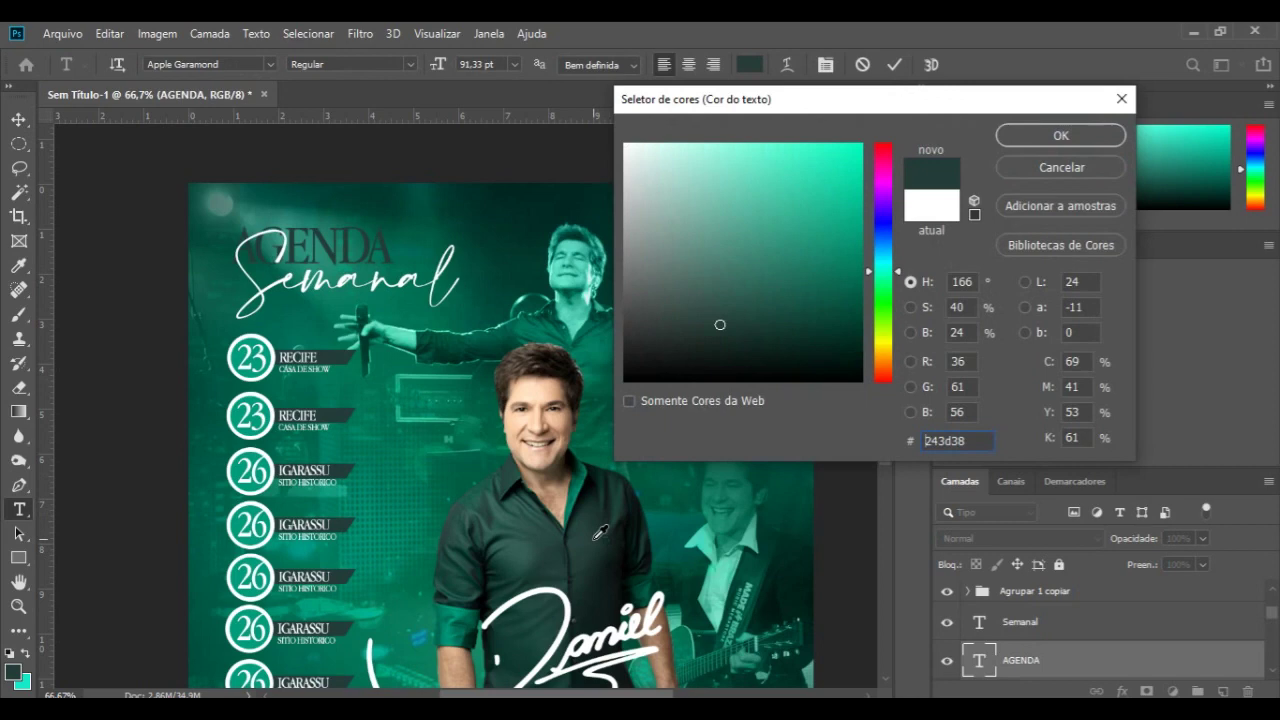
pyautogui.click(582, 482)
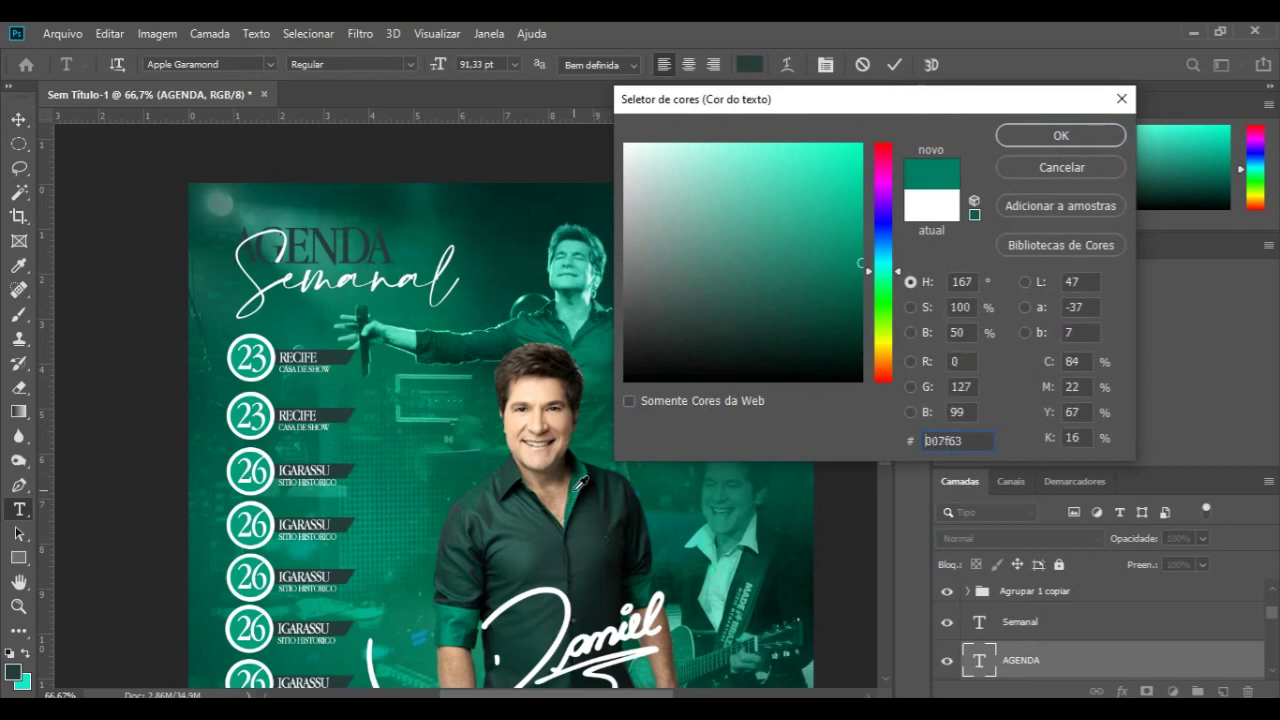
pyautogui.click(533, 528)
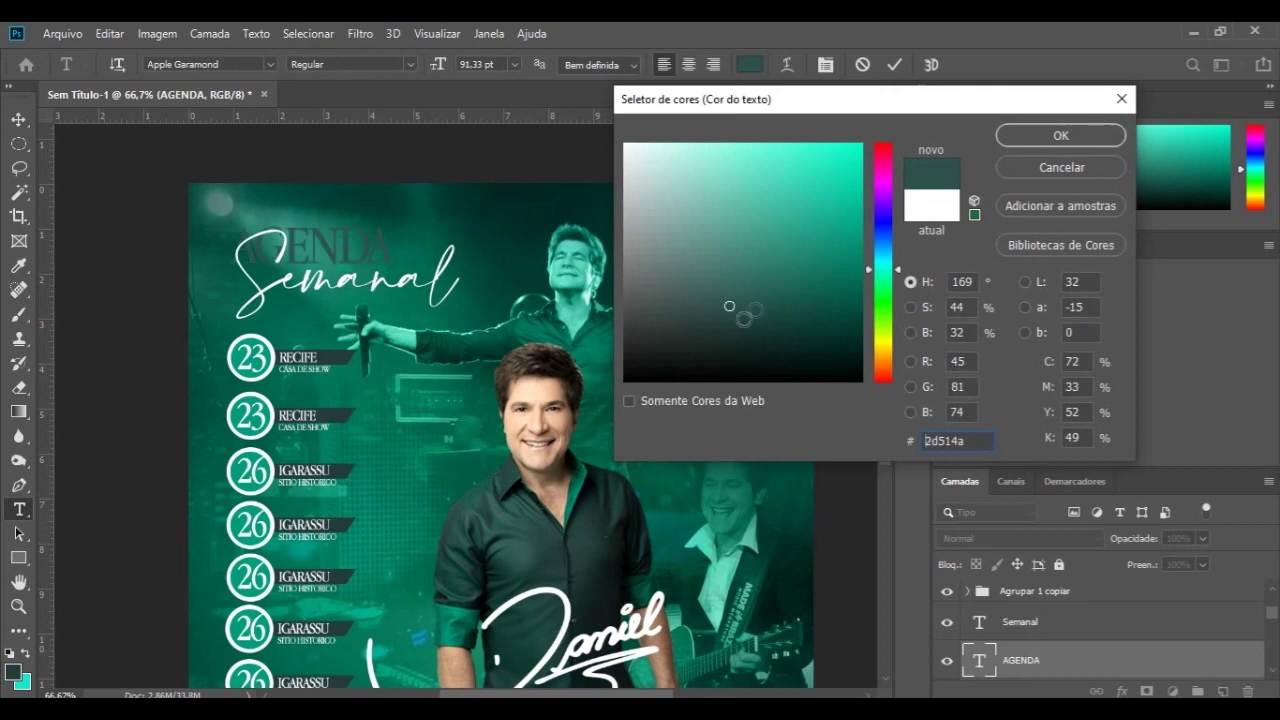
pyautogui.click(847, 224)
pyautogui.click(847, 159)
pyautogui.moveTo(847, 159); pyautogui.dragTo(848, 148)
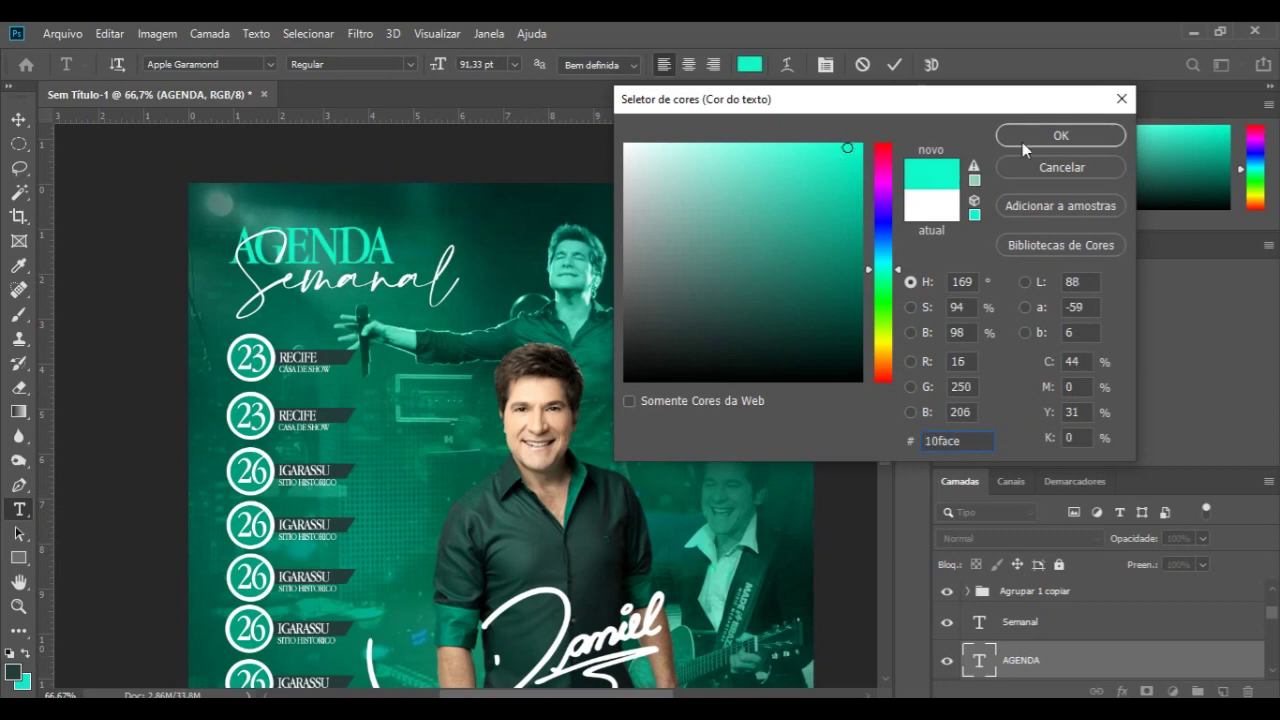
pyautogui.click(1040, 135)
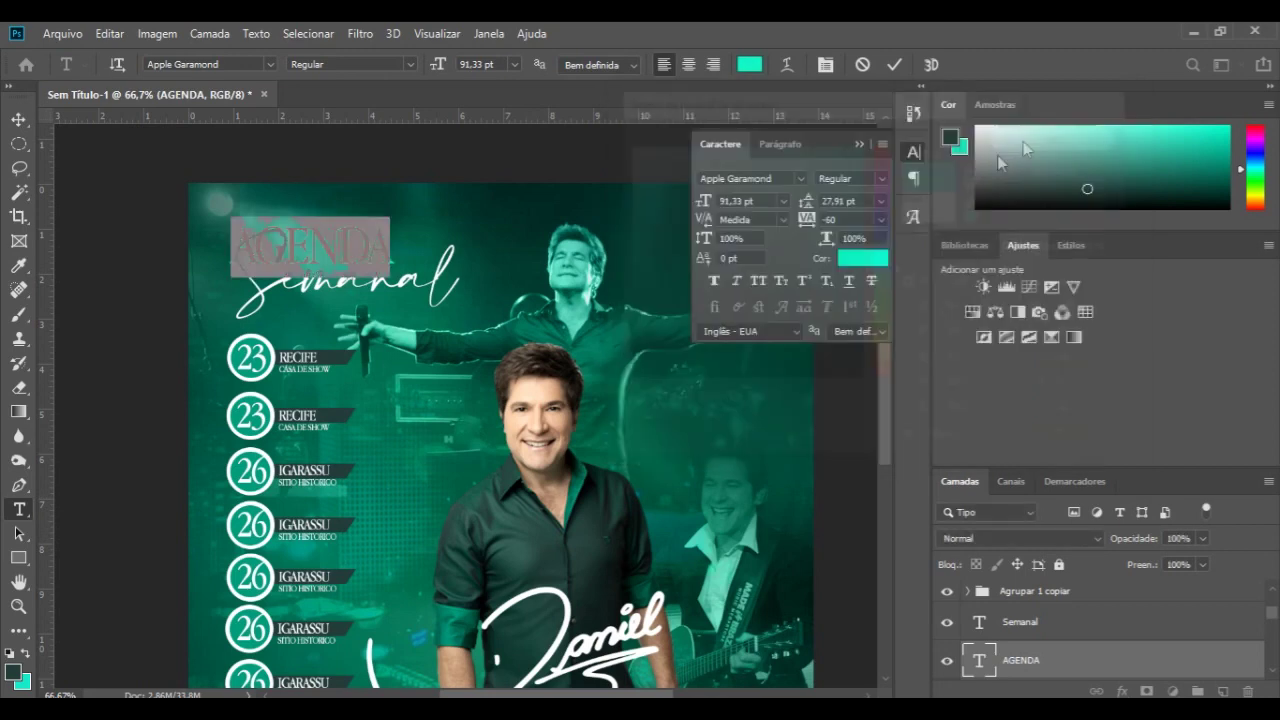
pyautogui.click(894, 66)
pyautogui.press('v')
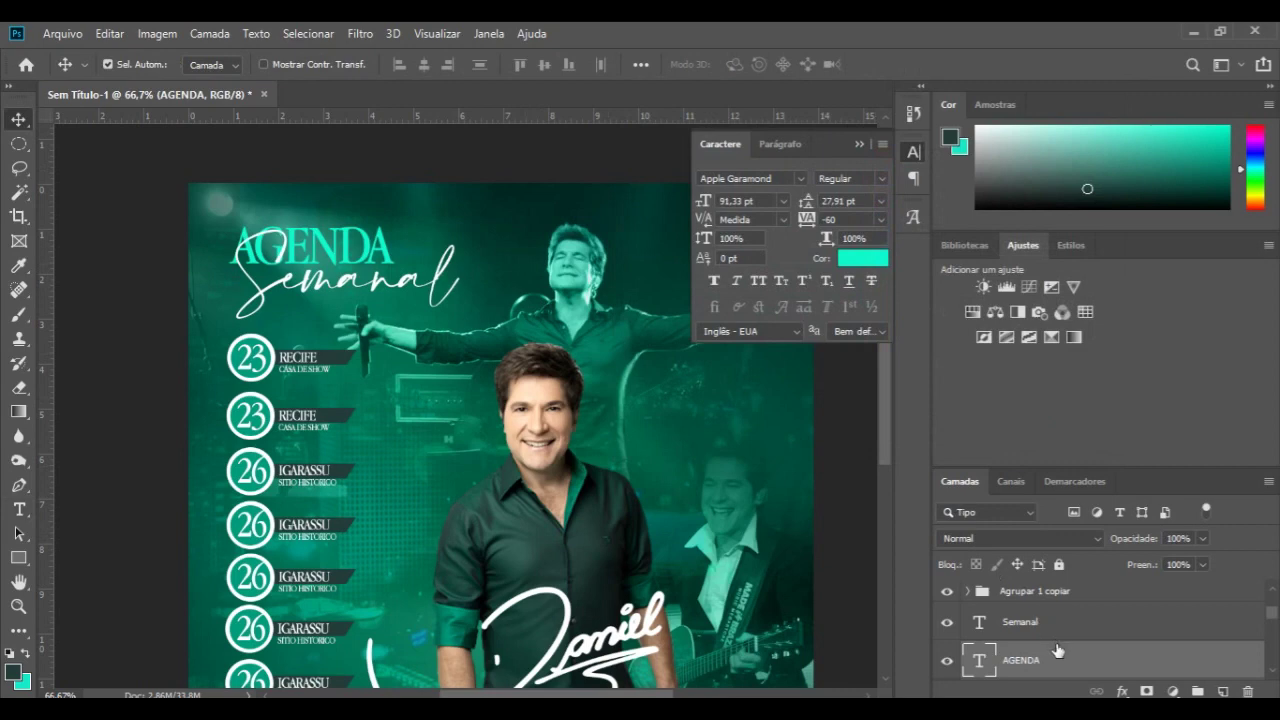
pyautogui.click(1050, 622)
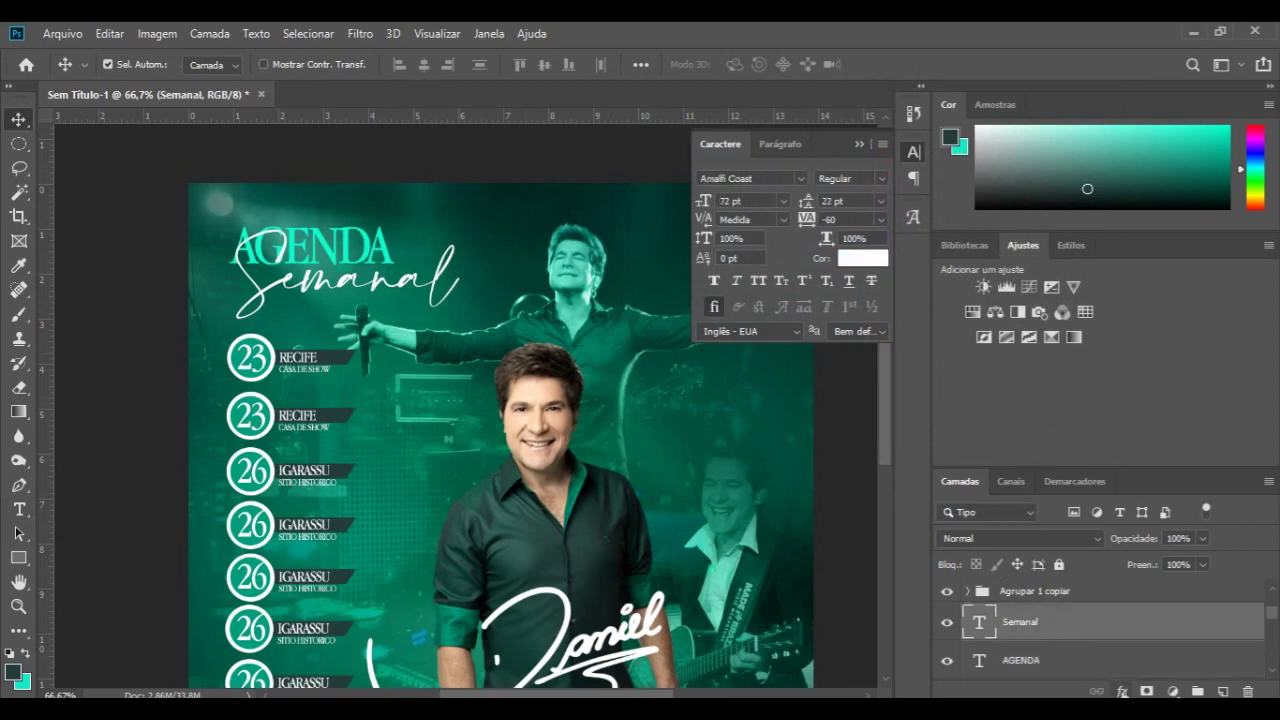
# - Give Semanal a drop shadow with 61% opacity, about 10 px distance and 7 px size
pyautogui.click(1122, 691)
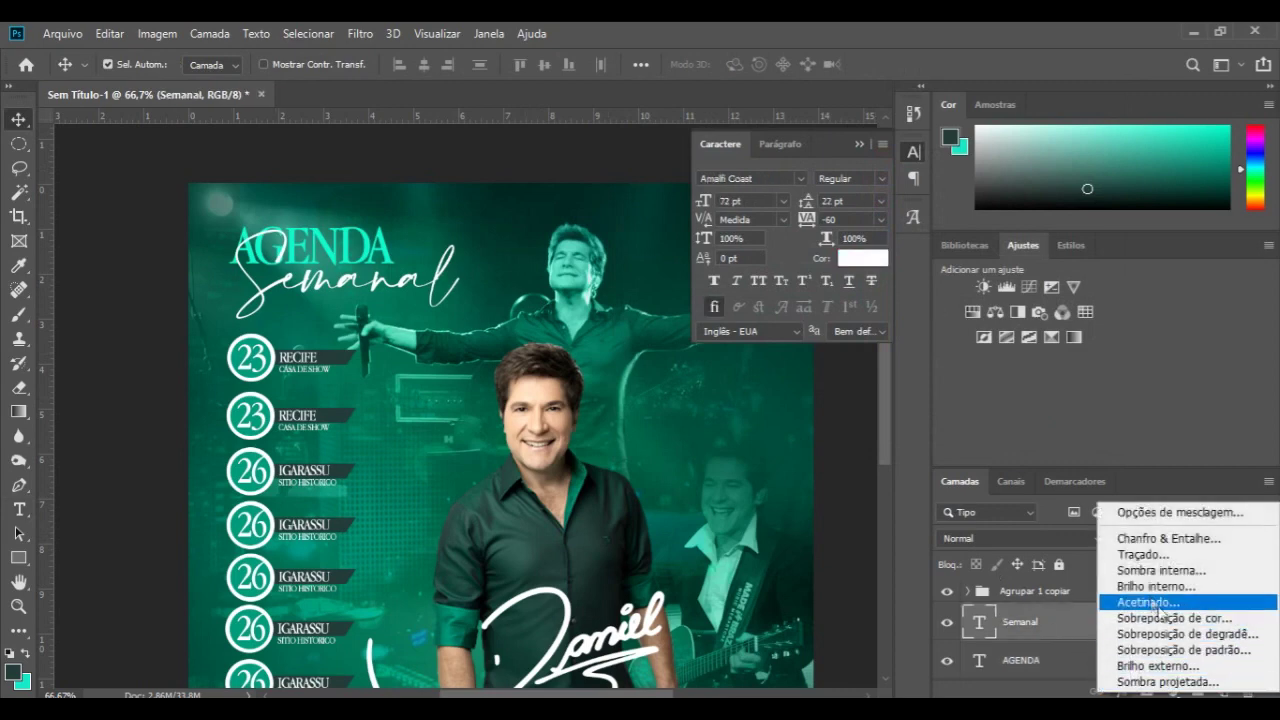
pyautogui.click(1194, 684)
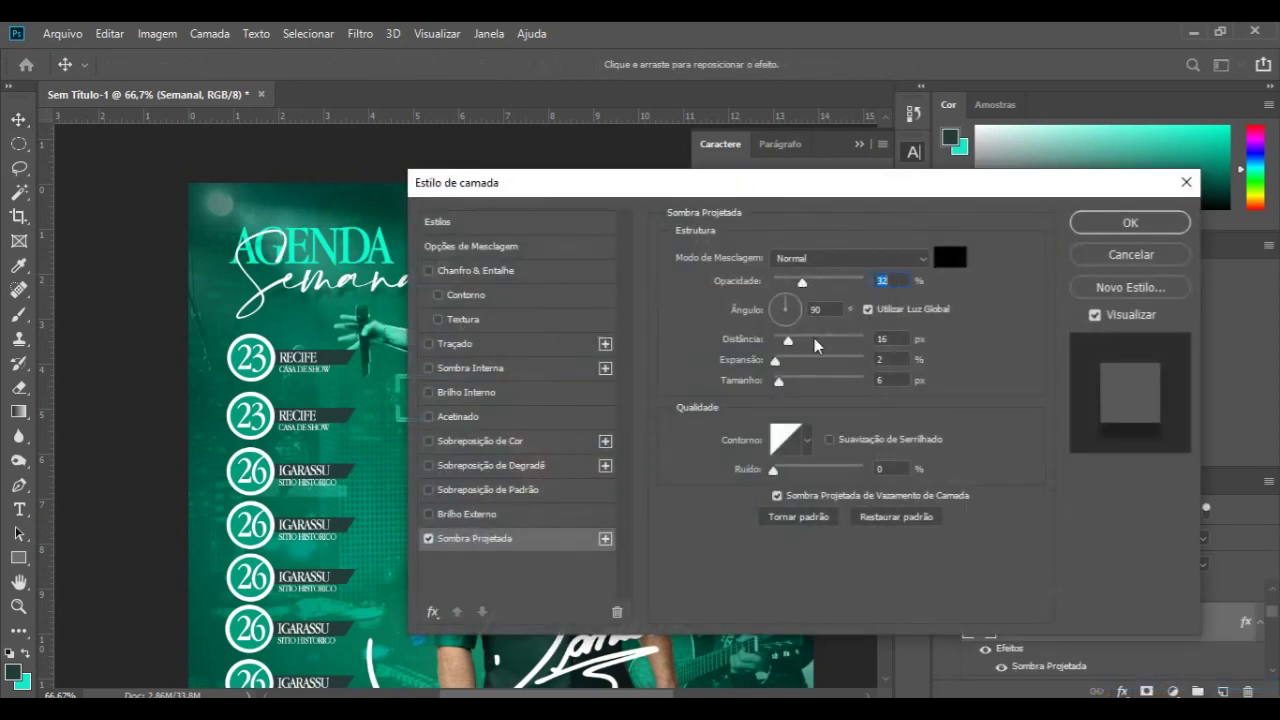
pyautogui.moveTo(790, 342); pyautogui.dragTo(782, 342)
pyautogui.moveTo(801, 282); pyautogui.dragTo(830, 280)
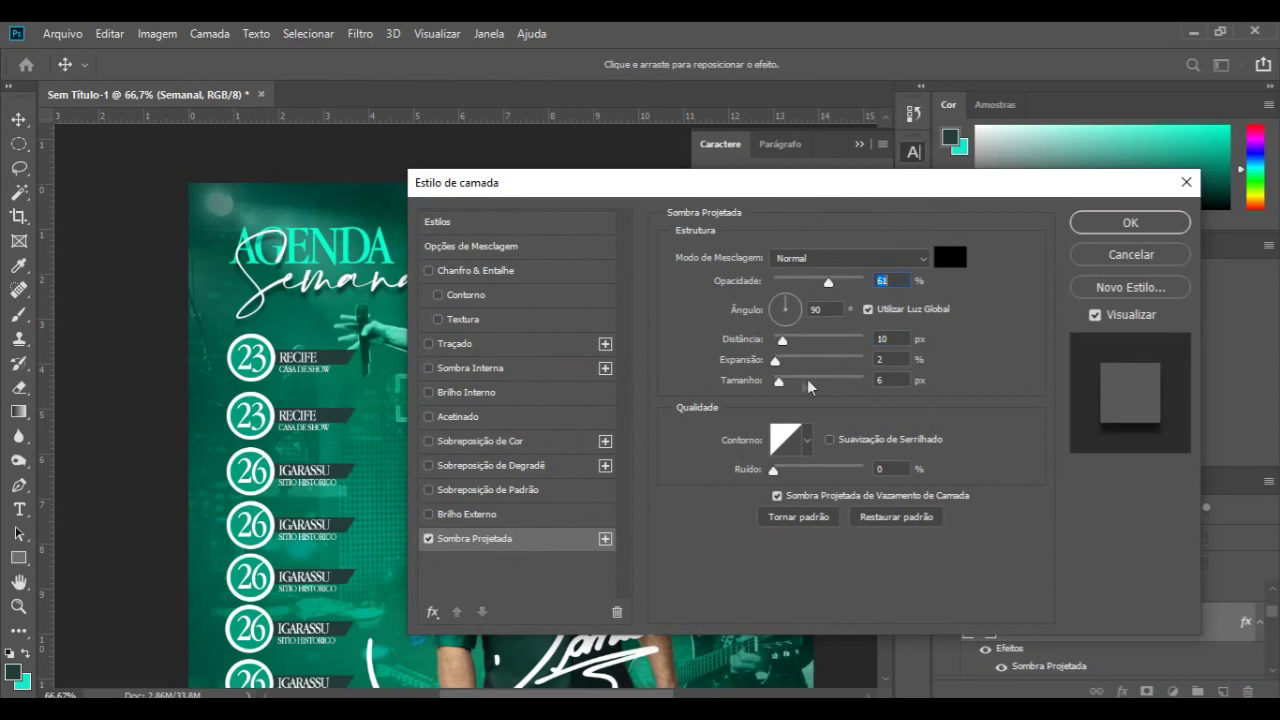
pyautogui.moveTo(781, 383); pyautogui.dragTo(785, 382)
pyautogui.moveTo(942, 204)
pyautogui.mouseDown()
pyautogui.moveTo(1129, 166)
pyautogui.moveTo(1080, 150)
pyautogui.mouseUp()
pyautogui.click(1200, 172)
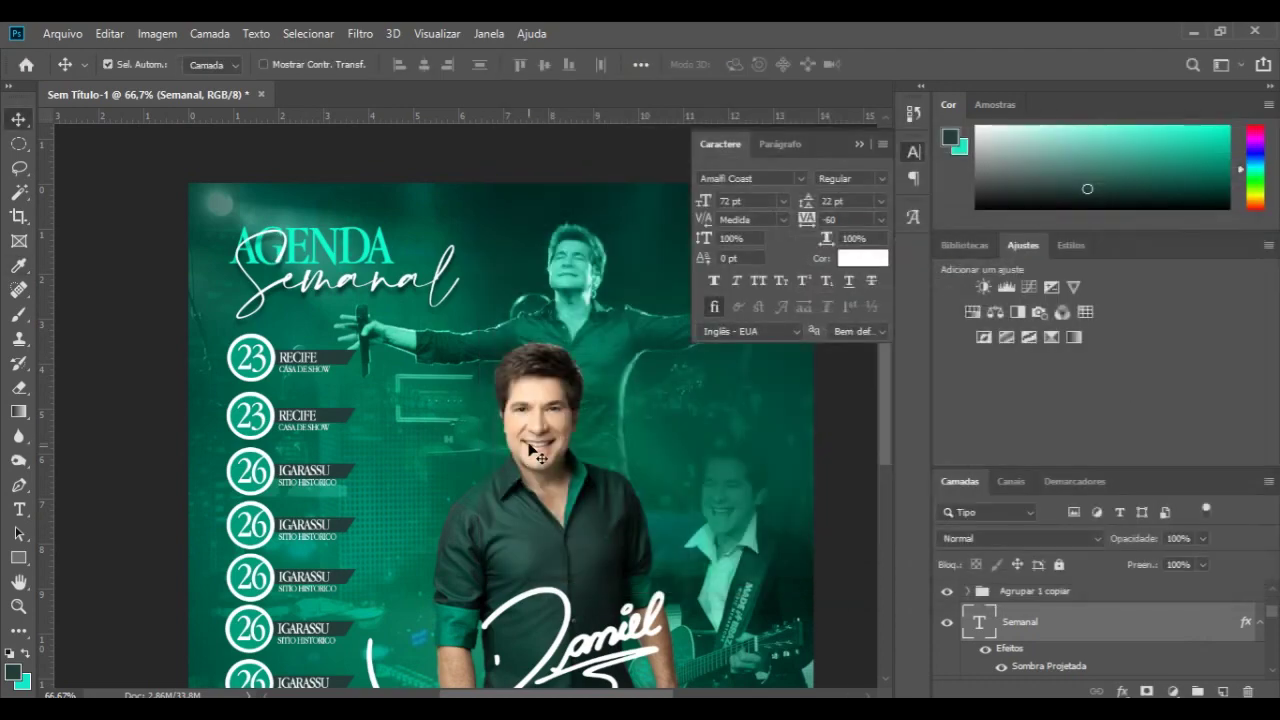
pyautogui.scroll(-1, 537, 457)
pyautogui.click(858, 143)
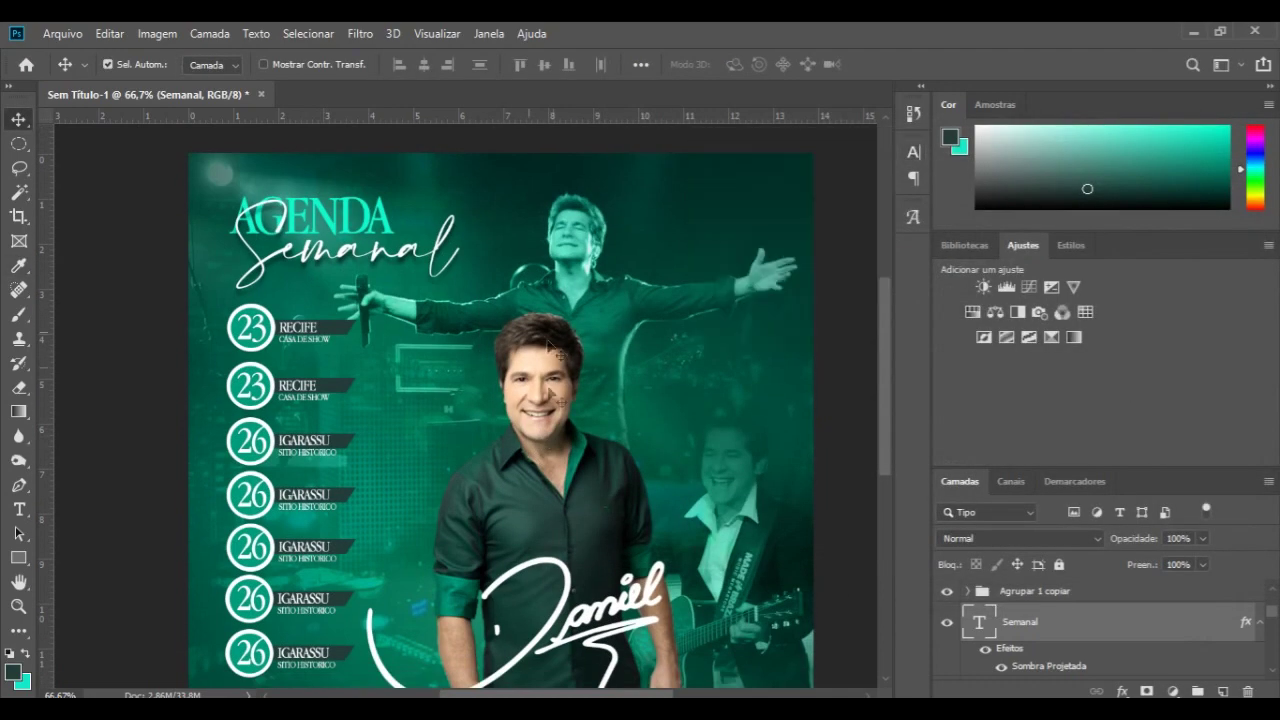
pyautogui.scroll(-1, 492, 343)
pyautogui.scroll(-1, 498, 343)
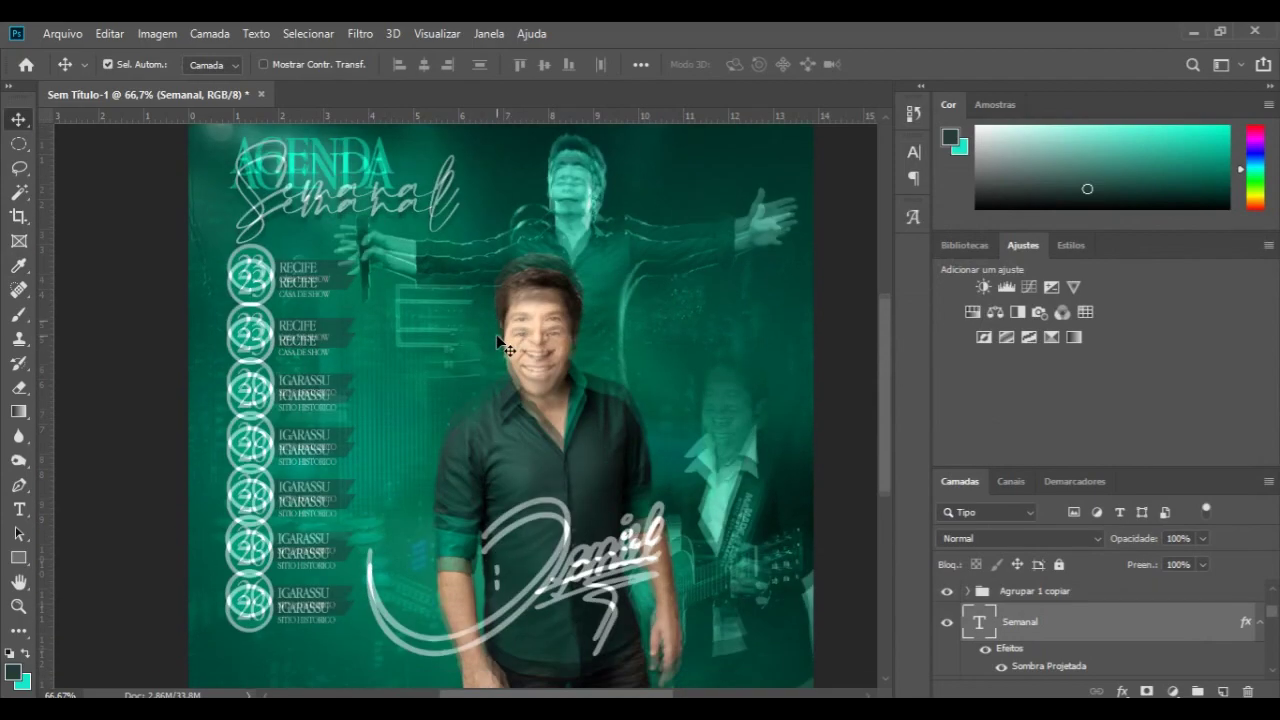
pyautogui.scroll(-3, 494, 336)
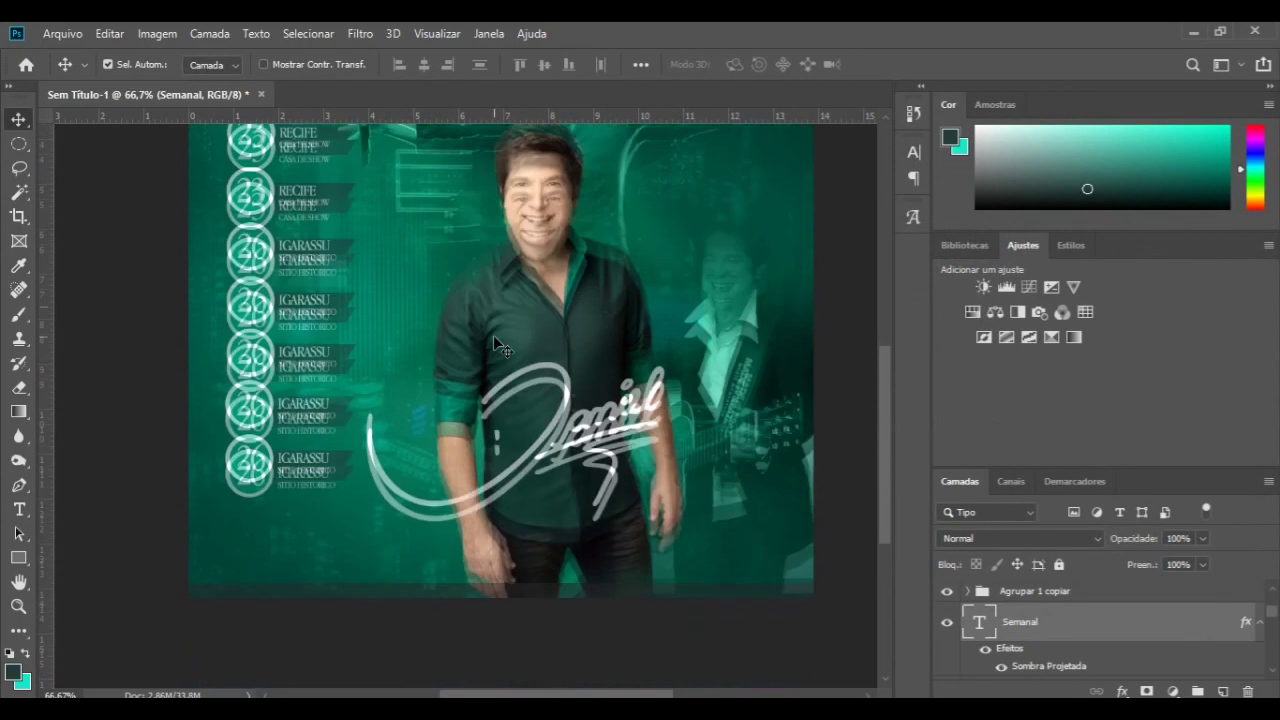
pyautogui.scroll(2, 445, 390)
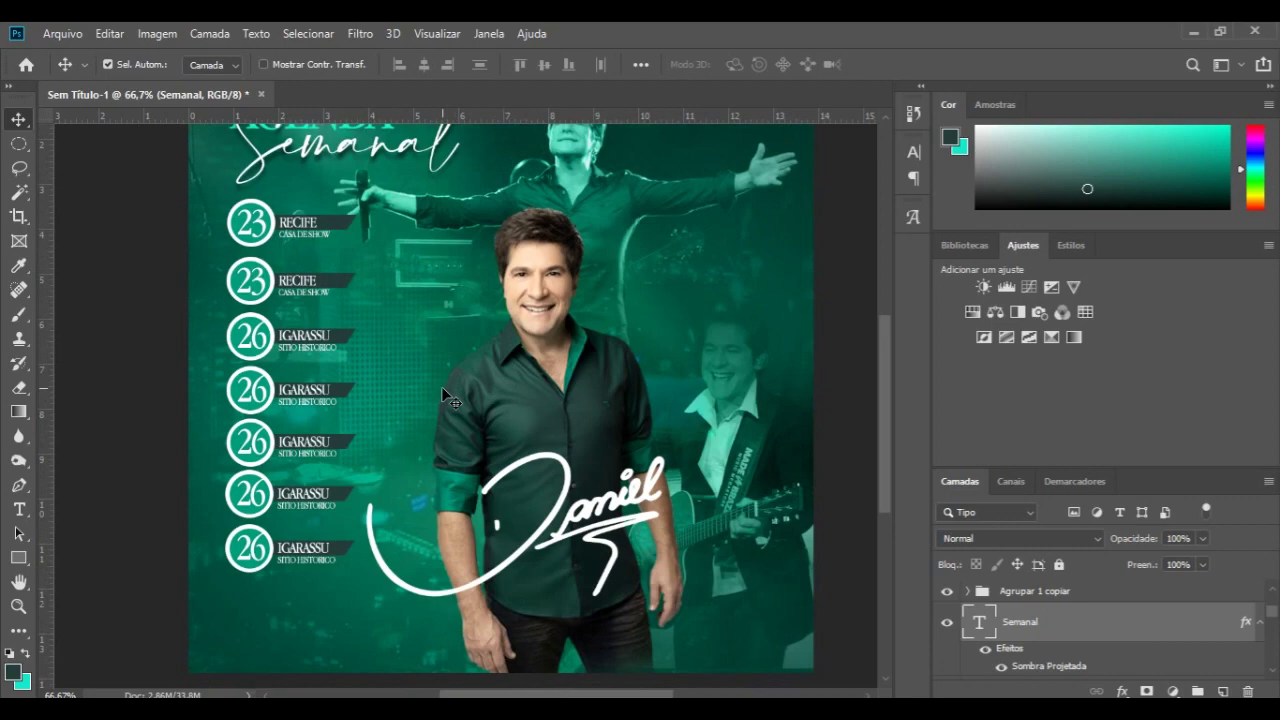
pyautogui.scroll(1, 441, 386)
pyautogui.scroll(1, 441, 386)
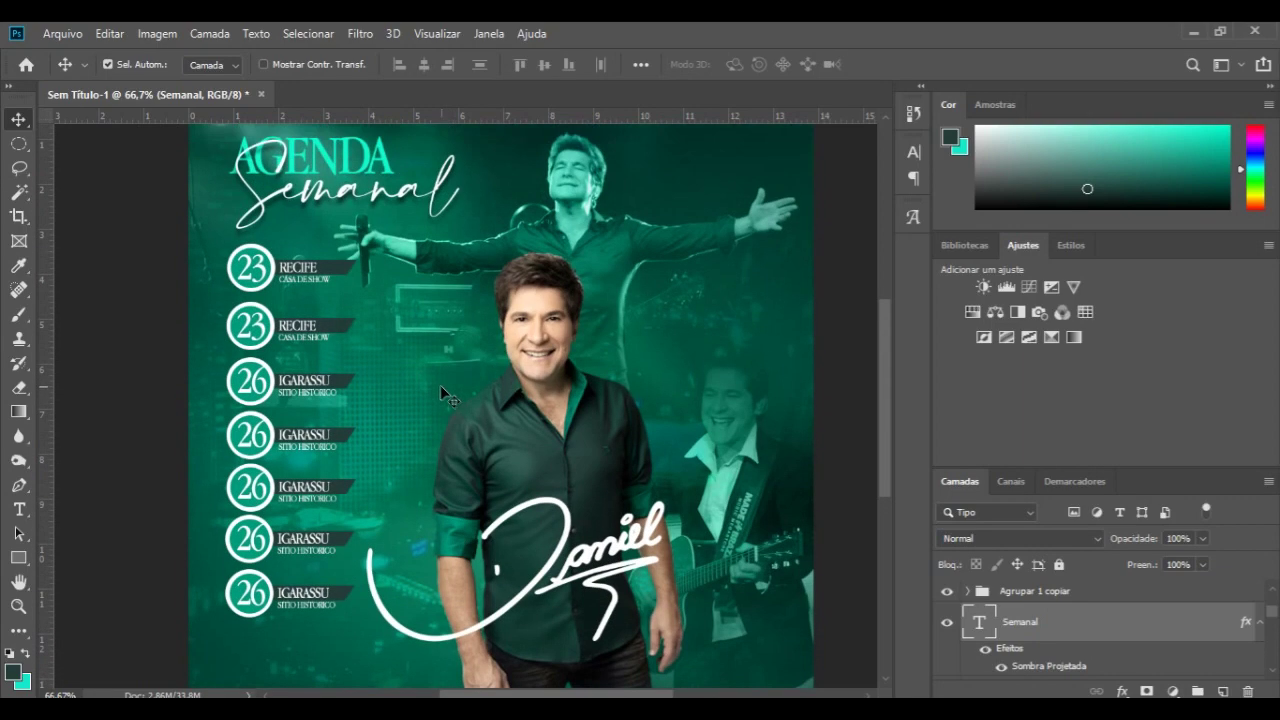
pyautogui.scroll(-1, 440, 385)
pyautogui.scroll(2, 431, 383)
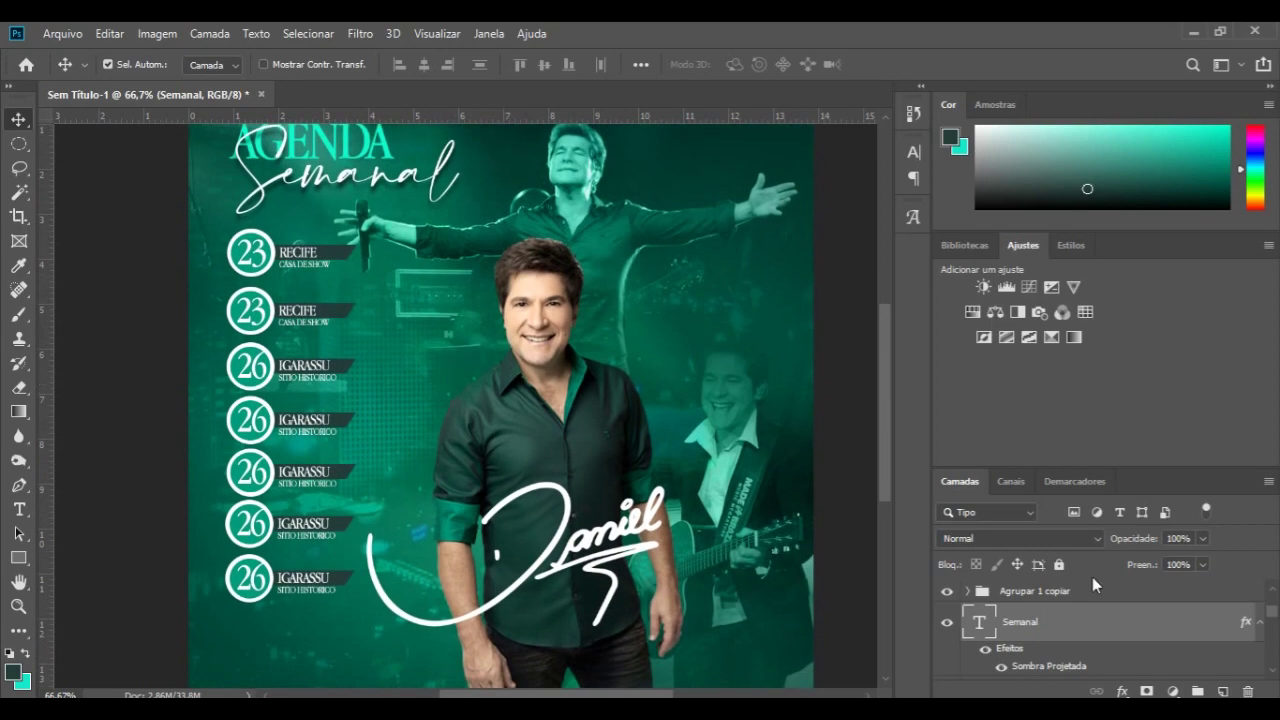
pyautogui.moveTo(1271, 612); pyautogui.dragTo(1275, 588)
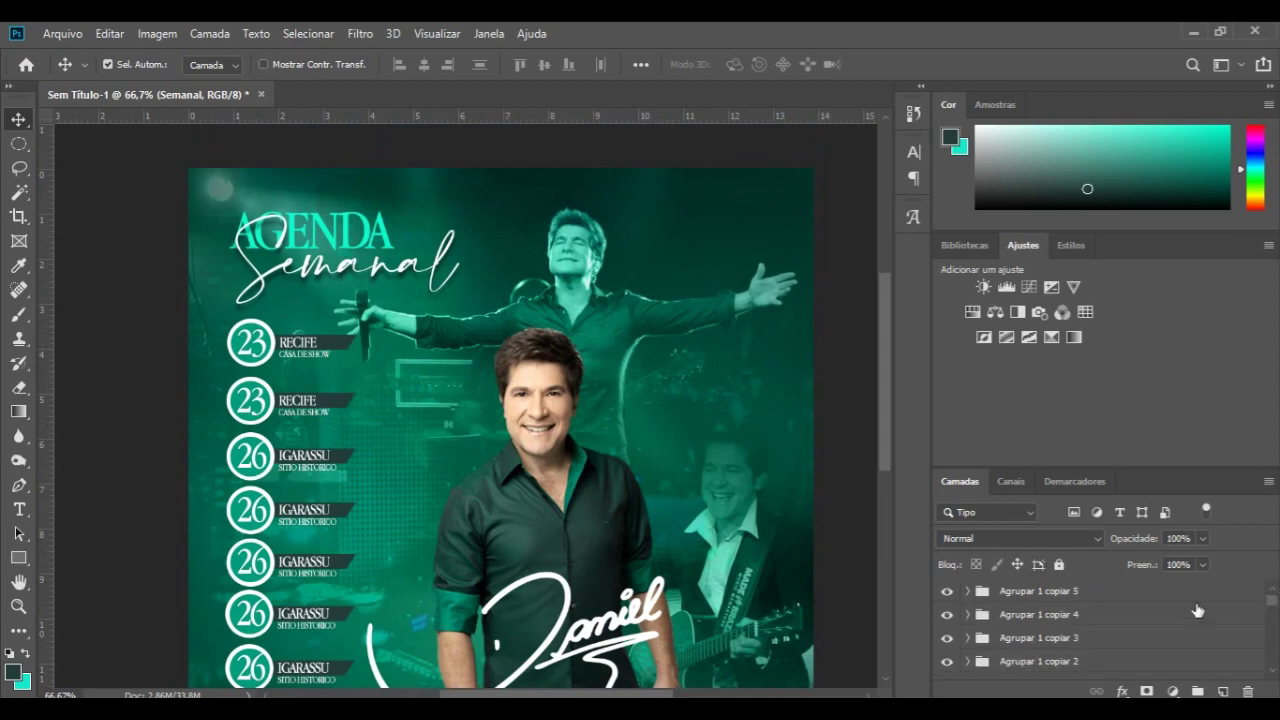
pyautogui.click(1095, 596)
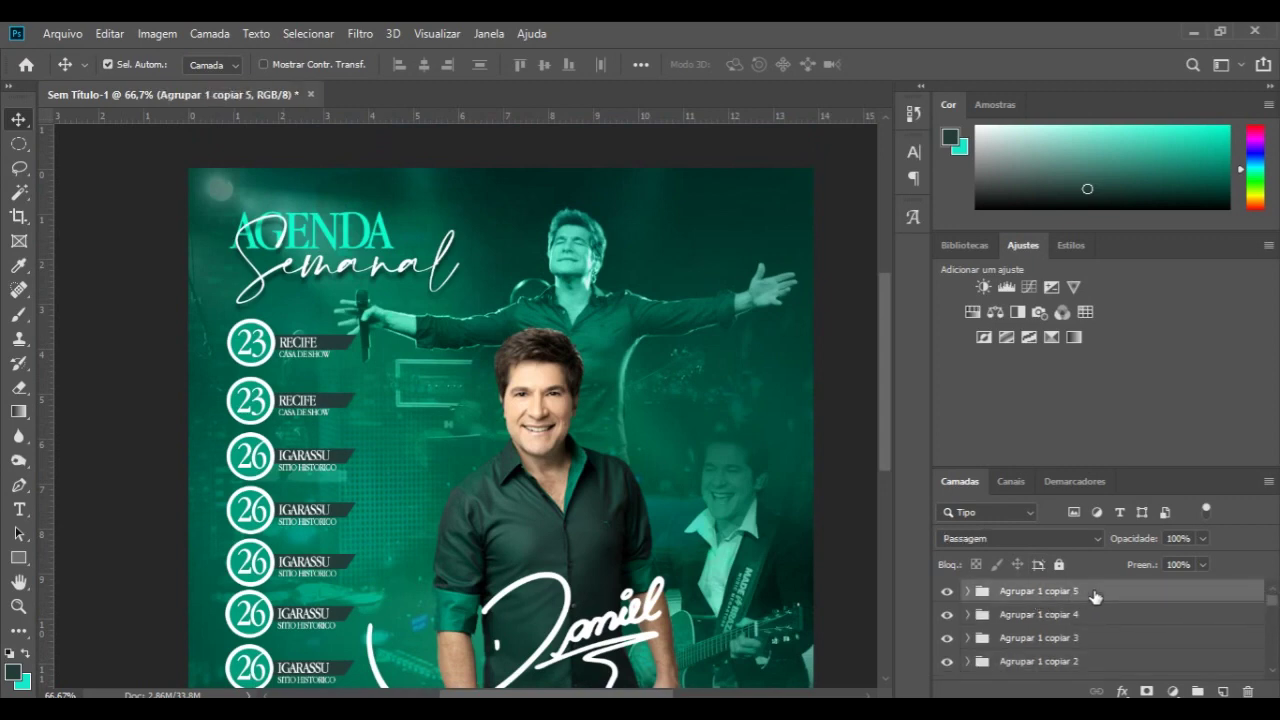
pyautogui.hotkey('ctrl', '-')
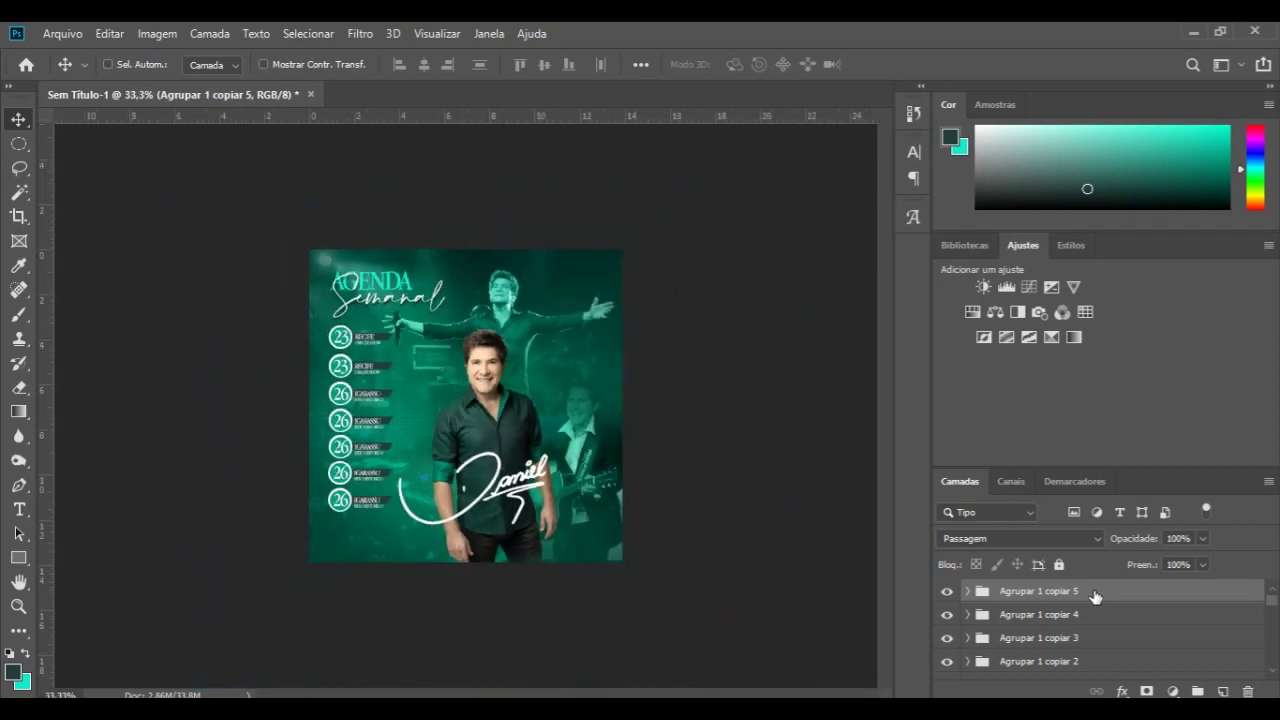
pyautogui.hotkey('ctrl', '+')
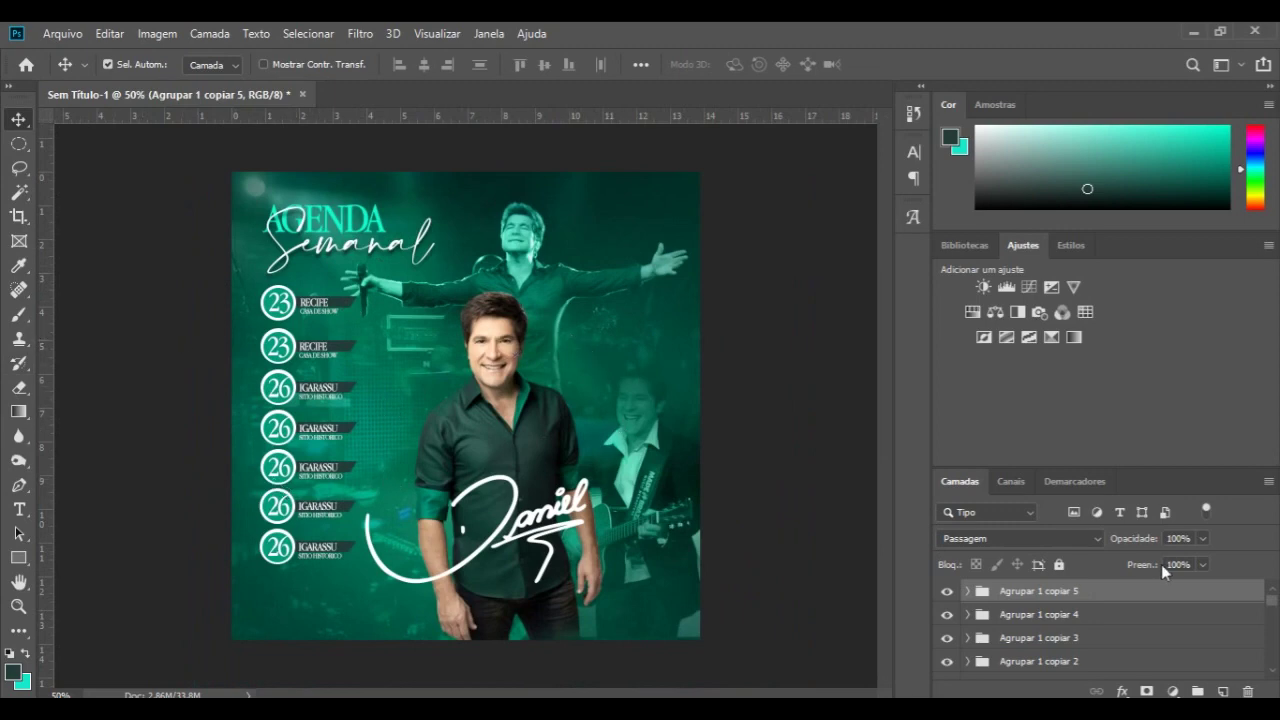
# - Nudge the singer's photo layer unnamed (6) slightly to the left
pyautogui.scroll(-2, 1088, 625)
pyautogui.scroll(-2, 1086, 628)
pyautogui.scroll(-2, 1084, 632)
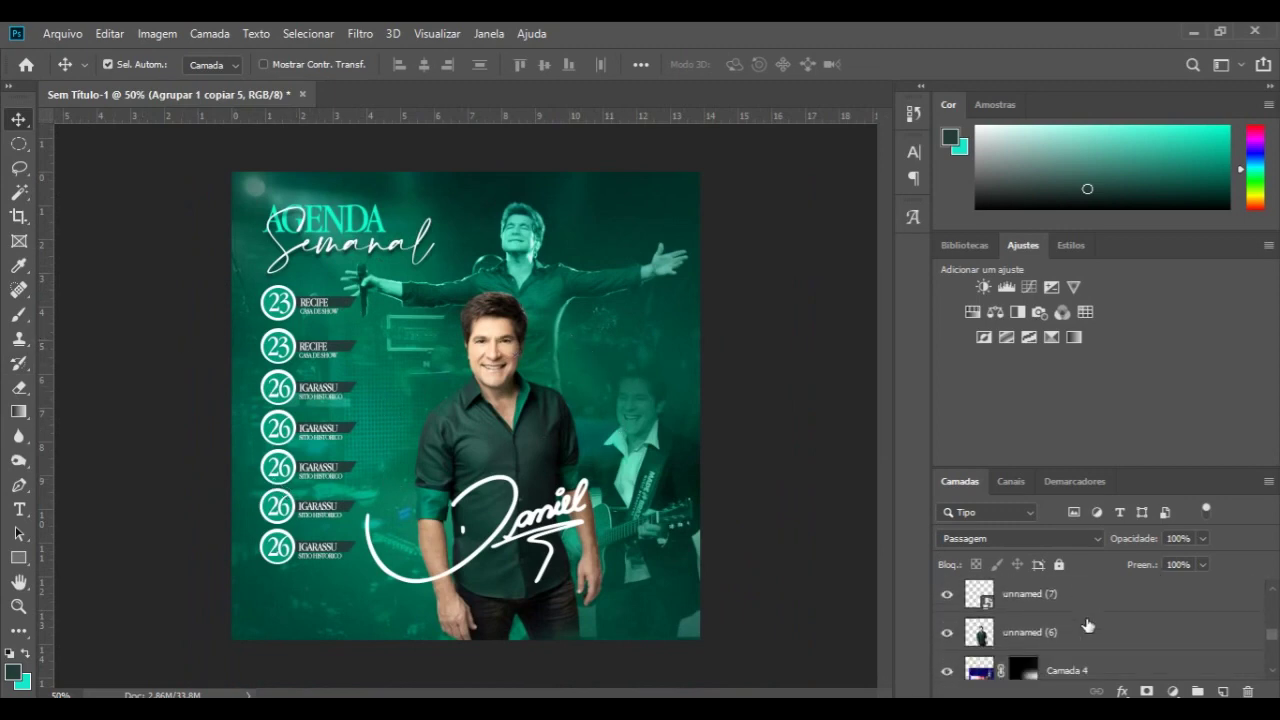
pyautogui.click(1078, 636)
pyautogui.press('Left')
pyautogui.press('Left')
pyautogui.press('Left')
pyautogui.press('Left')
pyautogui.press('Left')
pyautogui.press('Left')
pyautogui.press('Left')
pyautogui.press('Left')
pyautogui.press('Left')
pyautogui.press('Left')
pyautogui.press('Left')
pyautogui.press('Left')
pyautogui.press('Left')
pyautogui.press('Left')
pyautogui.press('Left')
pyautogui.press('Left')
pyautogui.press('Left')
pyautogui.press('Left')
pyautogui.press('Left')
pyautogui.press('Left')
pyautogui.press('Left')
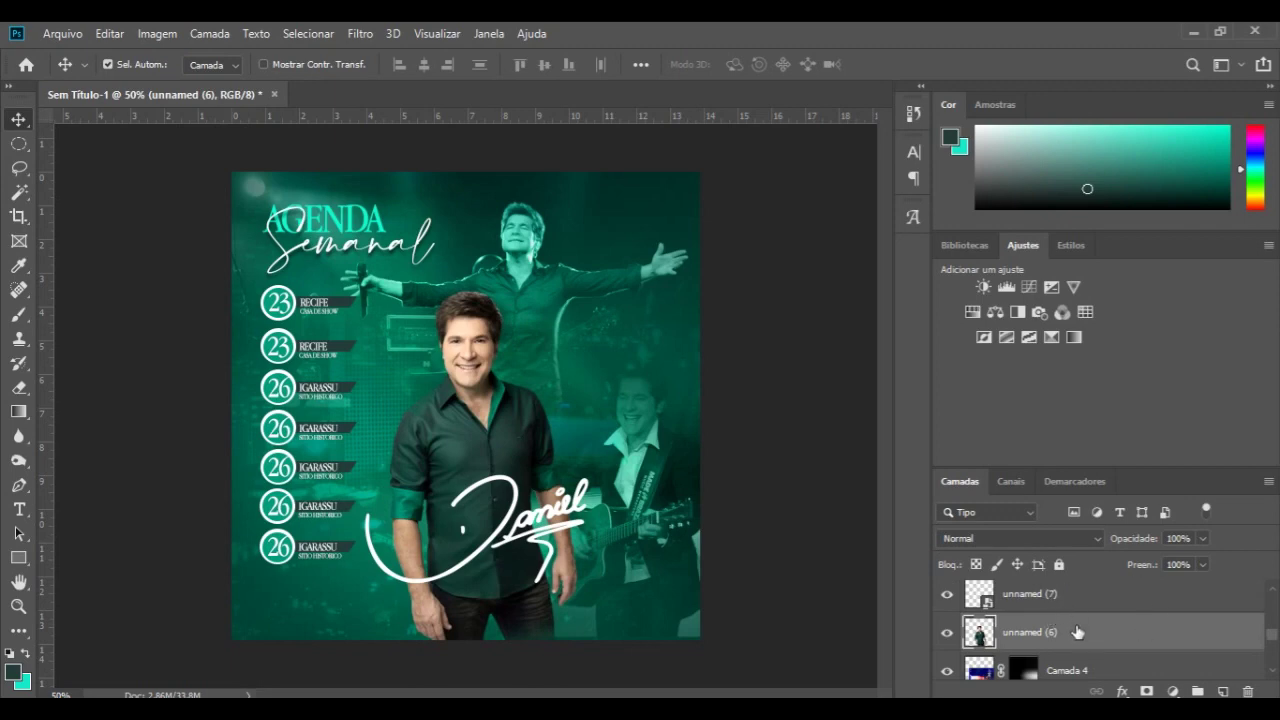
# - Add a Color Balance adjustment with midtones −33 cyan, +37 green, −1 yellow
pyautogui.click(999, 316)
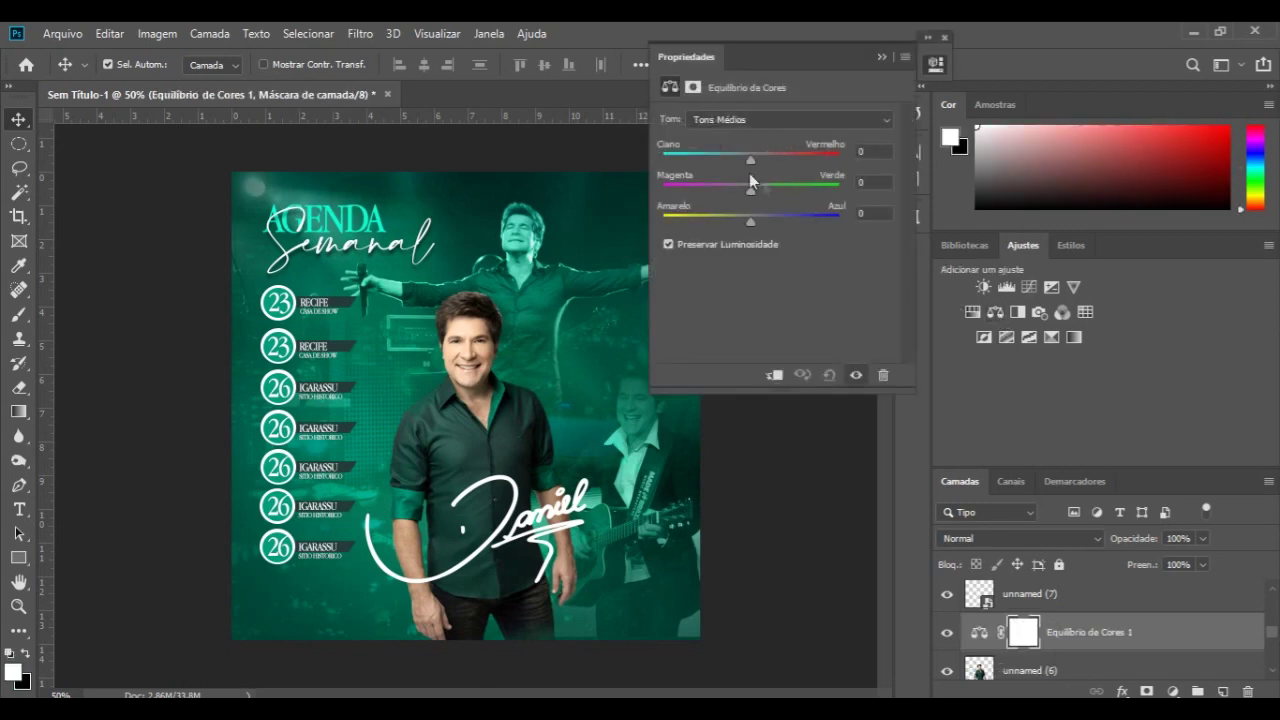
pyautogui.moveTo(745, 163)
pyautogui.mouseDown()
pyautogui.moveTo(670, 175)
pyautogui.moveTo(711, 164)
pyautogui.mouseUp()
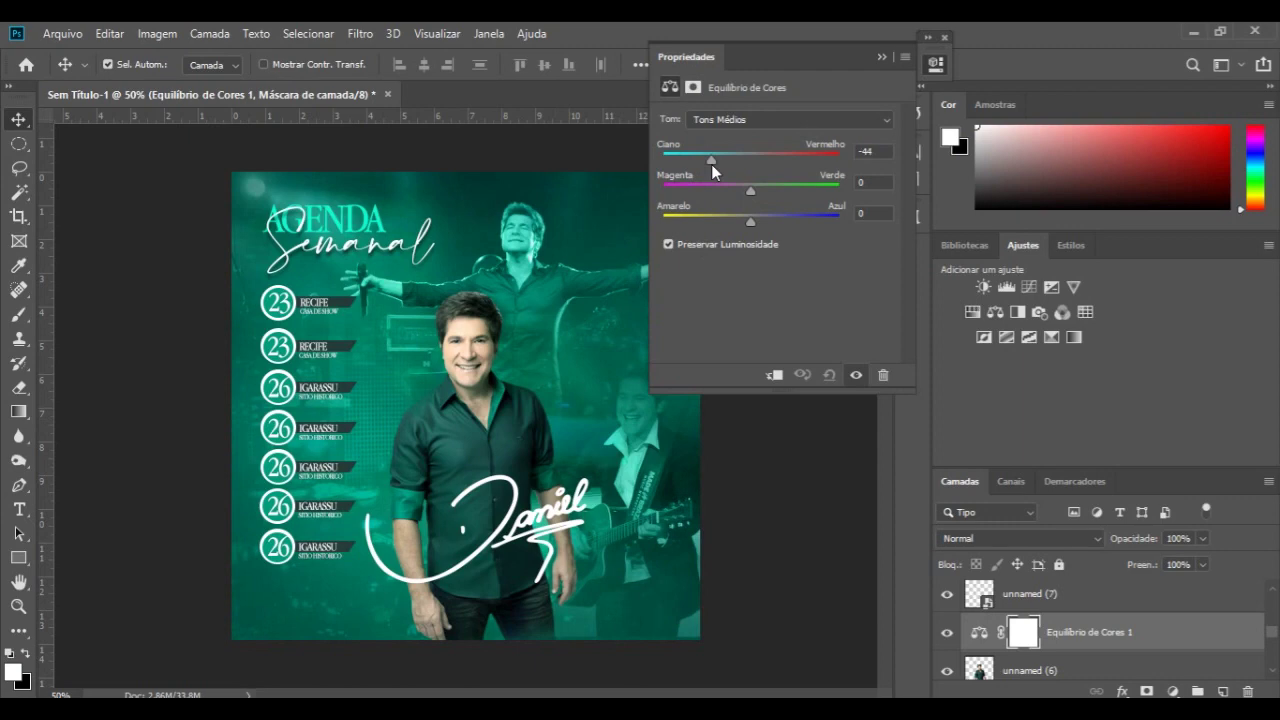
pyautogui.moveTo(750, 188); pyautogui.dragTo(784, 185)
pyautogui.moveTo(748, 220)
pyautogui.mouseDown()
pyautogui.moveTo(693, 220)
pyautogui.moveTo(836, 213)
pyautogui.mouseUp()
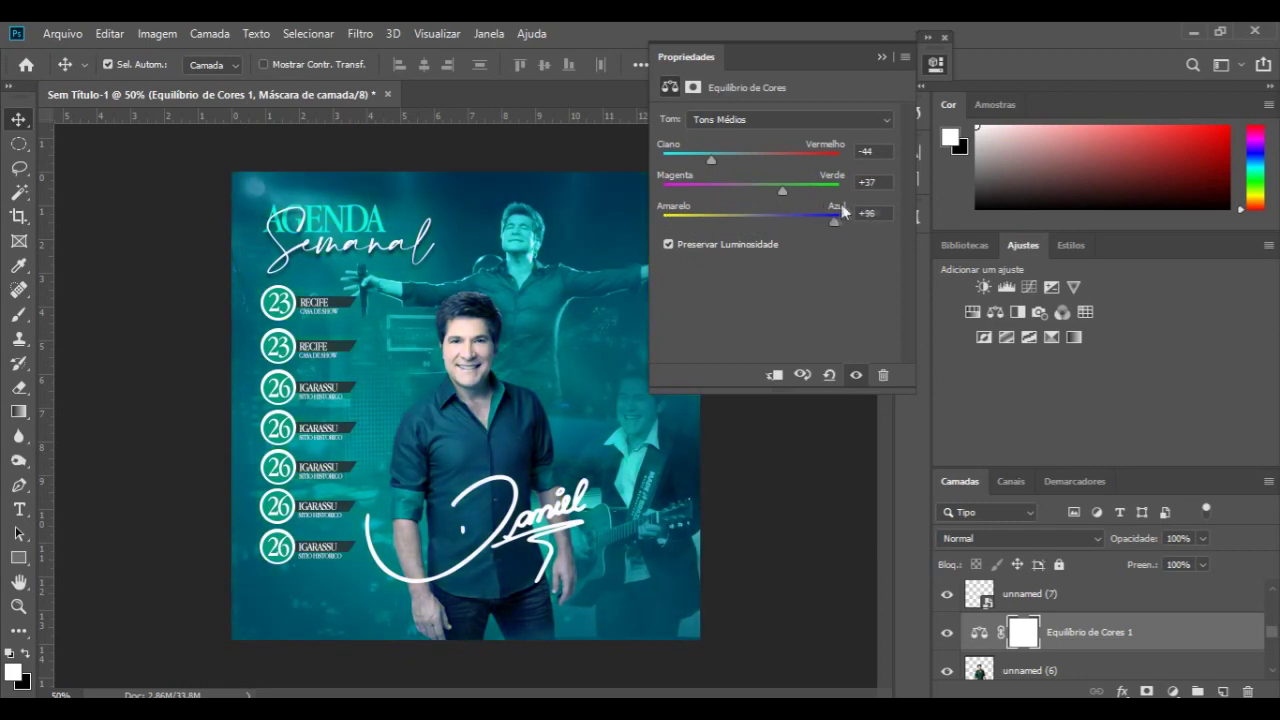
pyautogui.moveTo(844, 204); pyautogui.dragTo(749, 204)
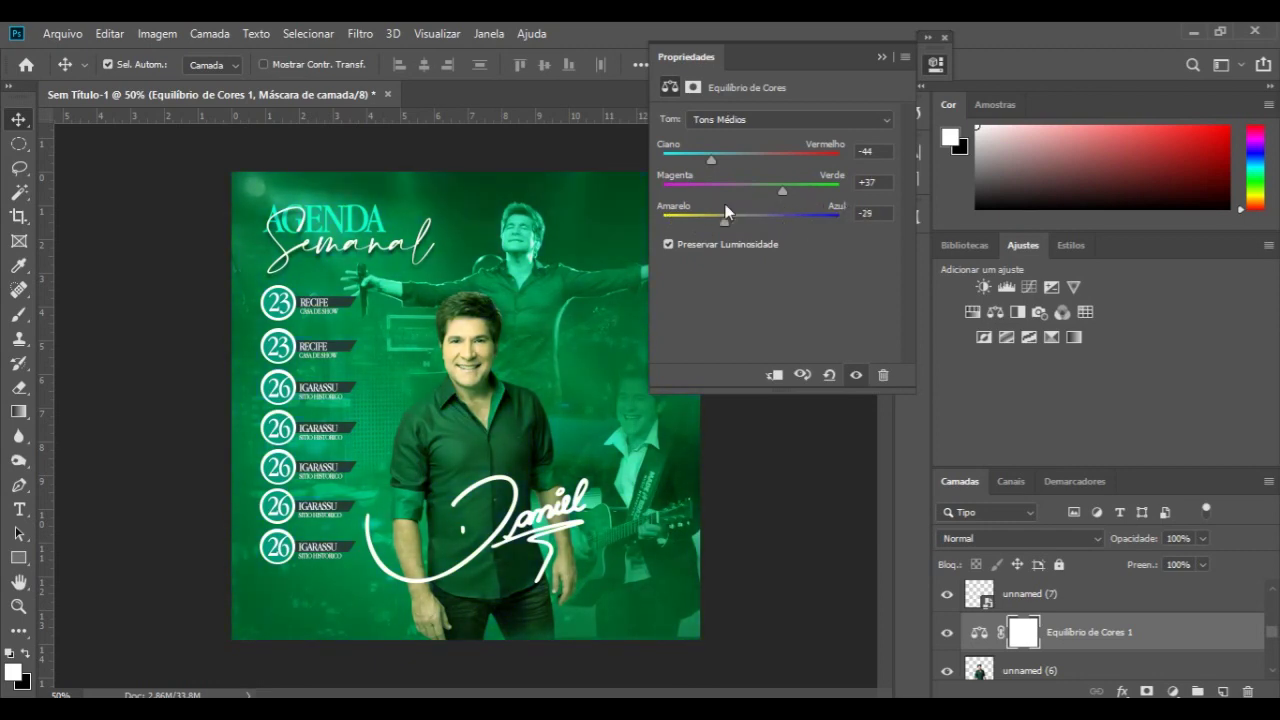
pyautogui.moveTo(711, 160); pyautogui.dragTo(708, 160)
pyautogui.click(881, 57)
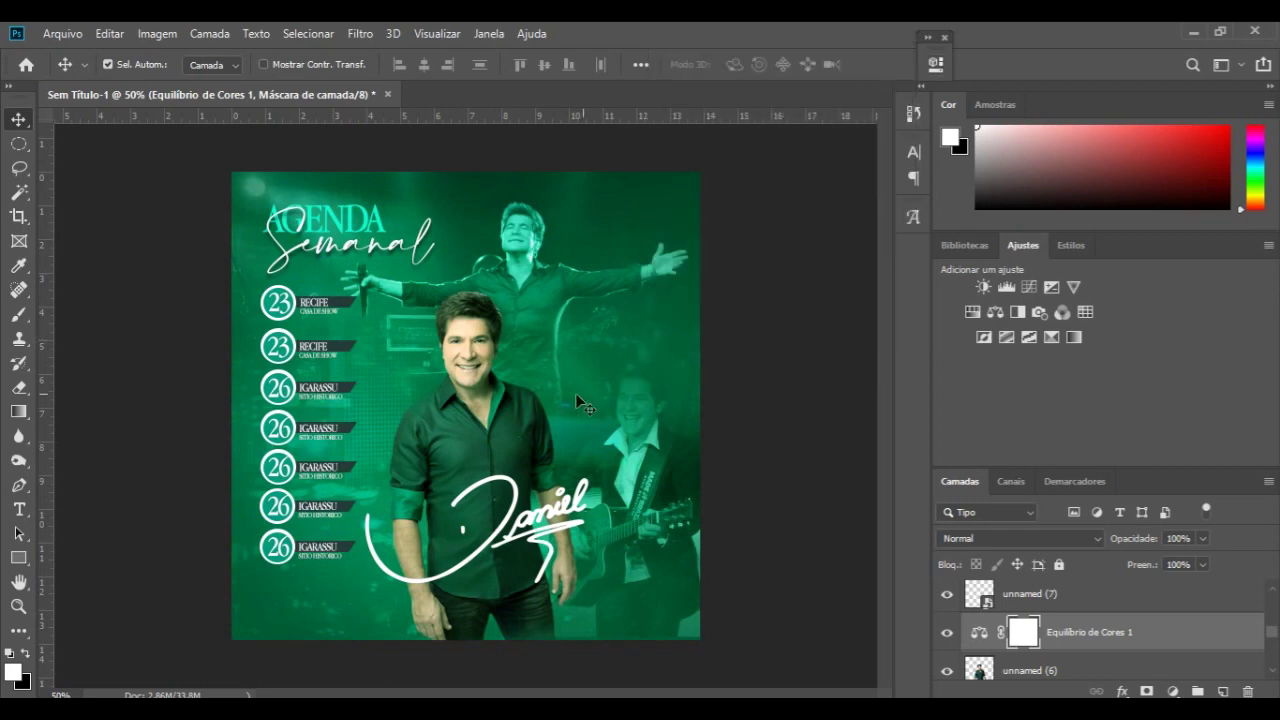
pyautogui.click(1072, 596)
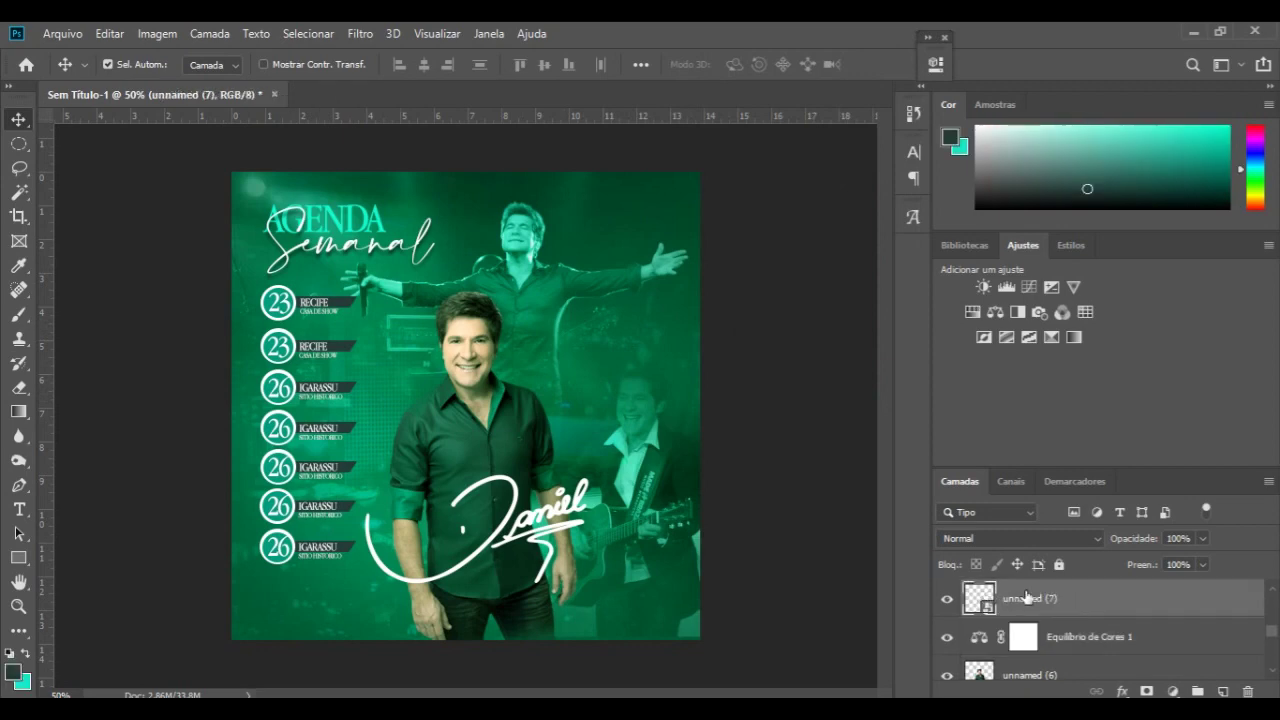
# - Delete the signature layer, then undo to restore it
pyautogui.press('Delete')
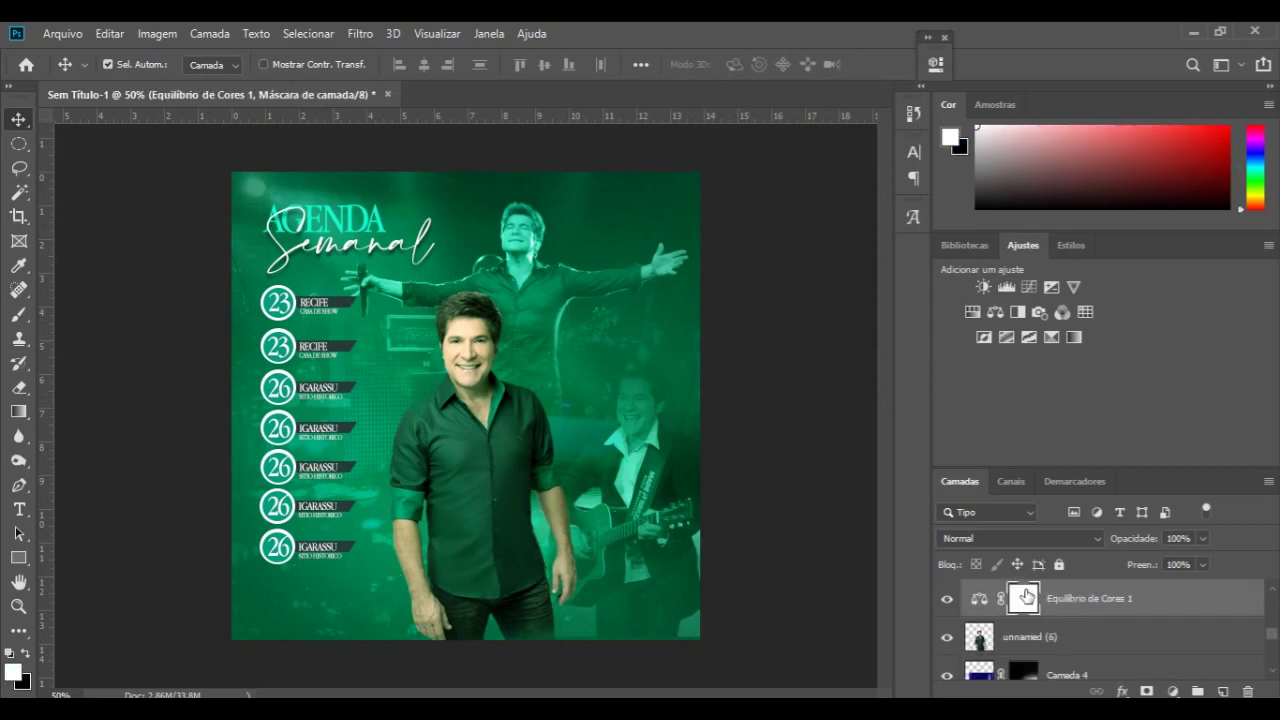
pyautogui.hotkey('ctrl', 'z')
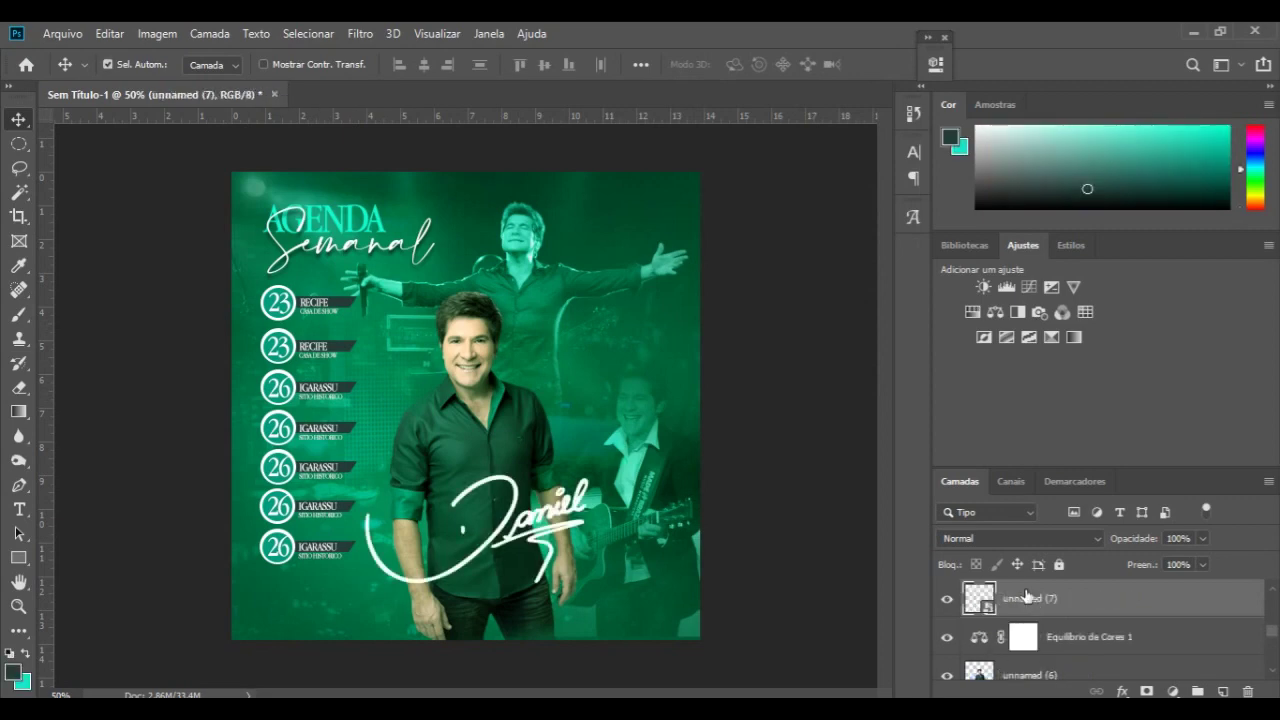
pyautogui.scroll(2, 1062, 624)
pyautogui.scroll(-3, 1062, 624)
pyautogui.scroll(-2, 1065, 620)
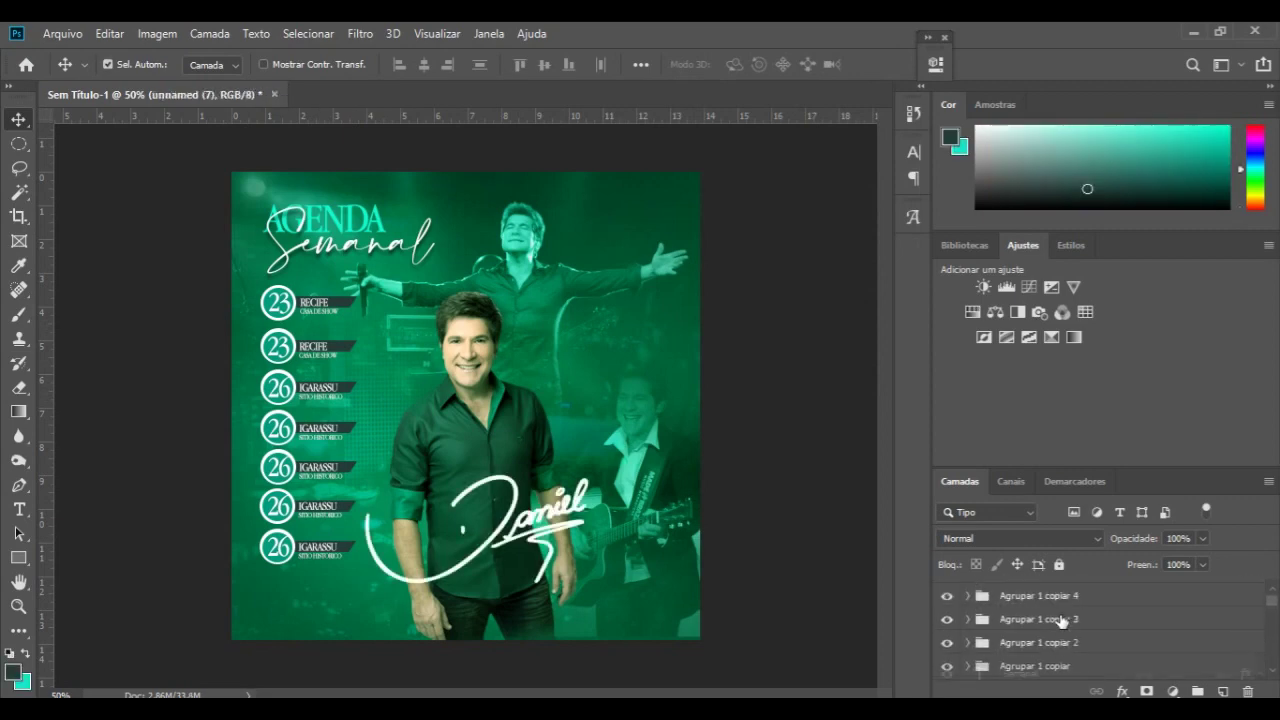
# - Add an empty layer above the Agrupar 1 copiar 5 group and prepare a large soft brush
pyautogui.click(1110, 591)
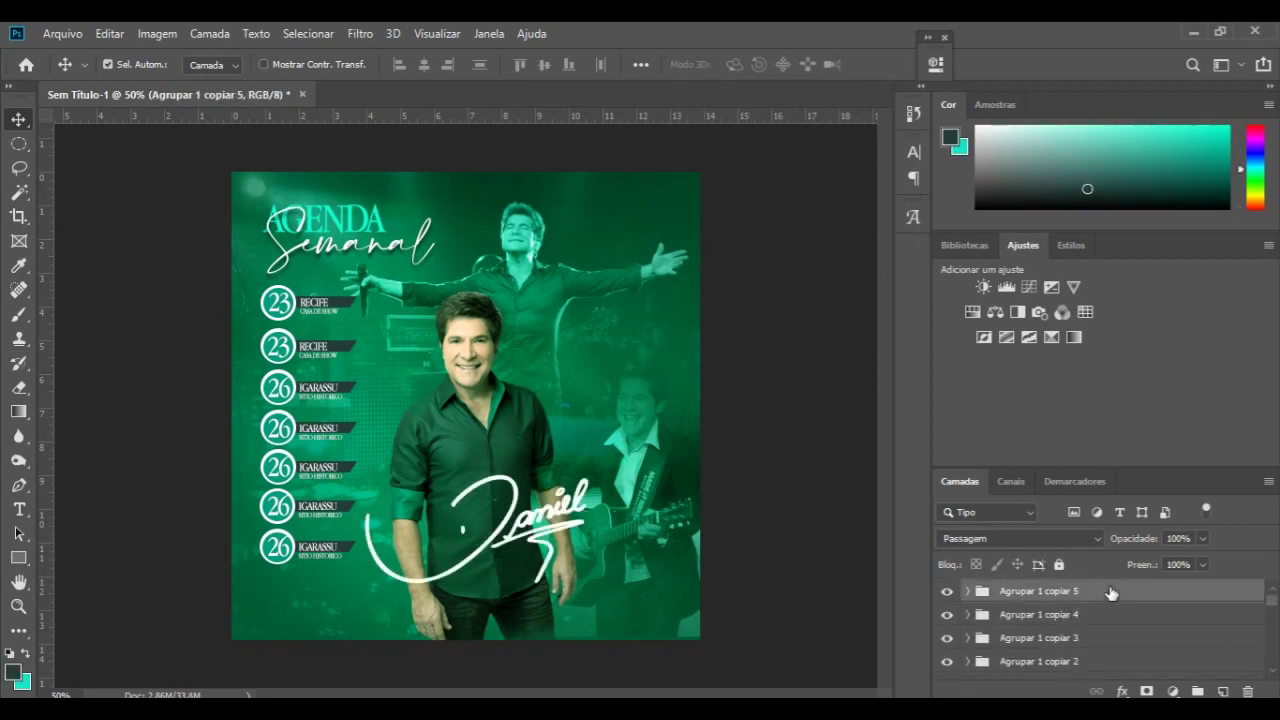
pyautogui.click(1222, 691)
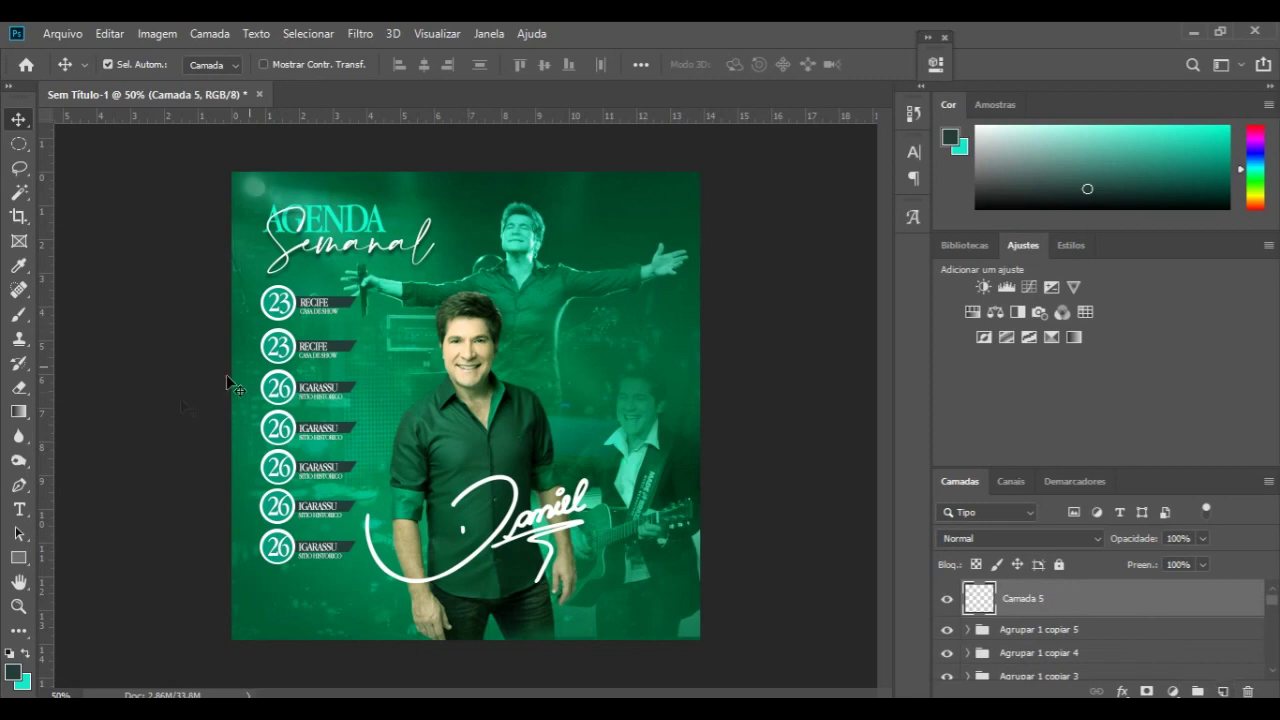
pyautogui.click(20, 318)
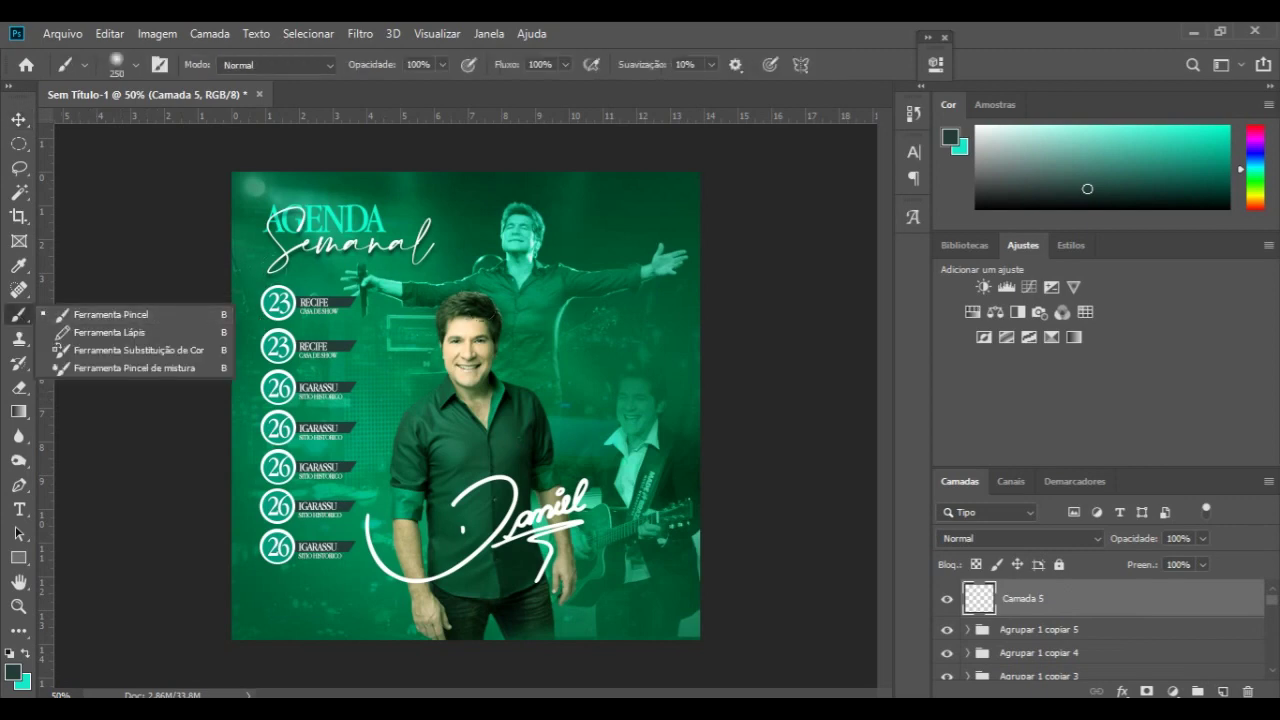
pyautogui.press(']')
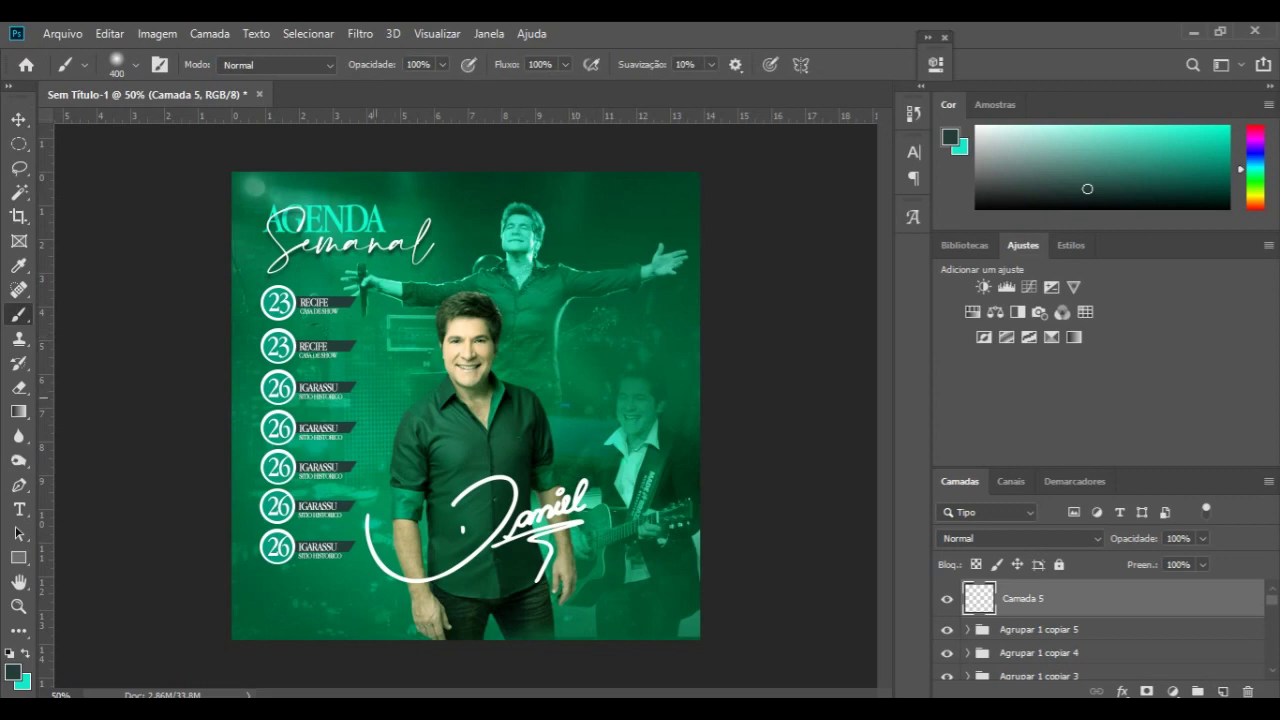
pyautogui.click(389, 387)
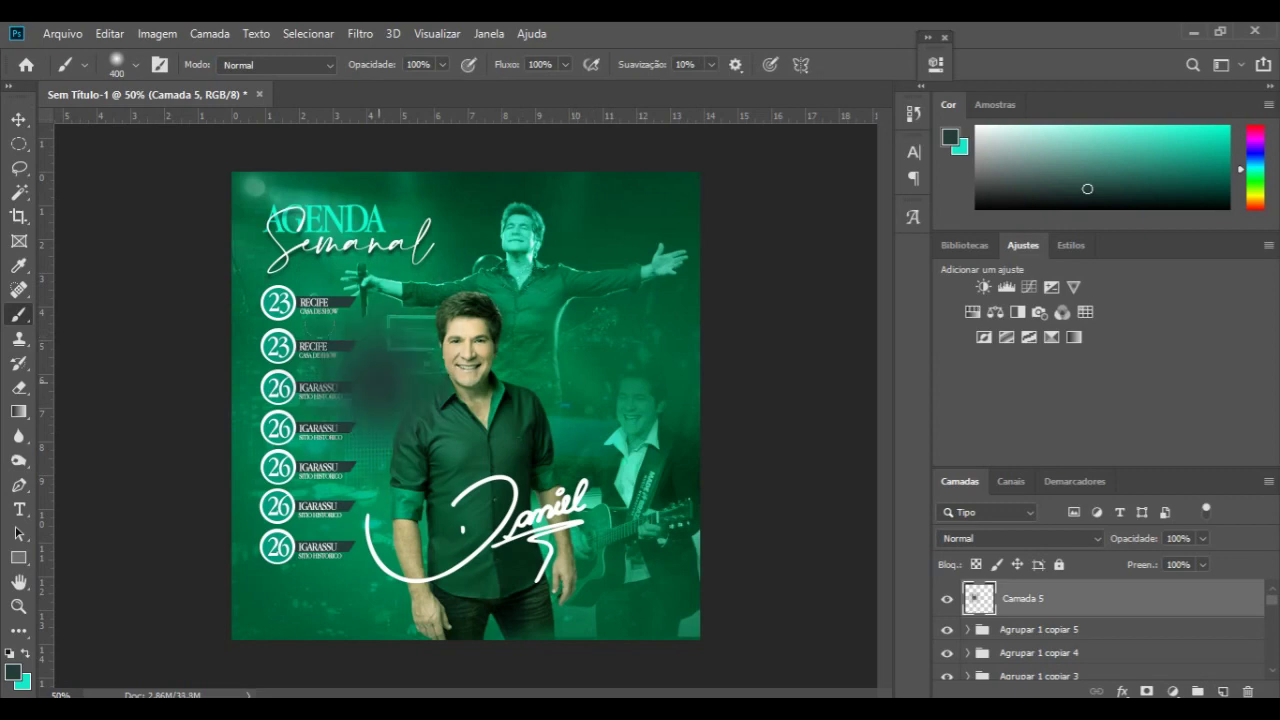
pyautogui.hotkey('ctrl', 'z')
# - Paint a soft teal glow left of the singer's face
pyautogui.click(26, 654)
pyautogui.click(14, 670)
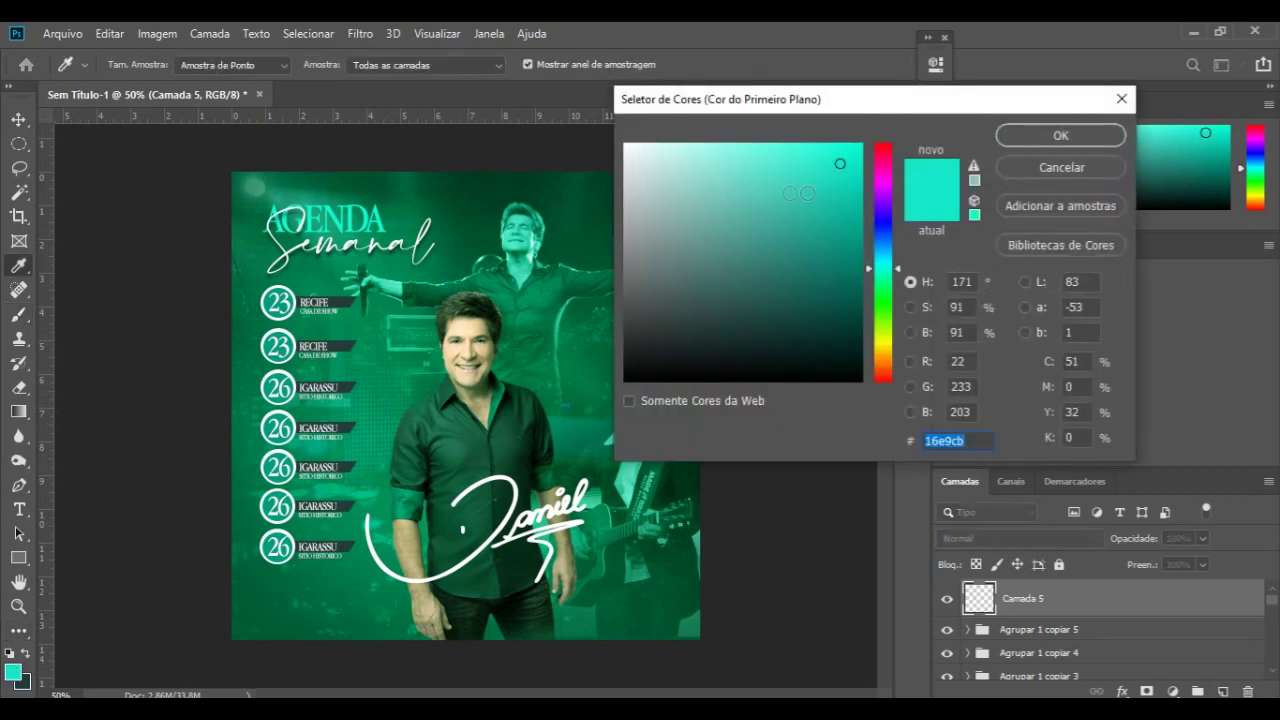
pyautogui.click(1045, 136)
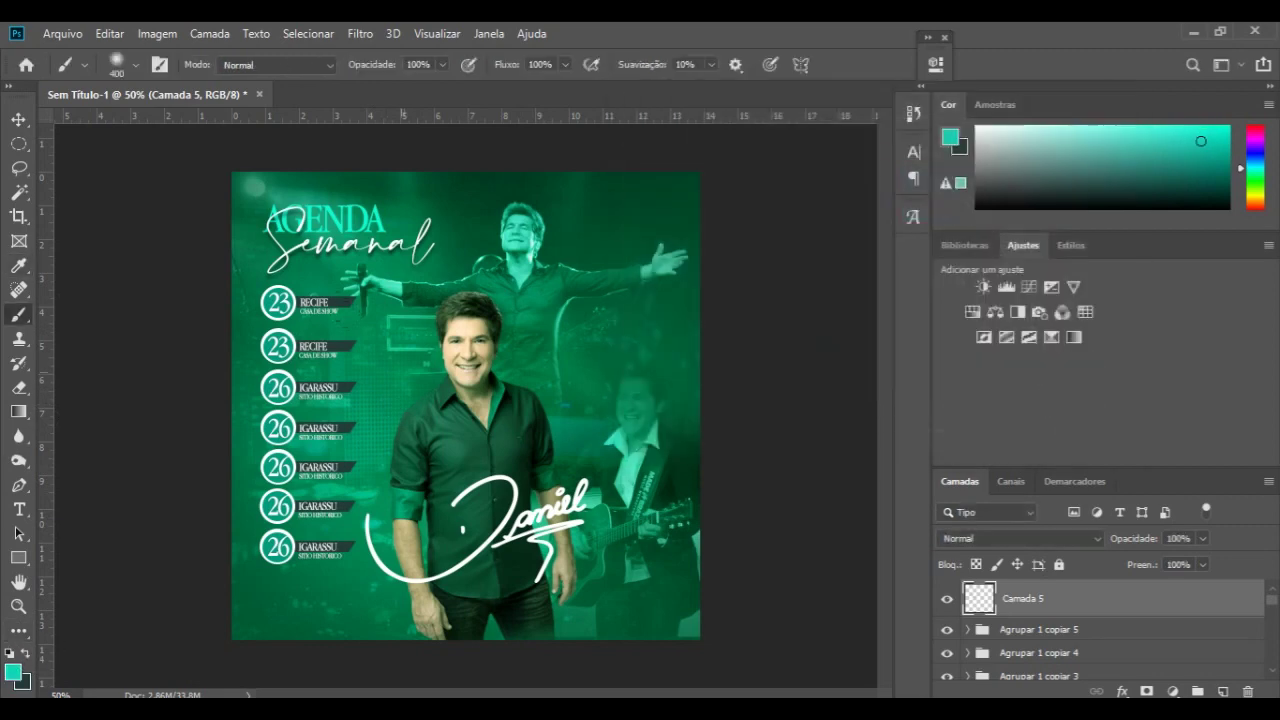
pyautogui.click(375, 362)
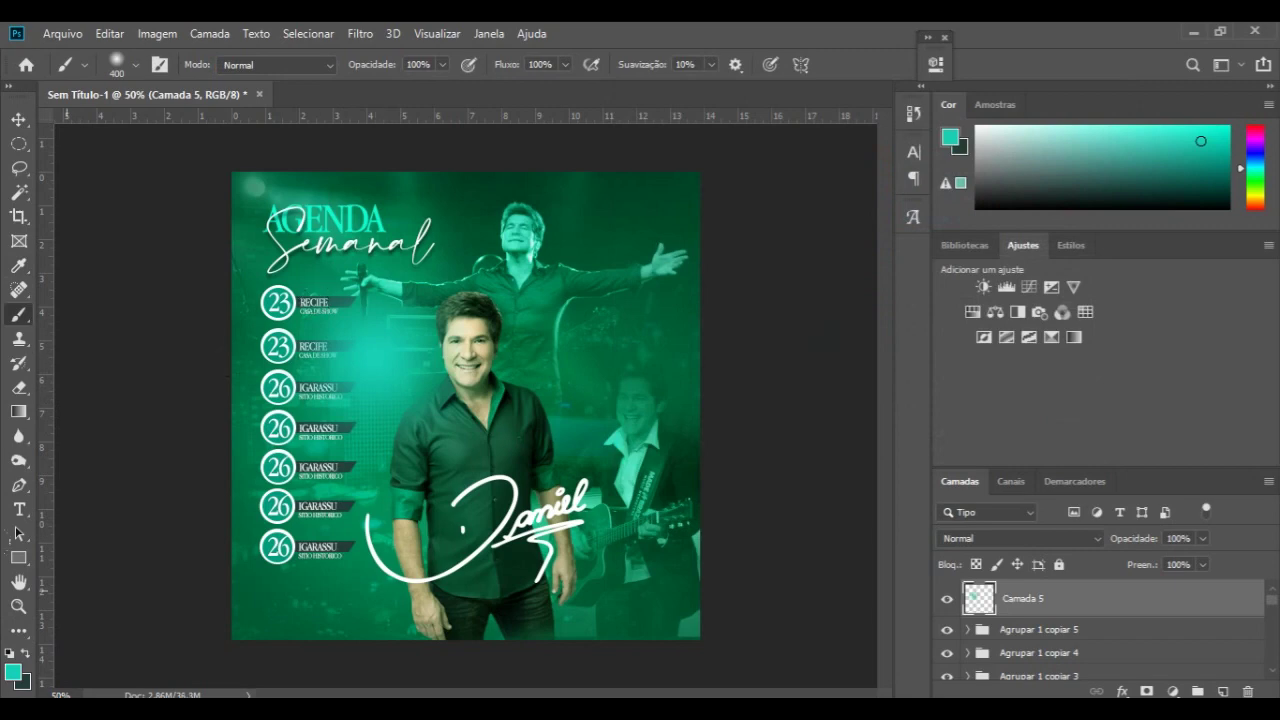
# - Paint a soft white (ffffff) glow beside the singer and blend the layer in Divisão mode
pyautogui.click(27, 655)
pyautogui.click(14, 672)
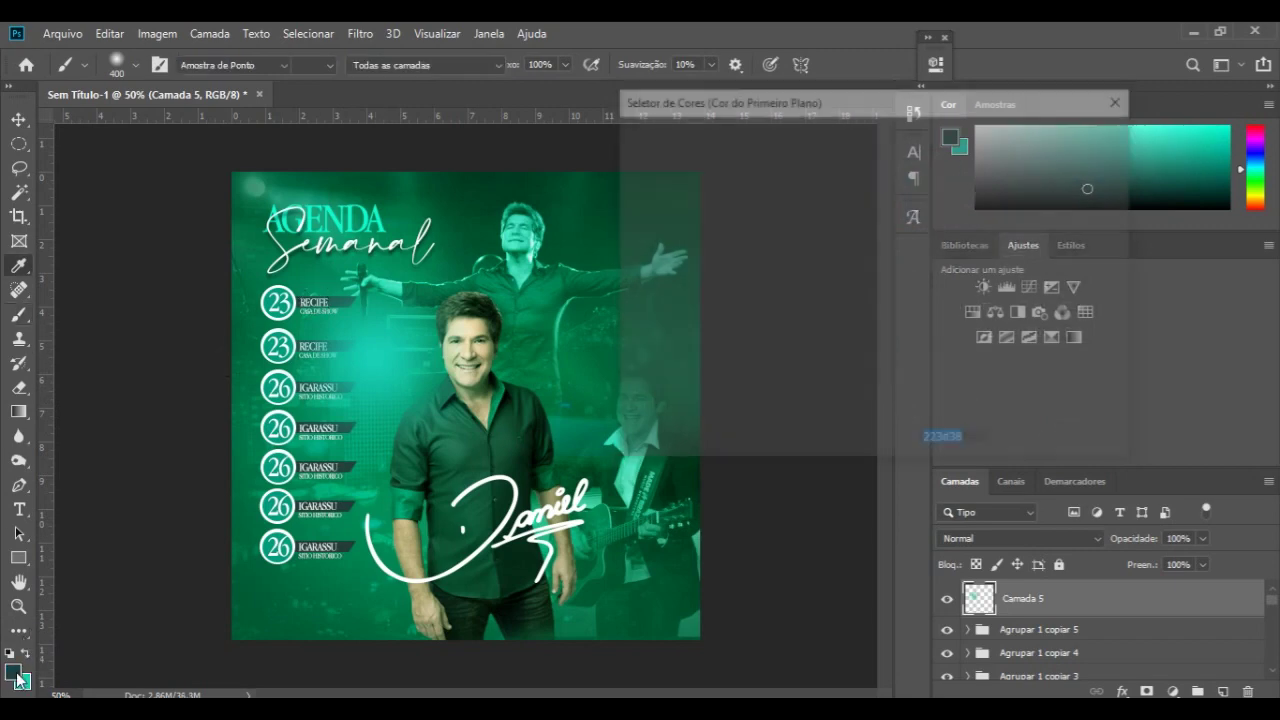
pyautogui.write('ffffff')
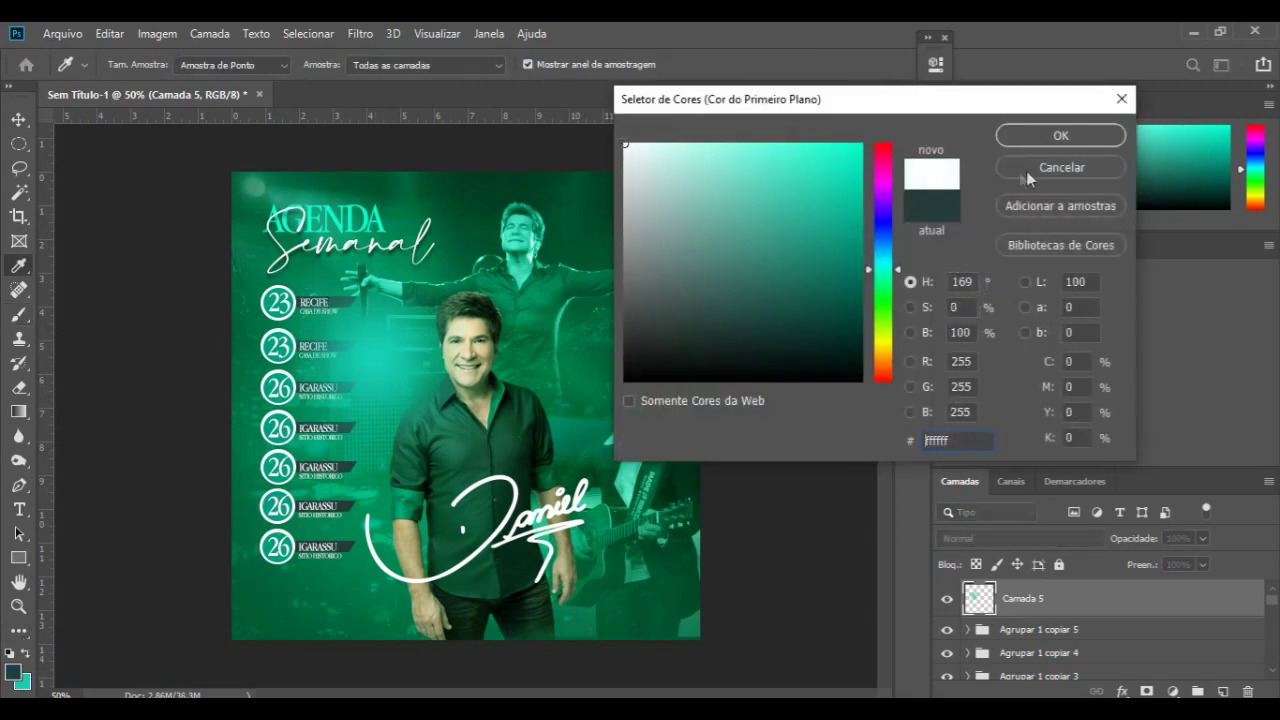
pyautogui.press('Return')
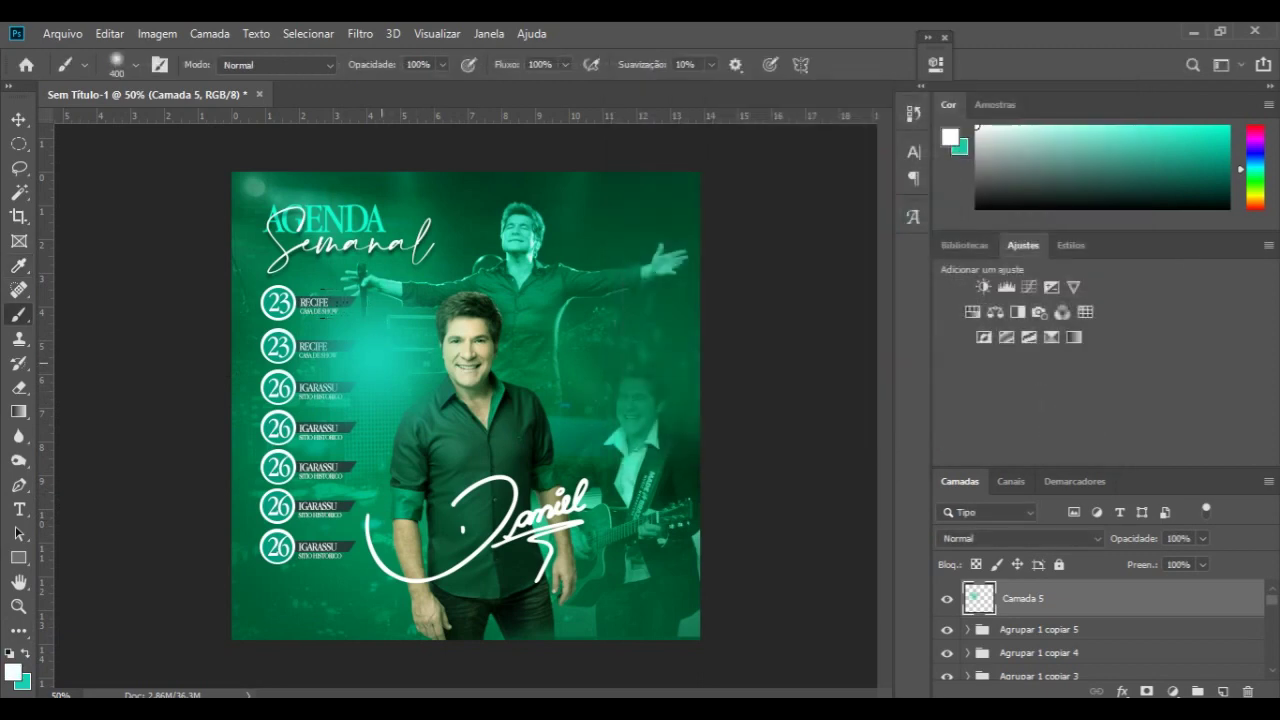
pyautogui.click(360, 342)
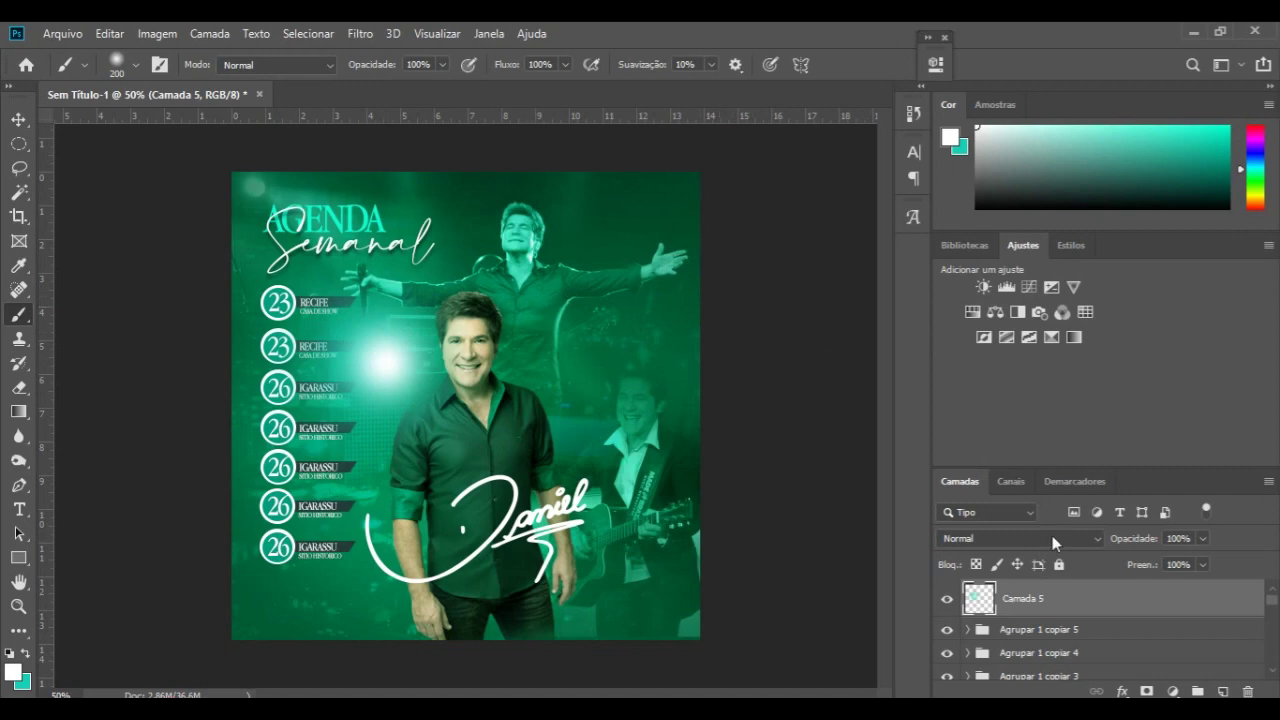
pyautogui.click(1093, 541)
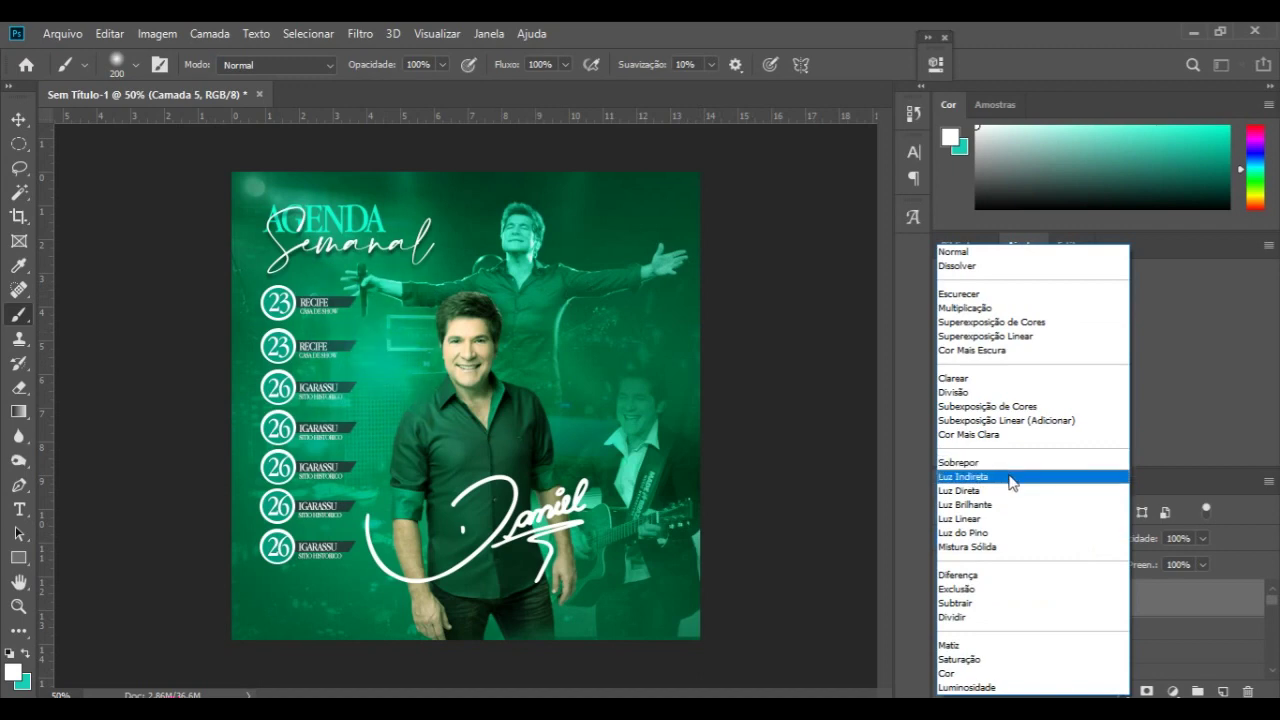
pyautogui.click(983, 395)
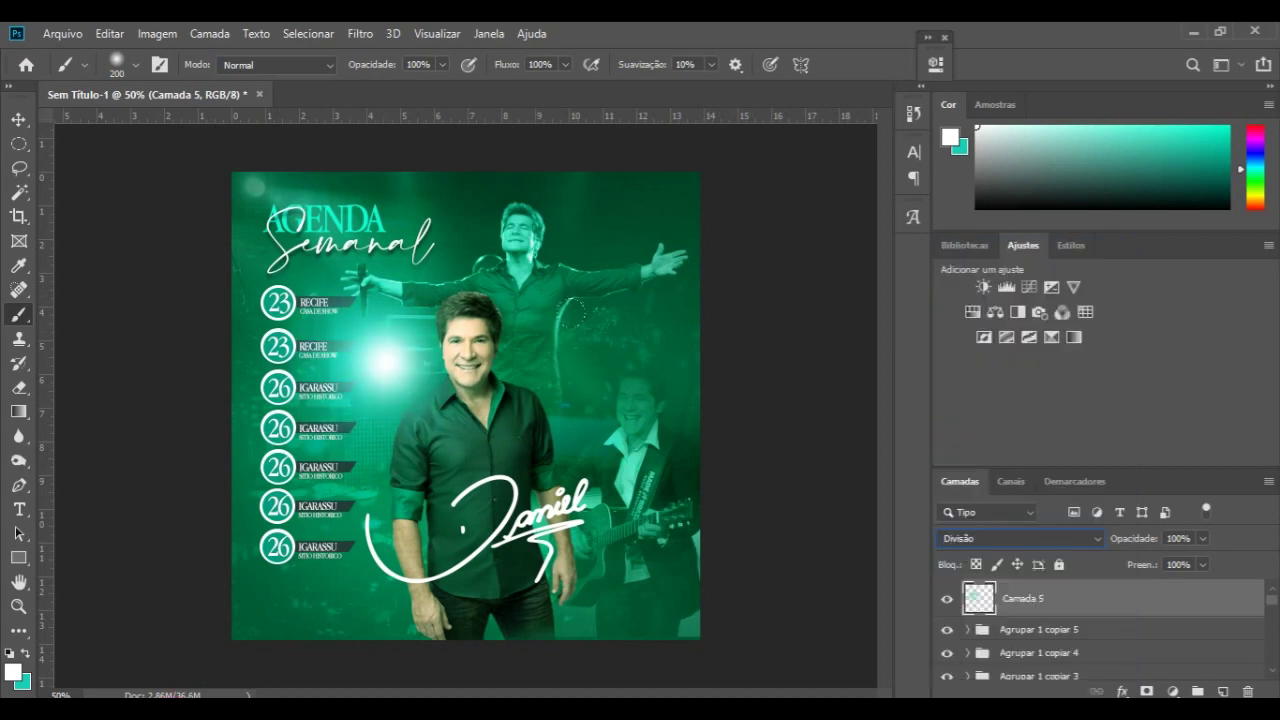
pyautogui.hotkey('ctrl', 't')
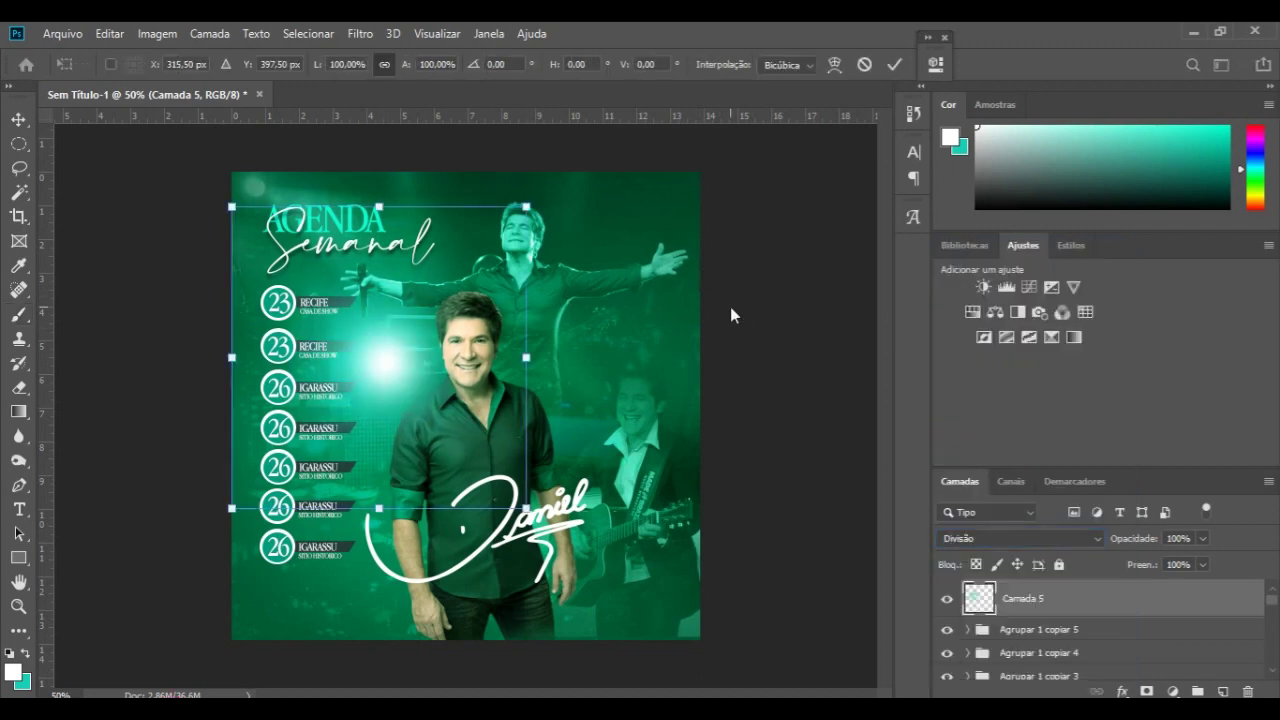
# - Scale the glow to about 188% and move it toward the top right
pyautogui.moveTo(533, 514); pyautogui.dragTo(778, 650)
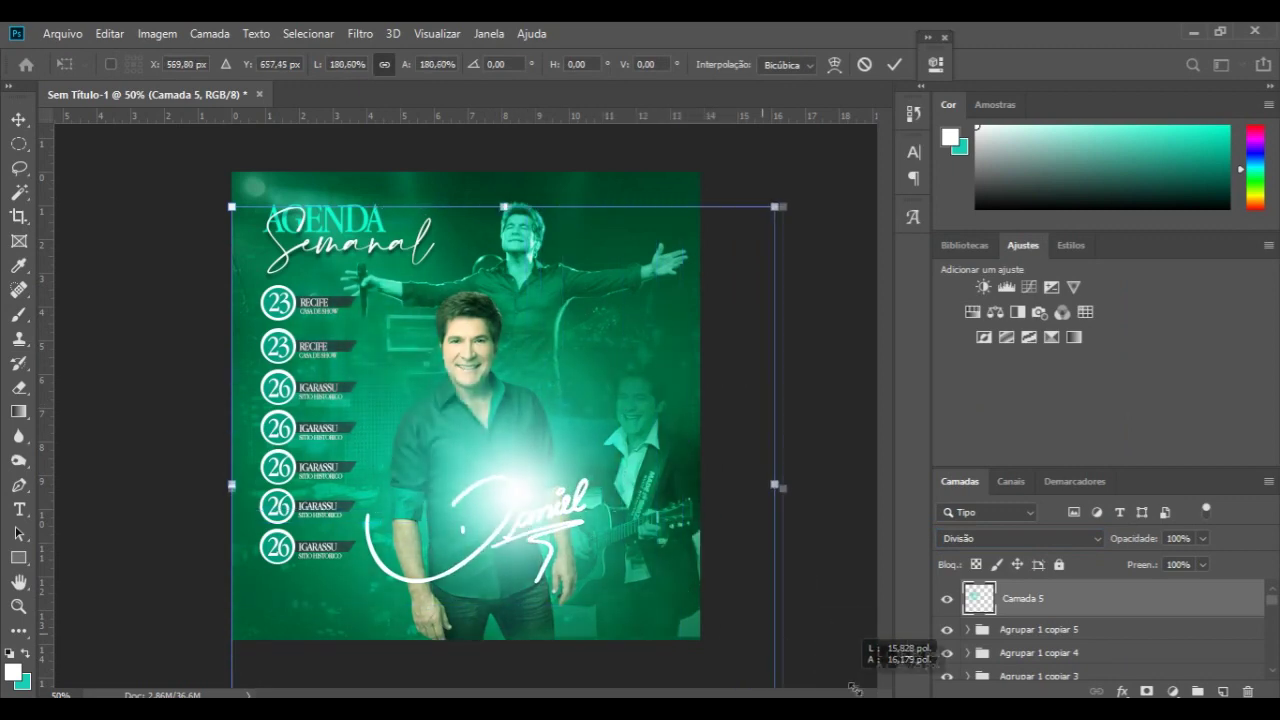
pyautogui.moveTo(619, 591)
pyautogui.mouseDown()
pyautogui.moveTo(706, 352)
pyautogui.moveTo(766, 333)
pyautogui.moveTo(790, 352)
pyautogui.moveTo(790, 339)
pyautogui.mouseUp()
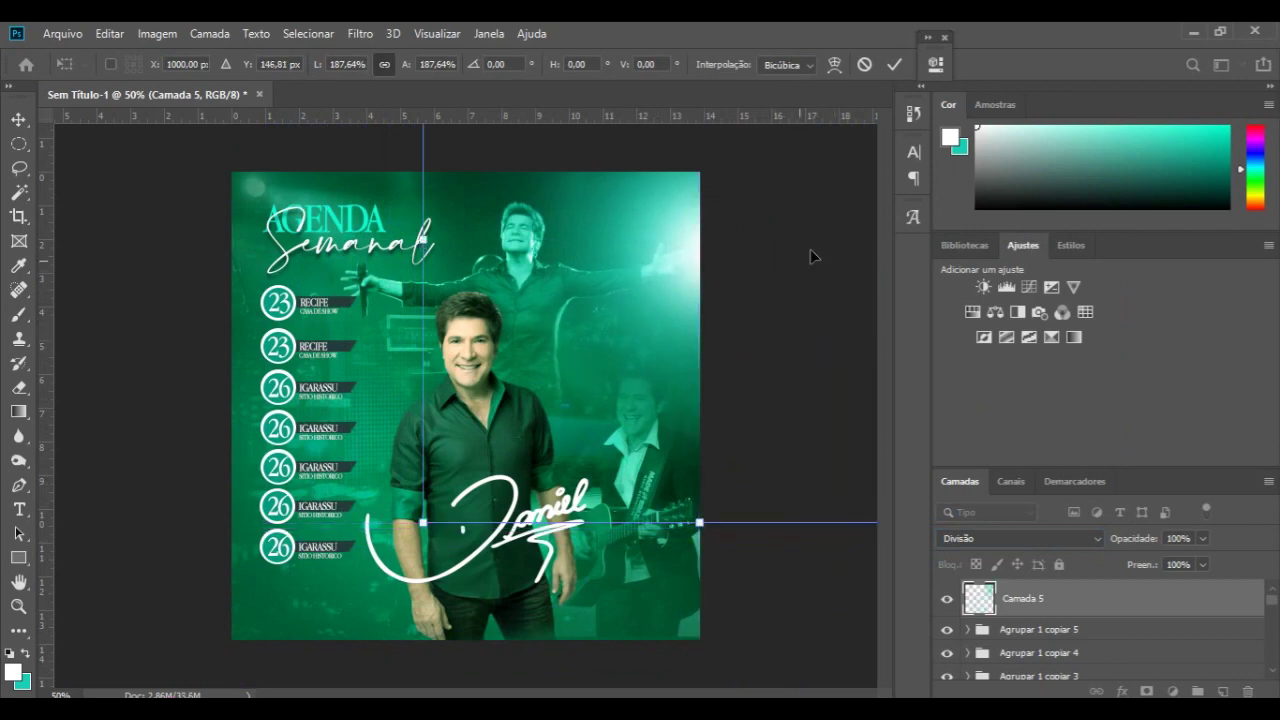
pyautogui.click(894, 65)
pyautogui.press('b')
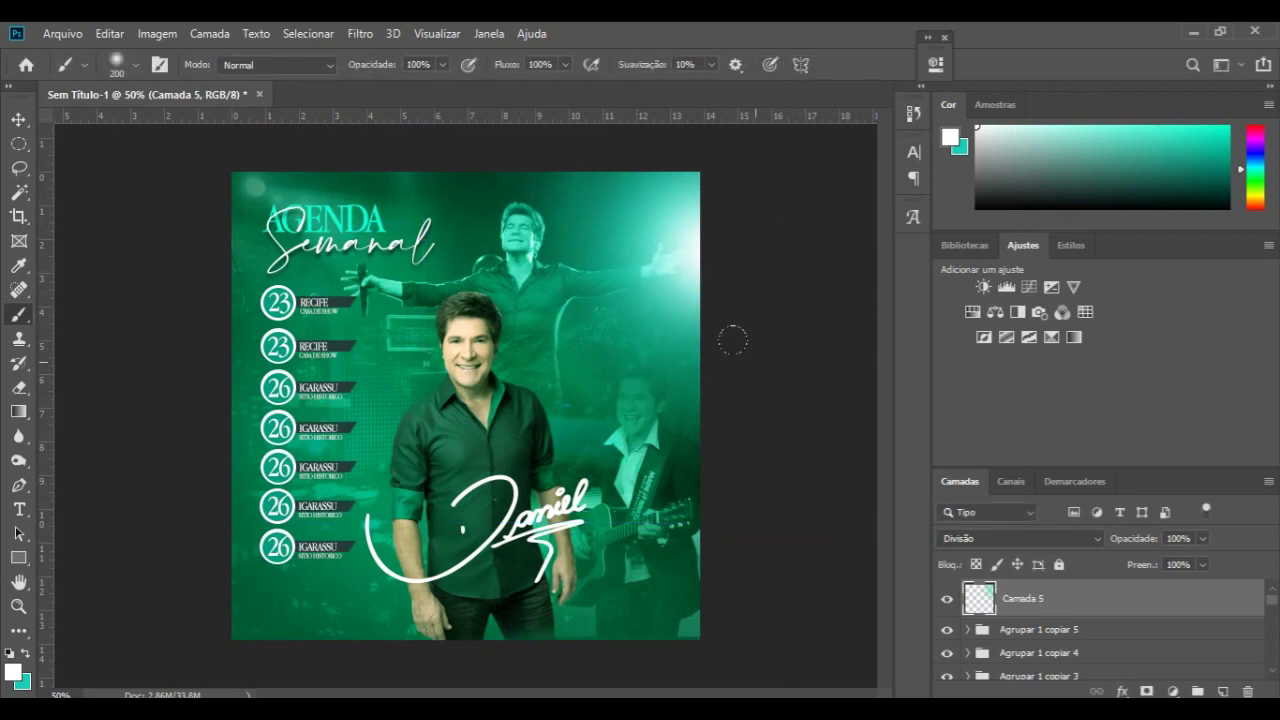
# - Duplicate the glow as Camada 5 copiar and reposition the copy on the canvas
pyautogui.hotkey('ctrl', 'j')
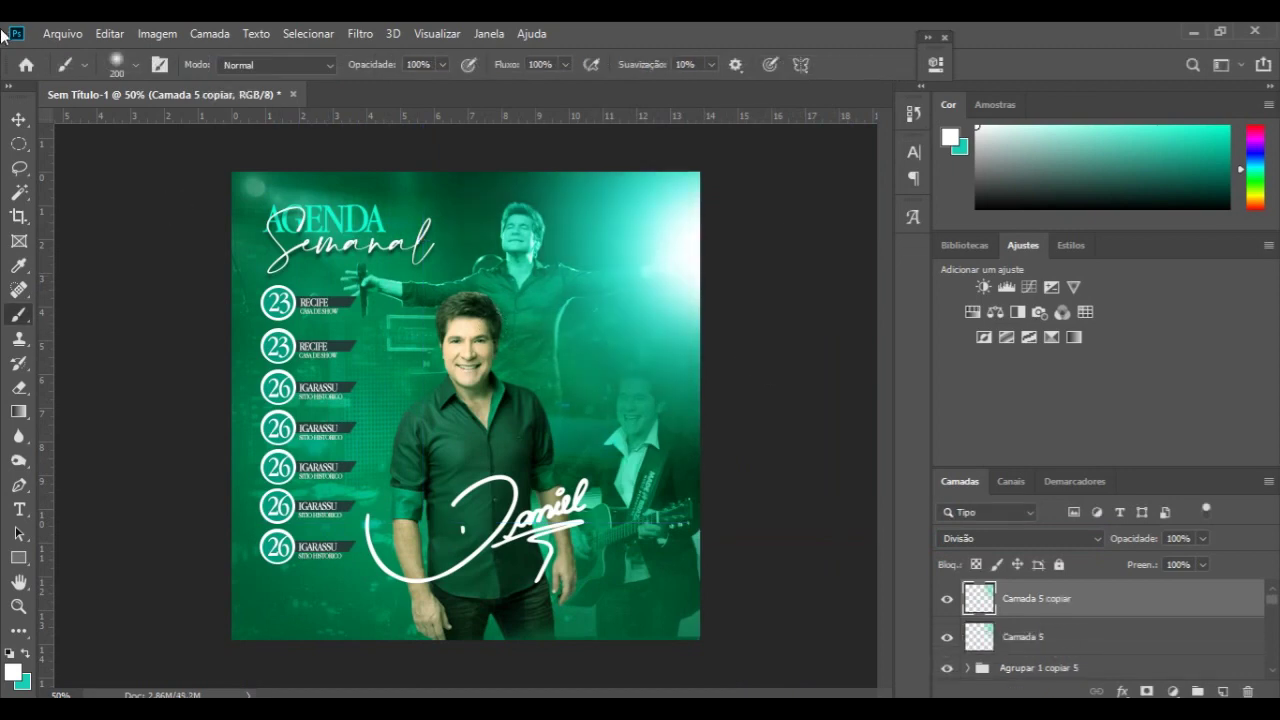
pyautogui.click(19, 119)
pyautogui.moveTo(686, 266)
pyautogui.mouseDown()
pyautogui.moveTo(648, 293)
pyautogui.moveTo(168, 397)
pyautogui.moveTo(151, 420)
pyautogui.moveTo(519, 470)
pyautogui.moveTo(545, 397)
pyautogui.moveTo(533, 391)
pyautogui.moveTo(200, 443)
pyautogui.moveTo(157, 423)
pyautogui.moveTo(166, 414)
pyautogui.mouseUp()
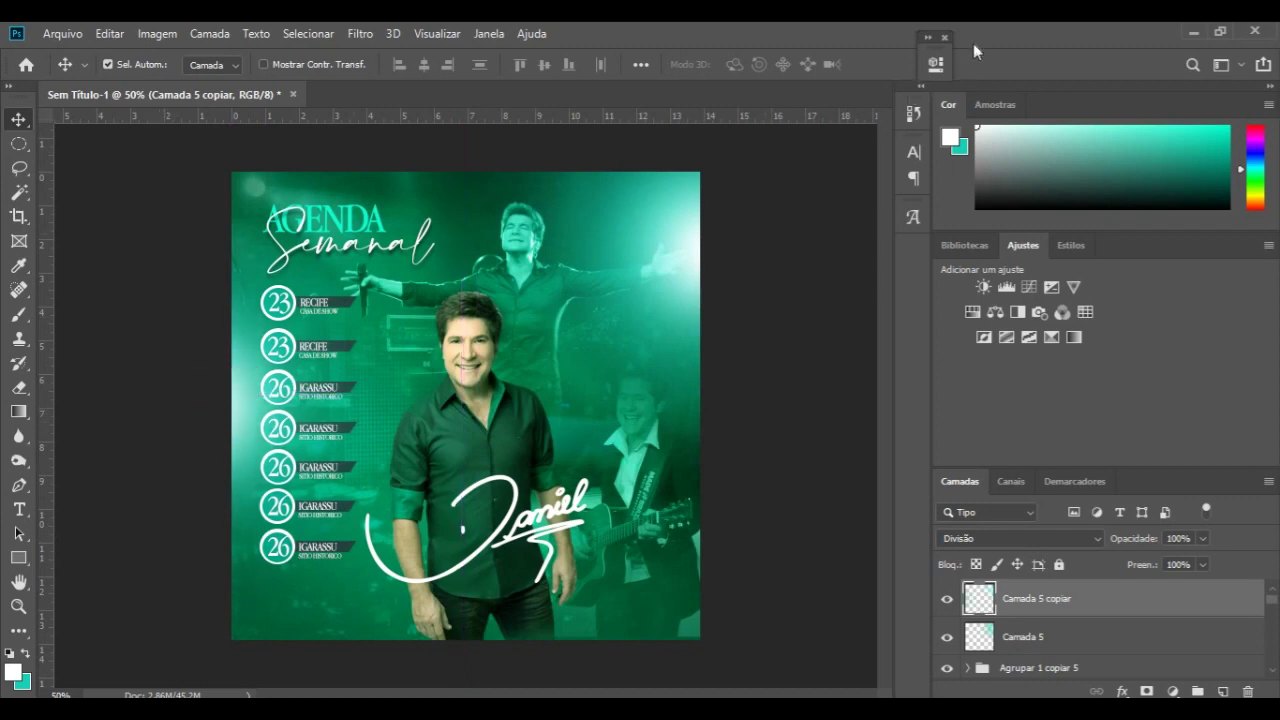
pyautogui.click(944, 38)
# - Add a Color Lookup layer, trying 2Strip, 3Strip, Bleach Bypass, Candlelight, then keeping Crisp_Warm.look
pyautogui.click(1085, 311)
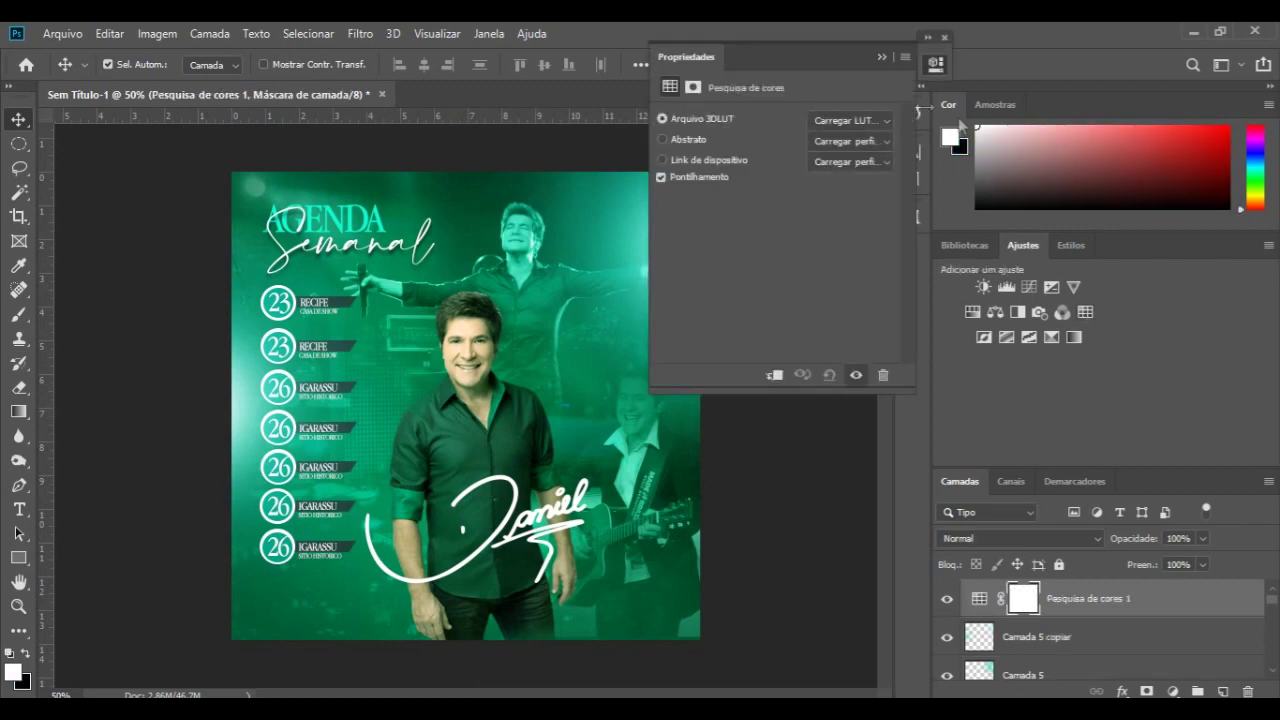
pyautogui.click(862, 120)
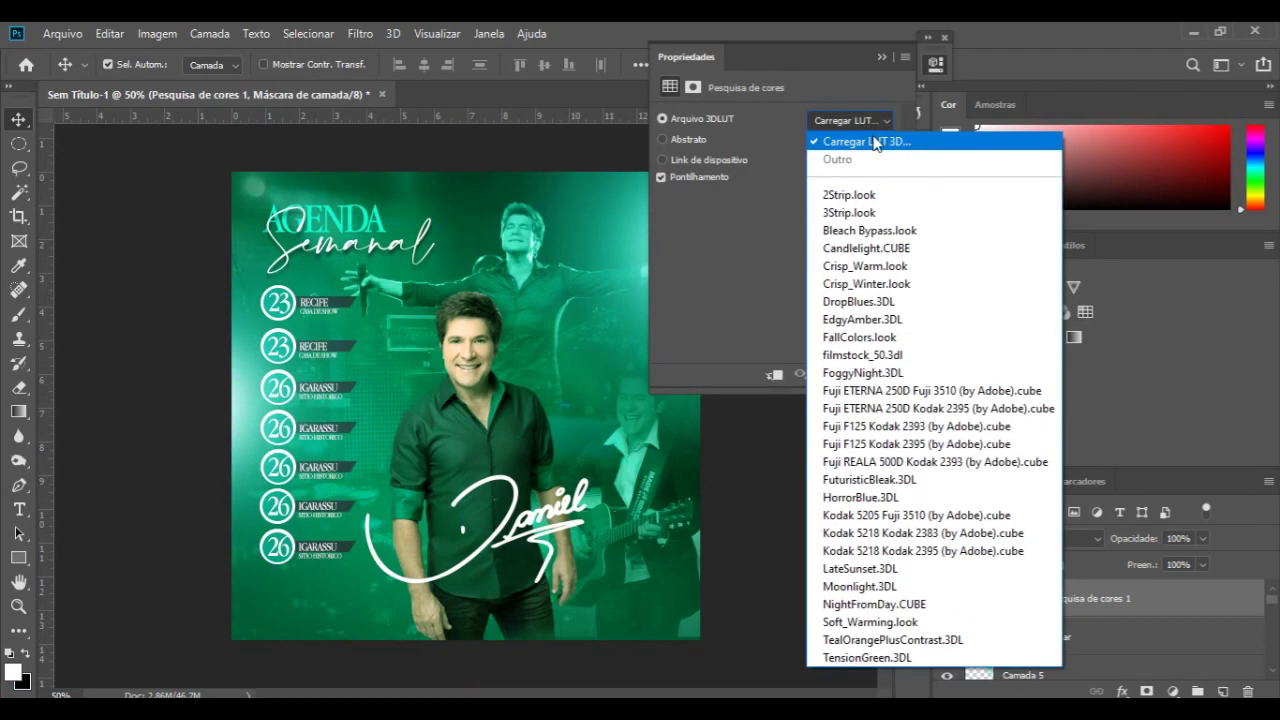
pyautogui.click(869, 199)
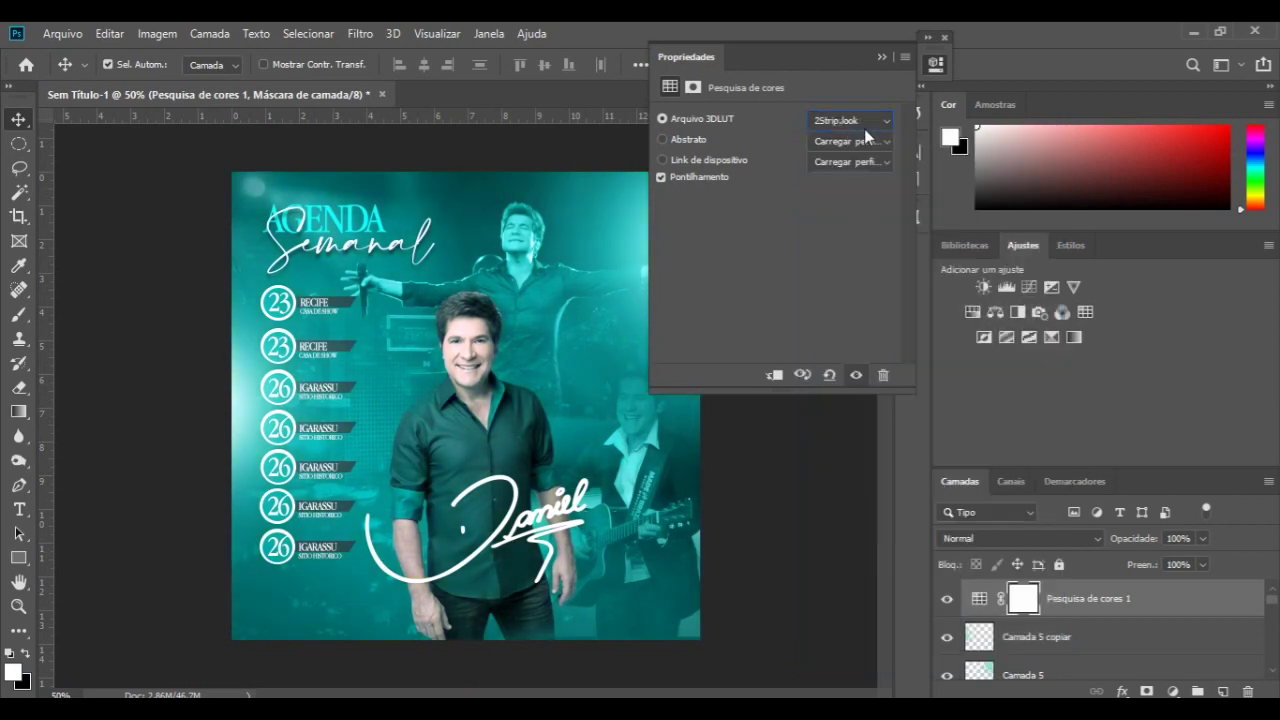
pyautogui.click(864, 122)
pyautogui.click(874, 213)
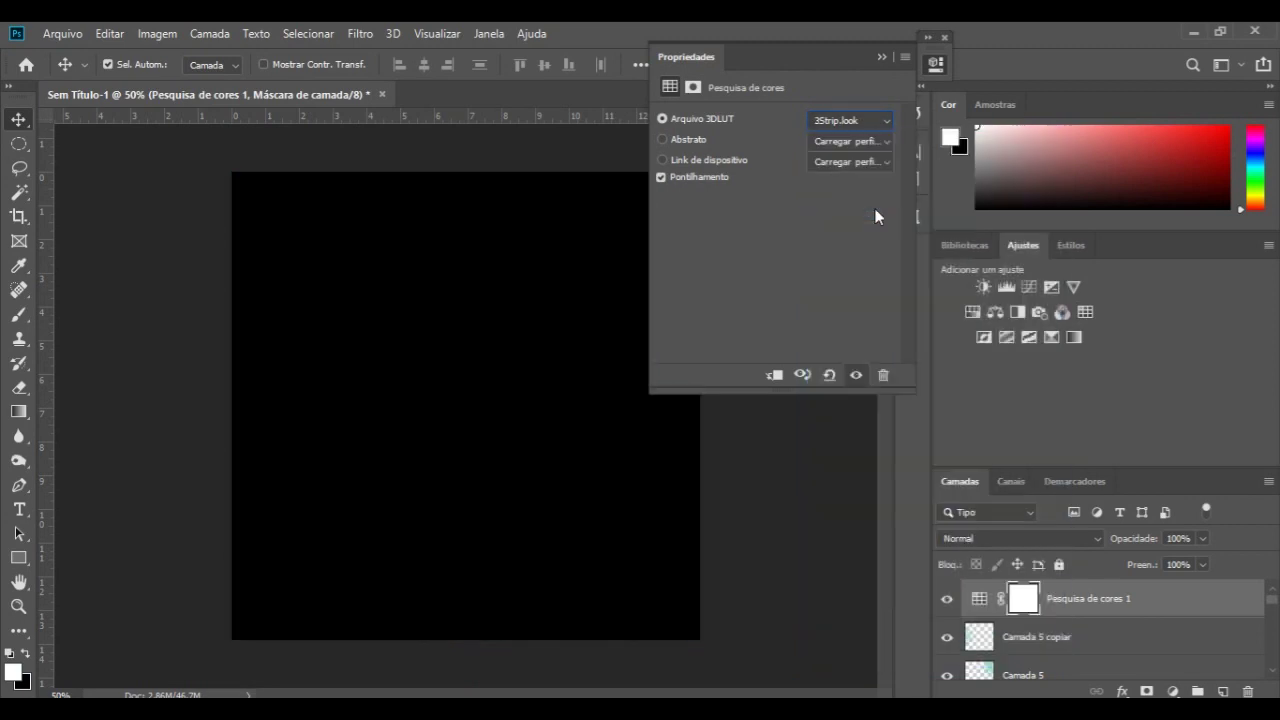
pyautogui.click(865, 124)
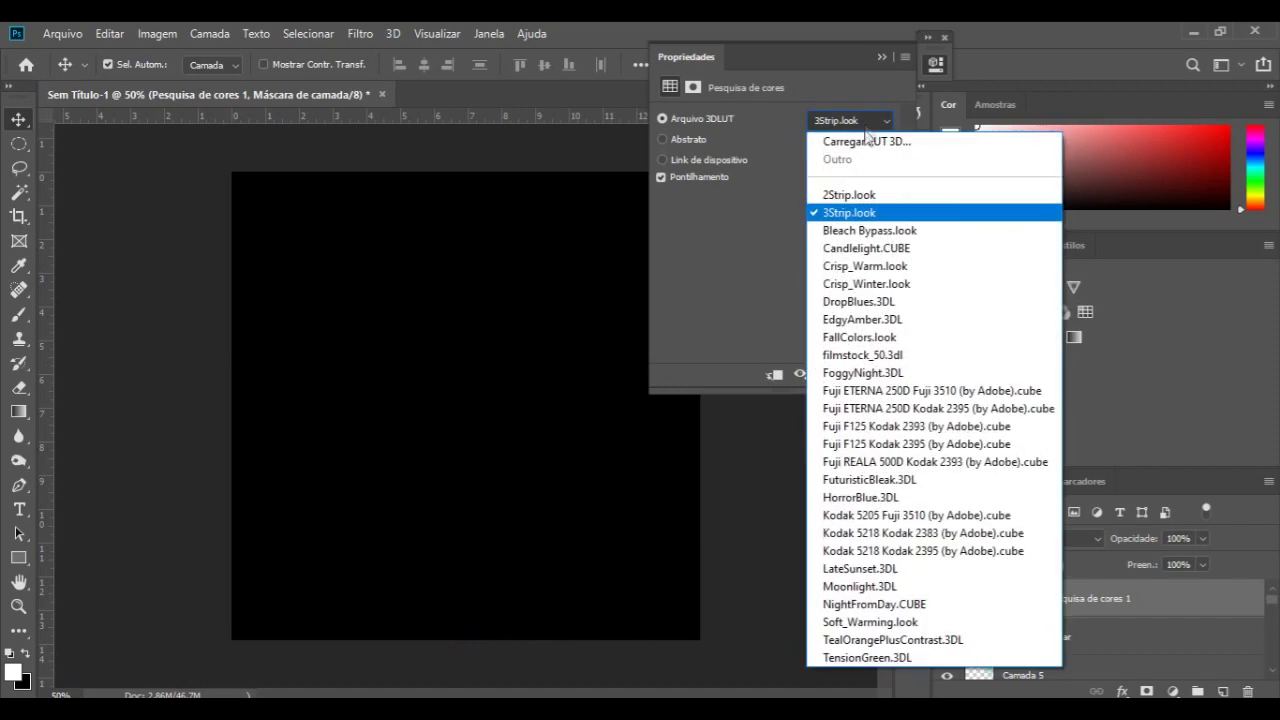
pyautogui.click(872, 229)
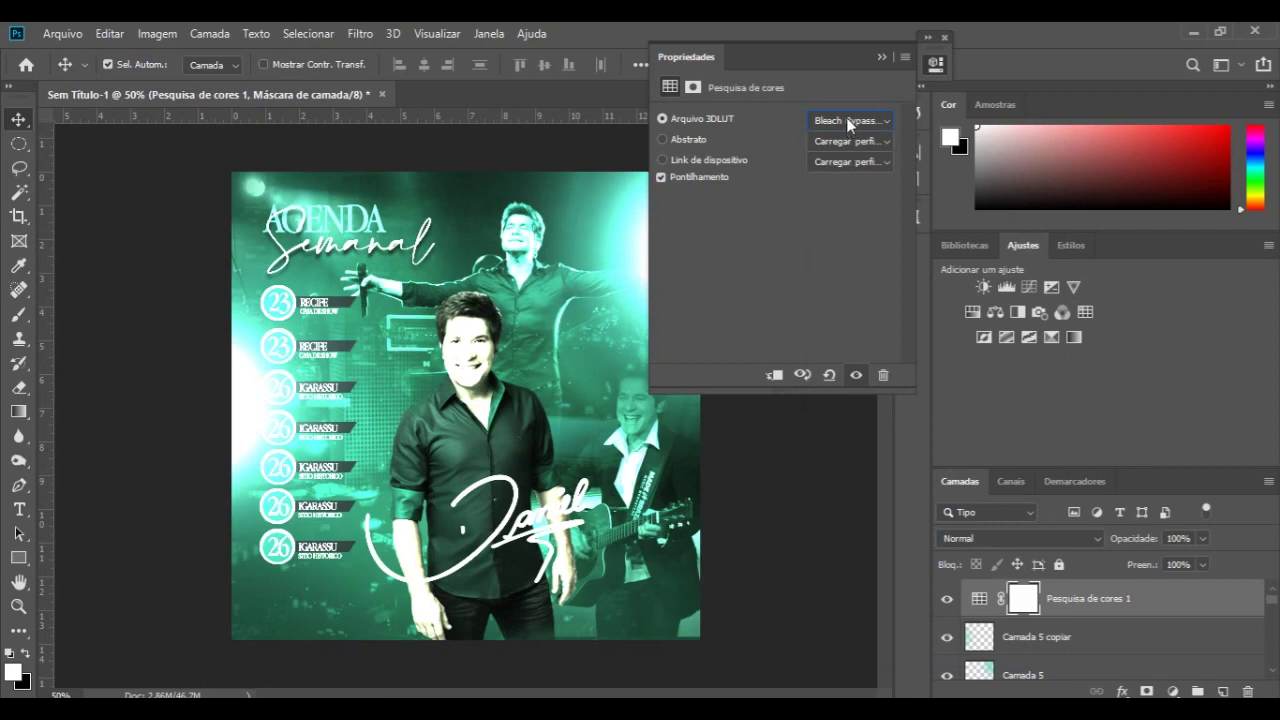
pyautogui.click(848, 121)
pyautogui.click(868, 244)
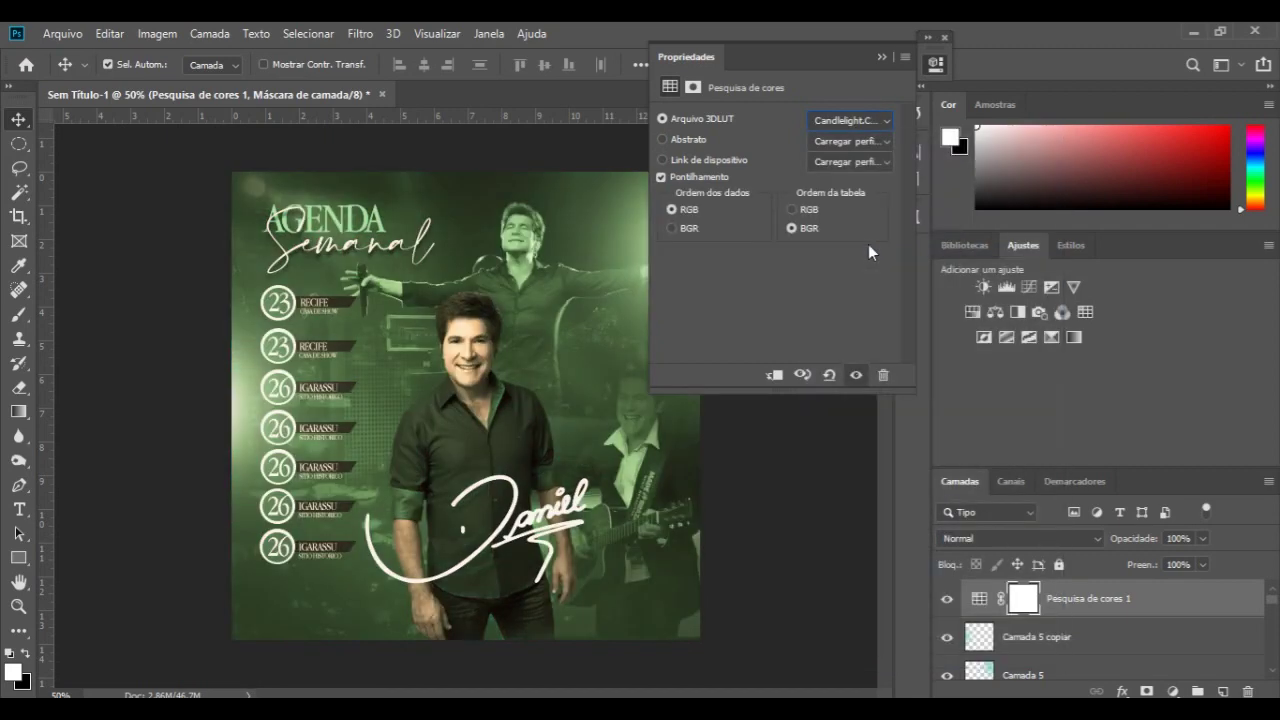
pyautogui.click(845, 121)
pyautogui.click(877, 265)
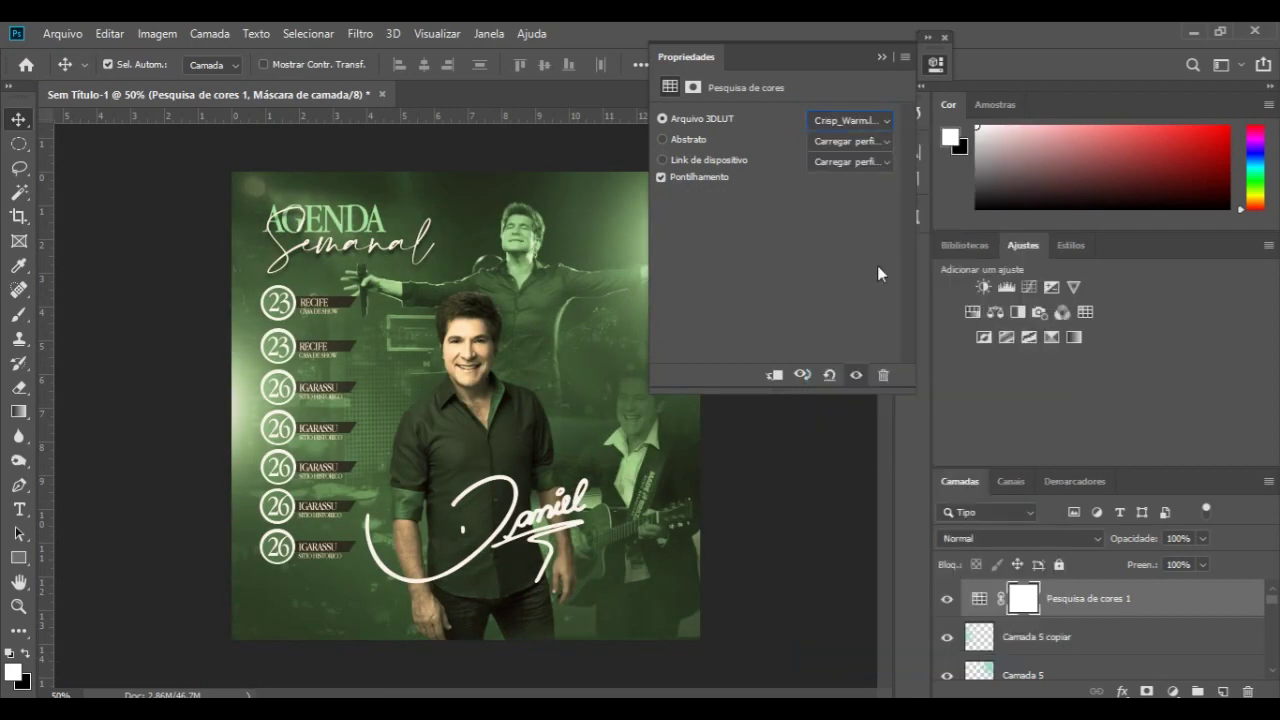
# - Set the lookup layer to Luminosidade blend mode at 71% opacity
pyautogui.click(876, 56)
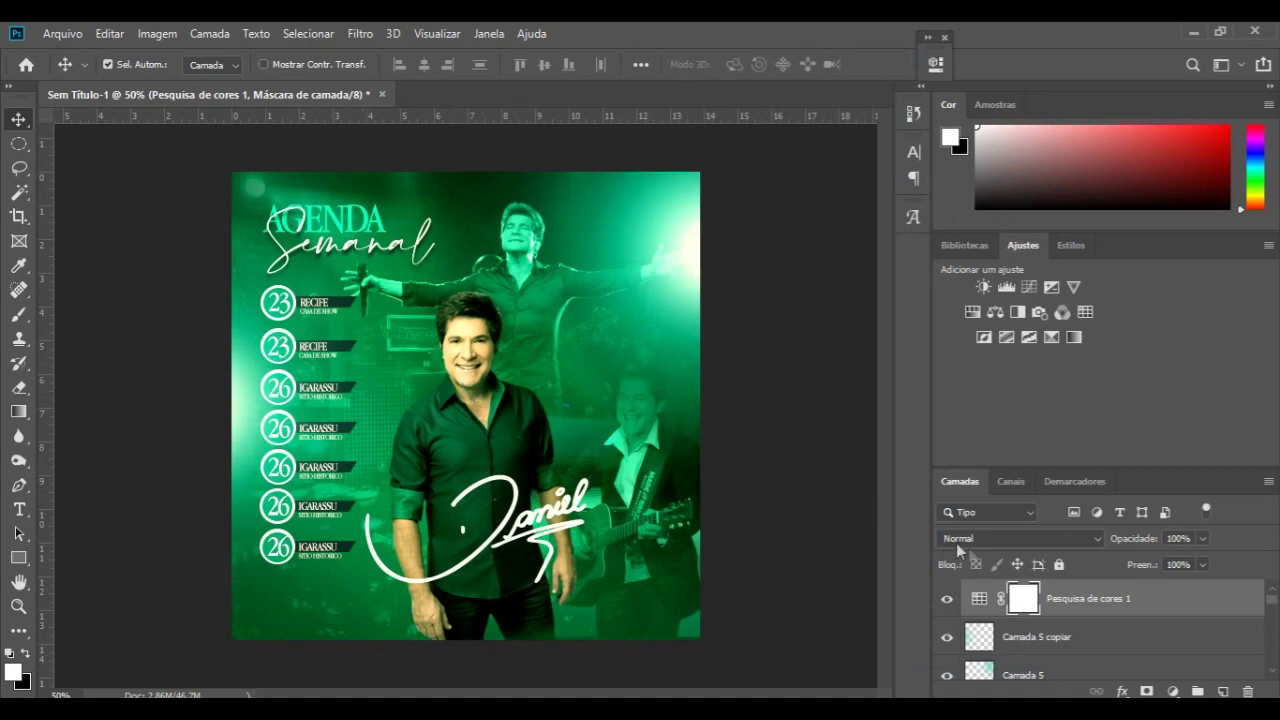
pyautogui.click(1098, 540)
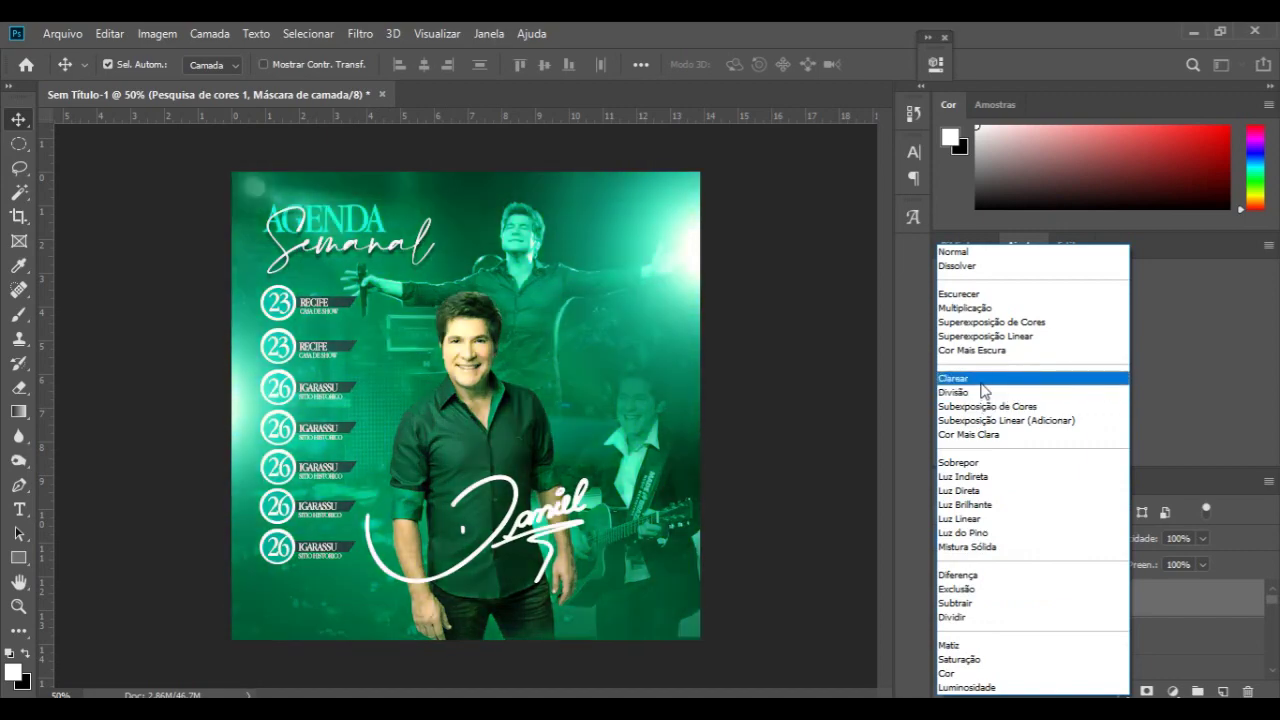
pyautogui.click(1020, 688)
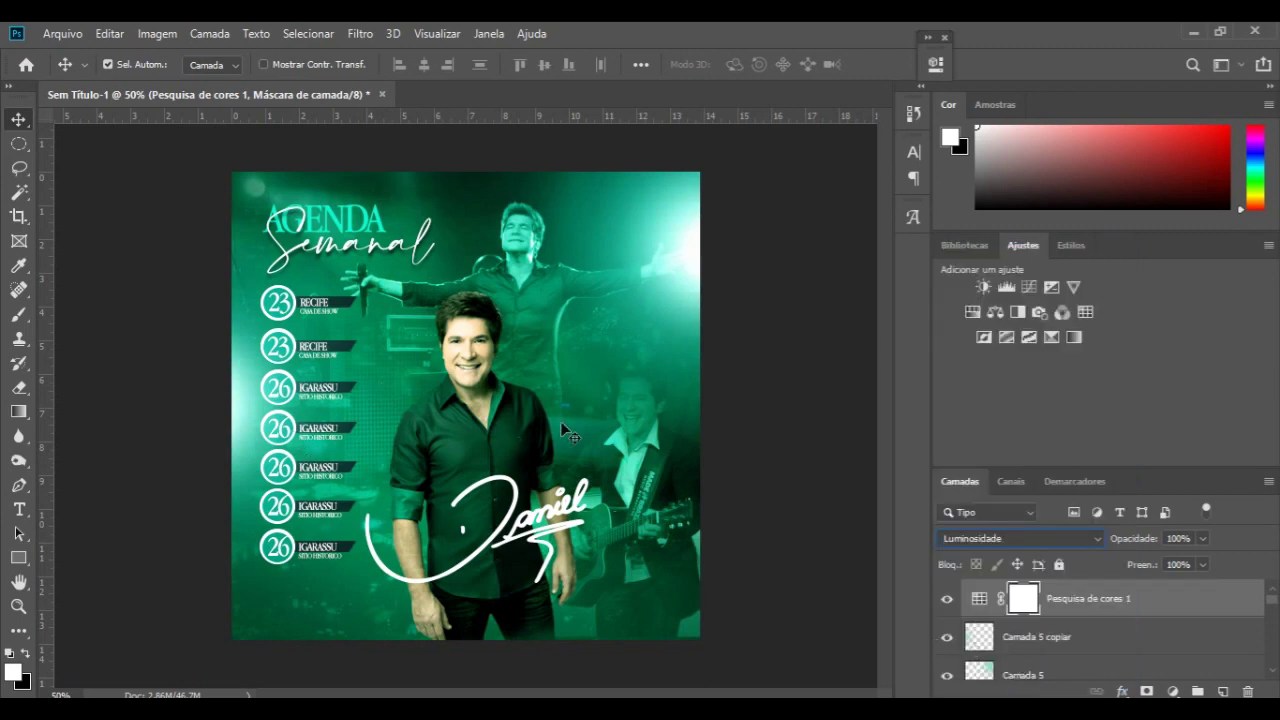
pyautogui.click(1201, 538)
pyautogui.moveTo(1203, 560); pyautogui.dragTo(1194, 561)
pyautogui.moveTo(1182, 561); pyautogui.dragTo(1178, 561)
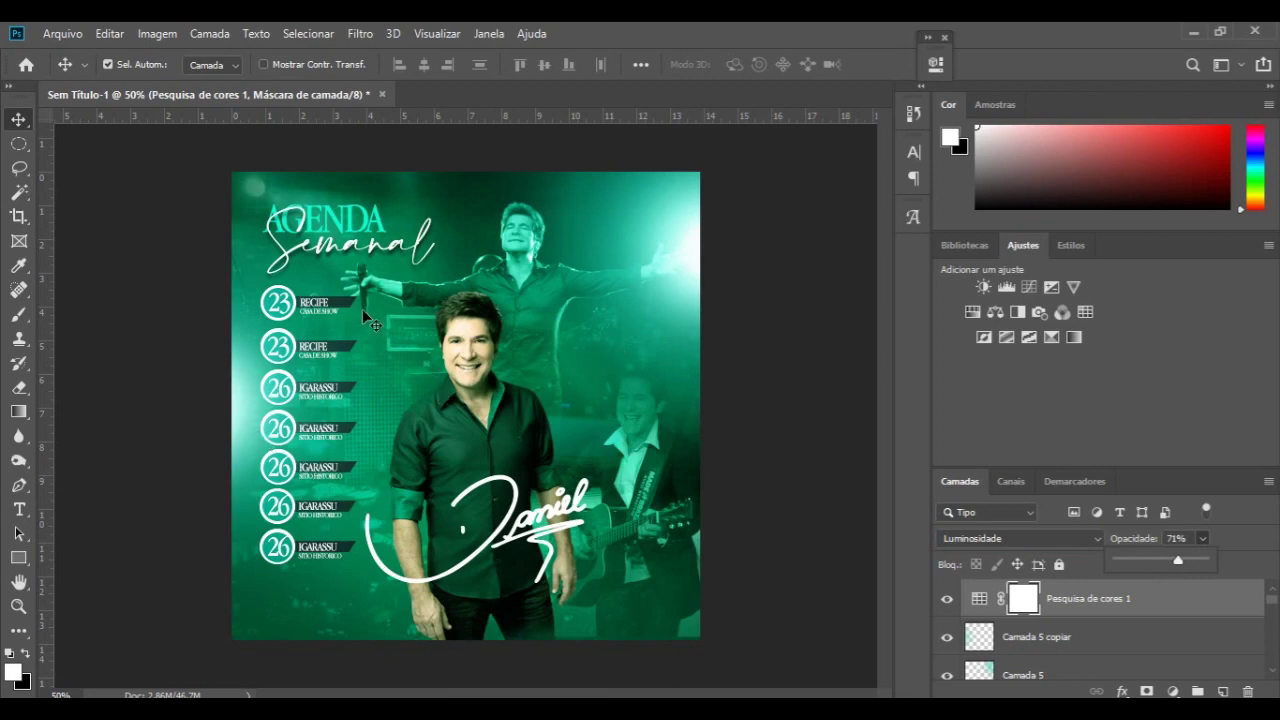
# - Select the AGENDA title layer, then the Semanal text layer, and close the collapsed 3D panel
pyautogui.scroll(-3, 1071, 615)
pyautogui.scroll(-2, 1071, 615)
pyautogui.scroll(-1, 1071, 615)
pyautogui.scroll(1, 1071, 615)
pyautogui.click(1053, 642)
pyautogui.scroll(1, 1055, 625)
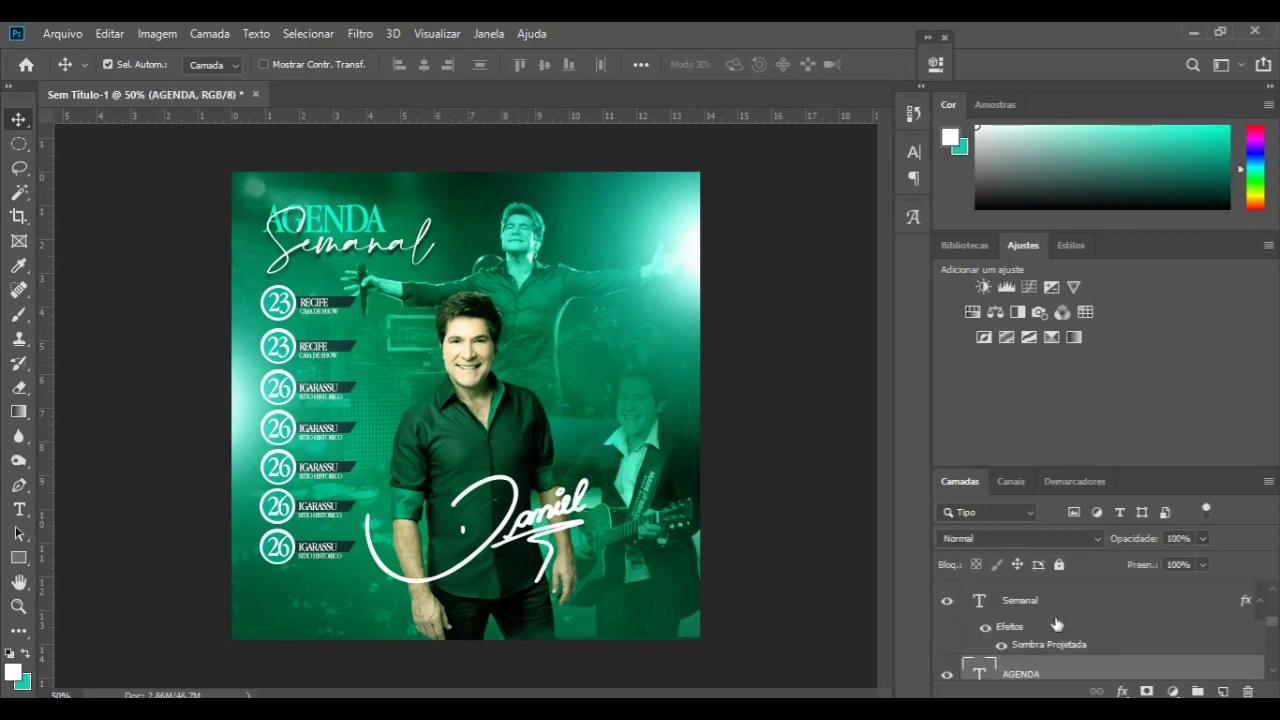
pyautogui.click(1054, 608)
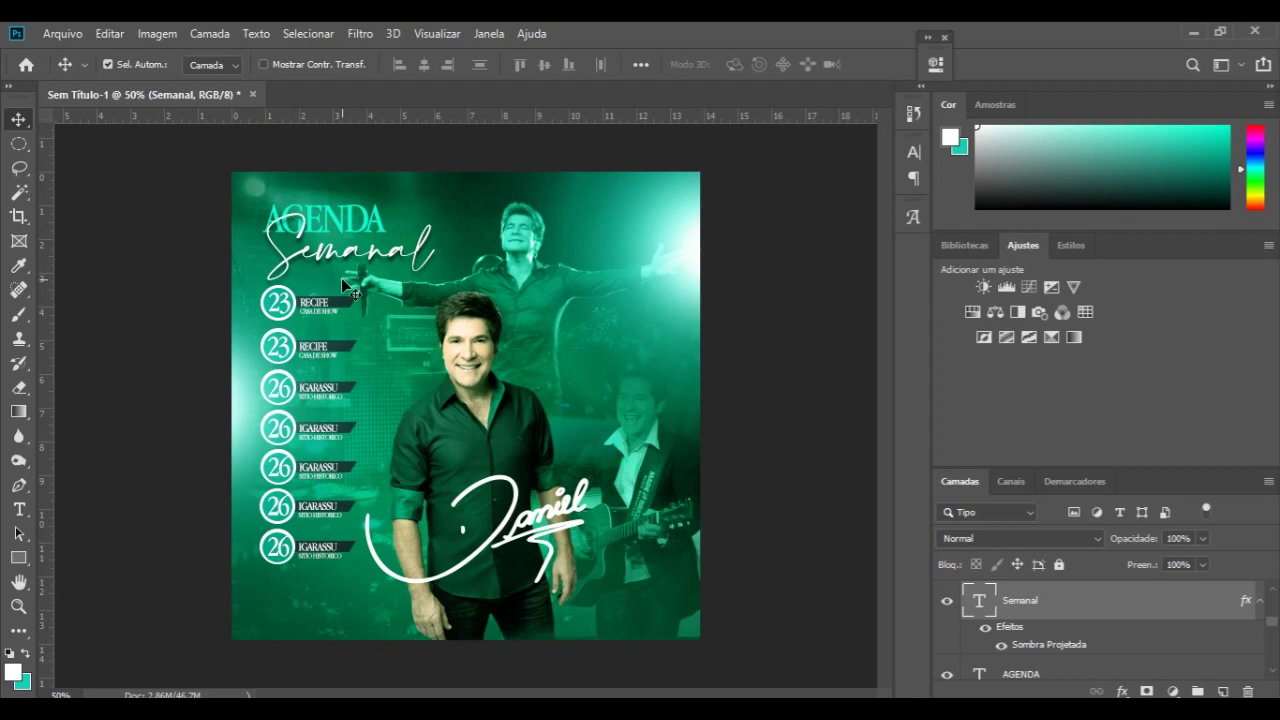
pyautogui.click(944, 36)
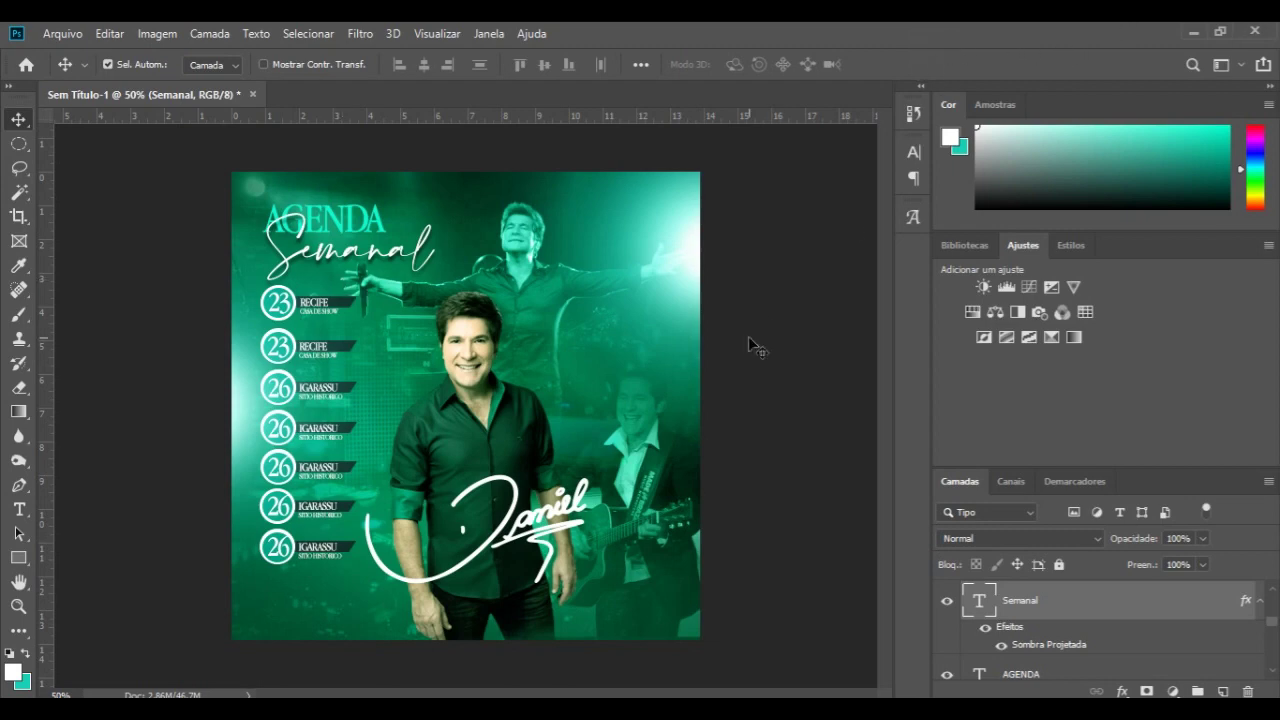